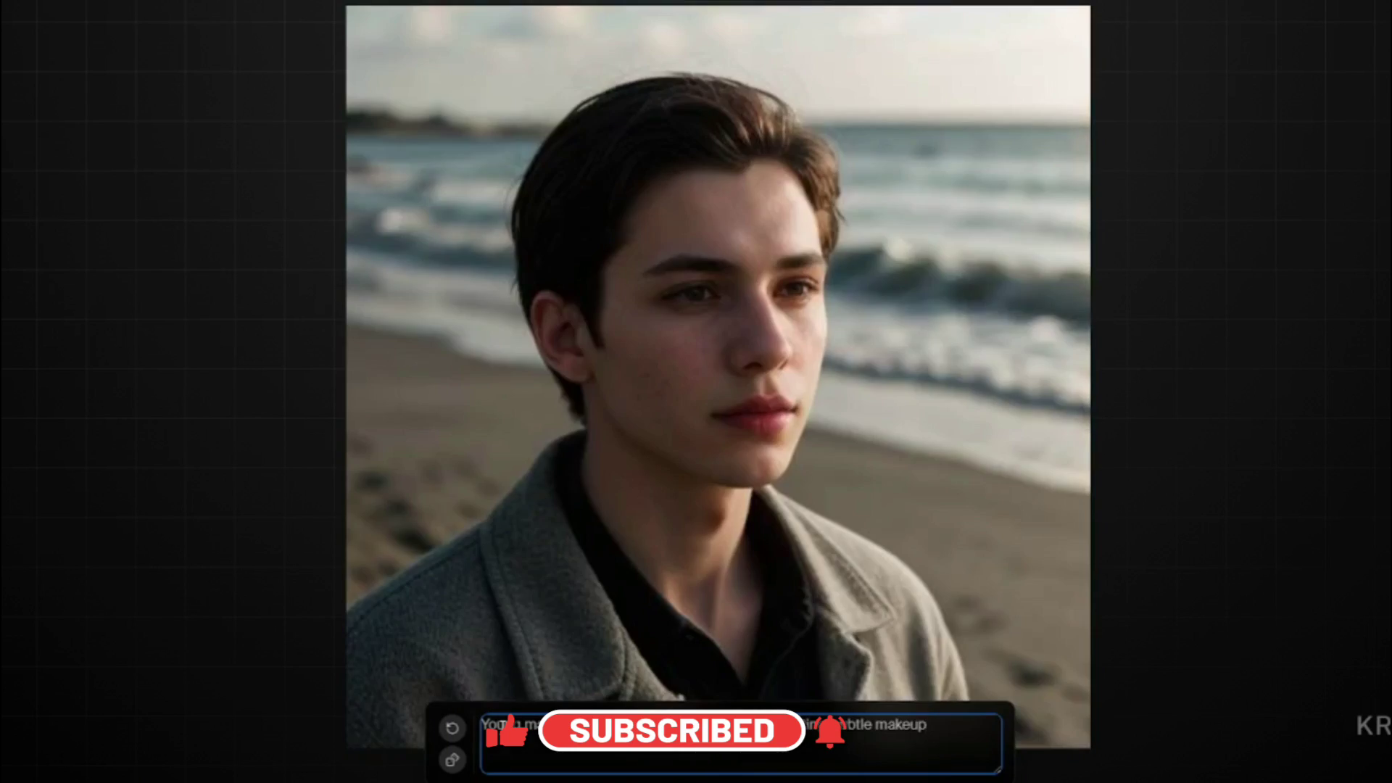
Step: Extend the young man's beach portrait prompt with "High resolution digital portrait for a canvas print"
type("High resolution digital portrait for a canvas print")
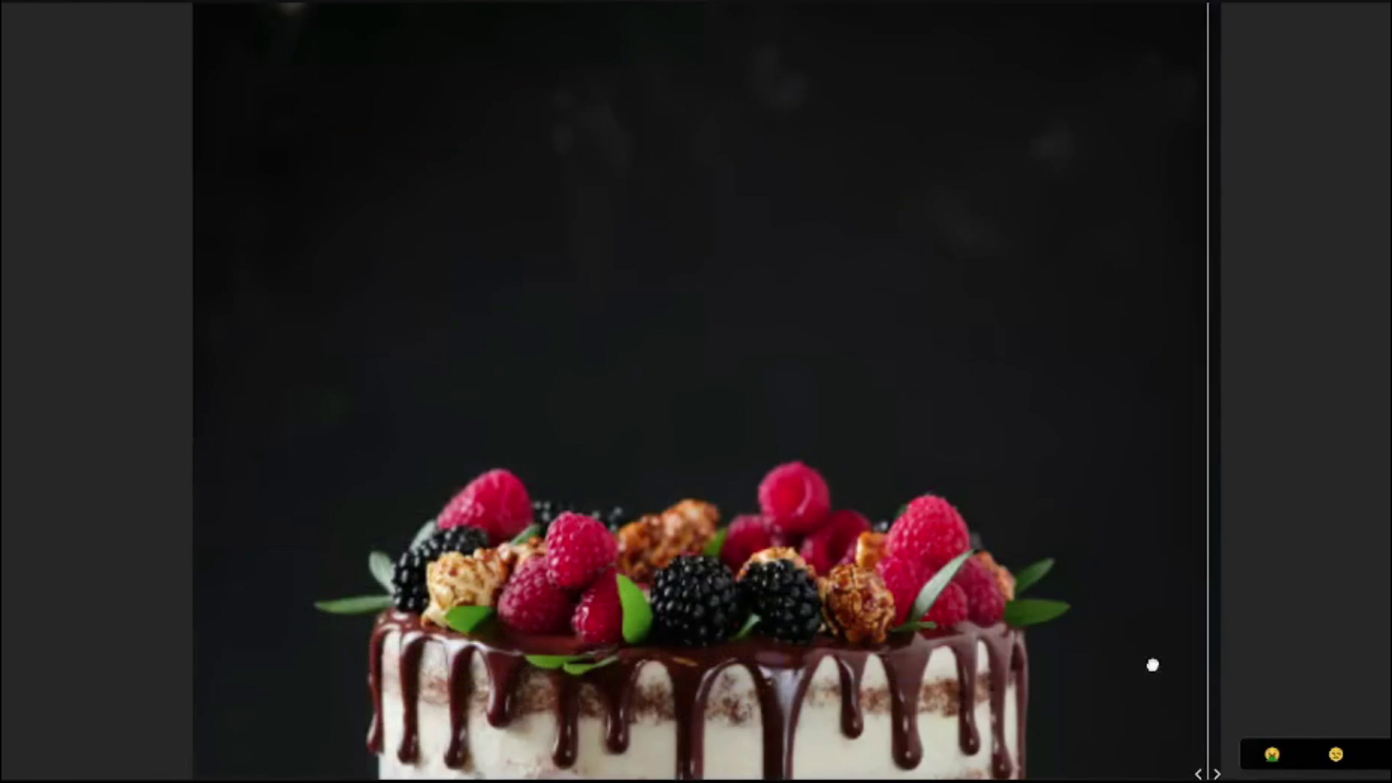
Step: Compare the original and enhanced versions of the cake and frog images using the comparison slider
left_click_drag(1149, 662, 1115, 638)
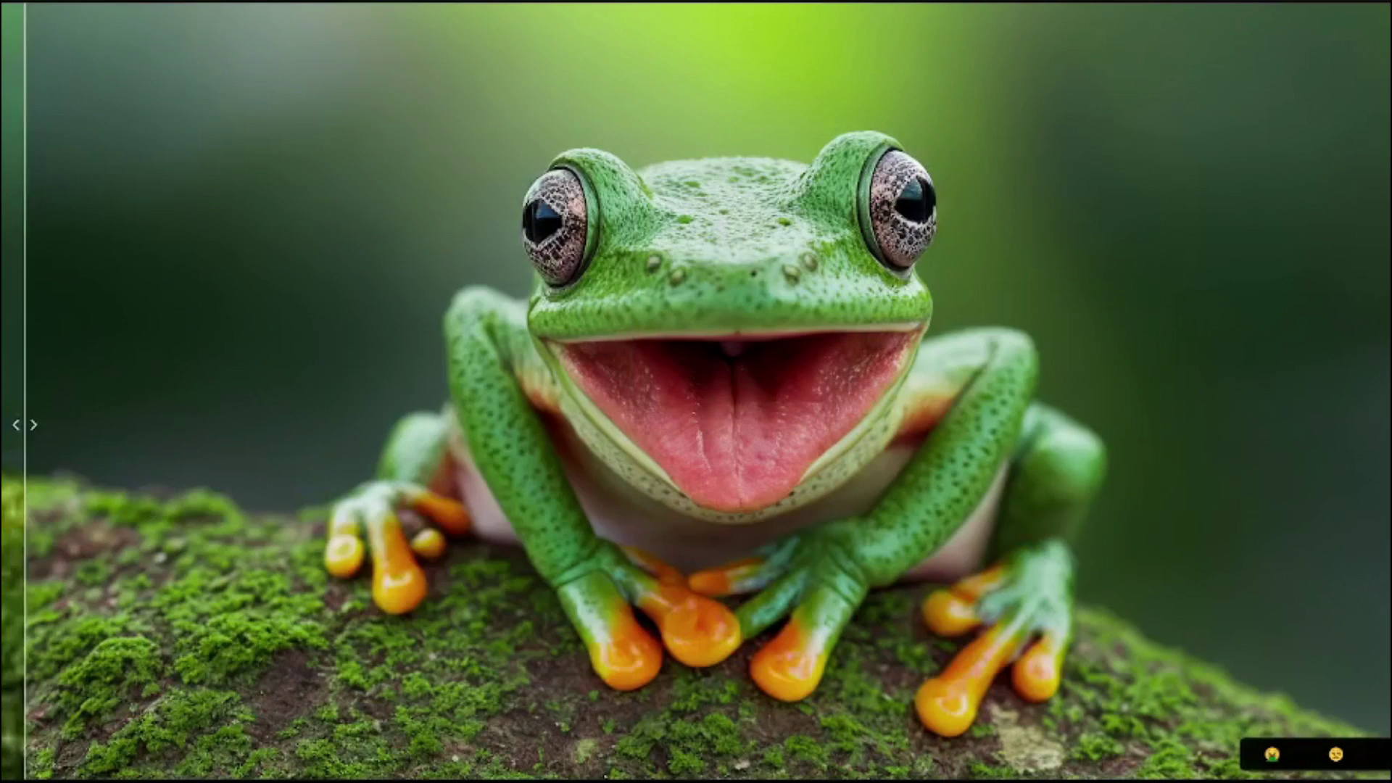
left_click_drag(29, 533, 1389, 533)
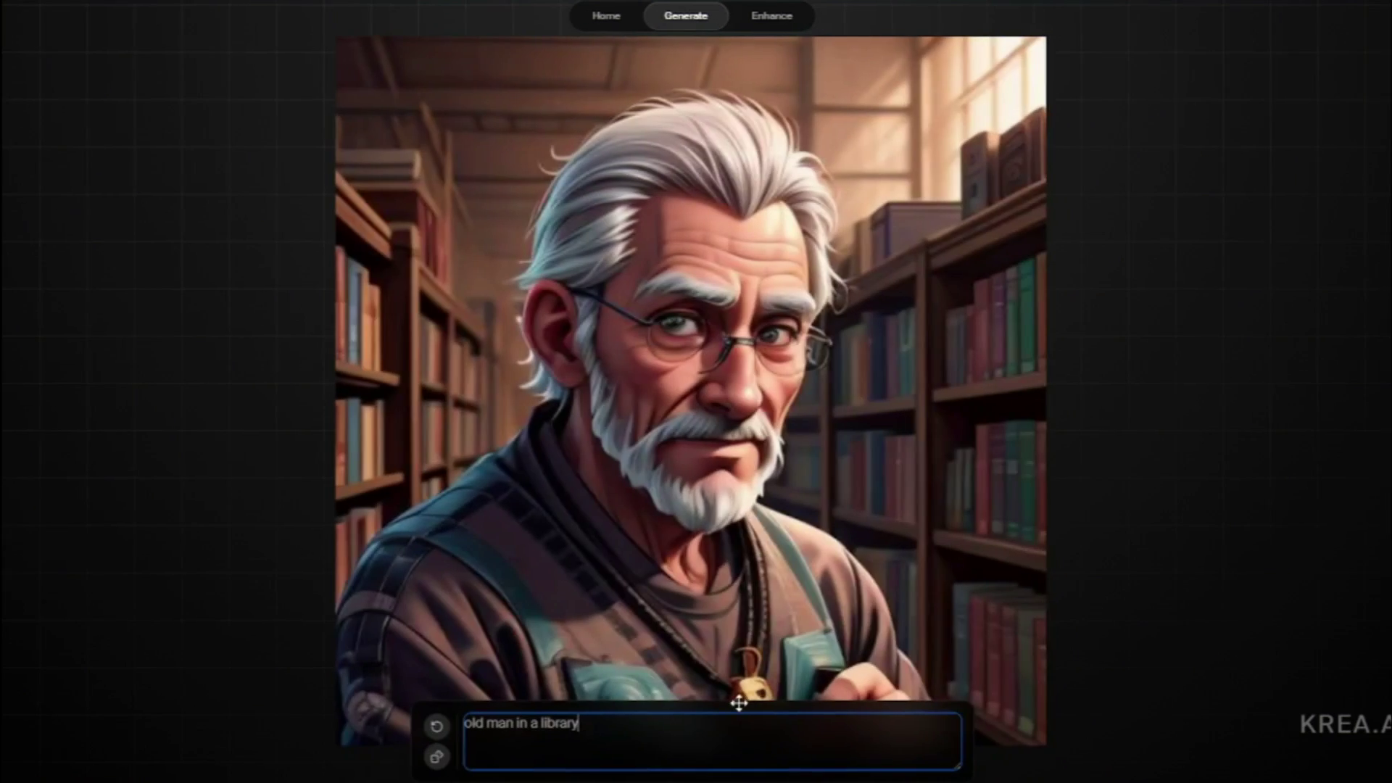
Step: Extend the "old man in a library" prompt with Realistic, Wrinkles, Reading glasses, vintage books, and "Photorealistic digital painting - suitable for framing"
type(", Realistic, Wrinkles, Reading glasses, vintage books,")
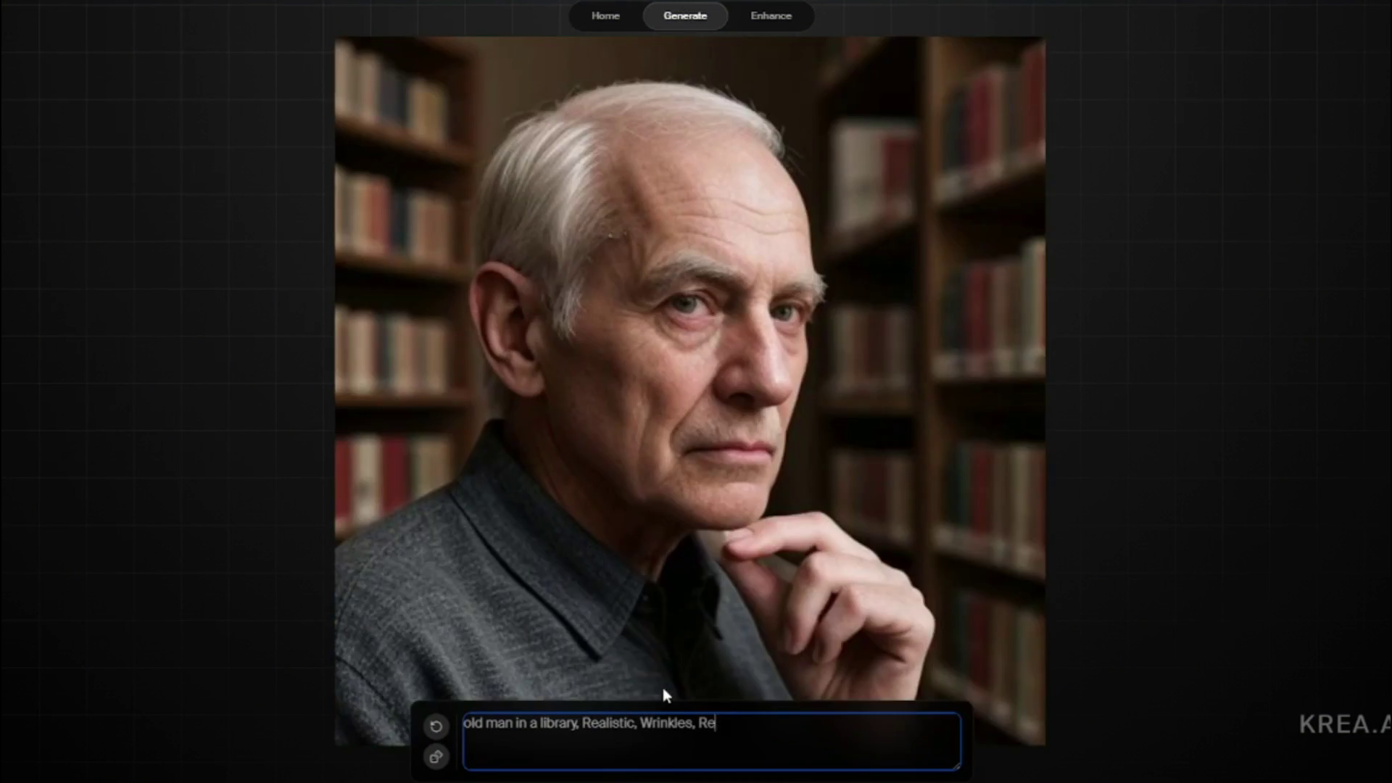
type("Photorealistic digital painting - suitable for framing")
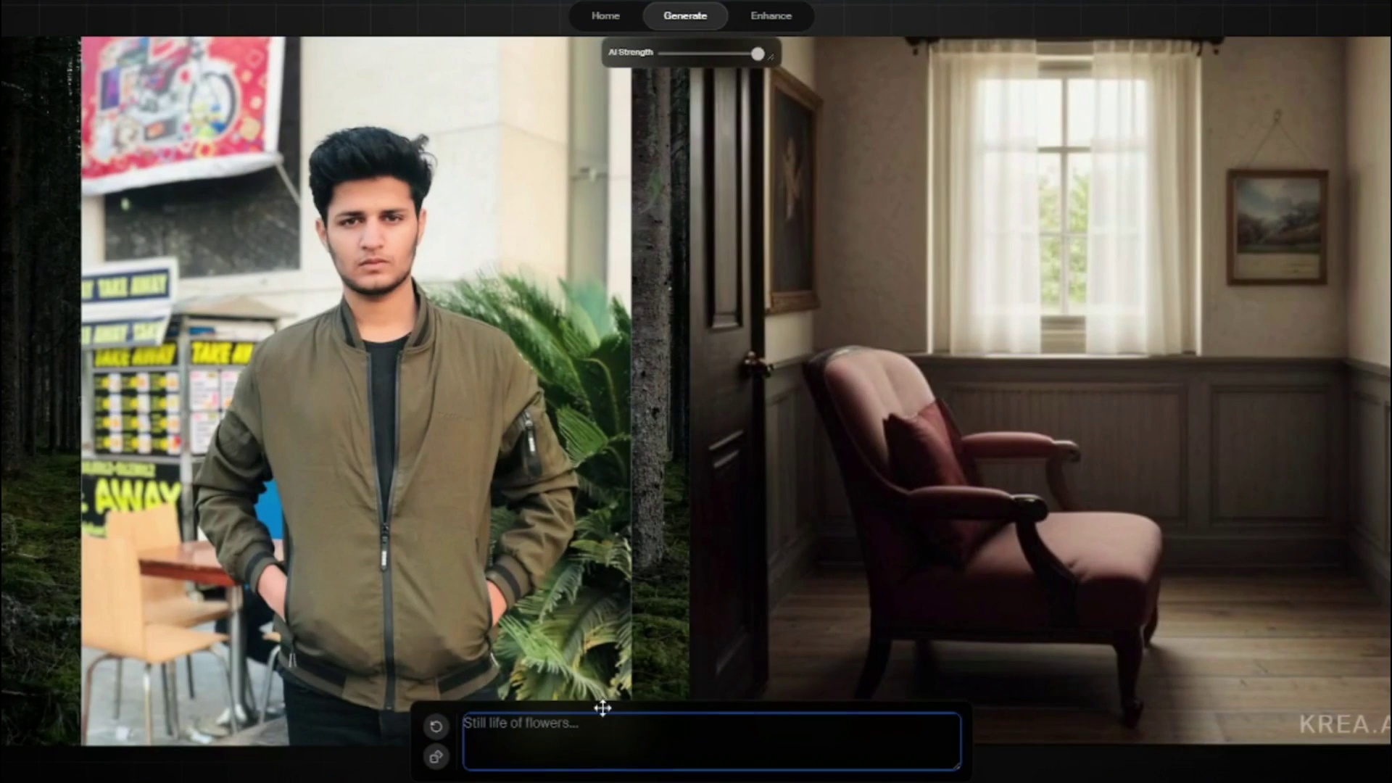
Step: Prompt "Young man, Realistic, Soft natural lighting, subtle makeup,High-resolution digital portrait for a canvas print" for the photo and lower the AI Strength
left_click(643, 730)
type("Young man, Realistic, Soft natural lighting, subtle makeup,High-resolution digital portrait for a canvas print")
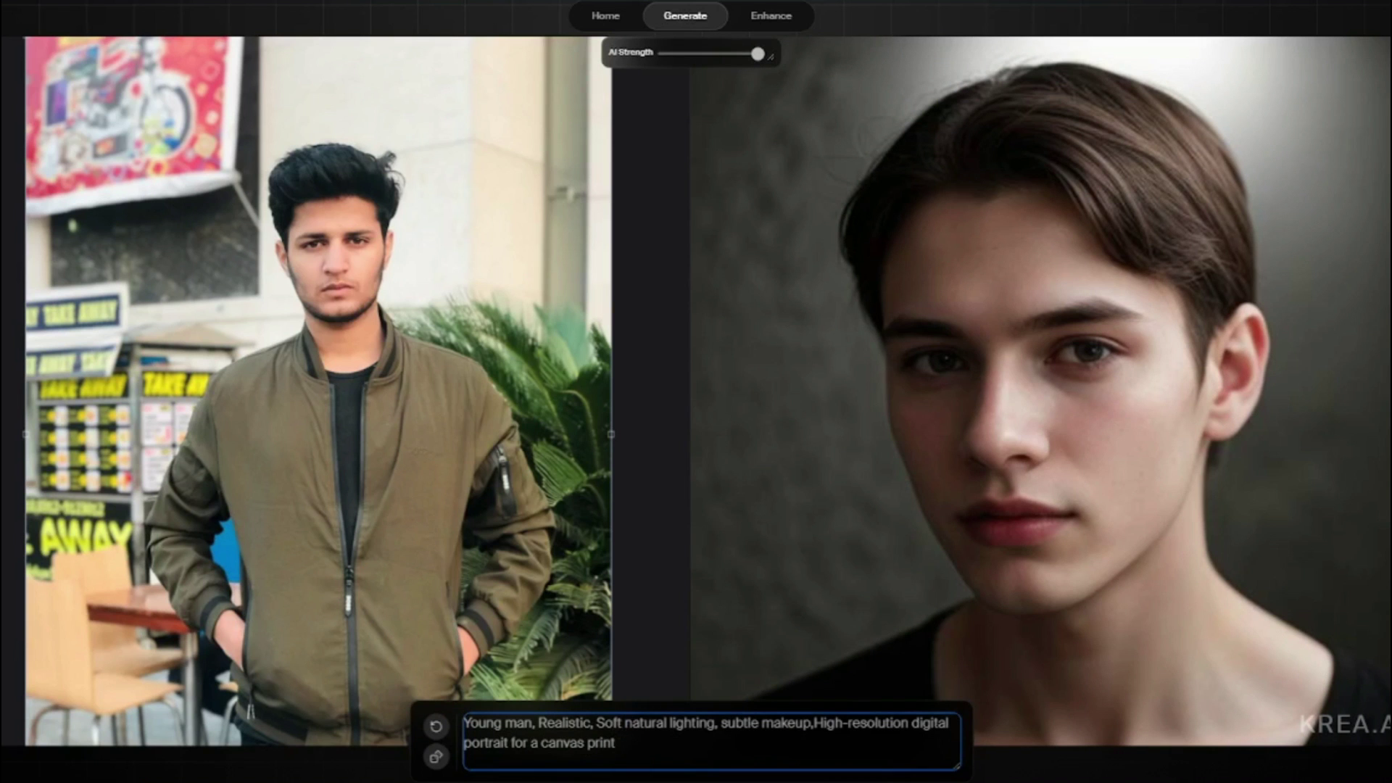
left_click_drag(757, 54, 716, 67)
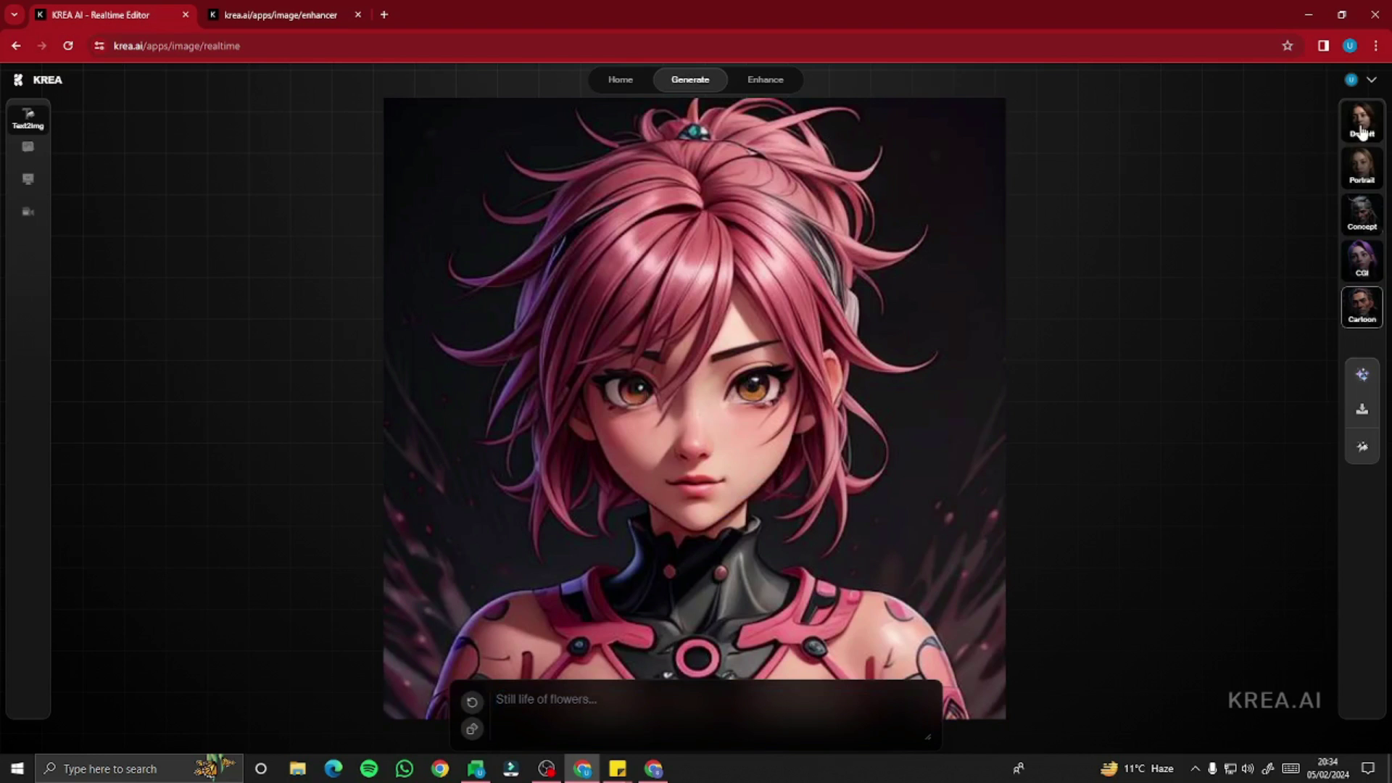
Step: Enter the prompt "Young man in th ebeach, Realistic, Soft natural lighting, subtle makeup, High-resolution digital portrait for a canvas print"
type("Young man in th ebeach, ")
type("Realis")
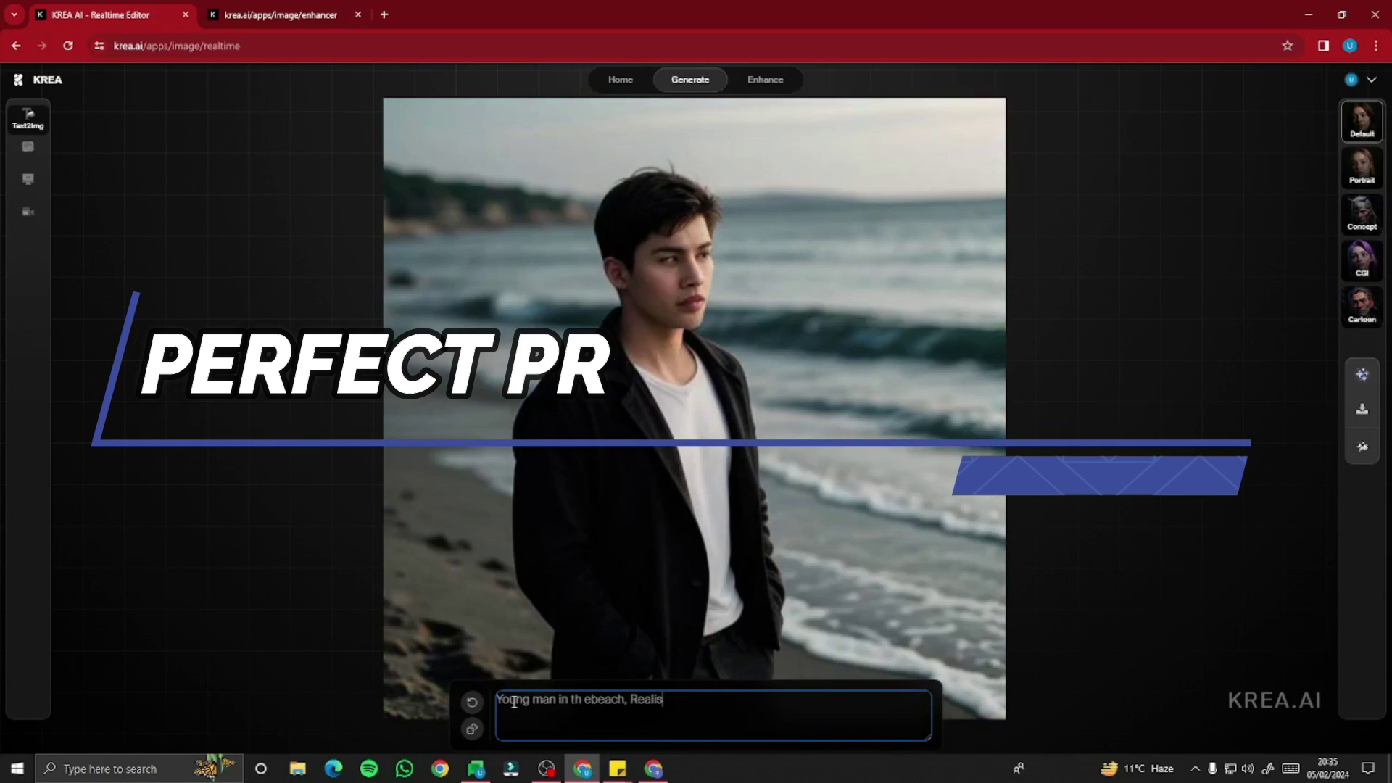
type("tic, Soft natural lighting, subtle makeup,")
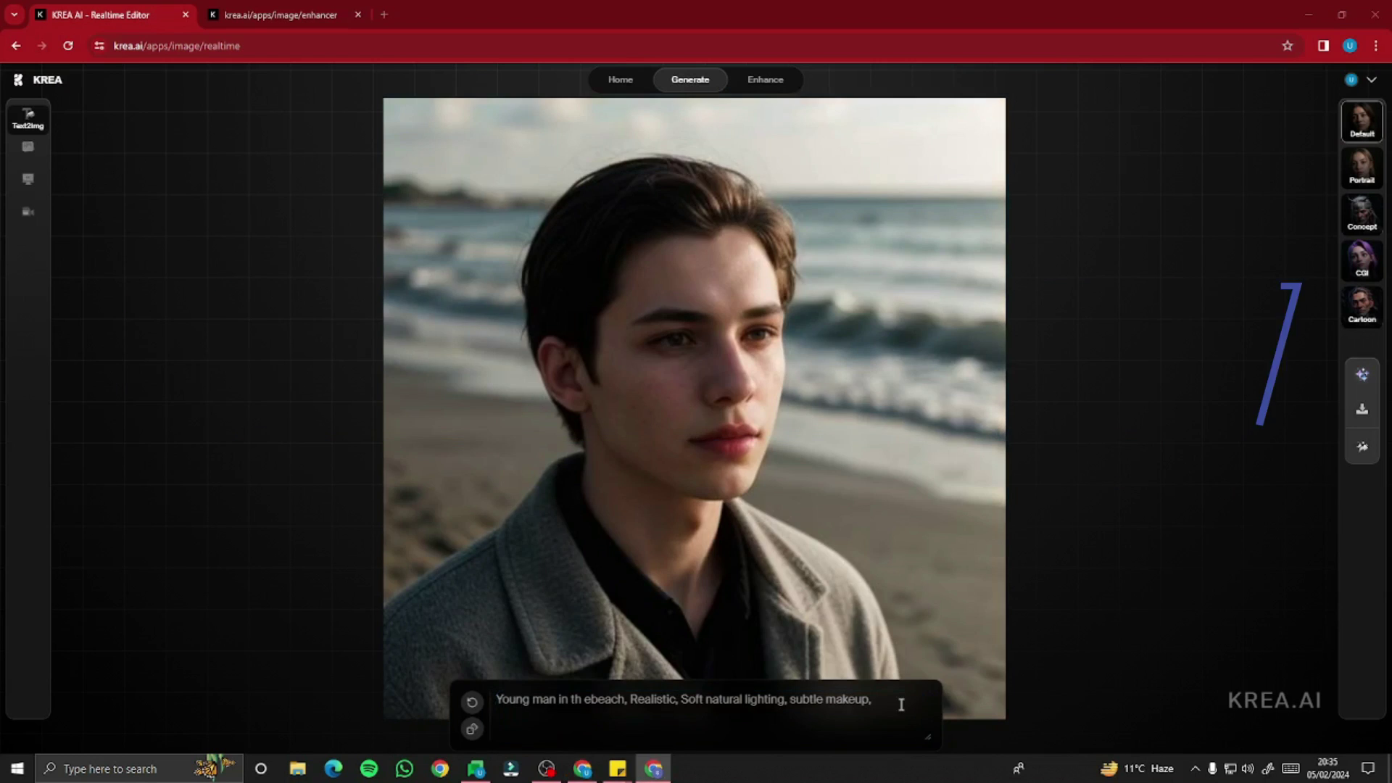
type("High-resolution digital portrait for a canvas print")
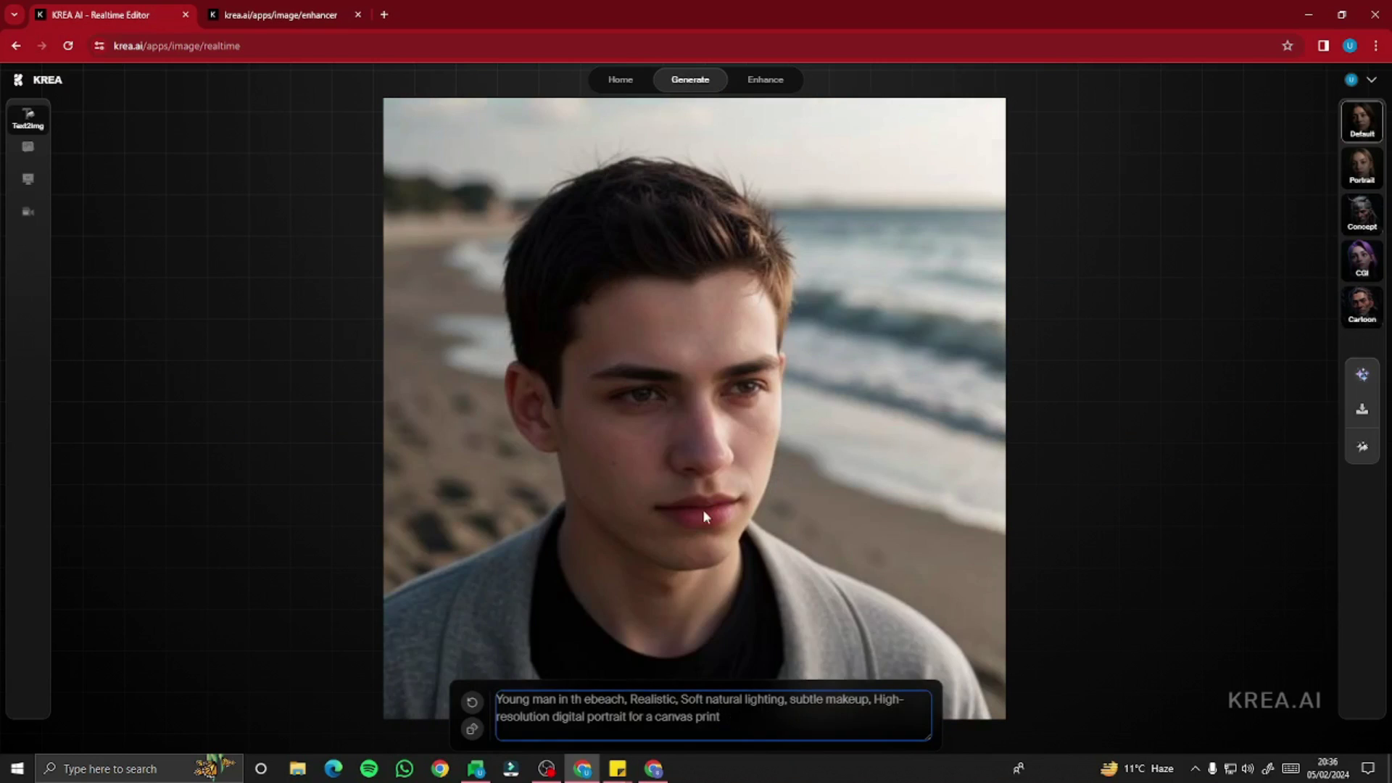
Step: Enhance the generated beach portrait and switch it to the Portrait style
left_click(1363, 374)
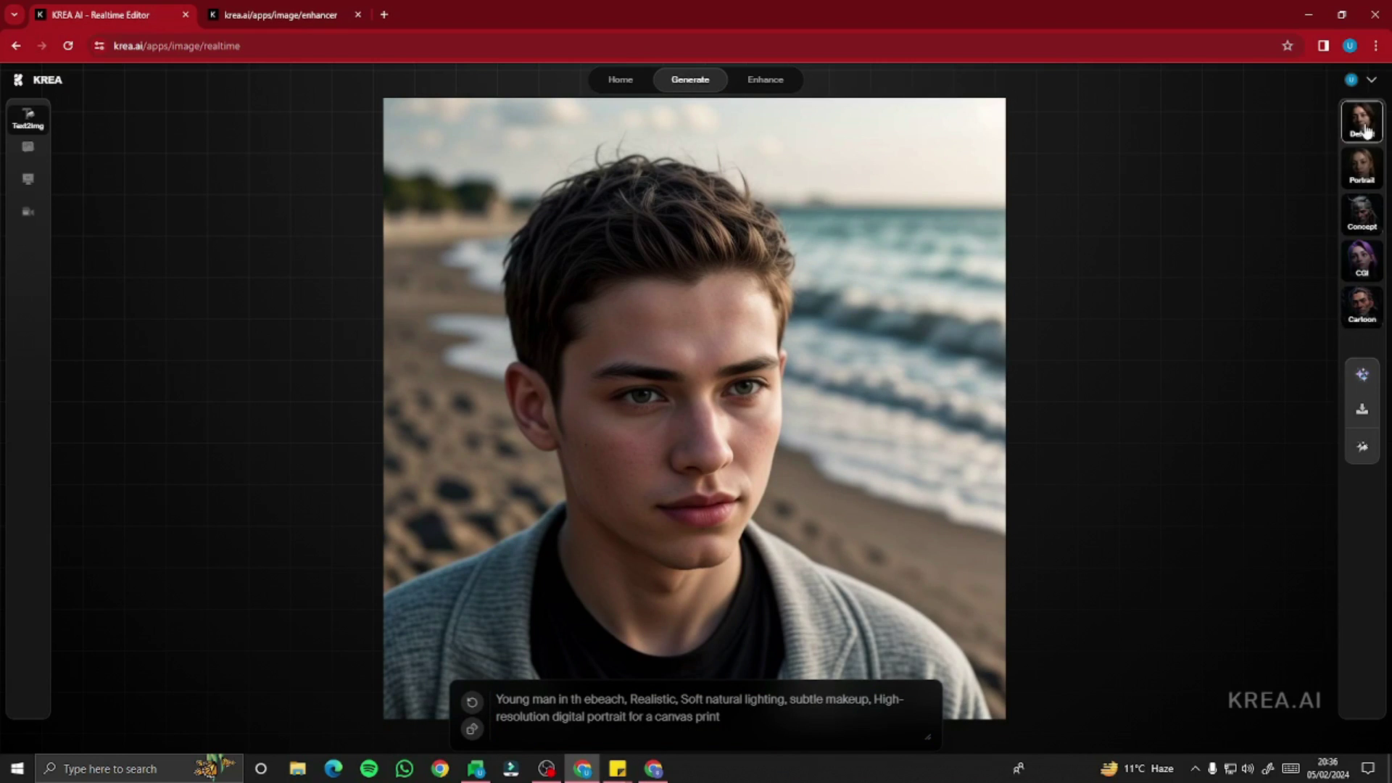
left_click(1361, 167)
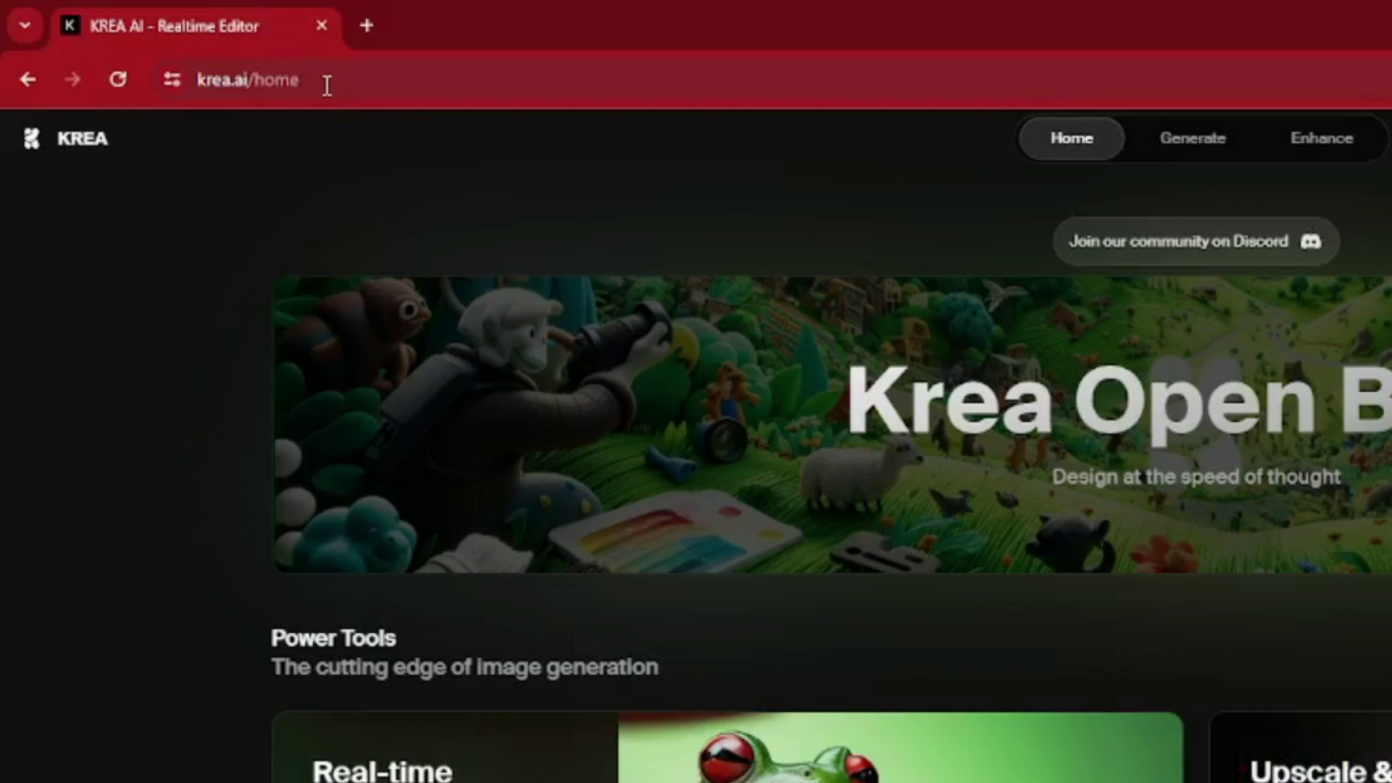
Step: Look over the power tools and apps on the krea.ai/home page and launch Real-time Generation
left_click(188, 48)
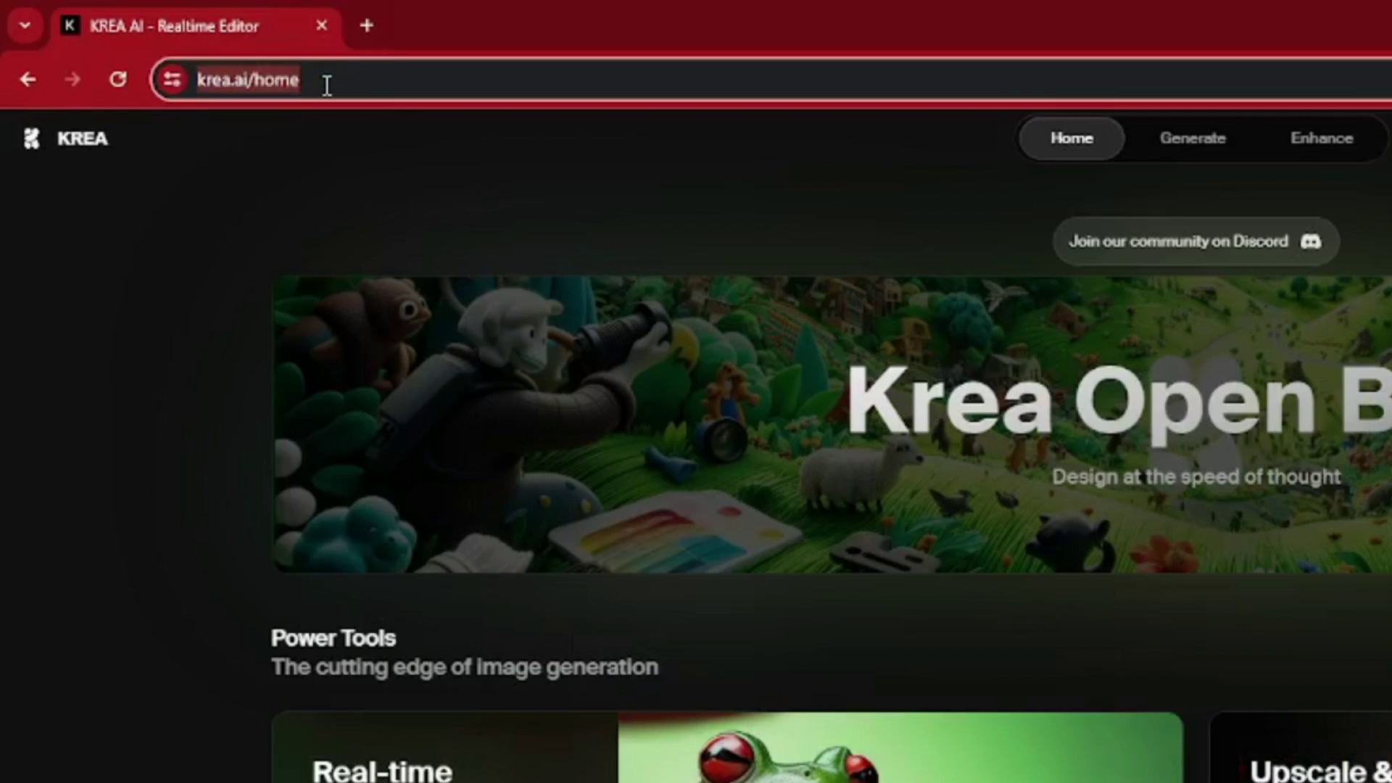
left_click(101, 289)
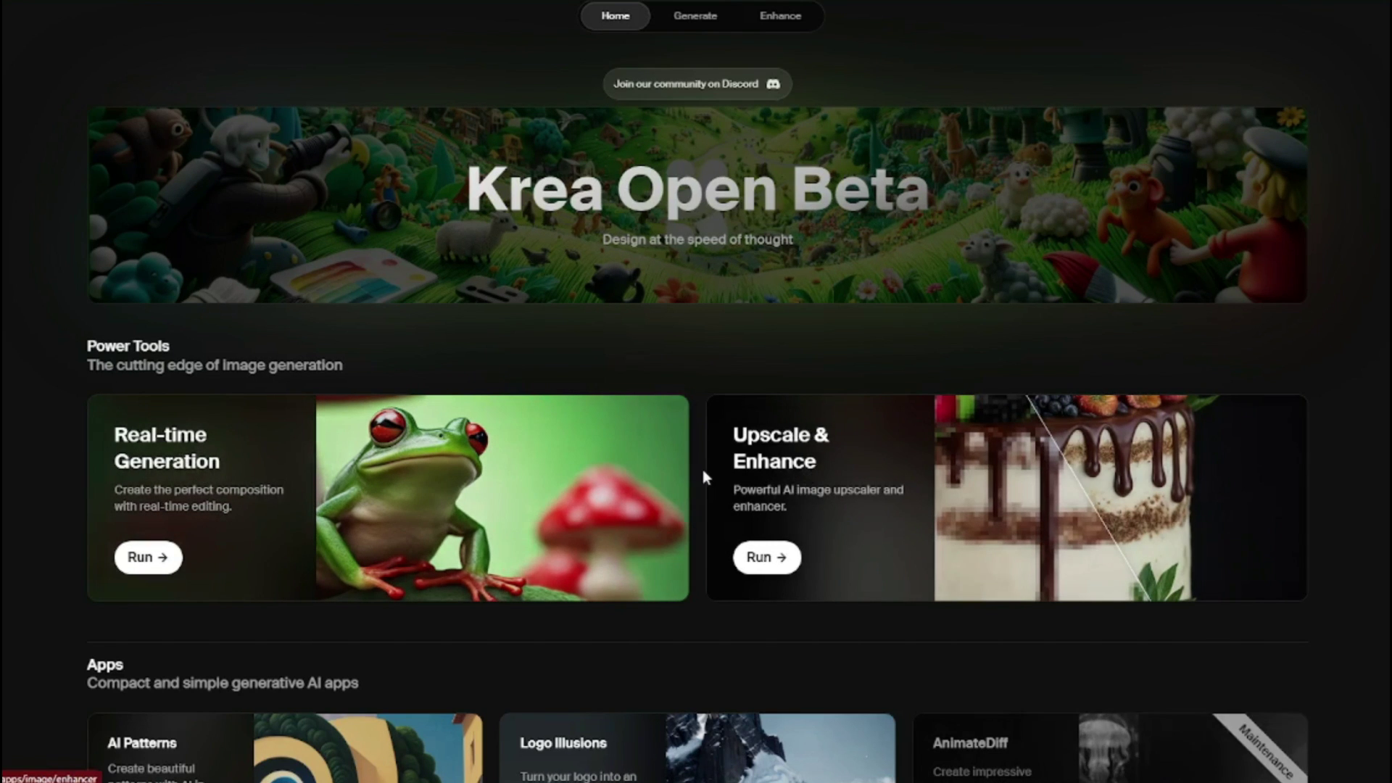
scroll(142, 493, "down", 3)
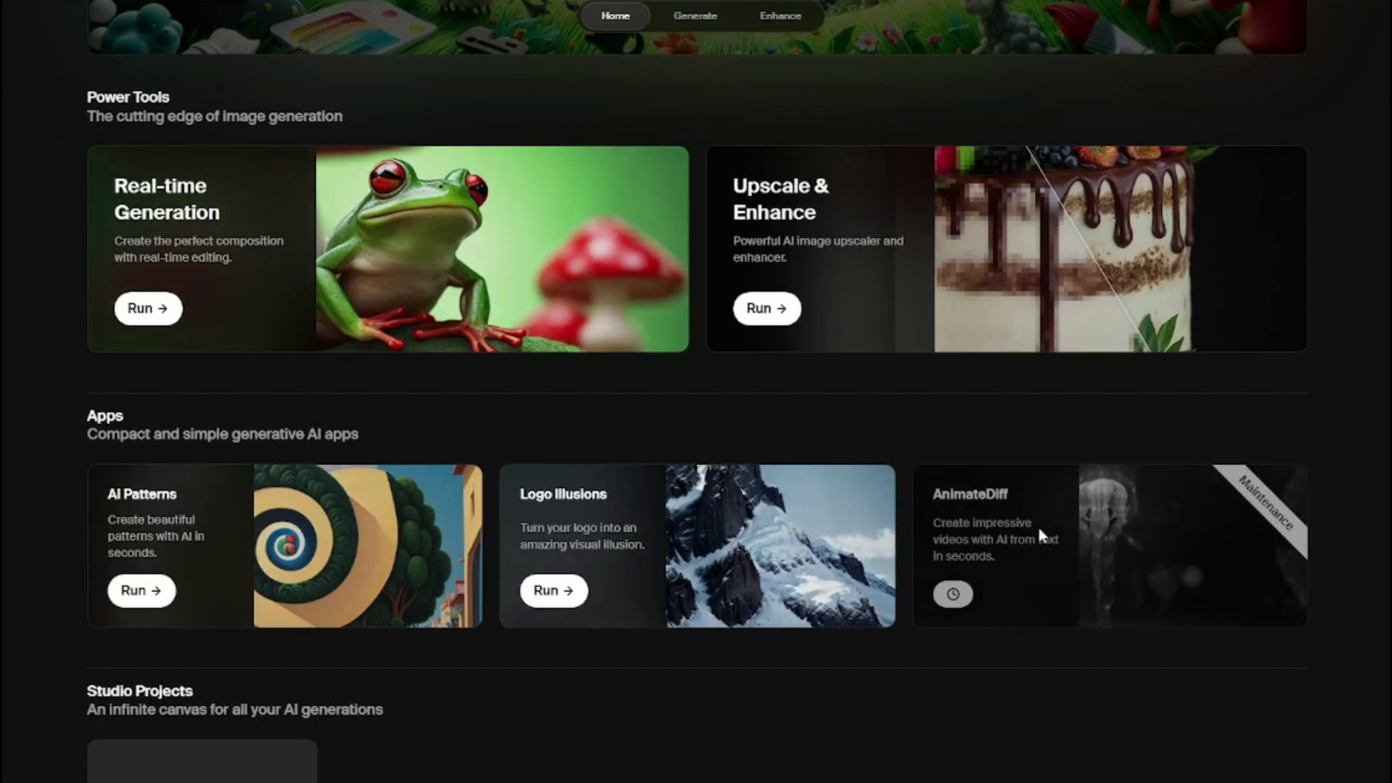
scroll(29, 564, "up", 3)
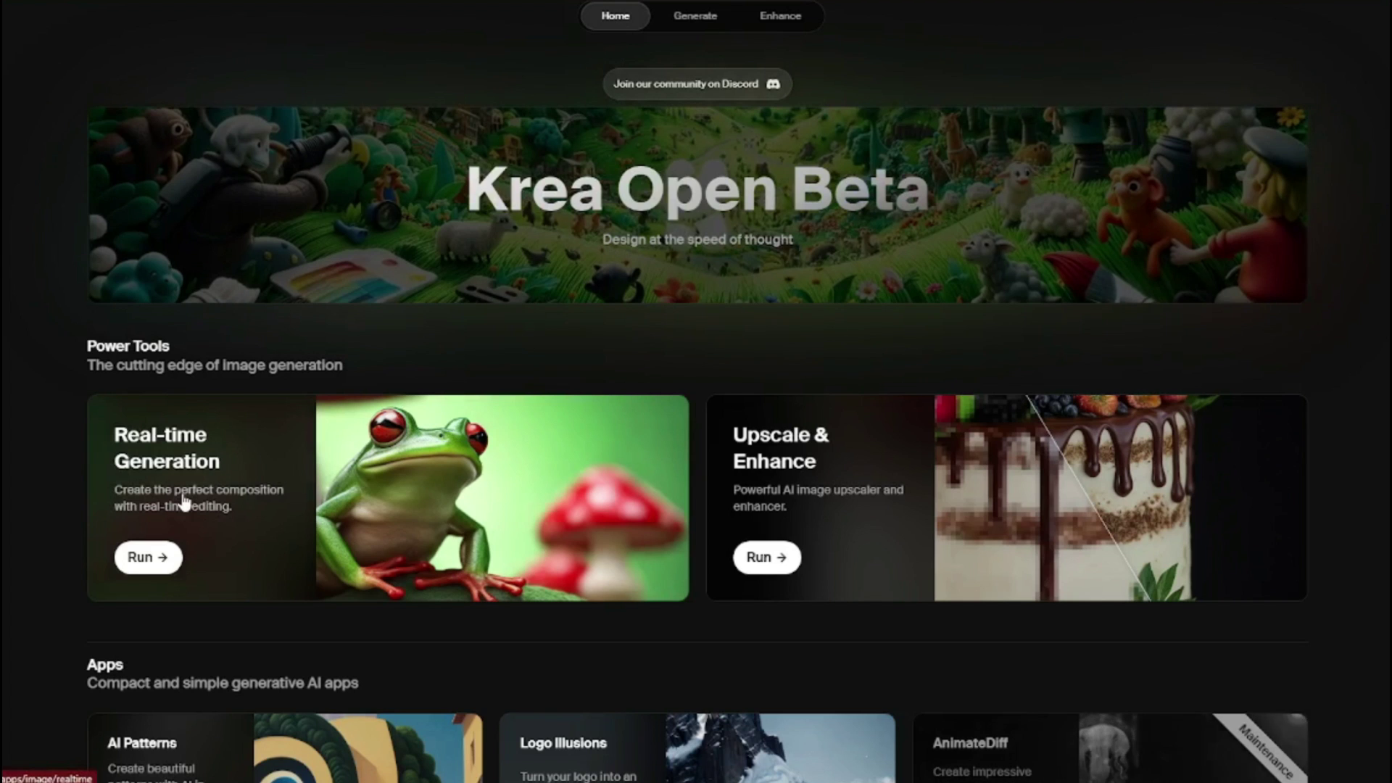
left_click(143, 563)
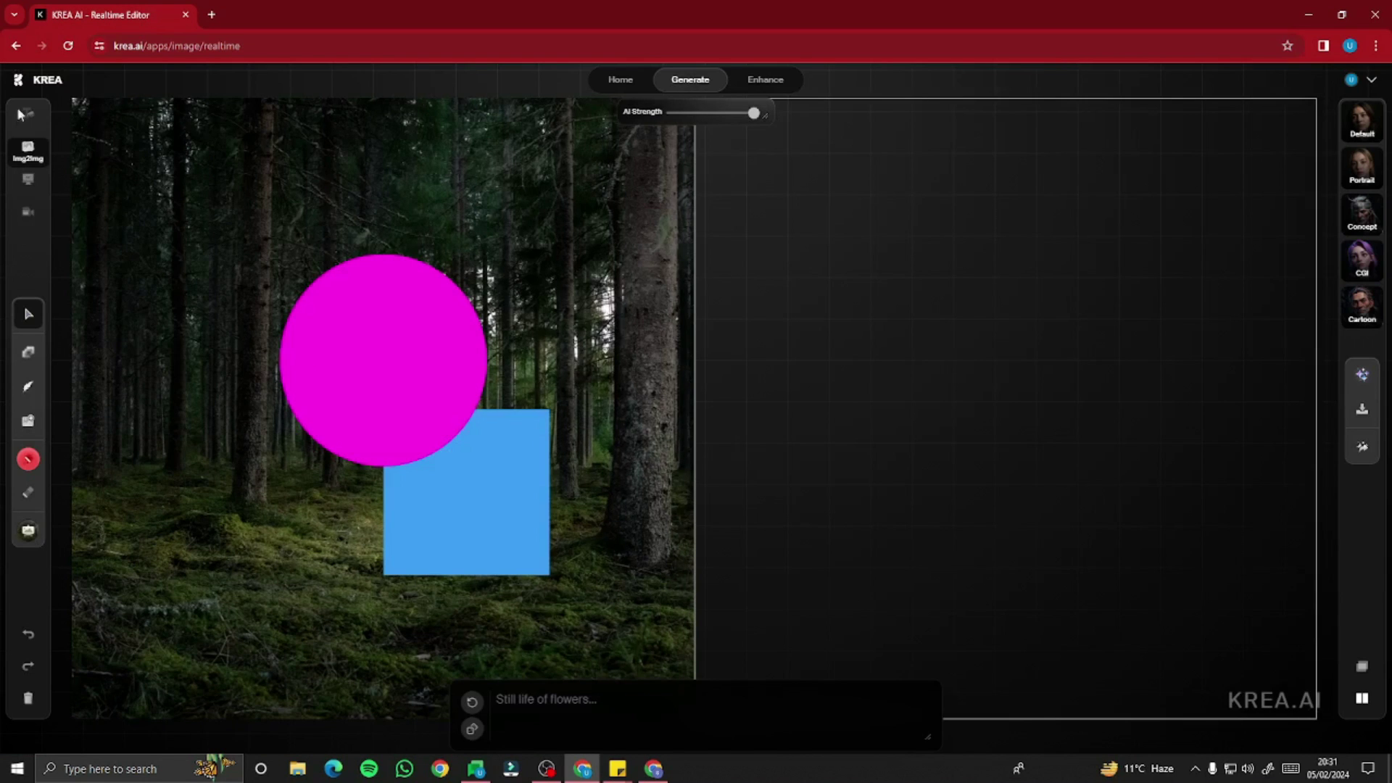
Step: Switch the generator to Text2Img mode, comparing it briefly with Img2Img
left_click(28, 118)
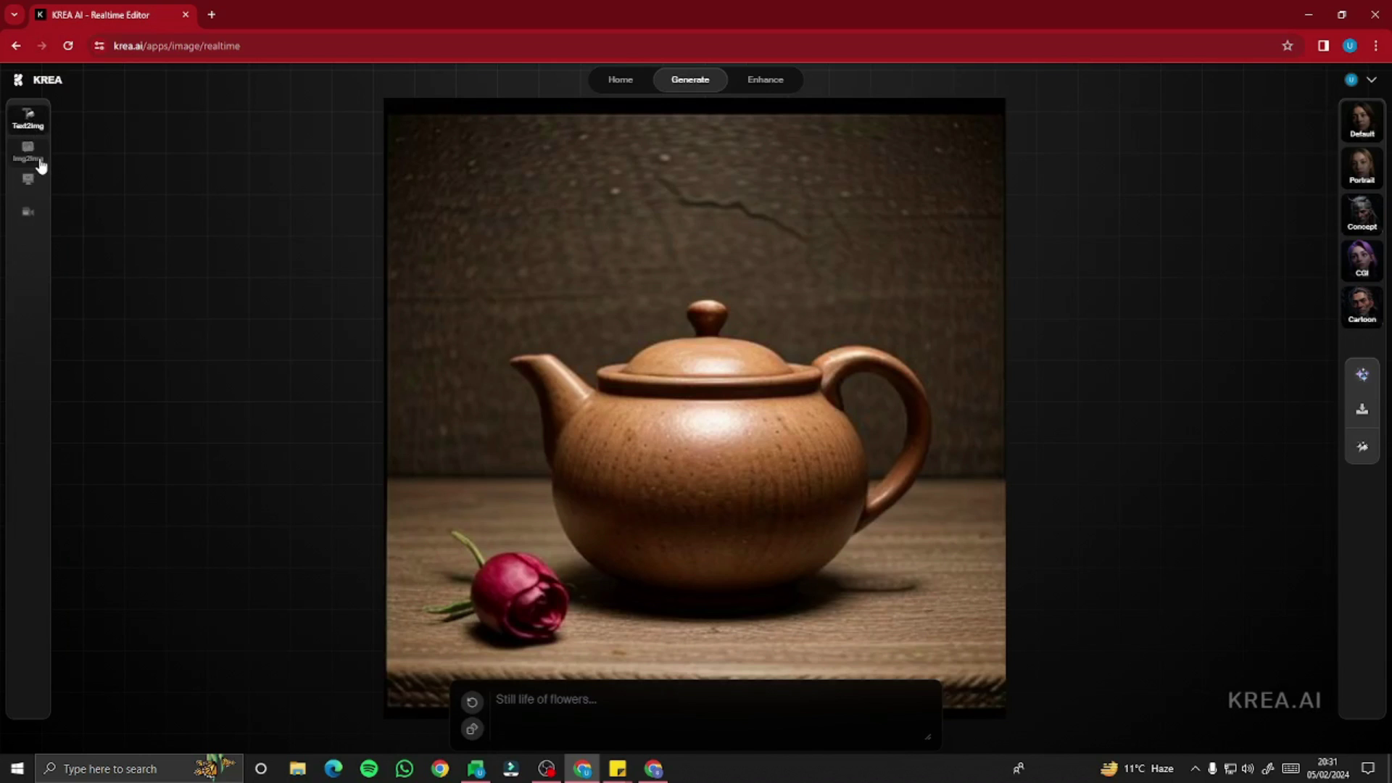
left_click(28, 150)
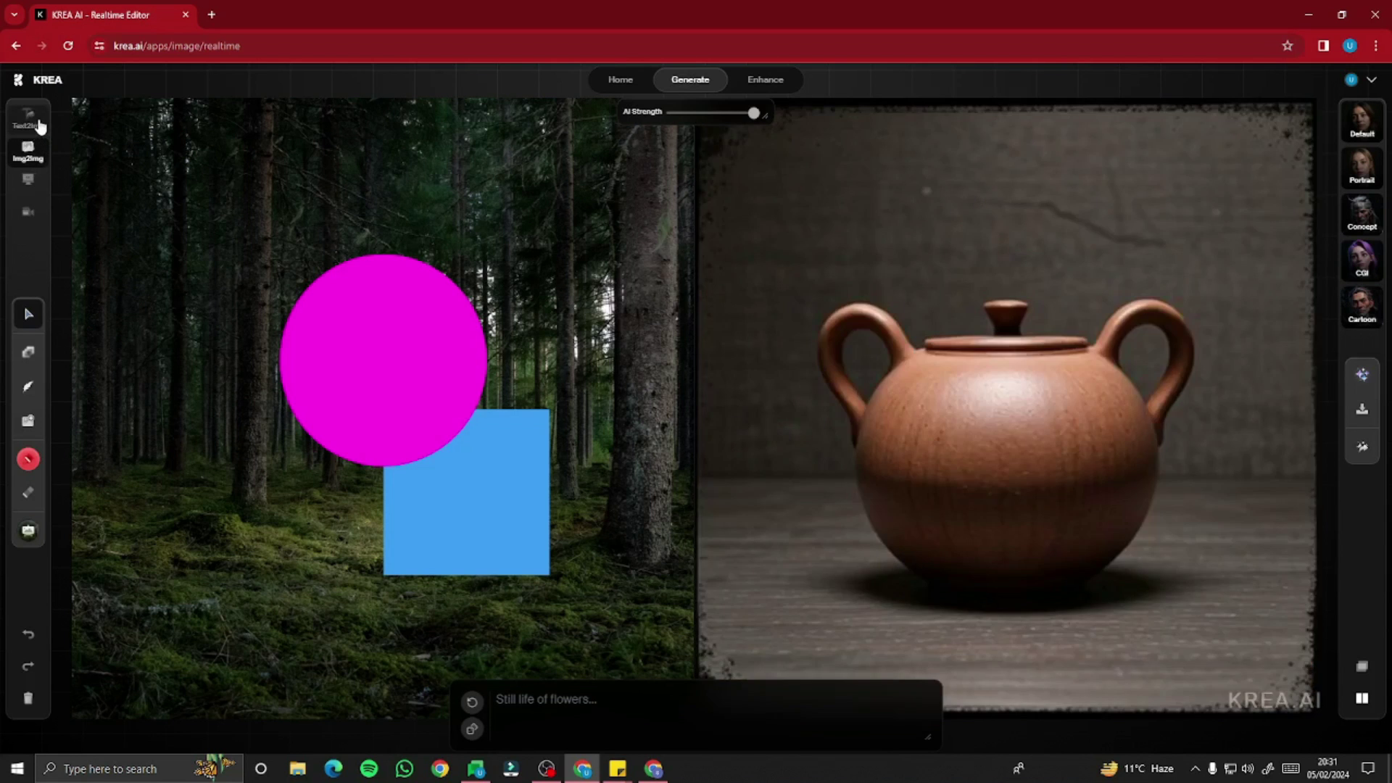
left_click(36, 122)
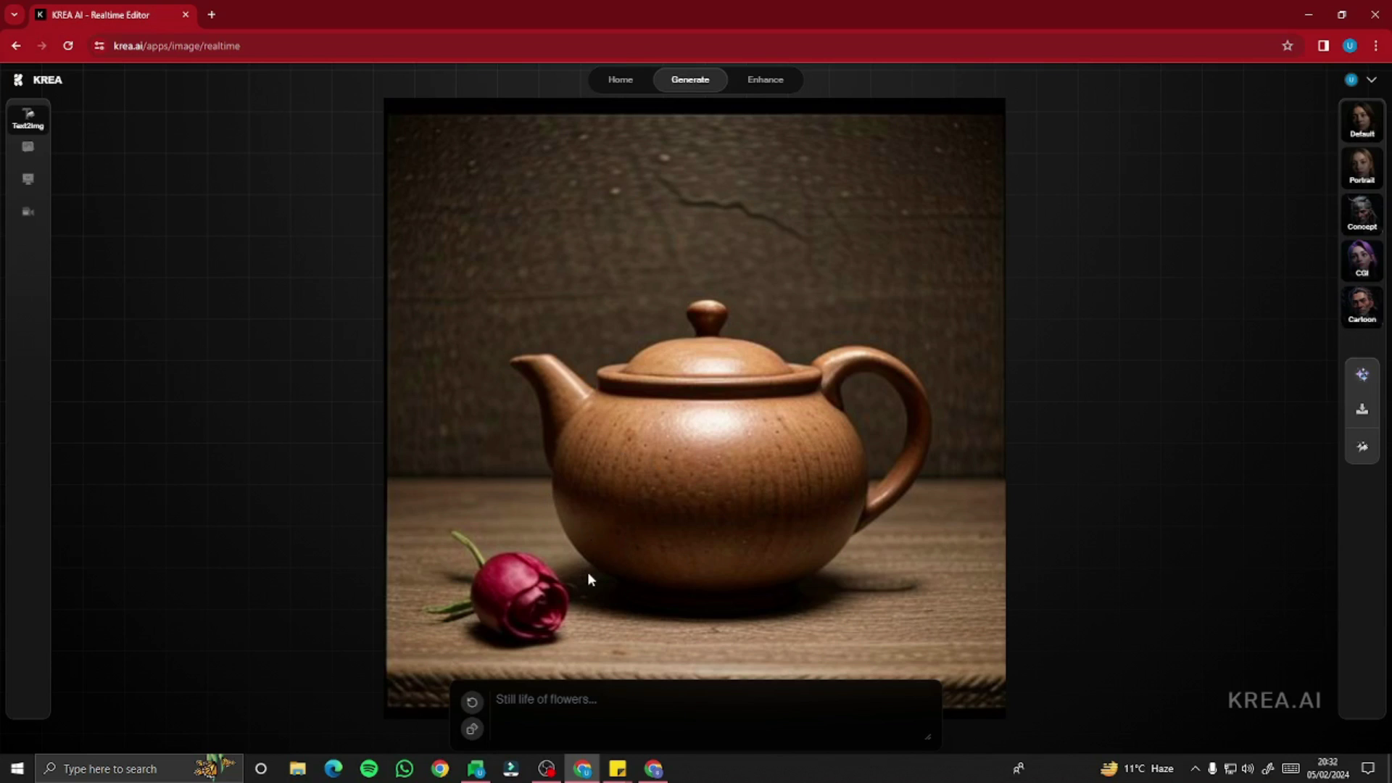
left_click(551, 701)
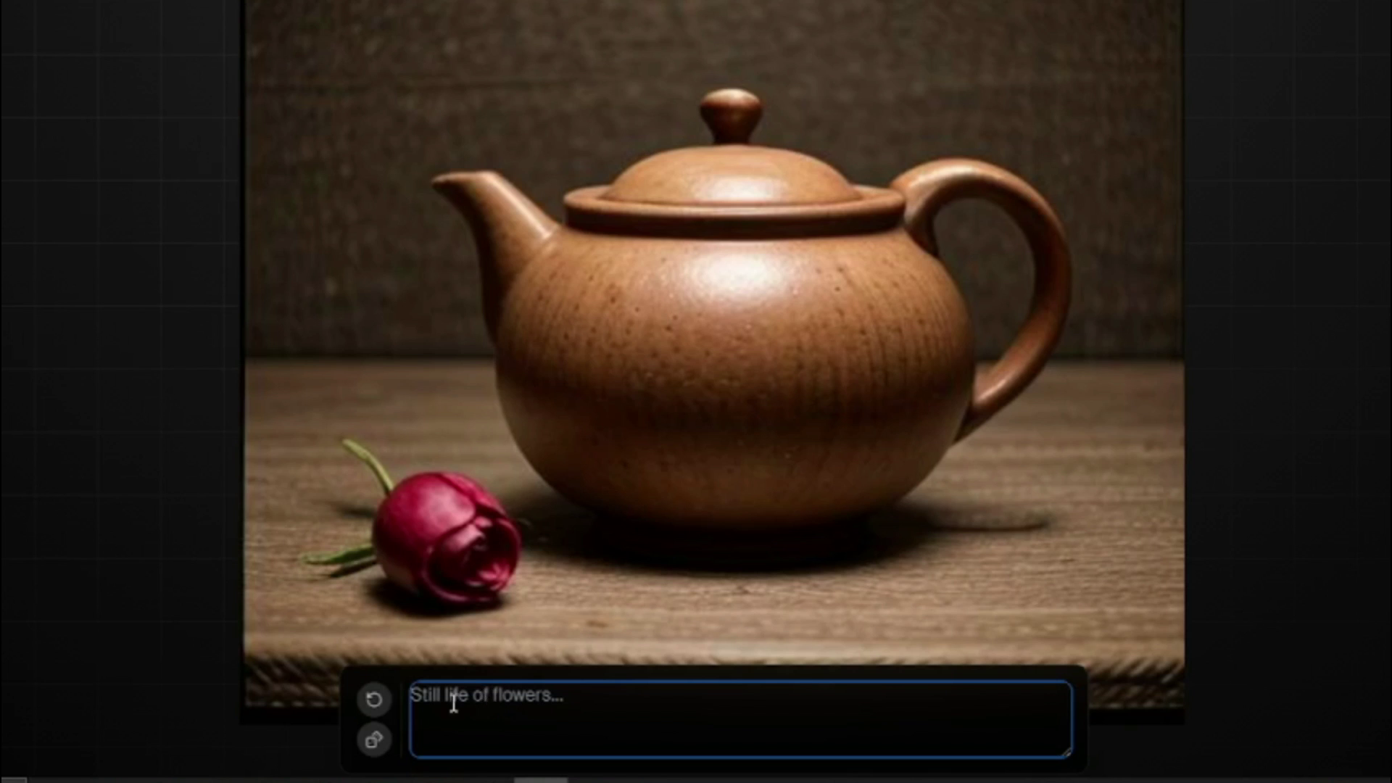
type("dkjfdls")
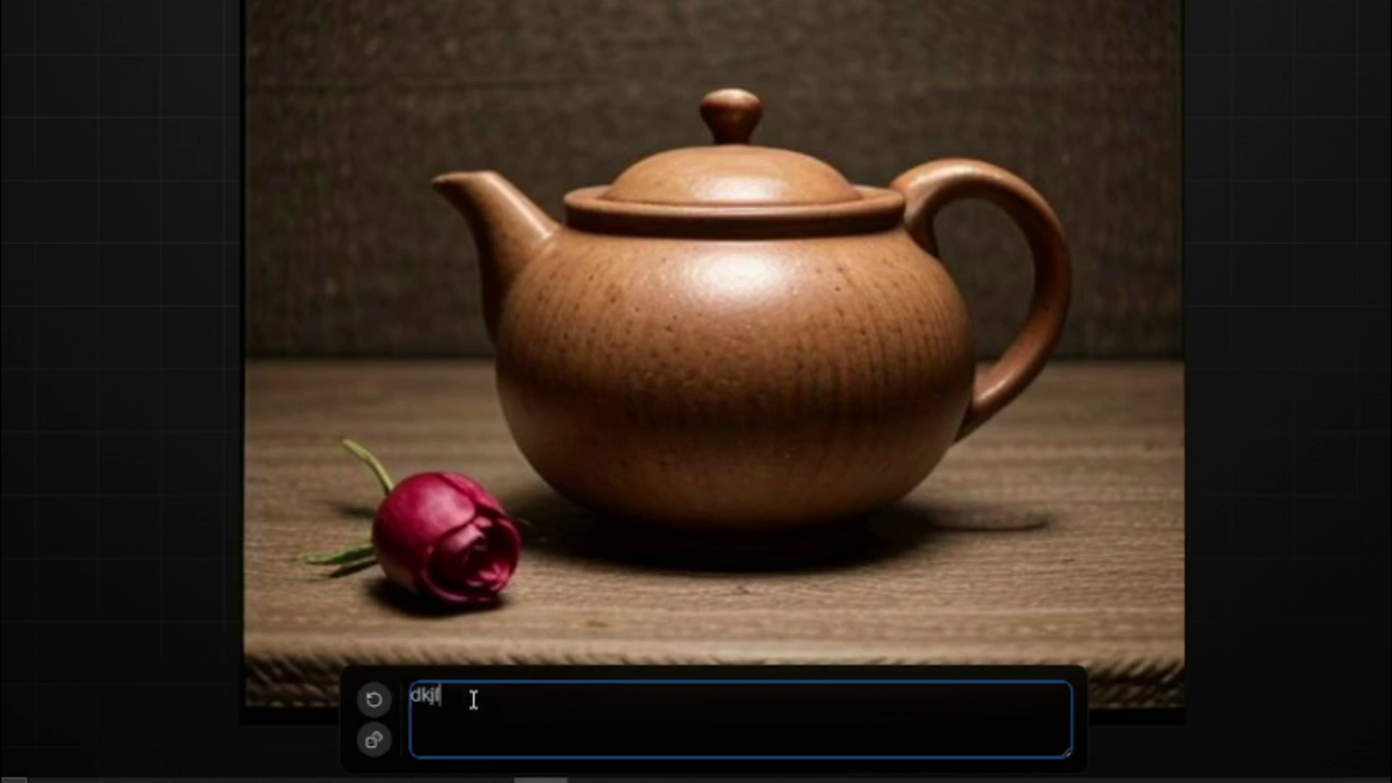
key("BackSpace")
key("BackSpace")
key("BackSpace")
key("BackSpace")
key("BackSpace")
key("BackSpace")
key("BackSpace")
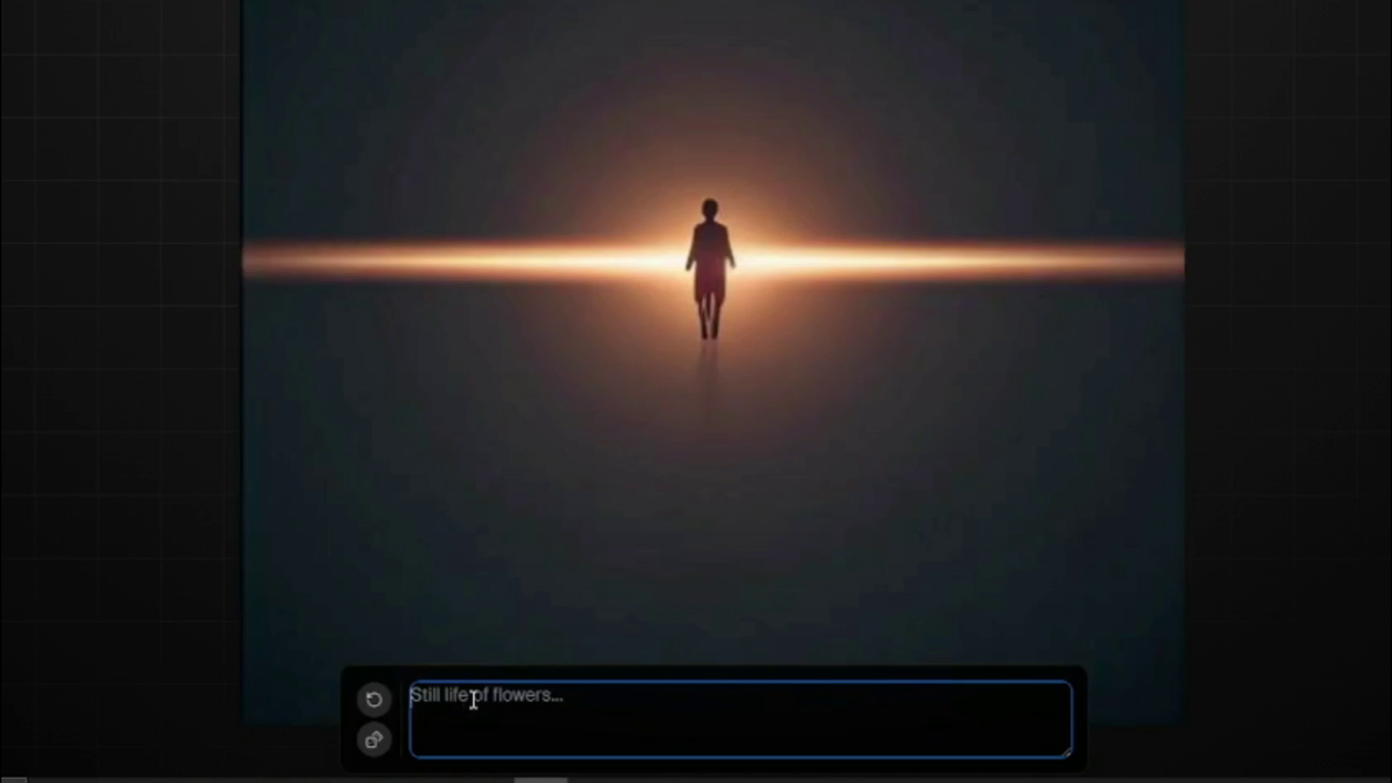
Step: Generate several variations of the current image with the prompt left empty
left_click(374, 702)
left_click(374, 702)
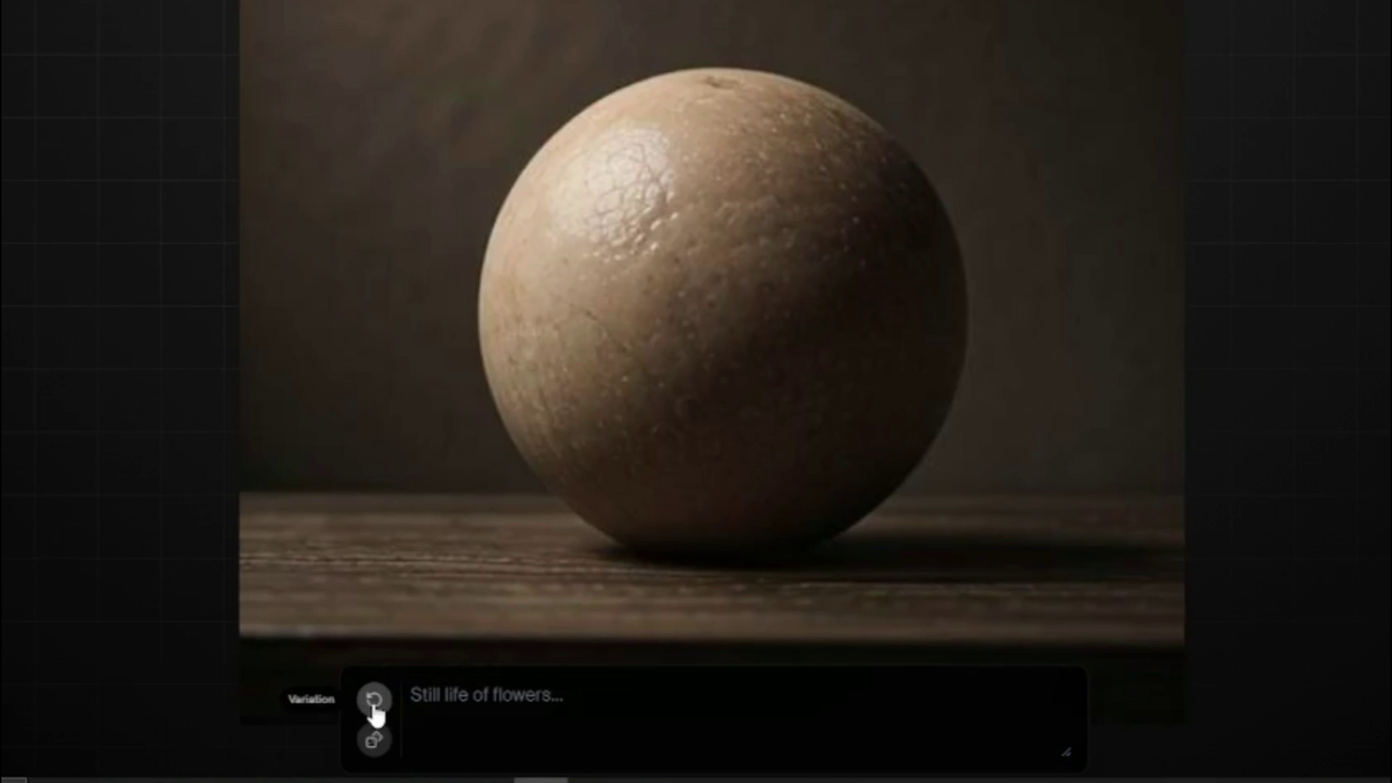
left_click(374, 700)
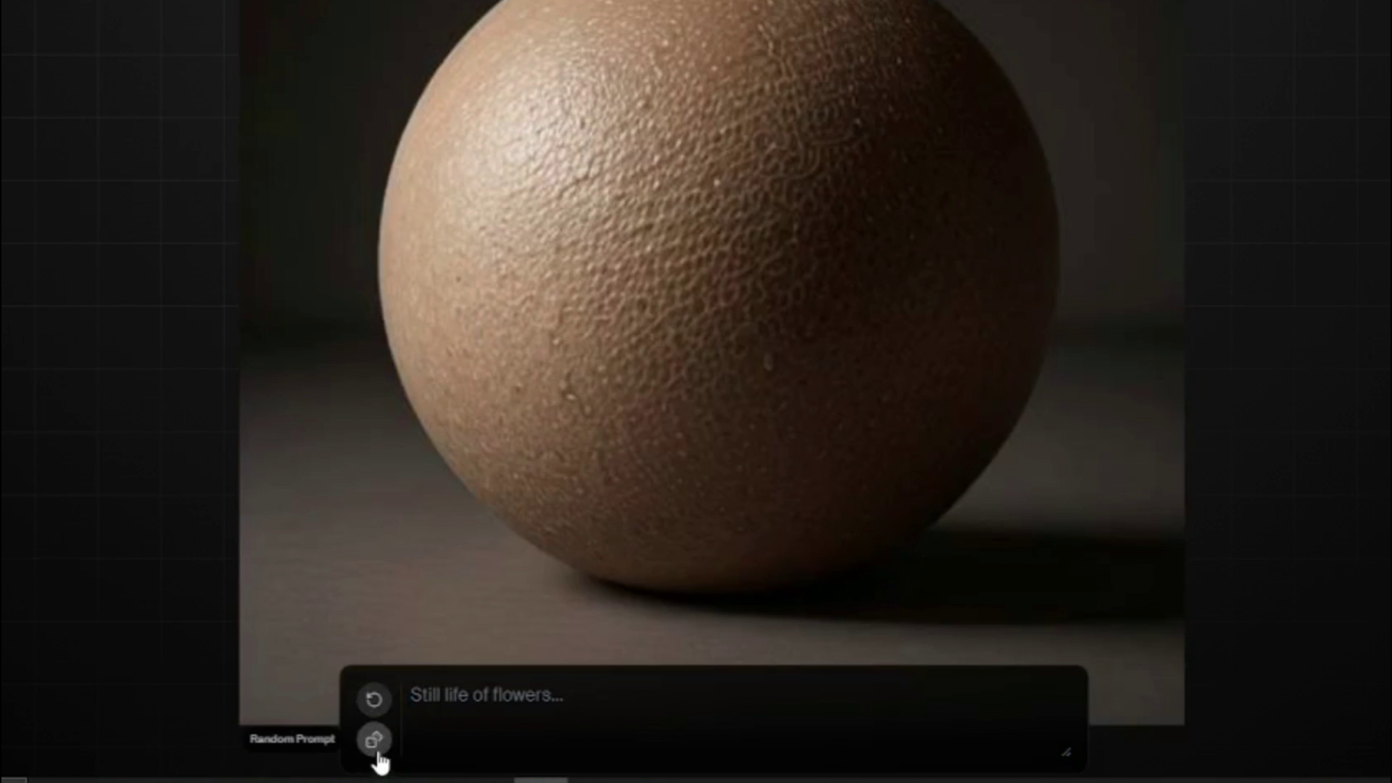
Step: Cycle through random prompts to "Scottish highlands, with lone bagpipers playing among stone ruins." and generate variations of that scene
left_click(376, 753)
left_click(376, 752)
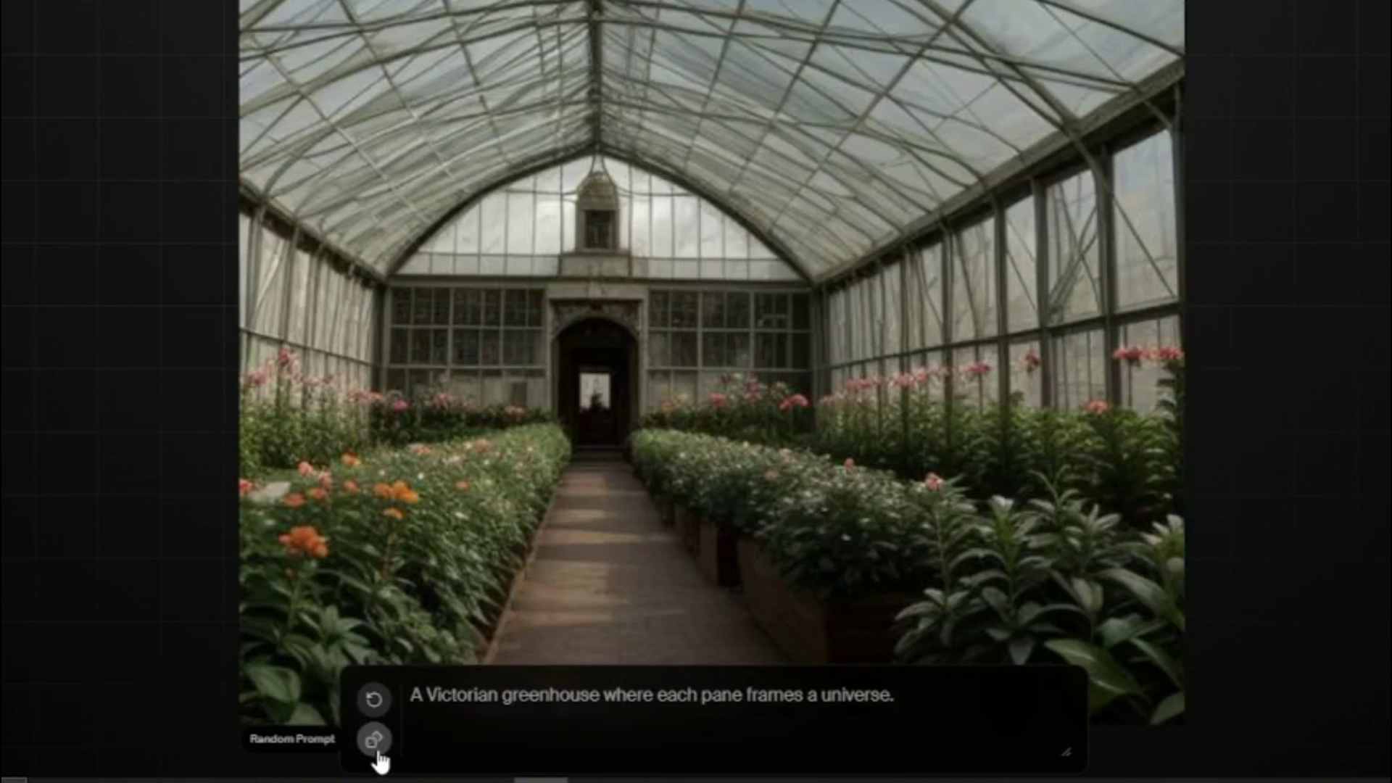
left_click(376, 753)
left_click(377, 752)
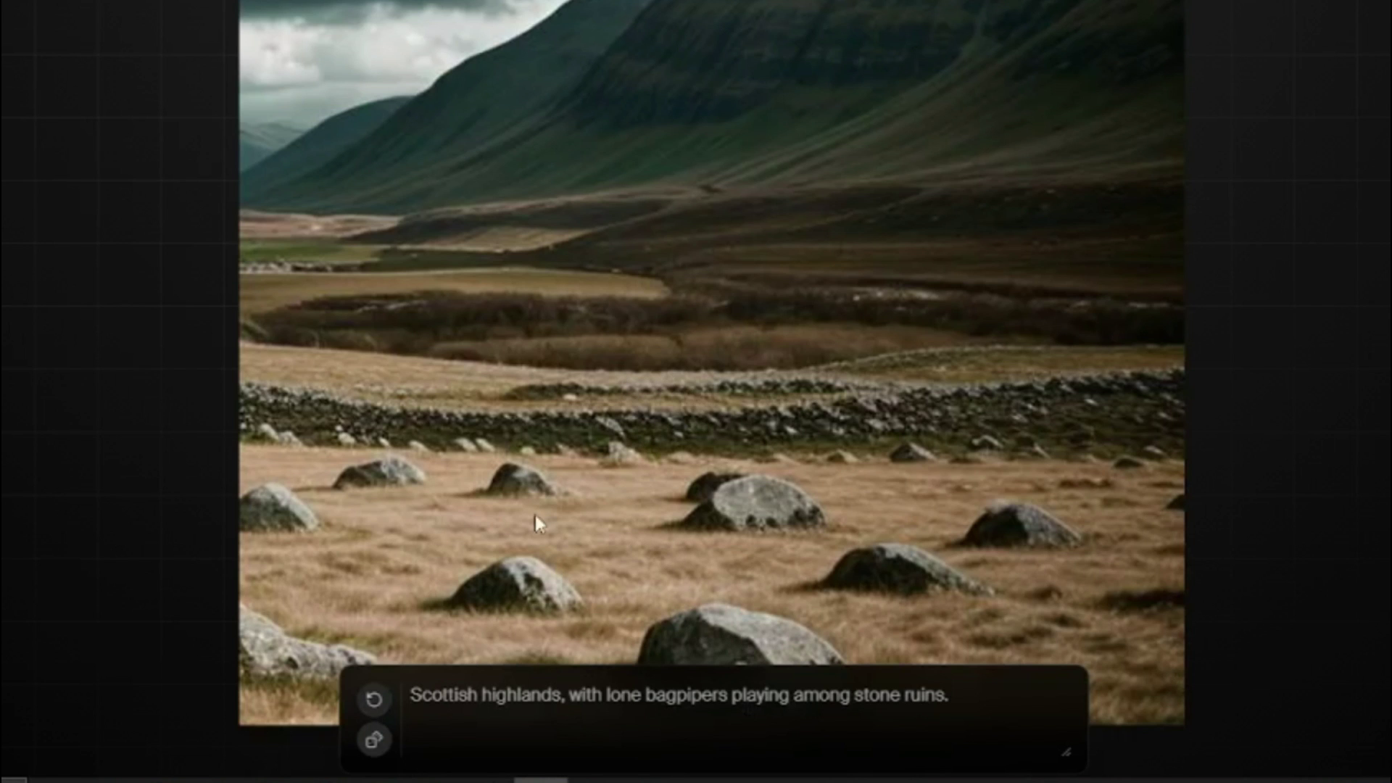
left_click(374, 699)
left_click(374, 700)
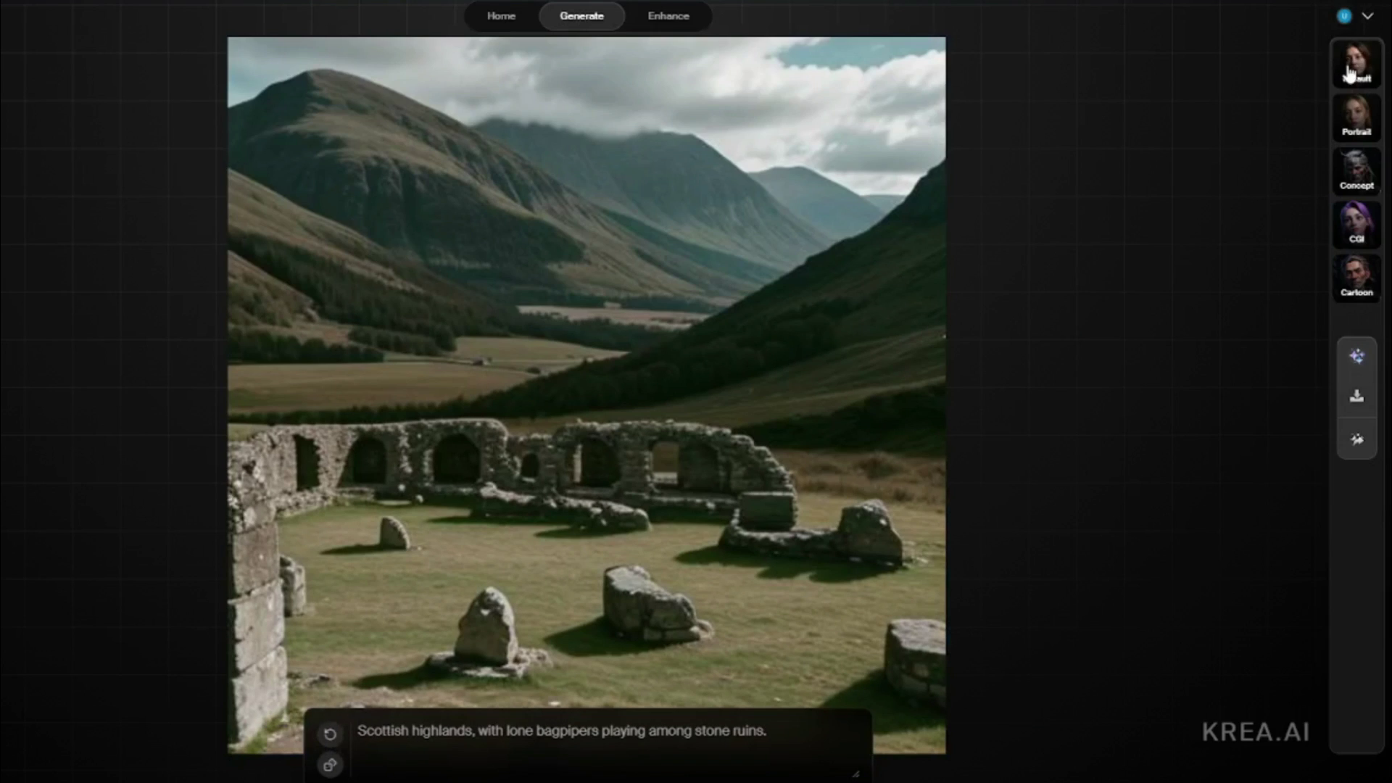
Step: Apply the Default, Portrait, Concept, CGI and Cartoon styles to the highlands scene in turn, ending with Cartoon
left_click(1357, 72)
left_click(1363, 129)
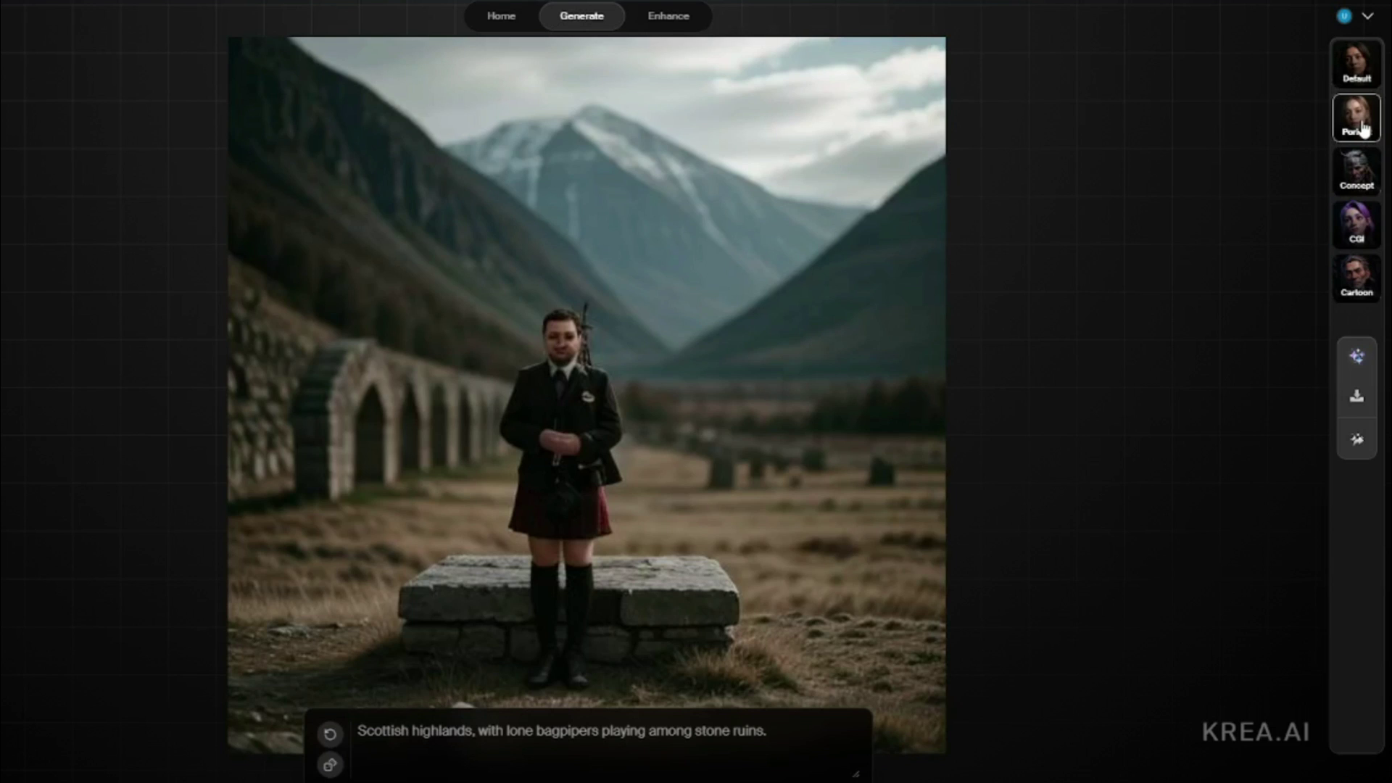
left_click(1351, 187)
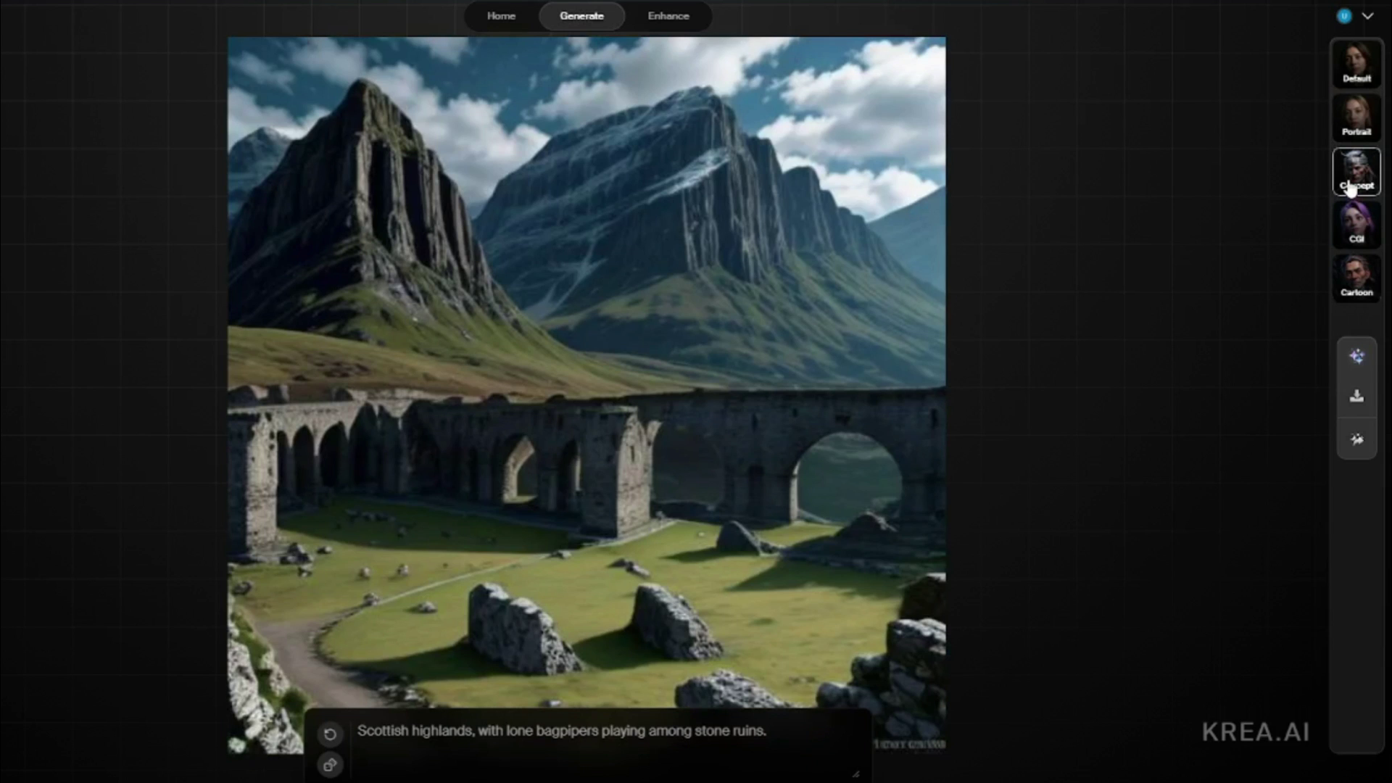
left_click(1353, 224)
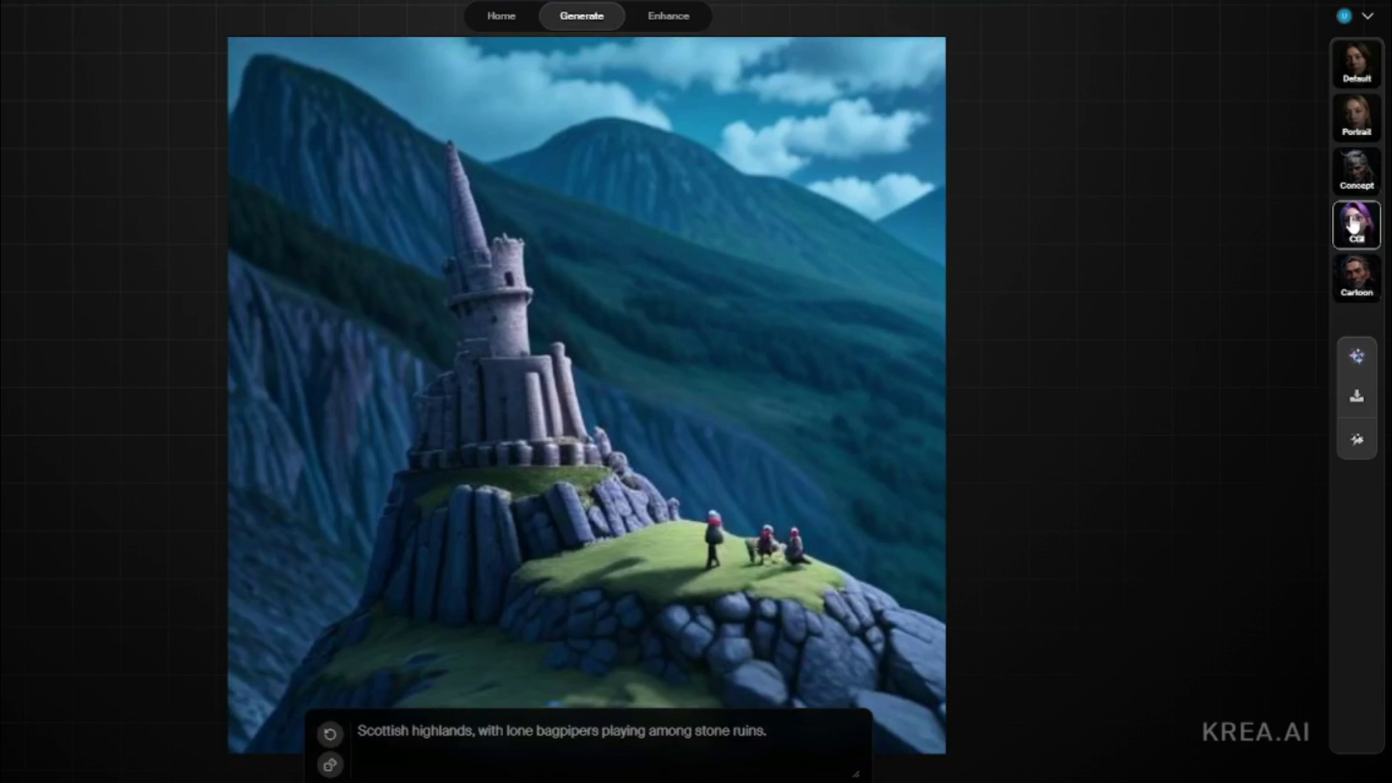
left_click(1360, 290)
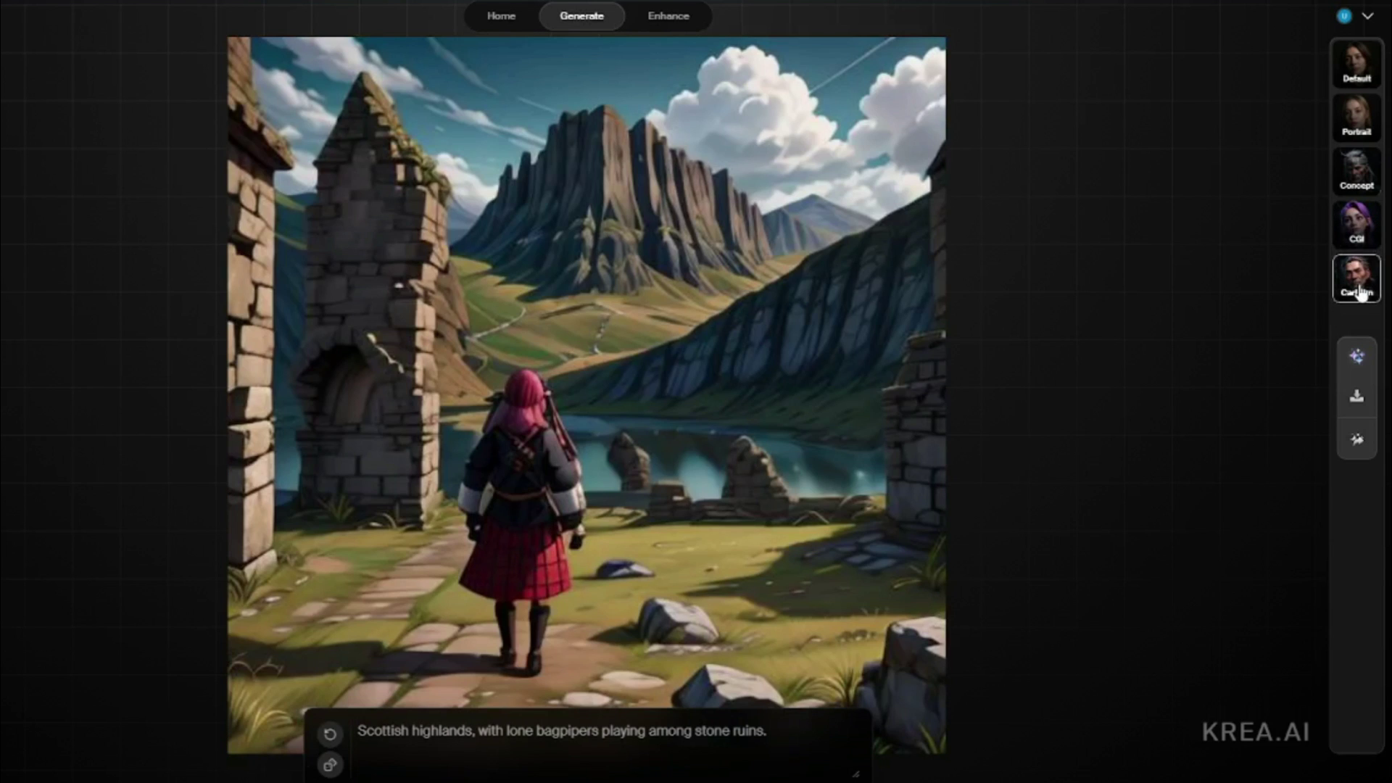
Step: Enhance the Cartoon-style highlands image and open it in the image enhancer
left_click(1356, 360)
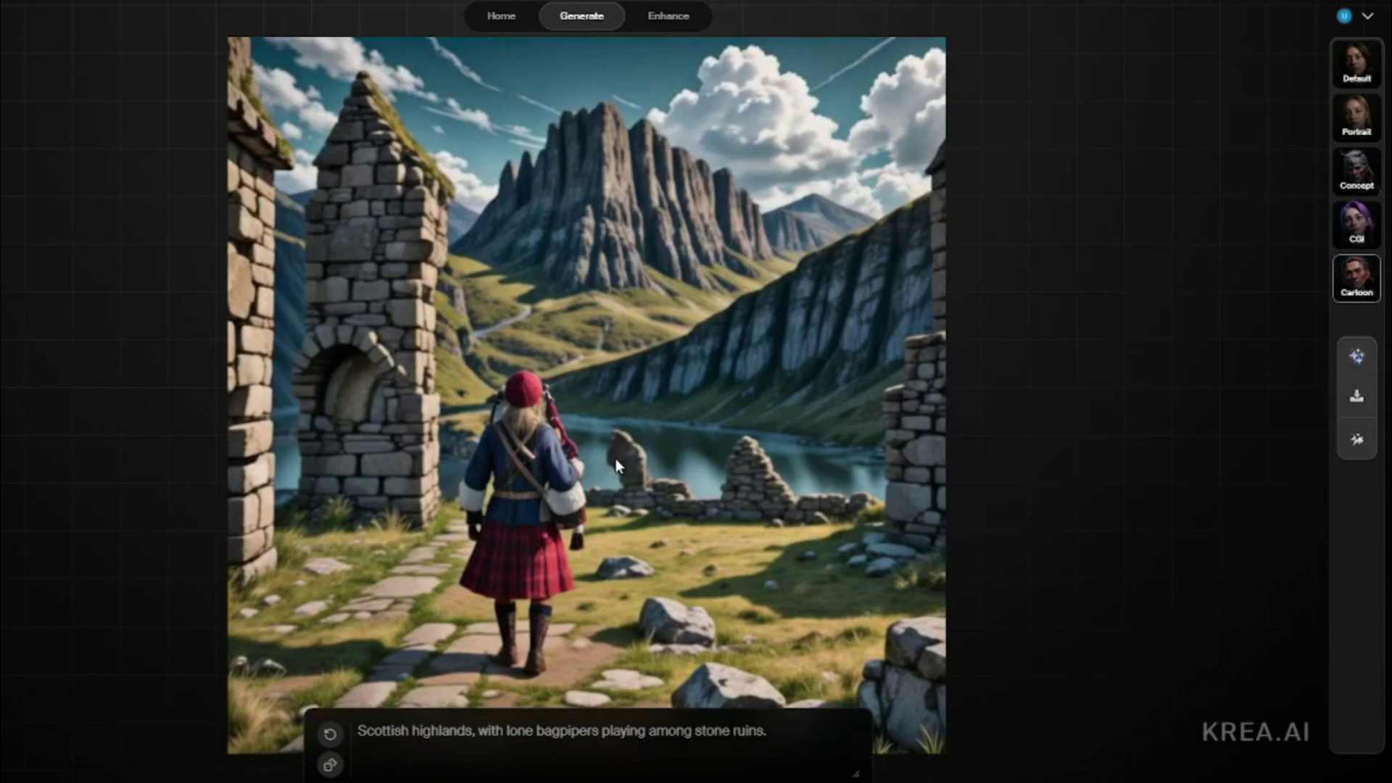
left_click(1357, 443)
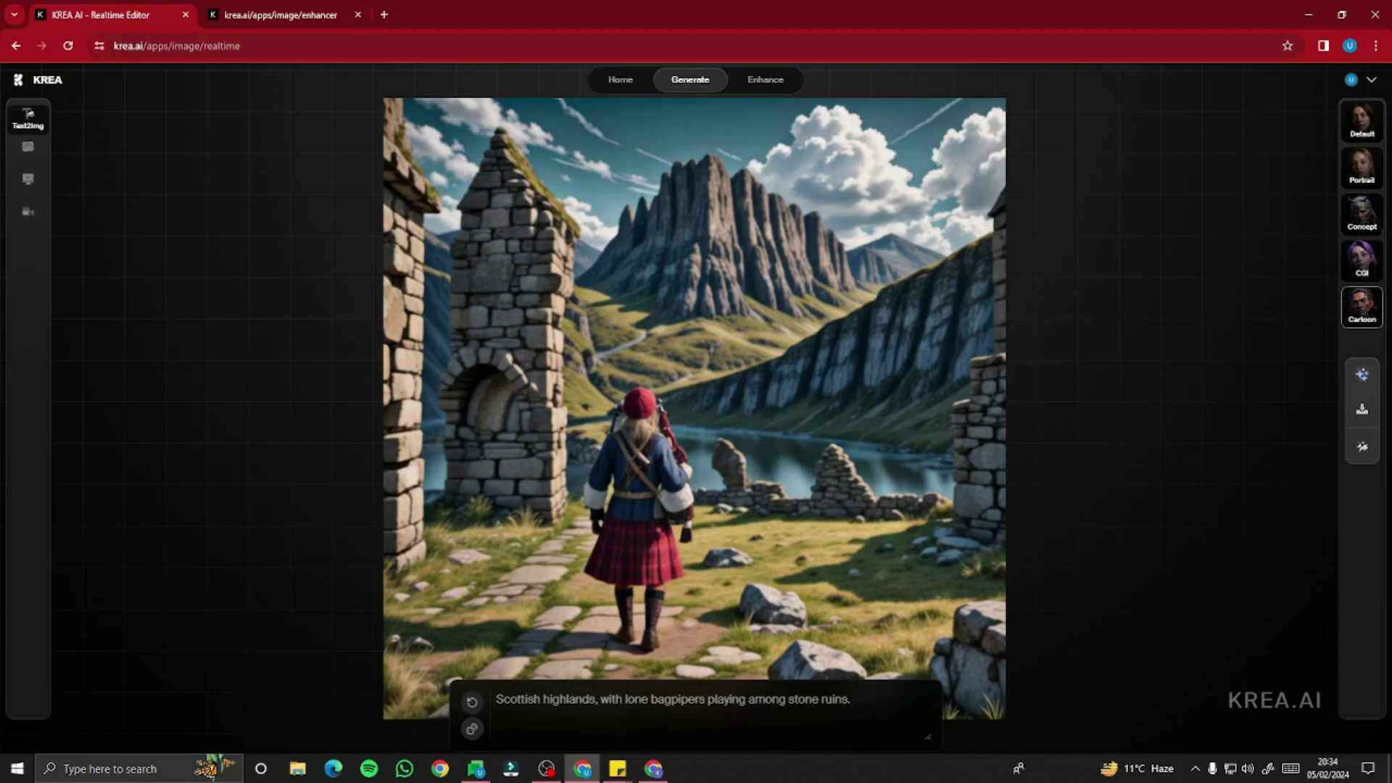
Step: Clear the Scottish highlands prompt and switch the generation style to Default
left_click(866, 709)
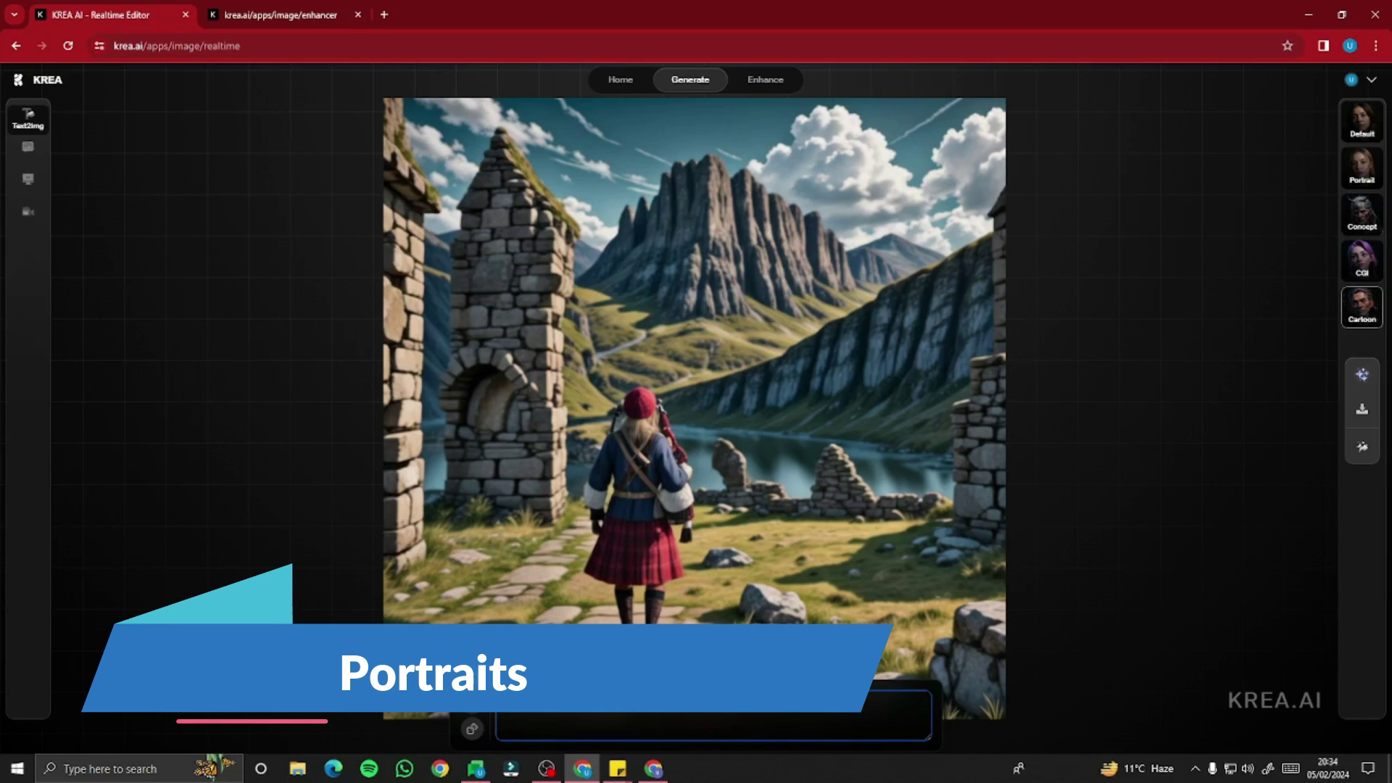
key("ctrl+a")
key("BackSpace")
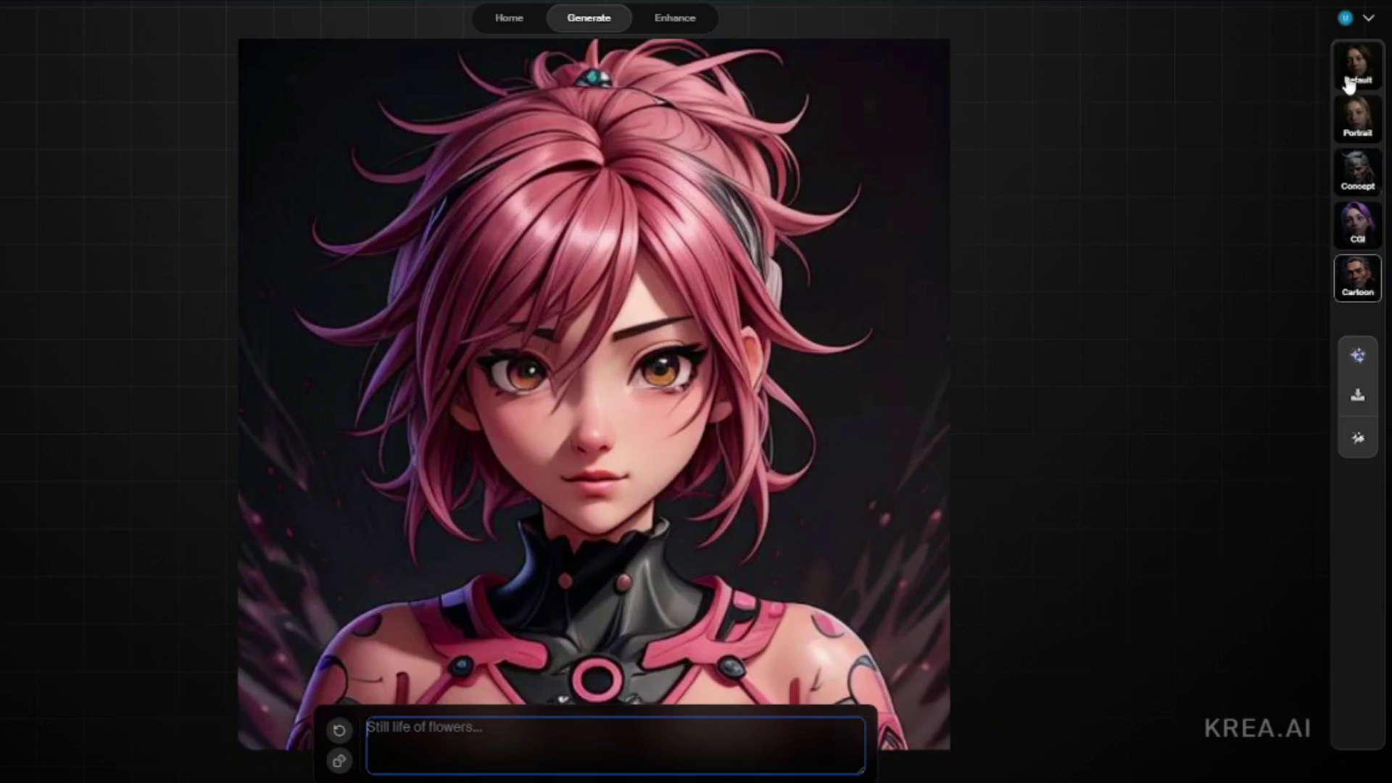
left_click(1362, 129)
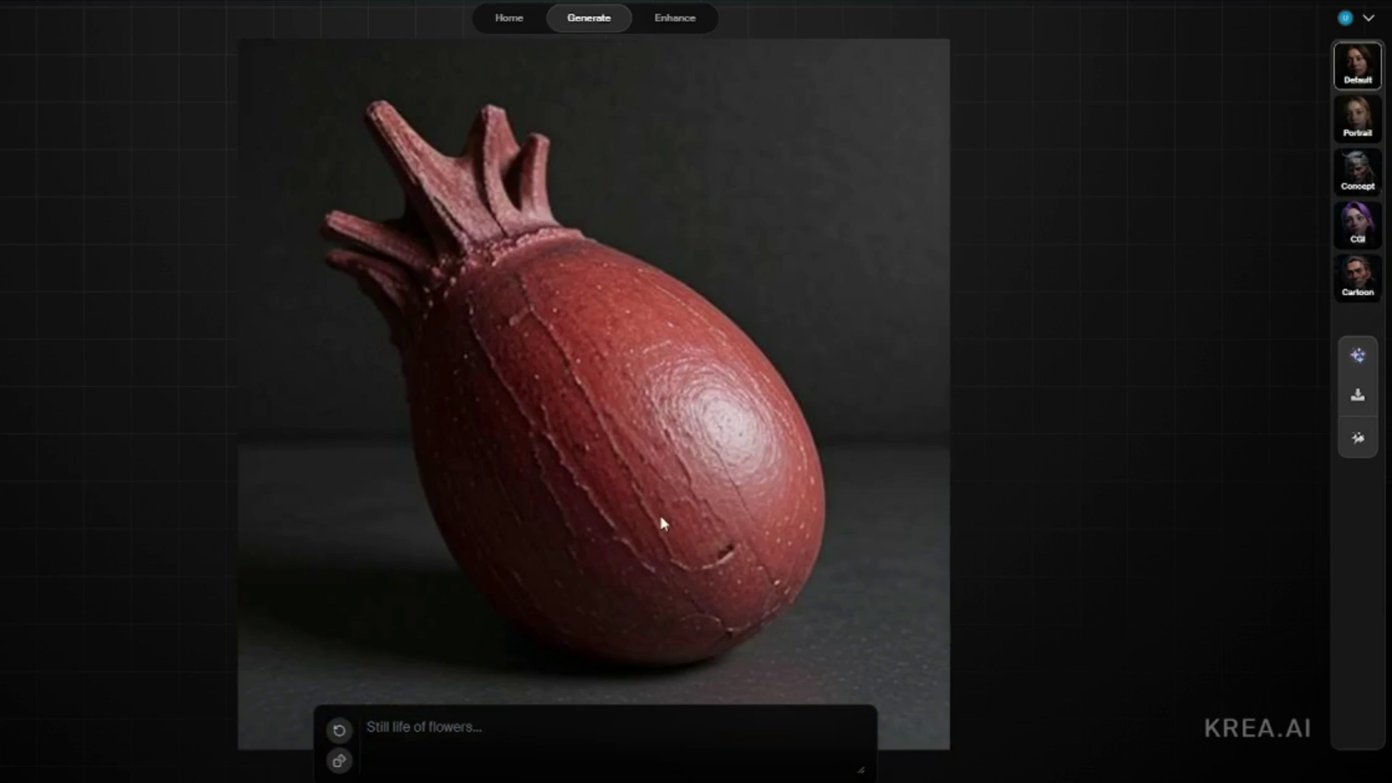
Step: Generate a beach portrait from the prompt "Young man in th ebeach, Realistic,"
left_click(407, 732)
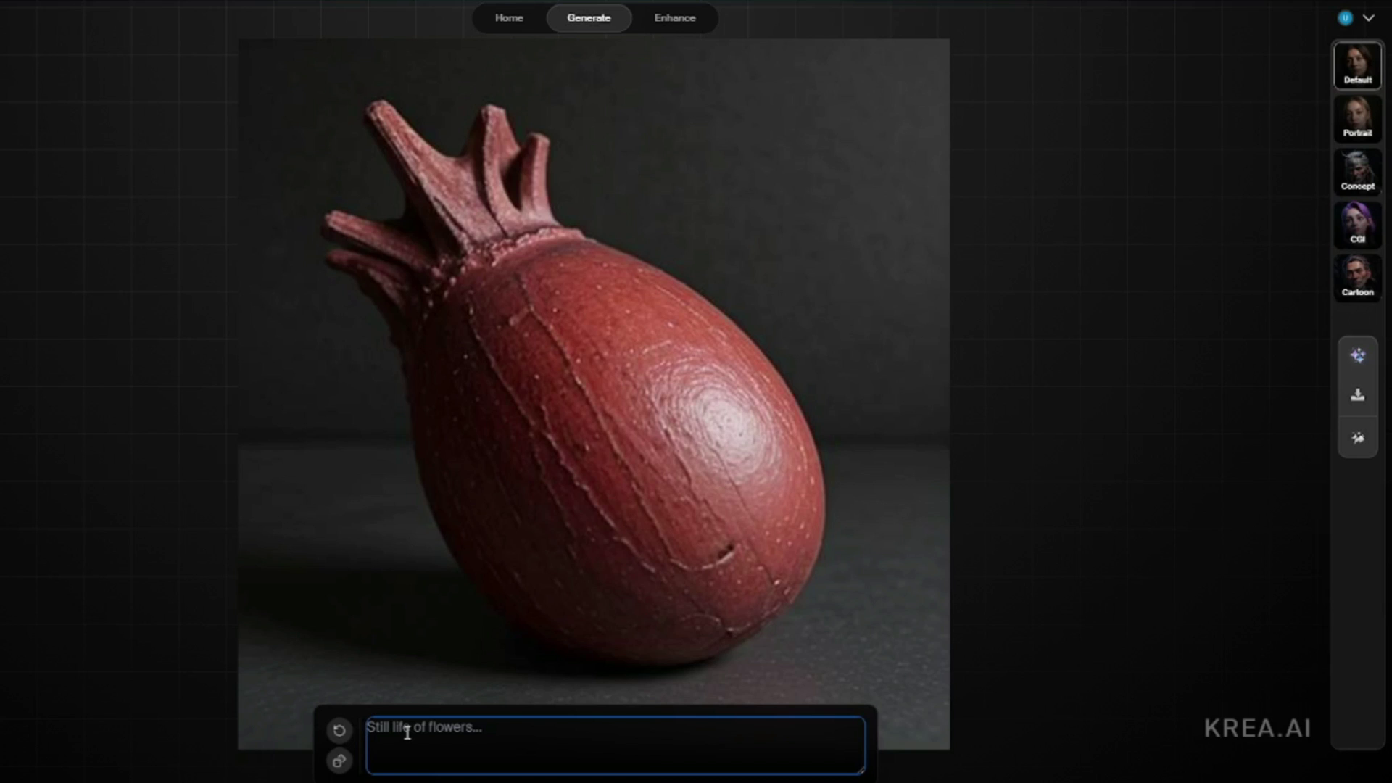
type("Young man in ")
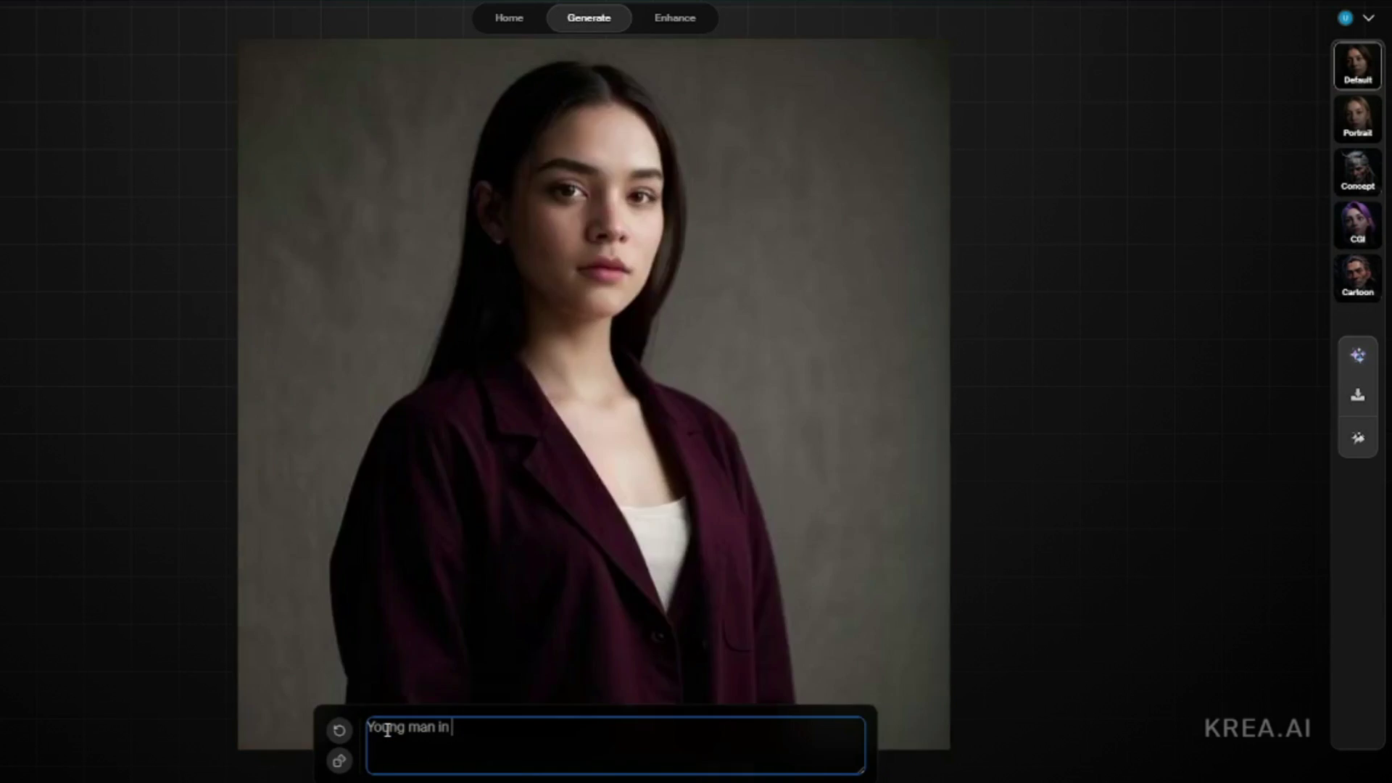
type("th ebeach, ")
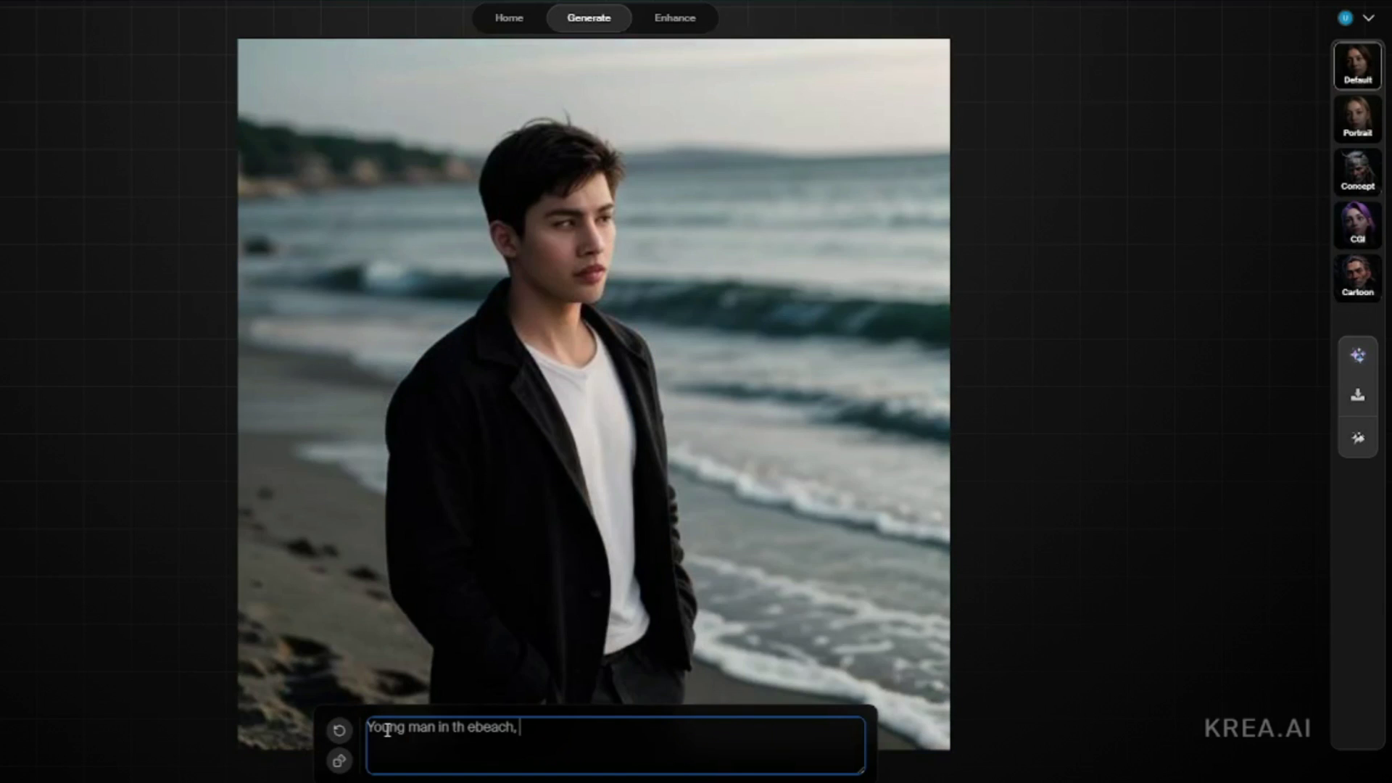
type("Realistic,")
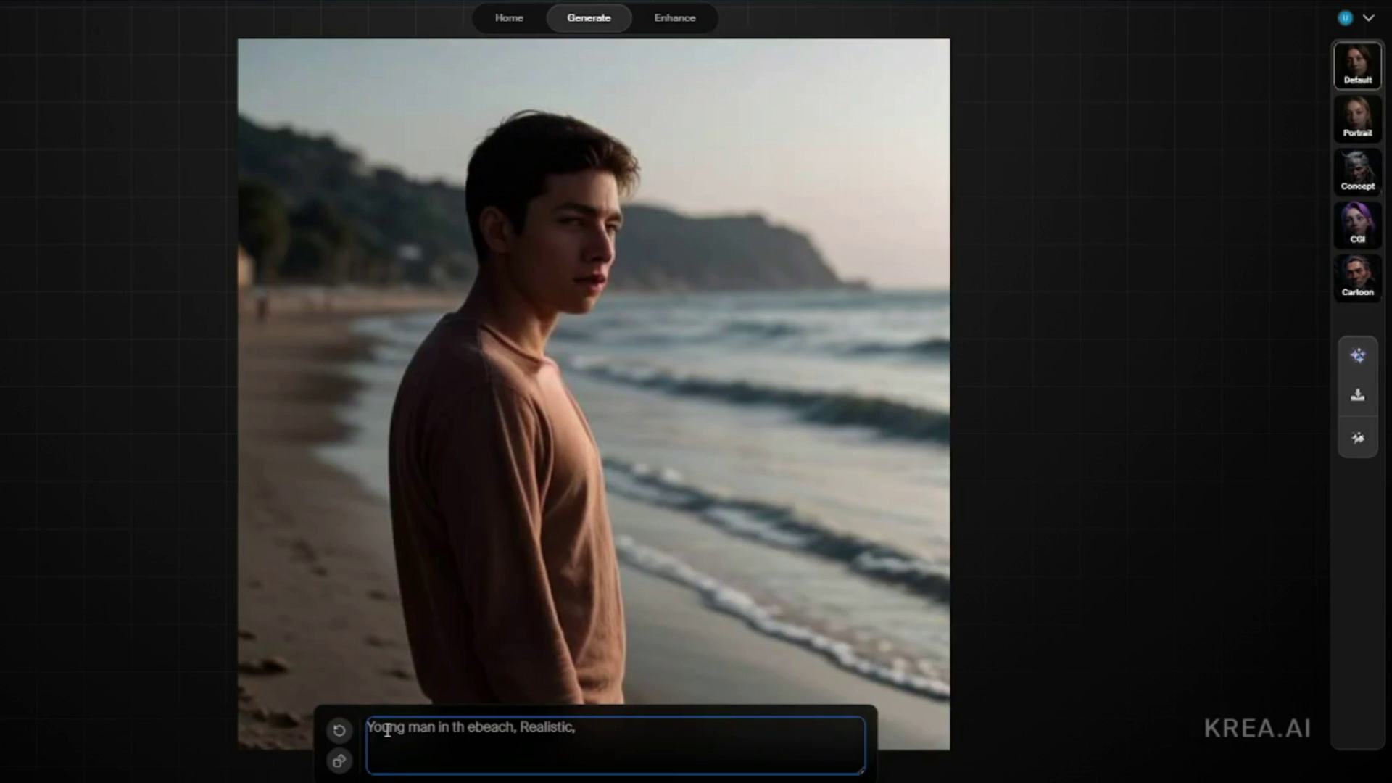
Step: Extend the portrait prompt with "Soft natural lighting, subtle makeup,"
type("Soft natu")
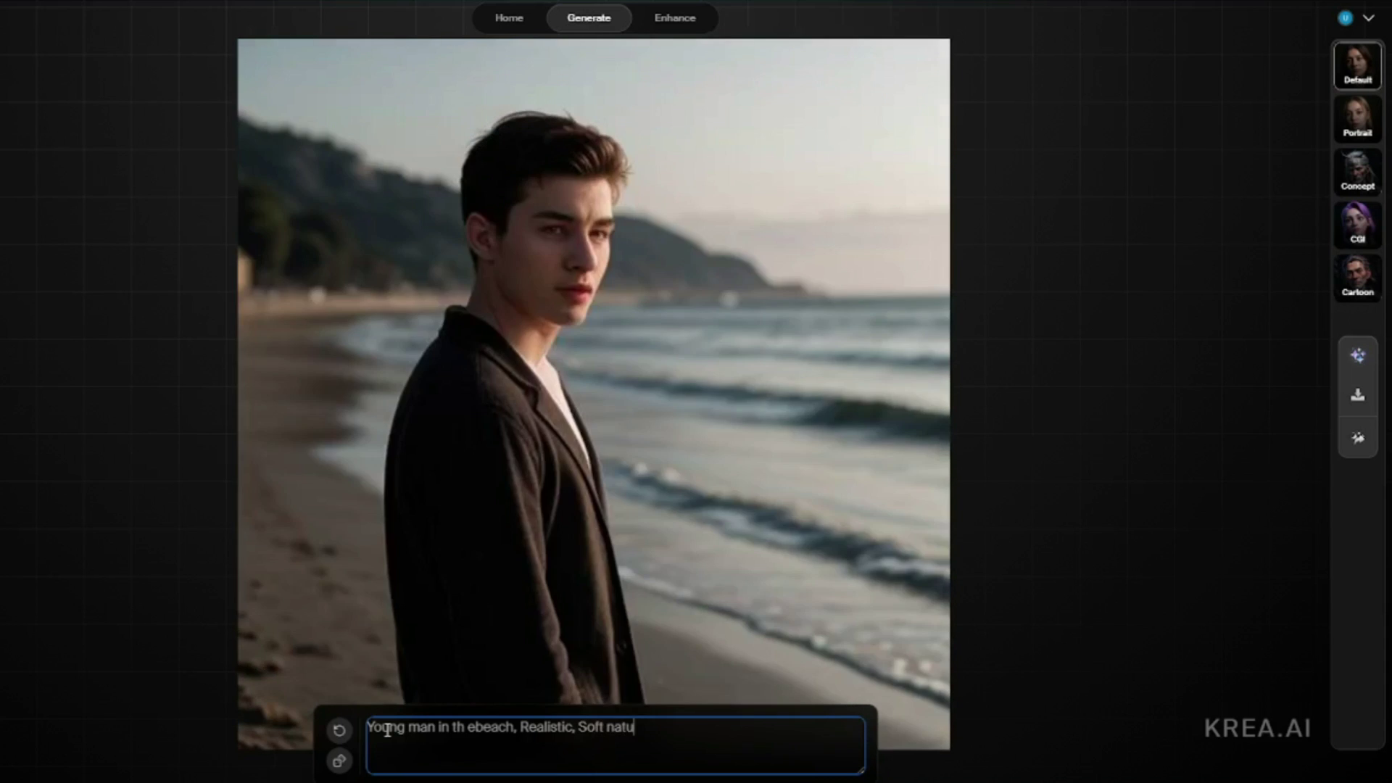
type("ral lighti")
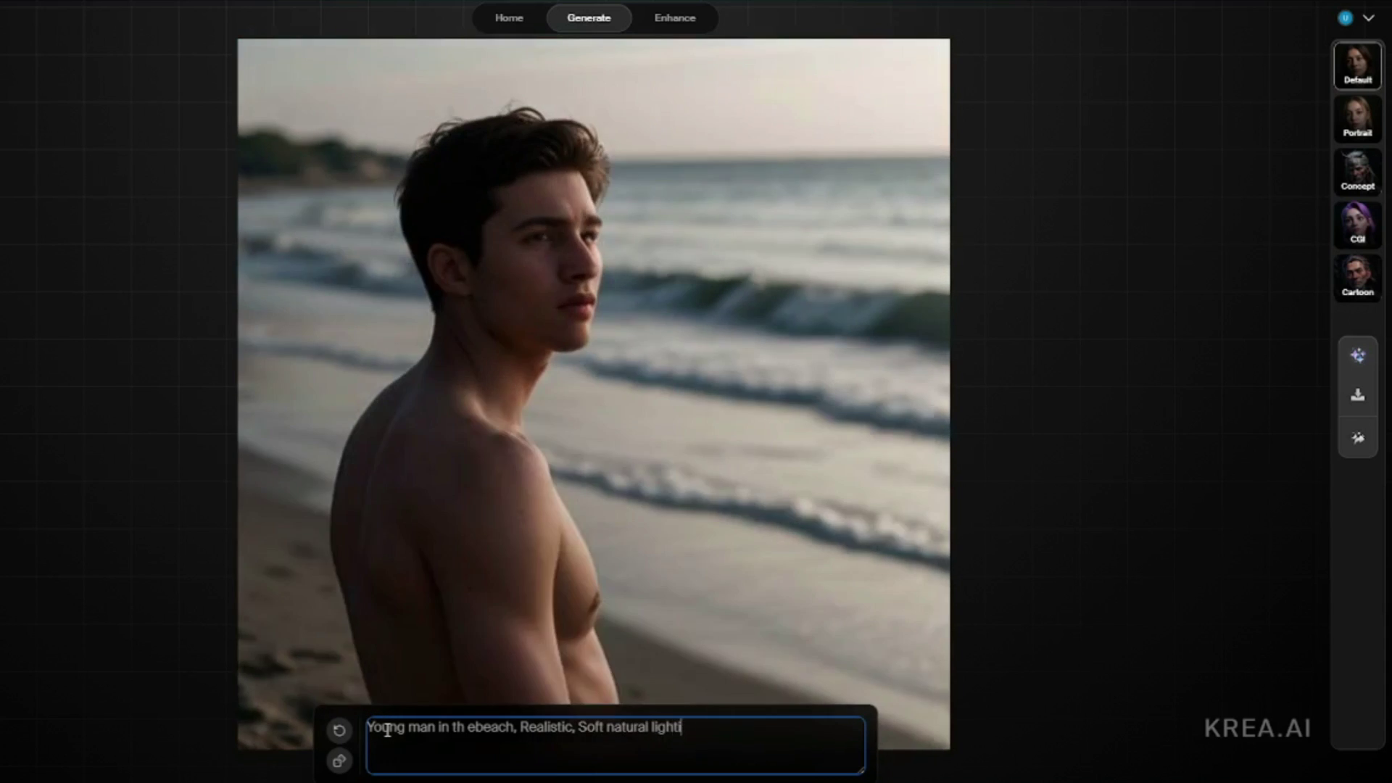
type("ng, subtle makeup")
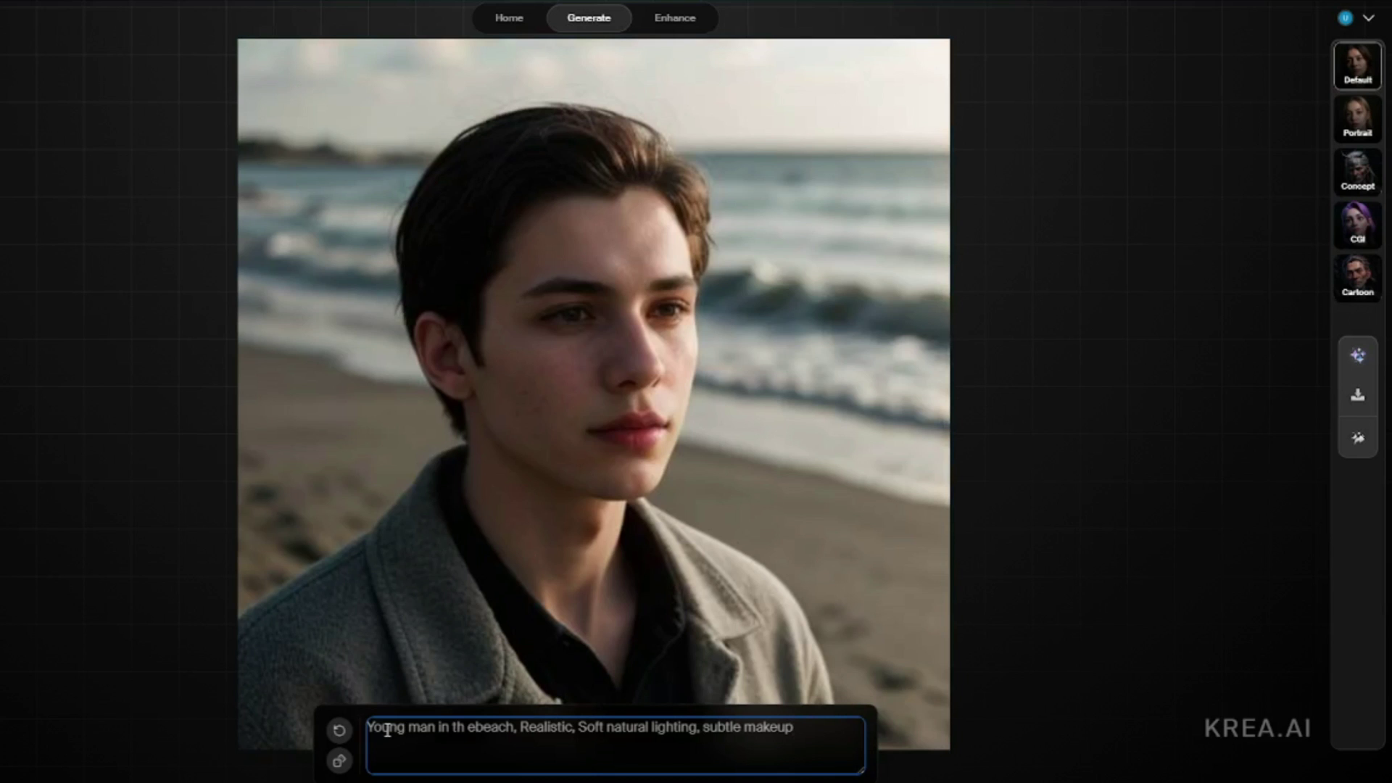
key("BackSpace")
key("BackSpace")
key("BackSpace")
key("BackSpace")
key("BackSpace")
key("BackSpace")
type("make u")
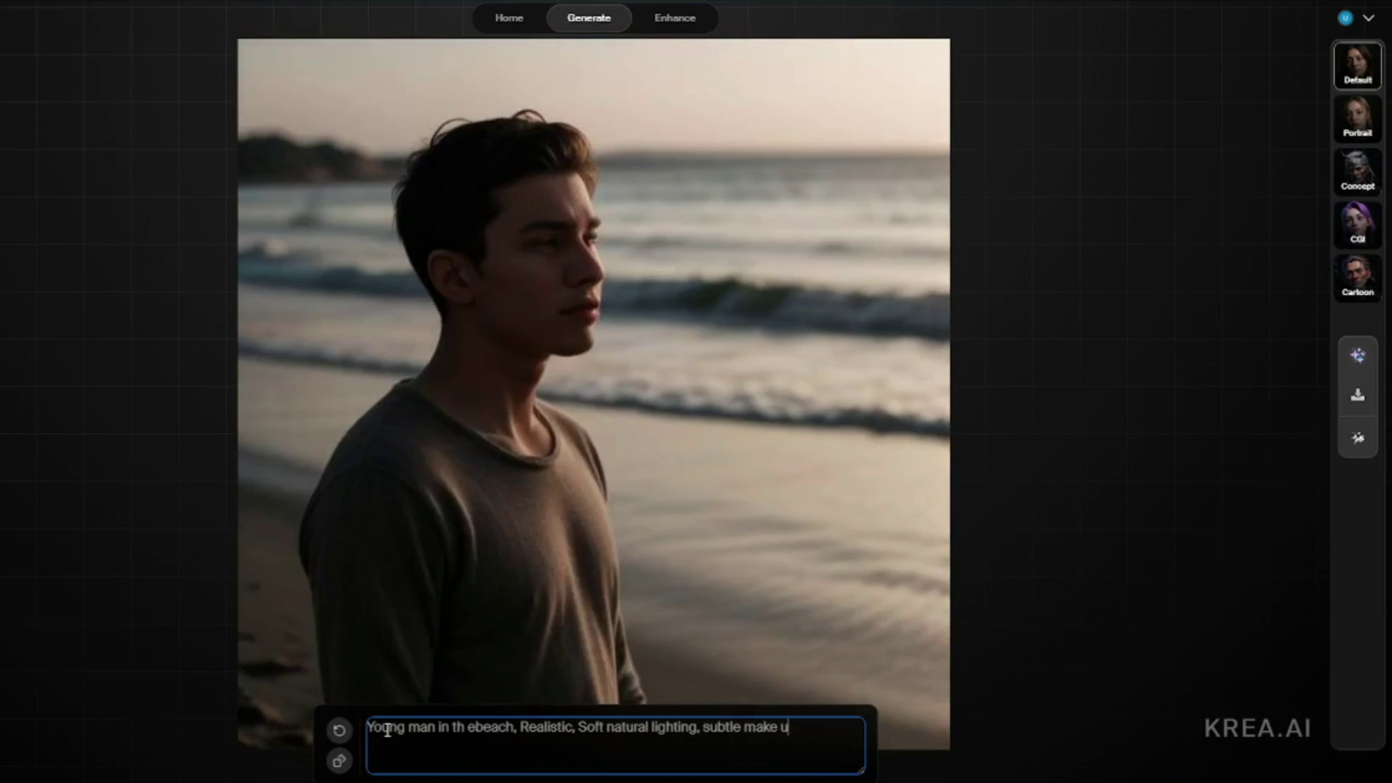
type("p,")
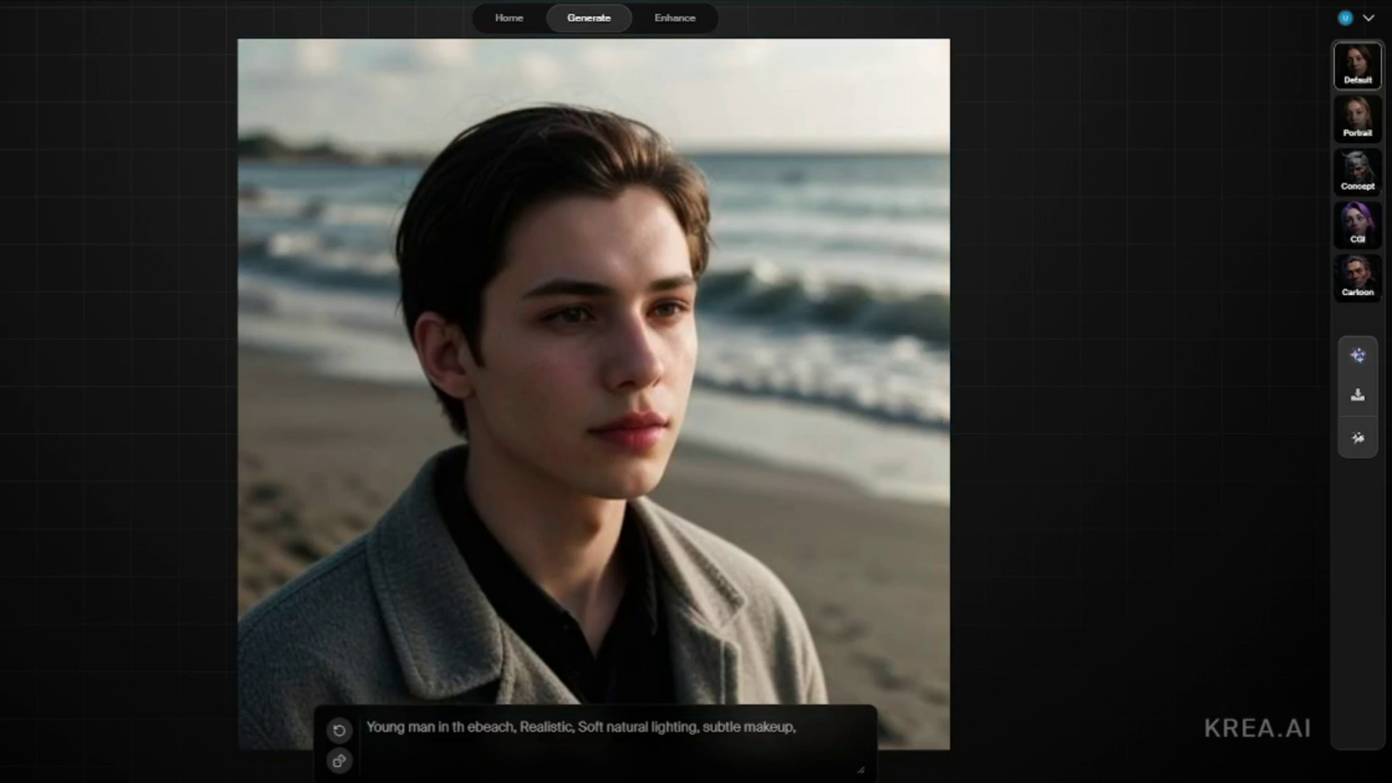
Step: Append "High-resolution digital portrait for a canvas print" to the prompt and quick-enhance the resulting portrait
left_click(830, 733)
type("High-resolution digital portrait for a canvas print")
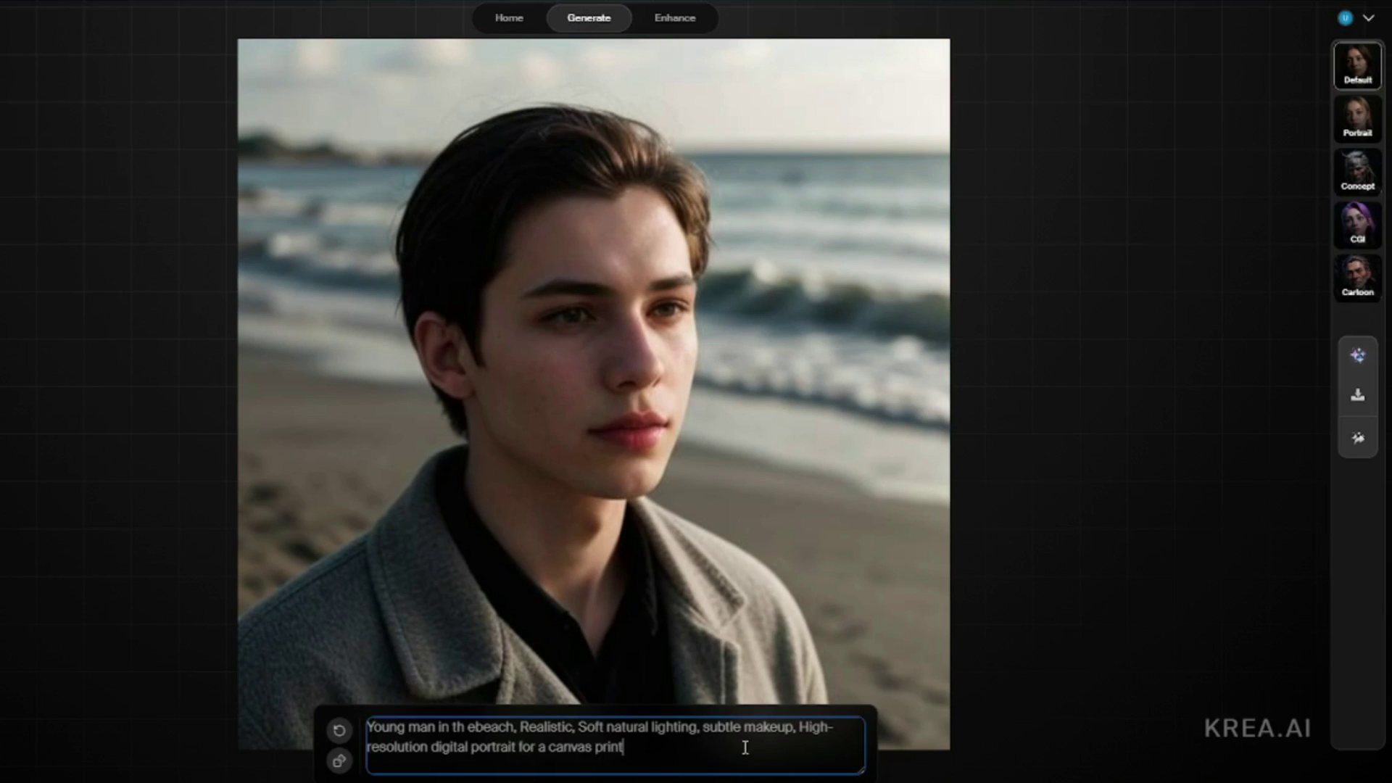
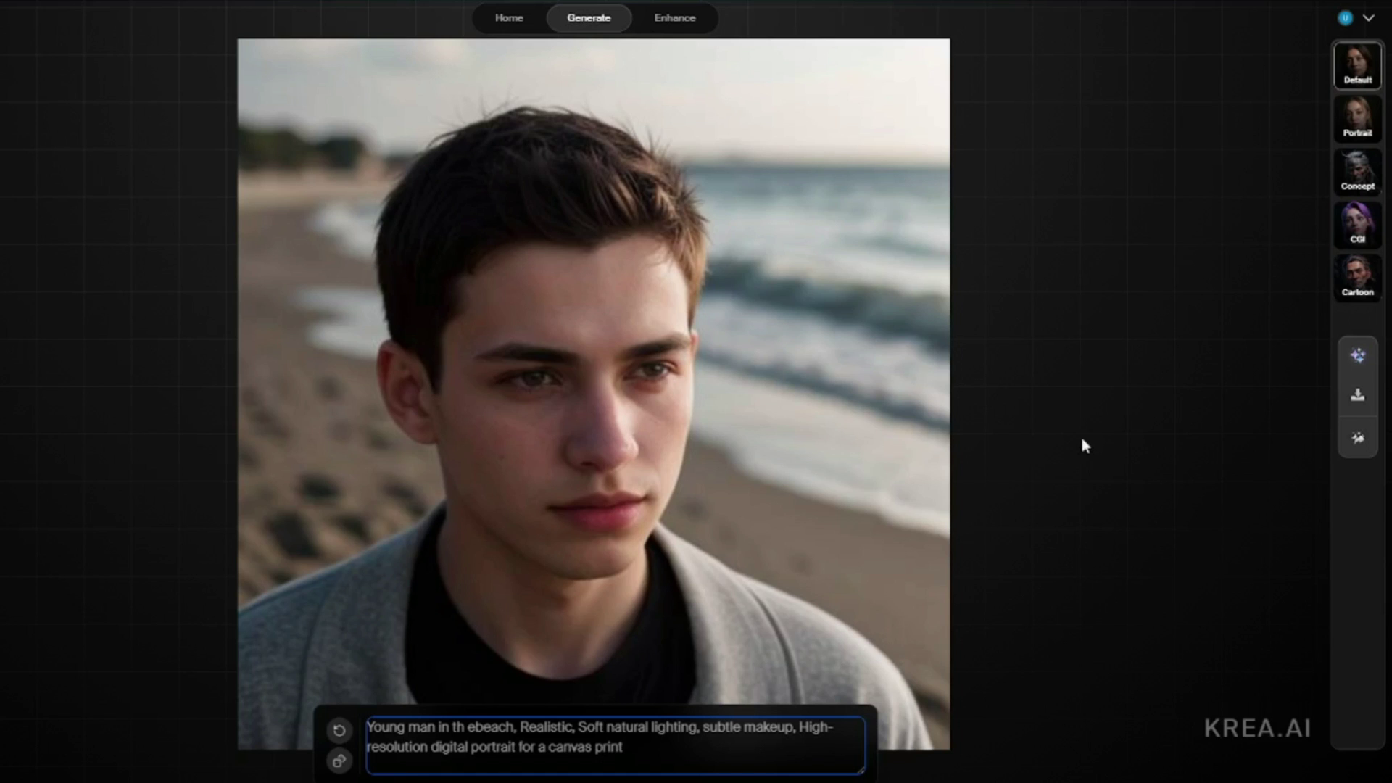
left_click(1342, 359)
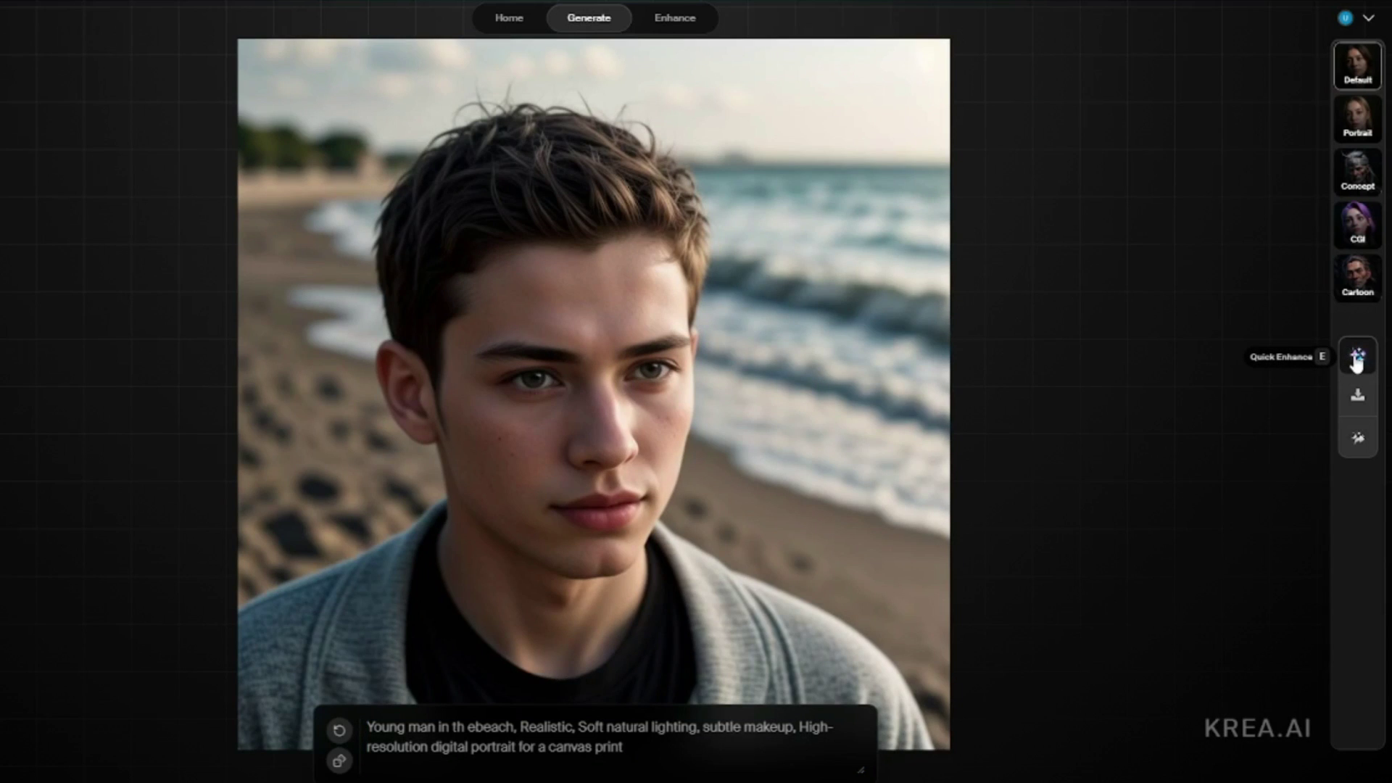
left_click(1356, 360)
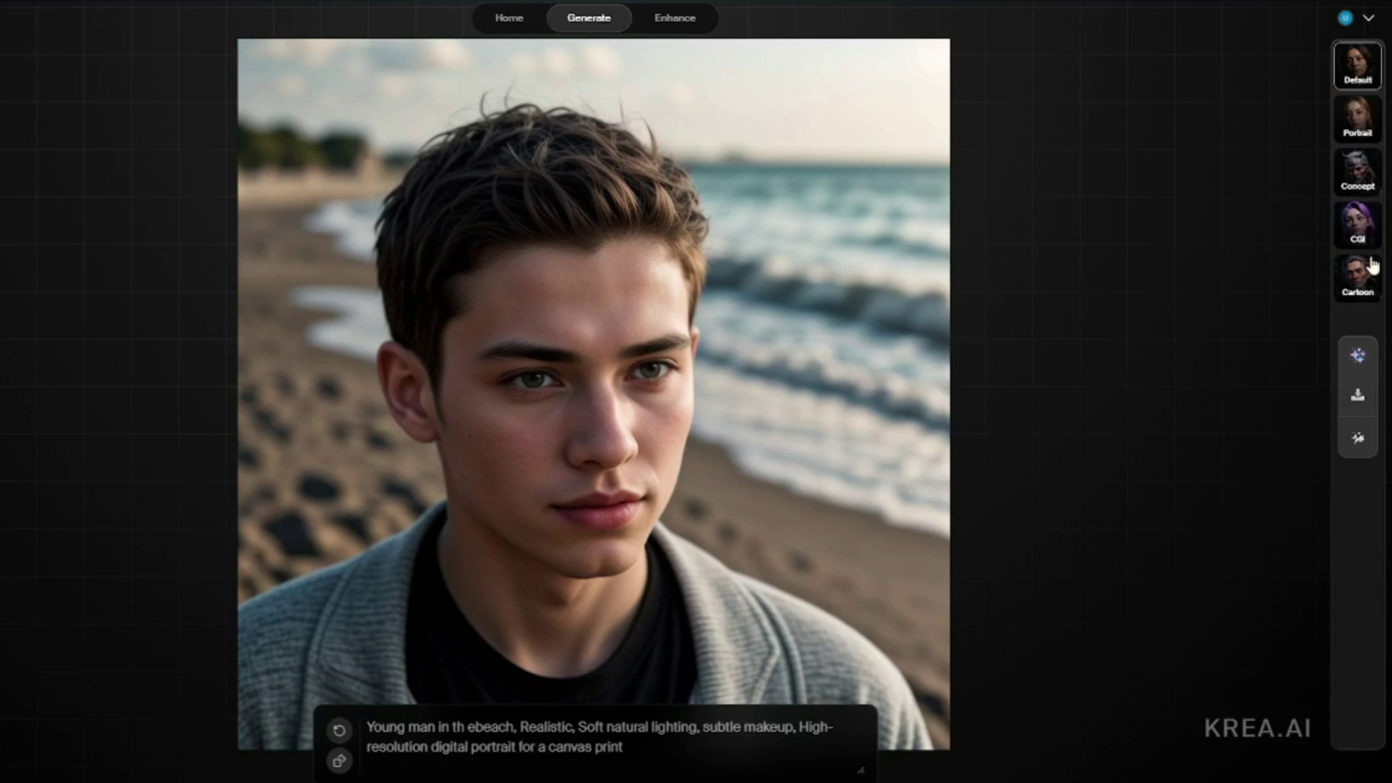
Step: Restyle the beach portrait as Portrait and as Concept, quick-enhancing each version
left_click(1360, 133)
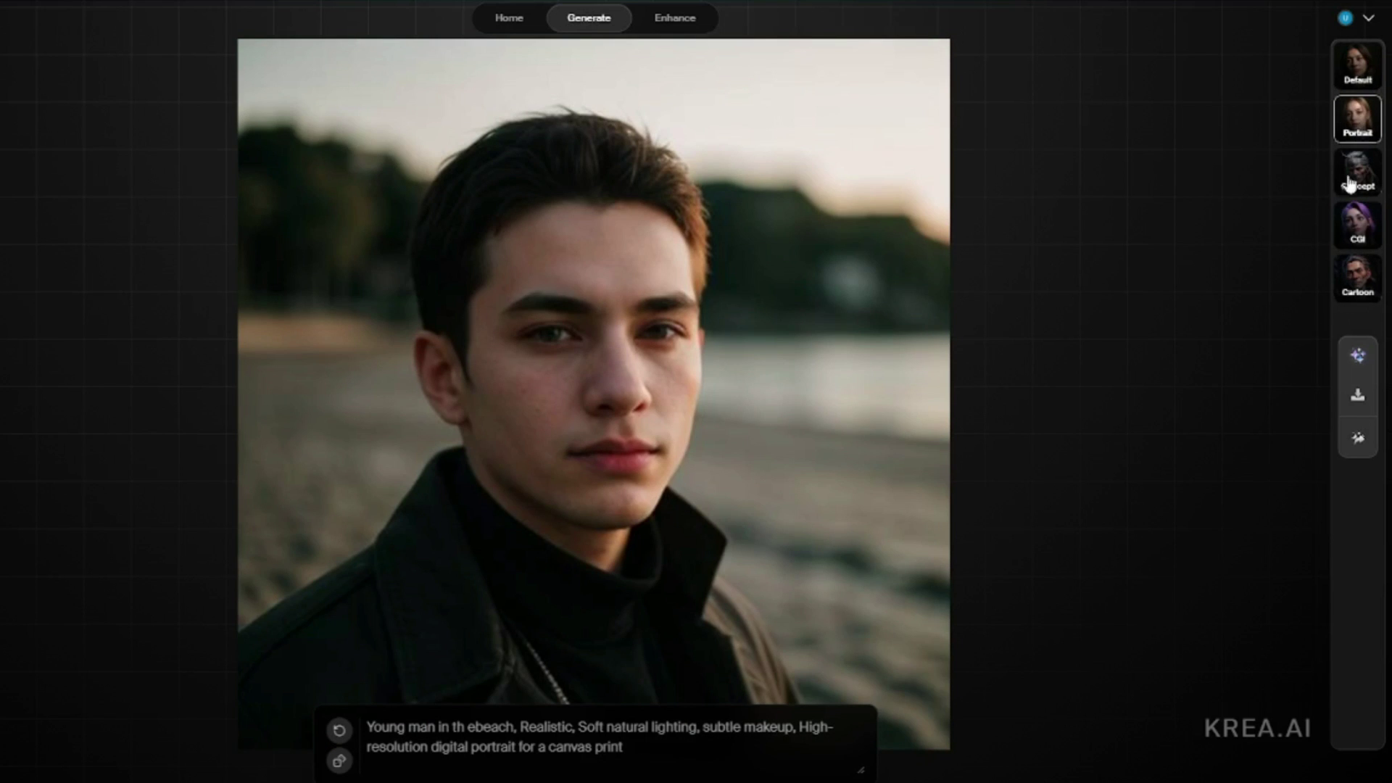
left_click(1354, 358)
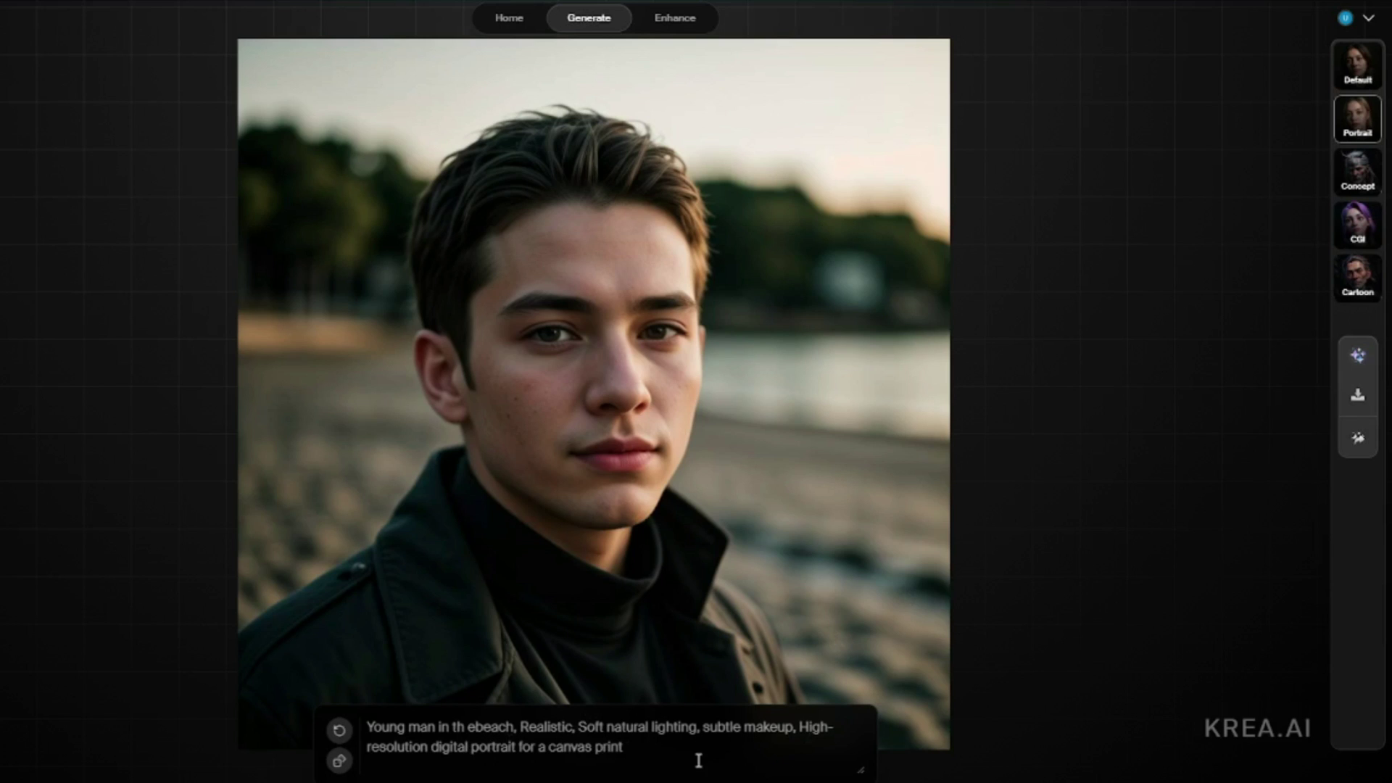
left_click(1359, 182)
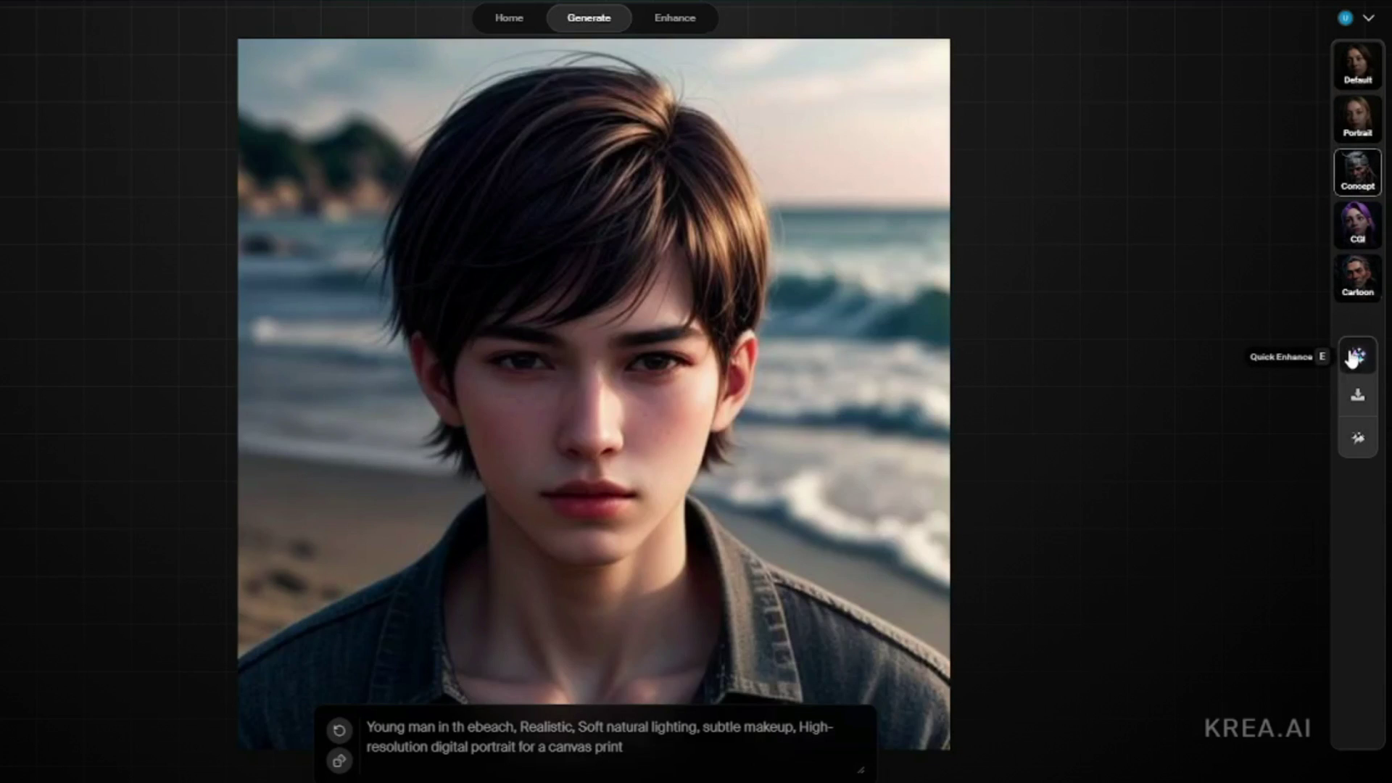
left_click(1358, 355)
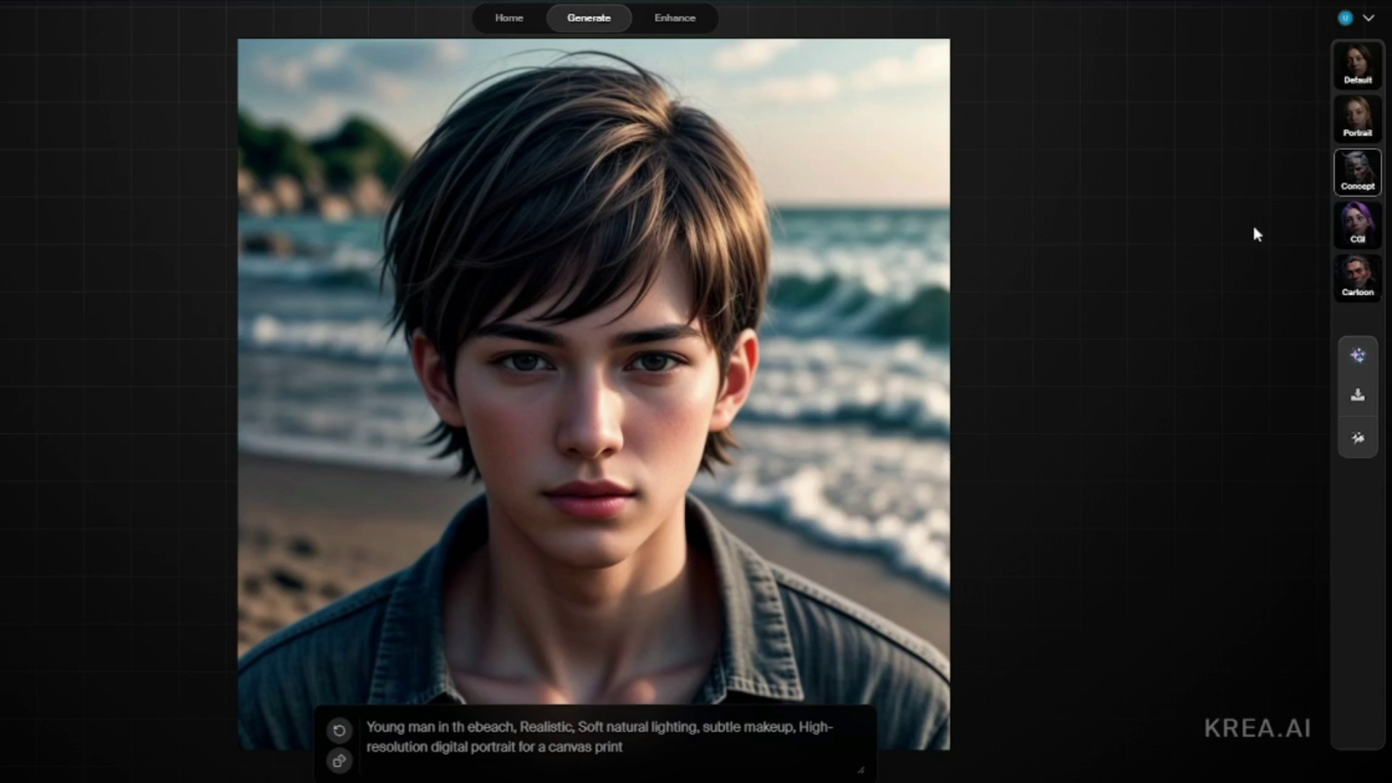
Step: Restyle the beach portrait as CGI and as Cartoon, and quick-enhance the Cartoon version
left_click(1353, 232)
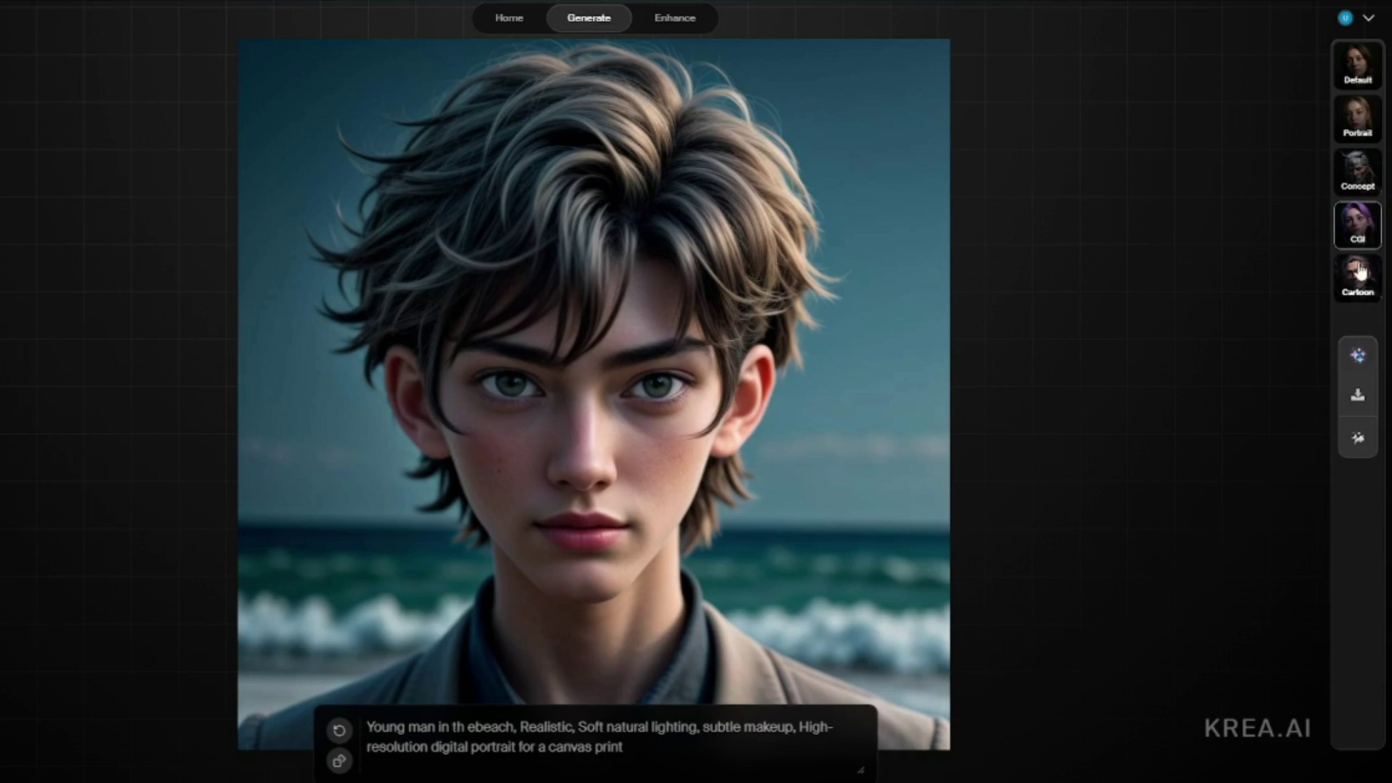
left_click(1355, 283)
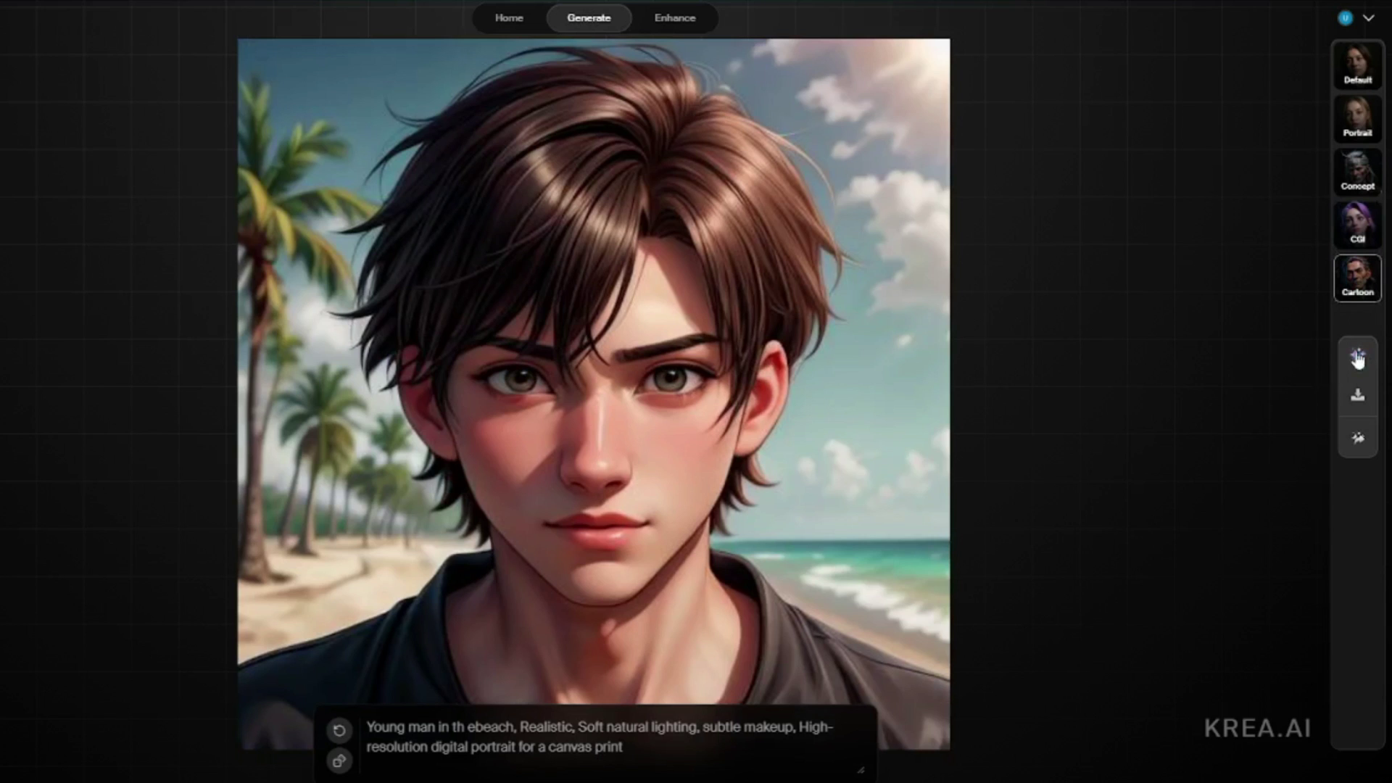
left_click(1357, 357)
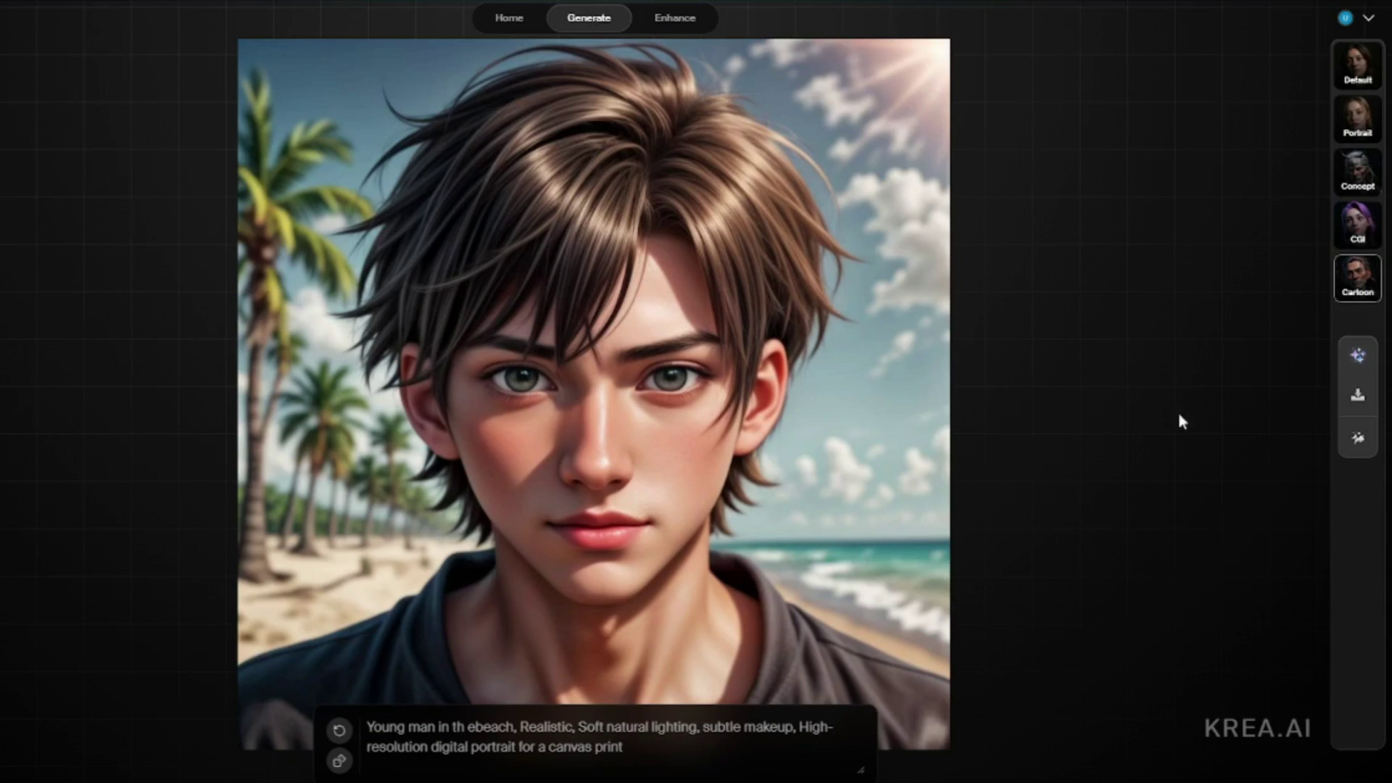
Step: Compare the beach portrait across the Default, Portrait, Concept, CGI and Cartoon styles twice, ending with Cartoon
left_click(1357, 73)
left_click(1362, 129)
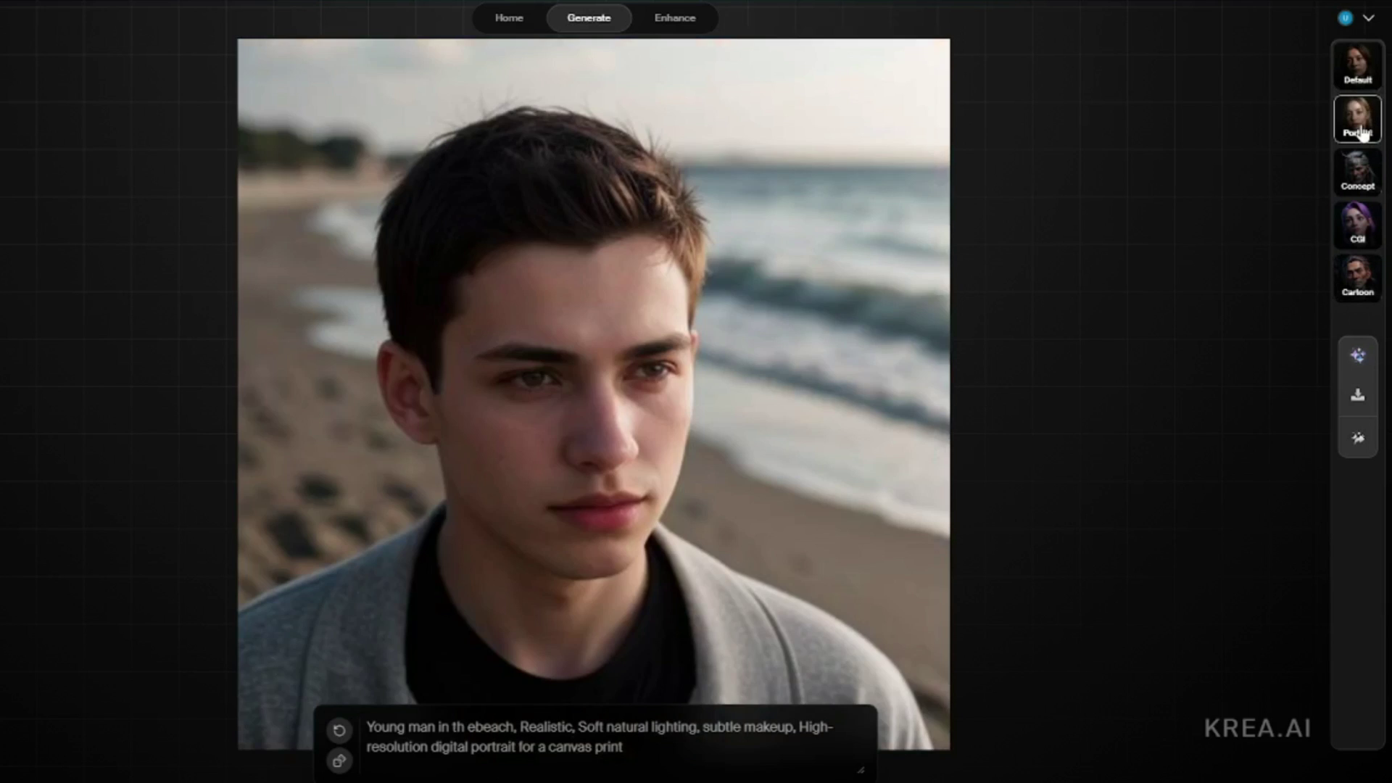
left_click(1356, 187)
left_click(1360, 235)
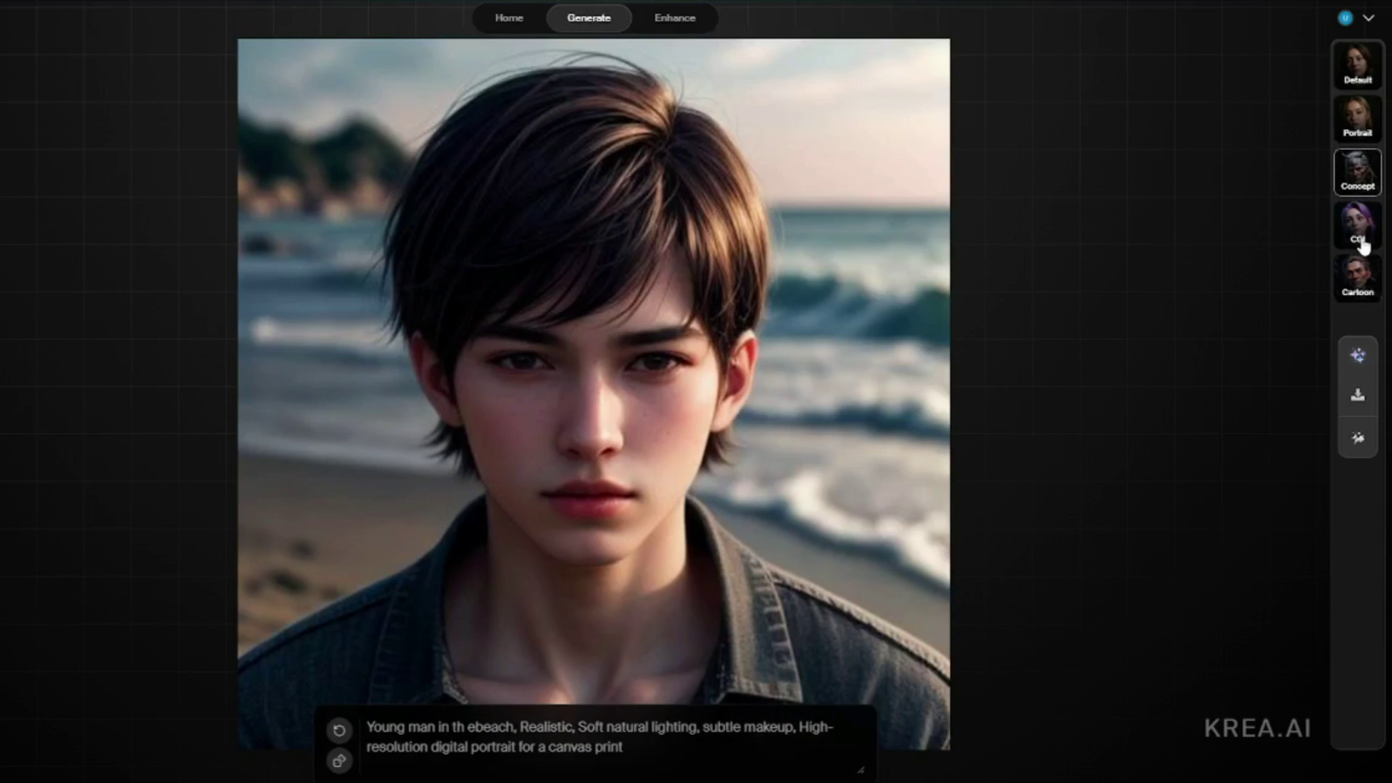
left_click(1358, 293)
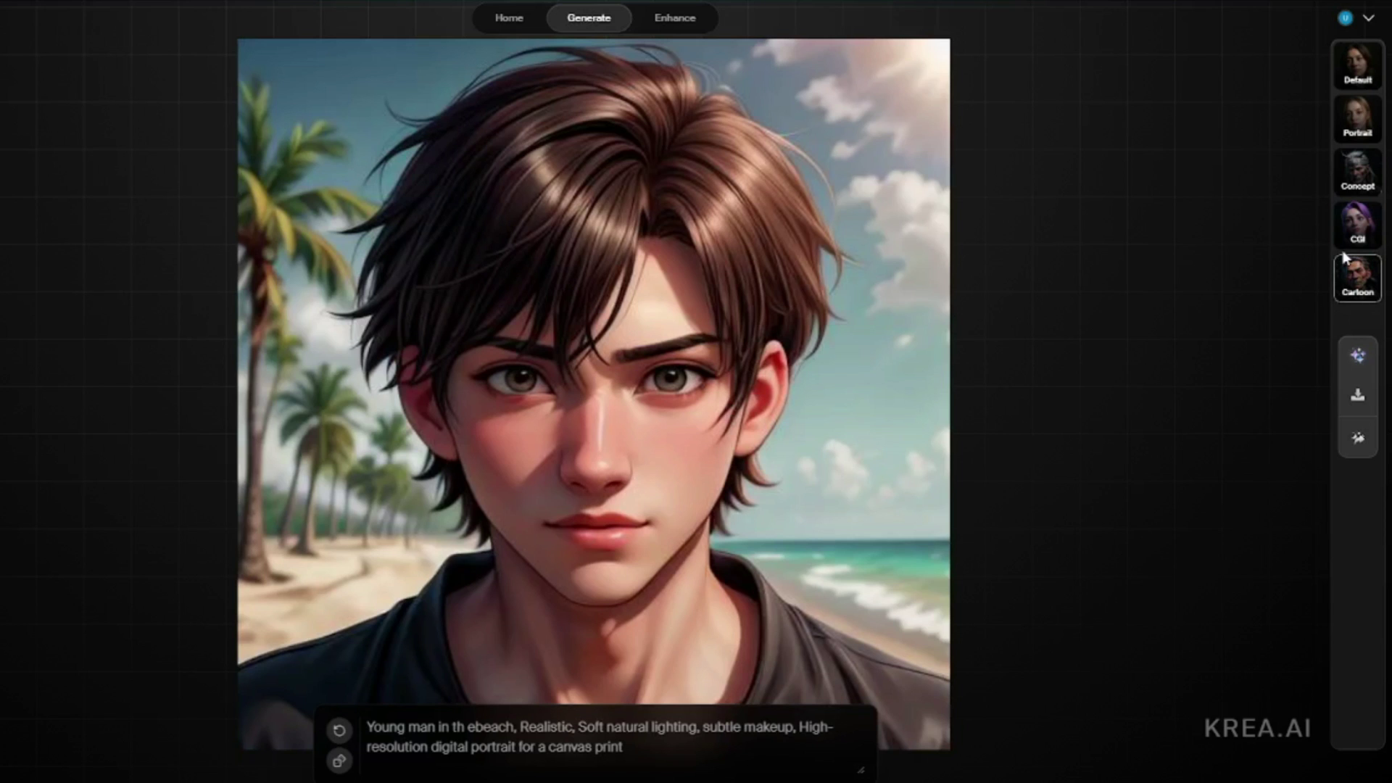
left_click_drag(648, 754, 369, 717)
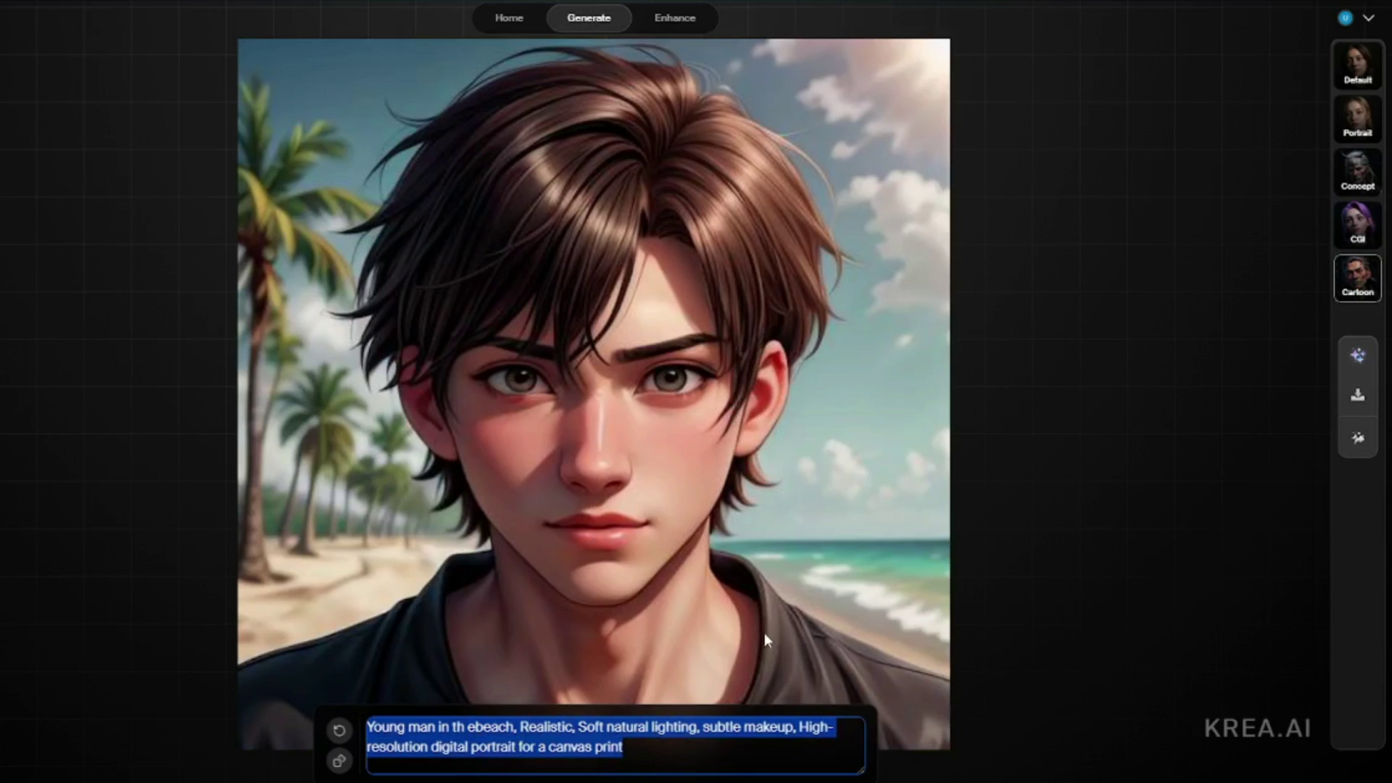
left_click(1357, 64)
left_click(1352, 119)
left_click(1356, 171)
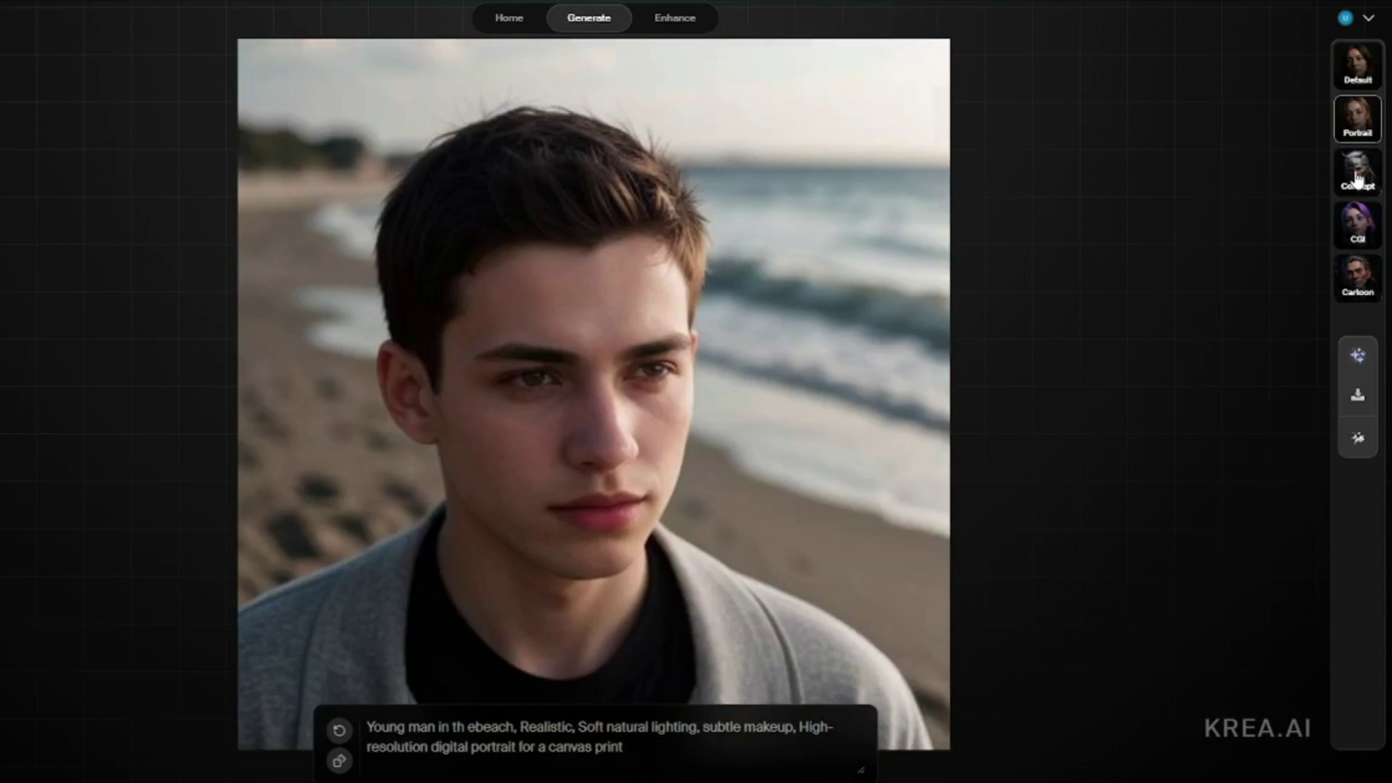
left_click(1357, 225)
left_click(1359, 270)
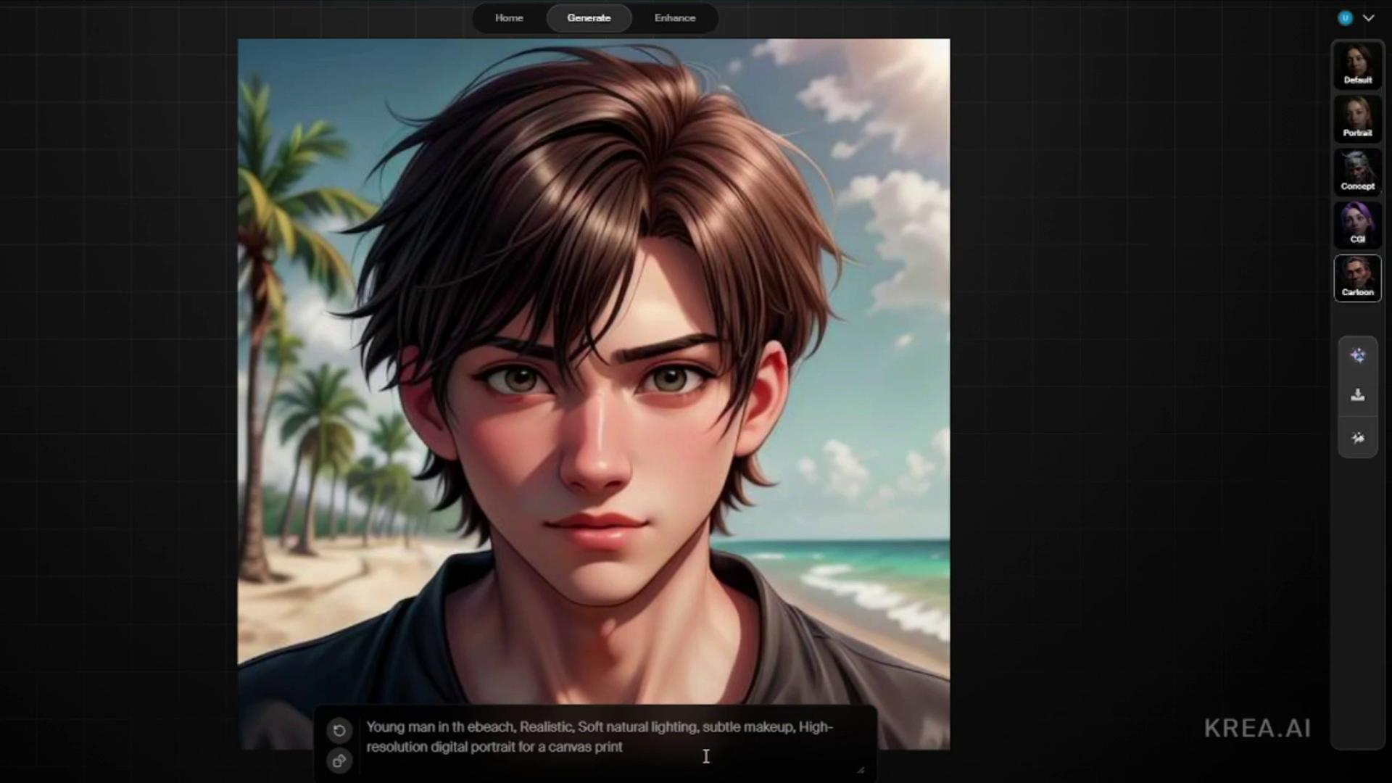
Step: Replace the prompt with "old man in a library," and switch the image to the Default style
triple_click(573, 746)
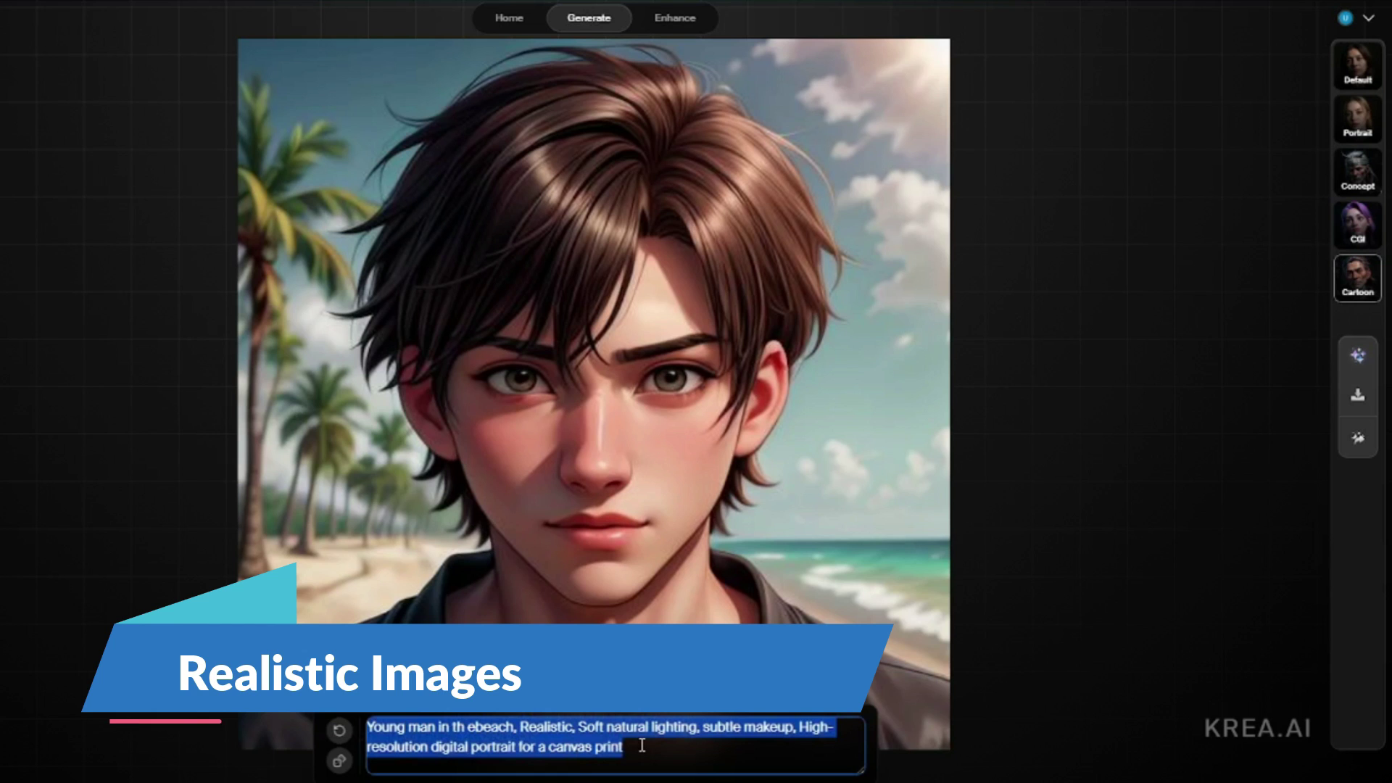
key("BackSpace")
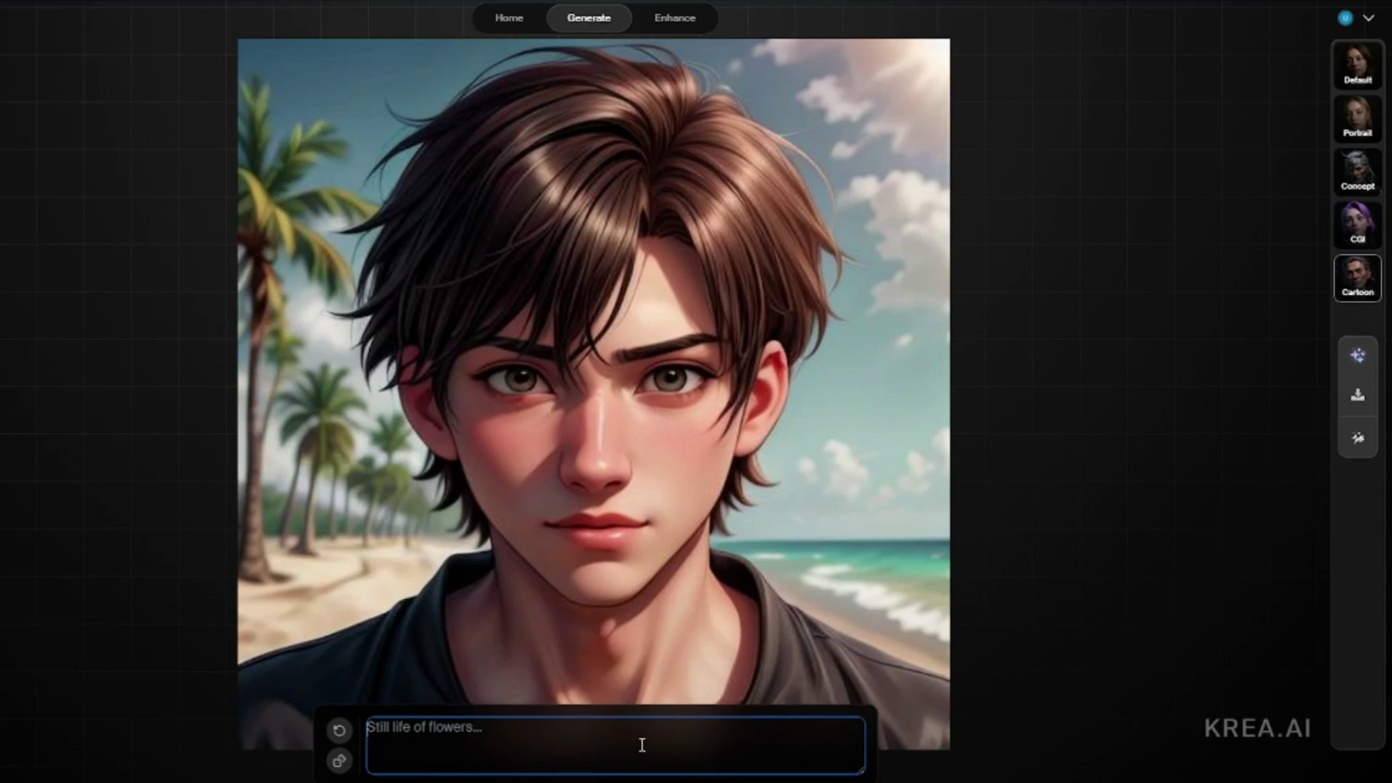
type("o")
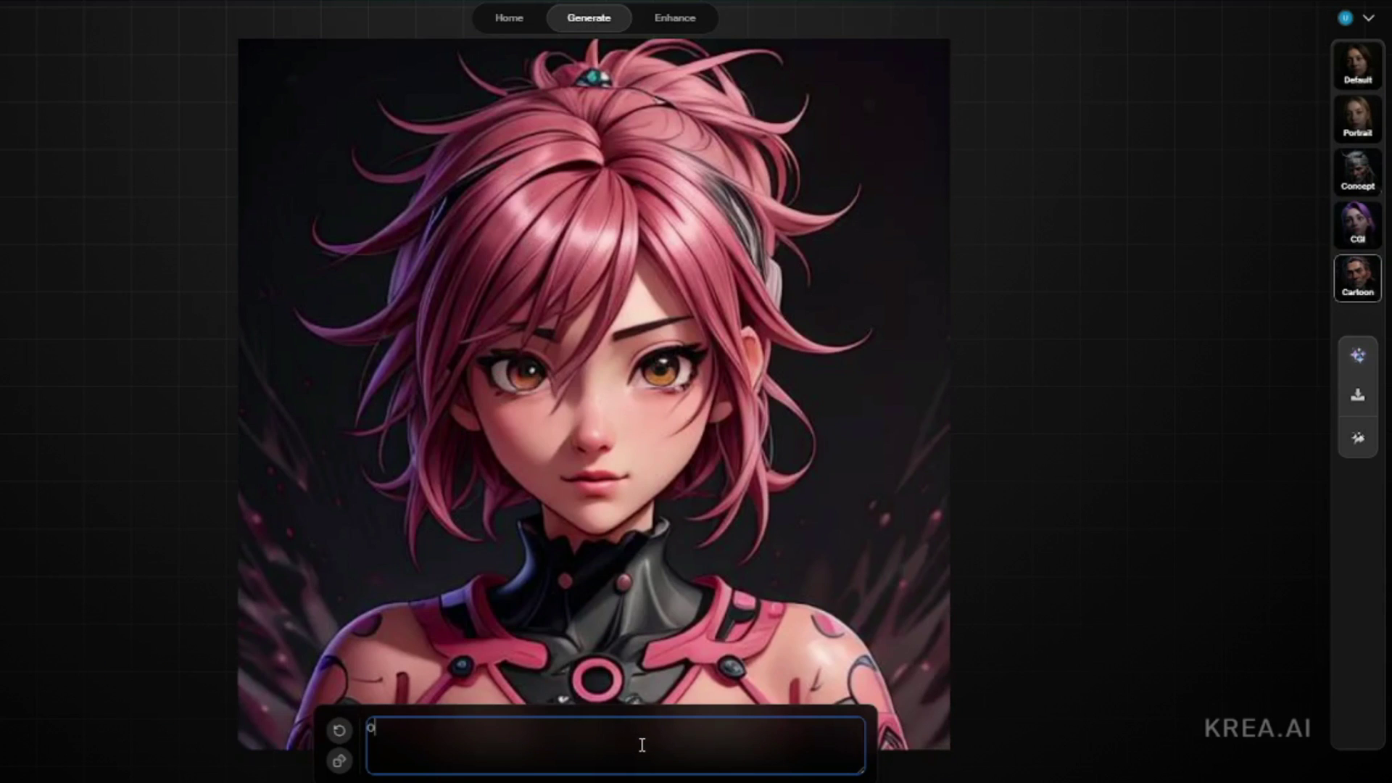
type("ld man in a")
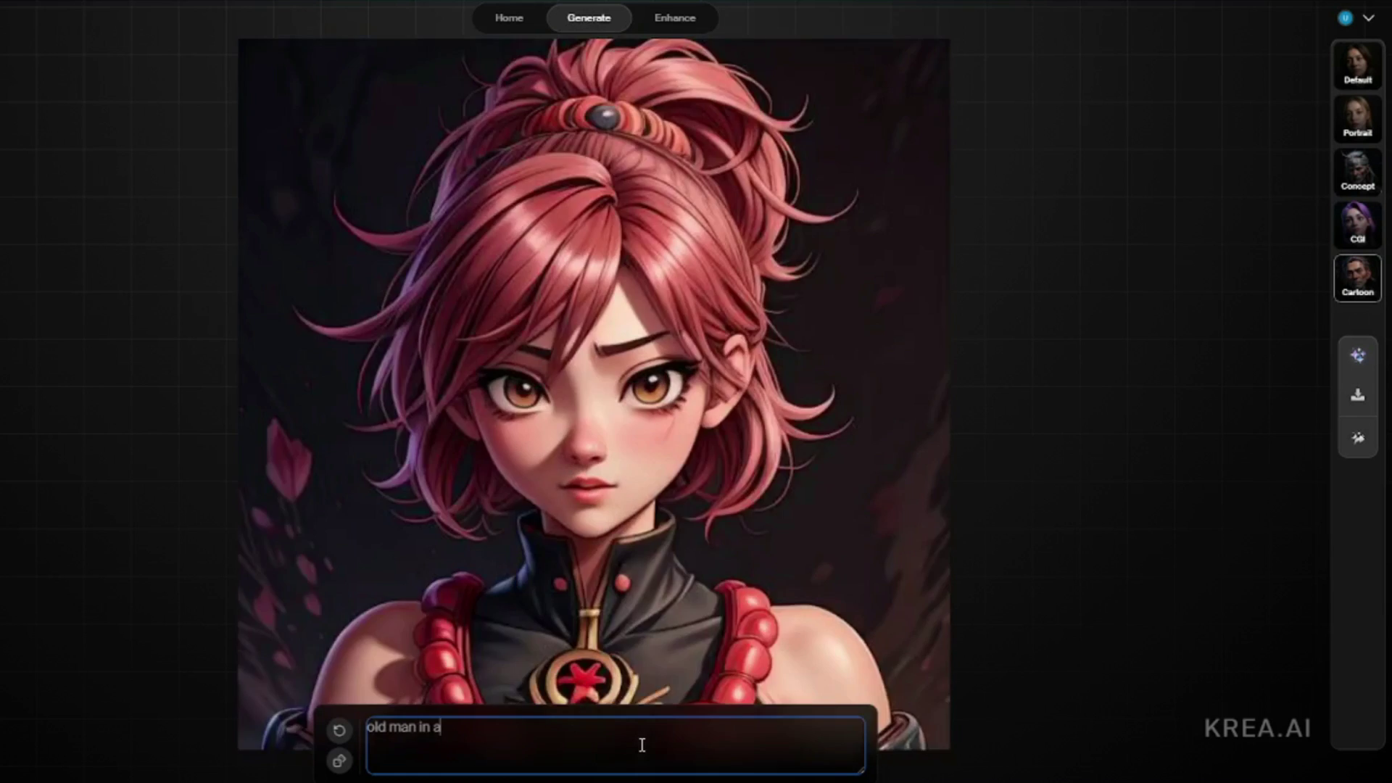
type(" library")
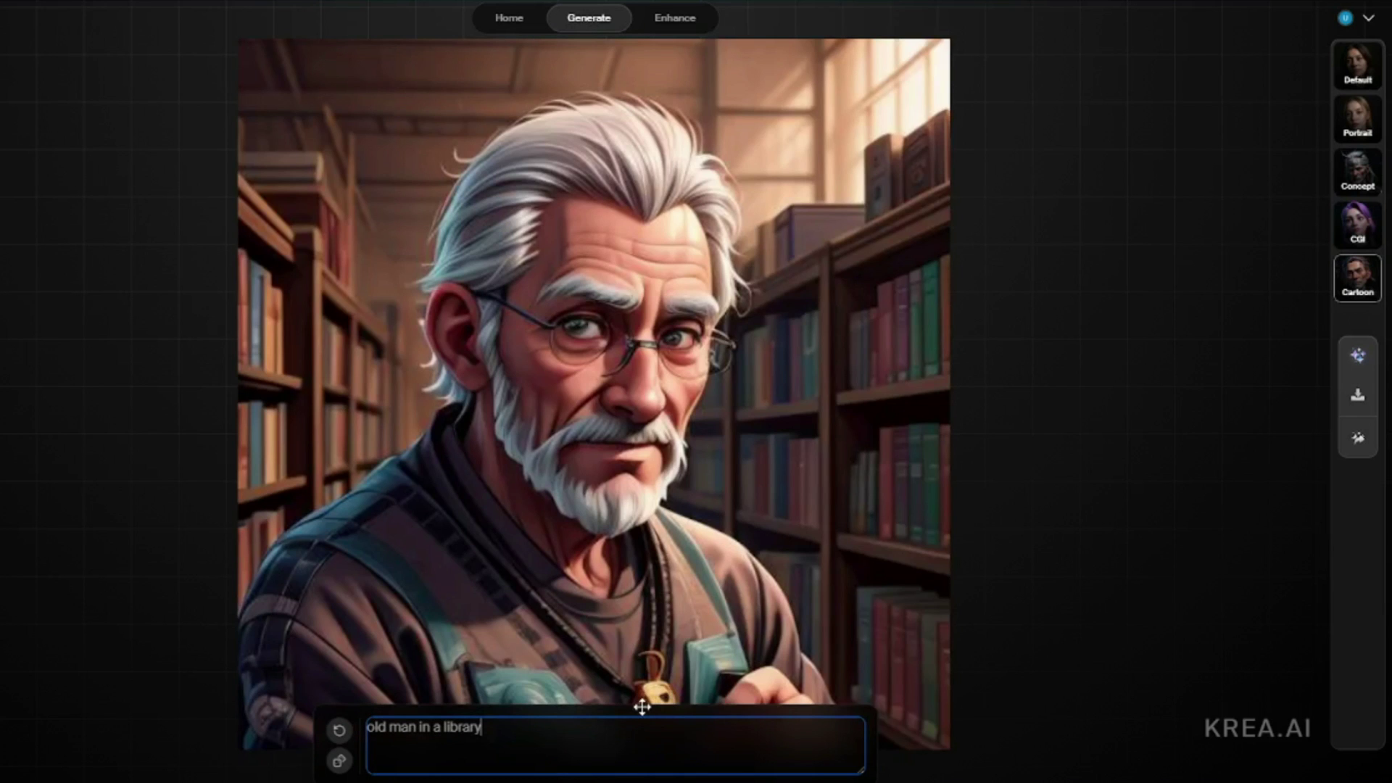
type(".")
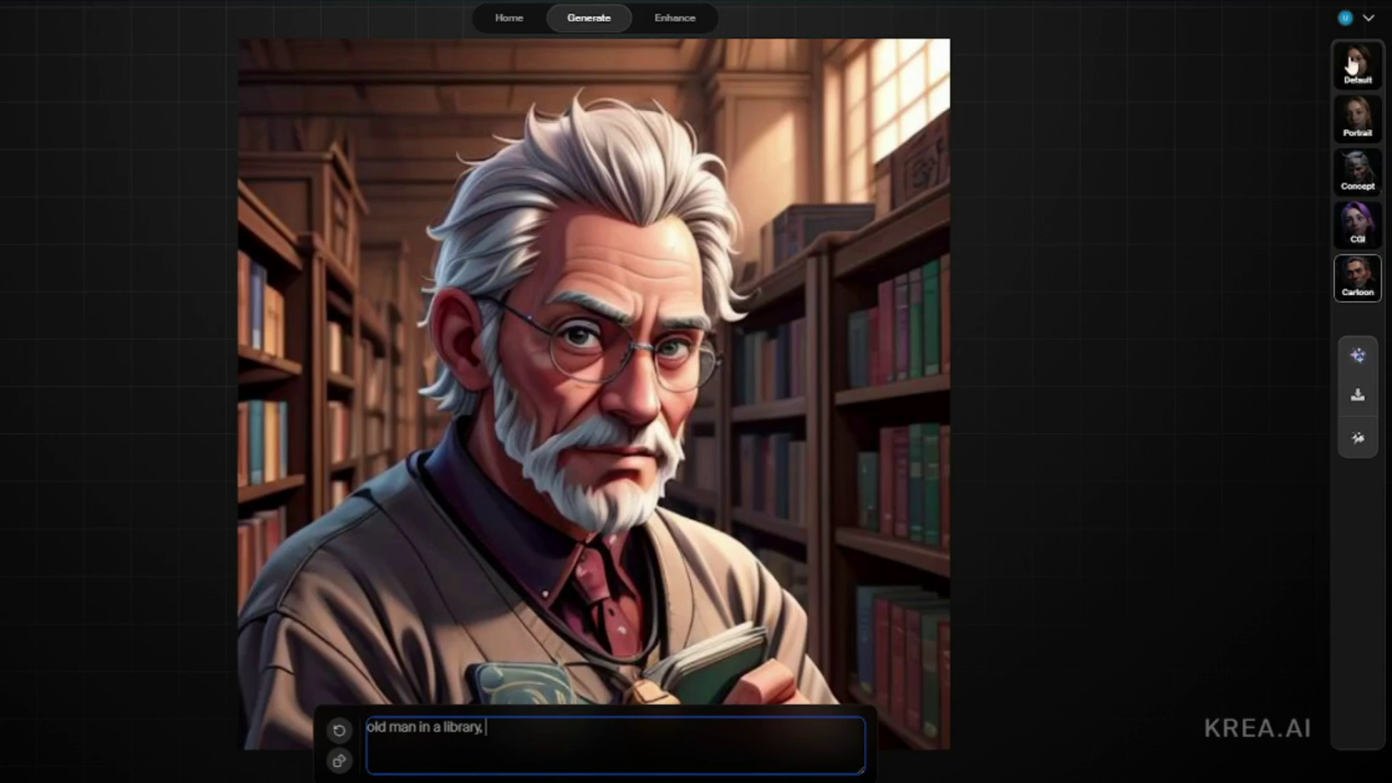
left_click(1353, 64)
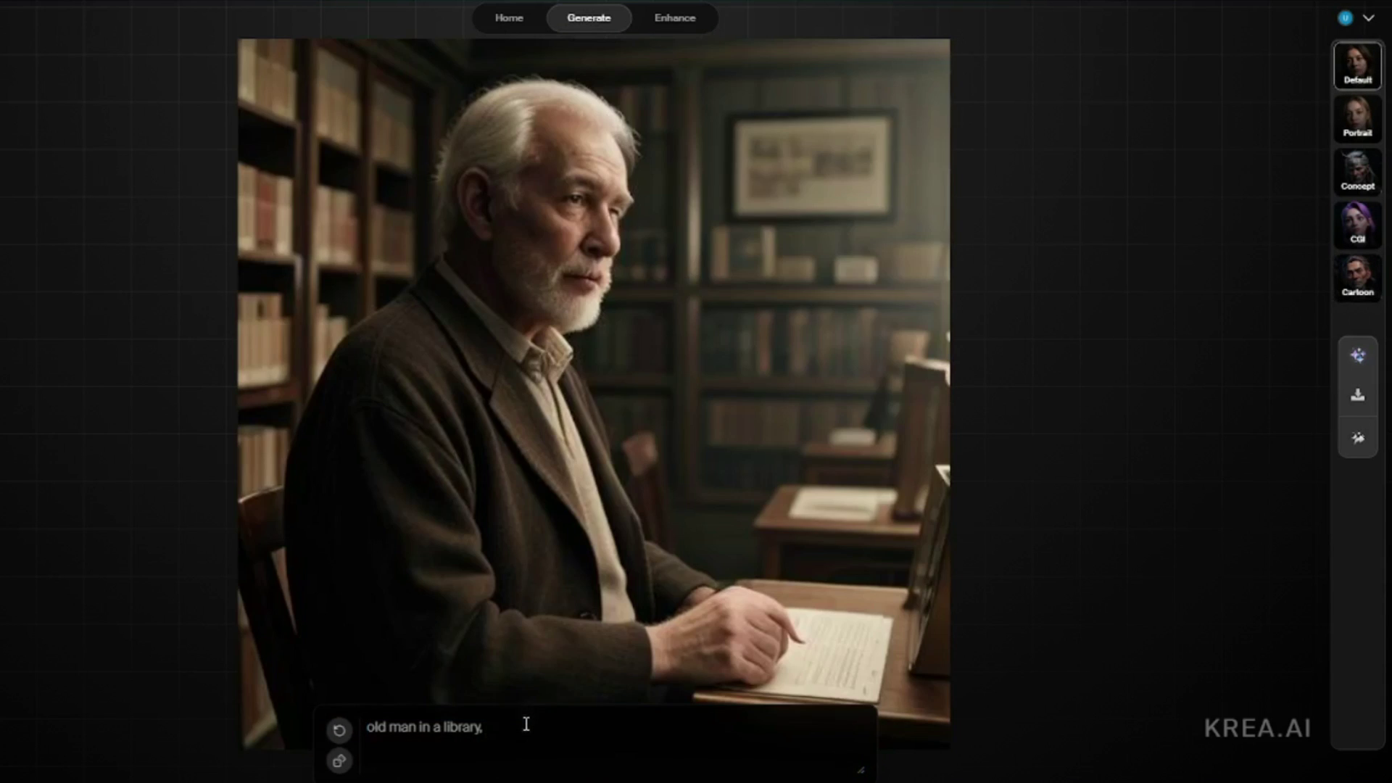
Step: Append "Realistic, Wrinkles, Reading glasses, vintage books," to the library prompt
left_click(526, 723)
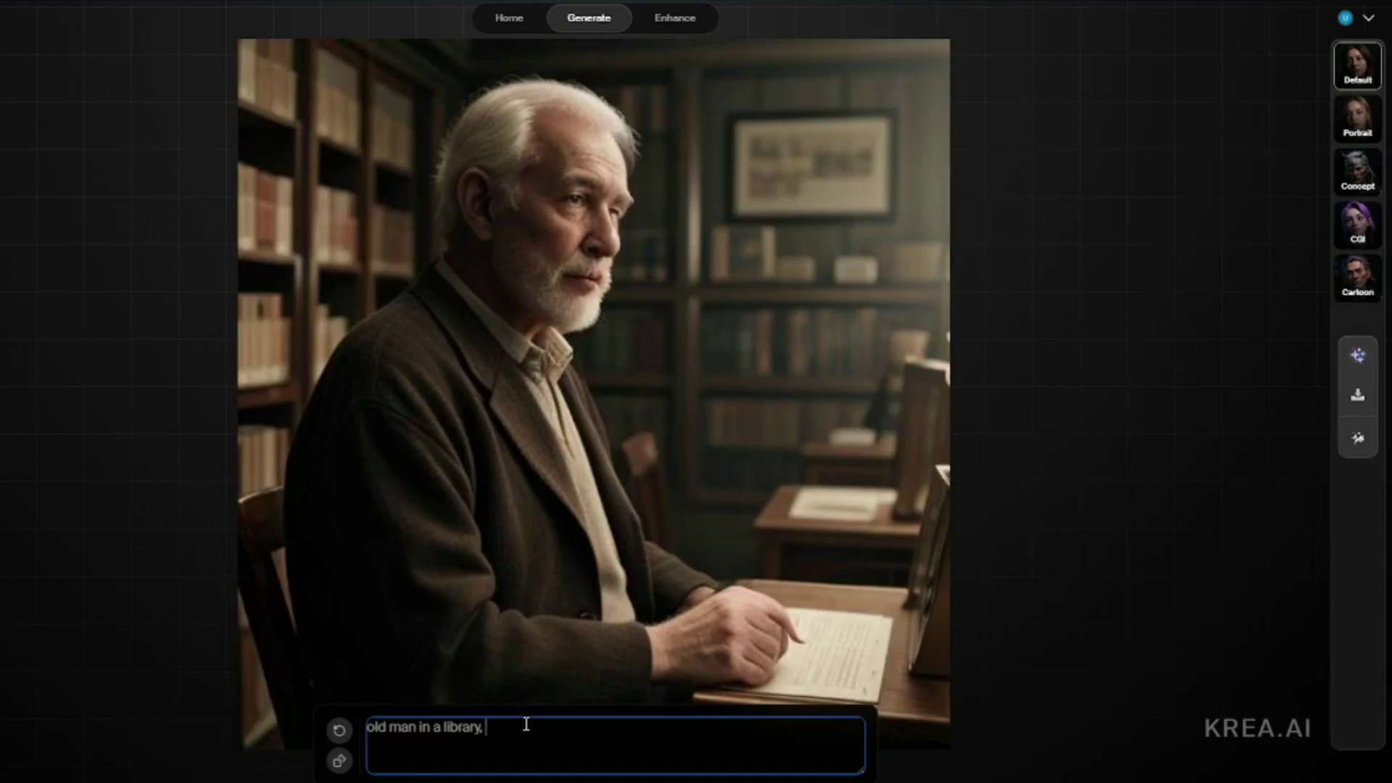
type("Realistic,")
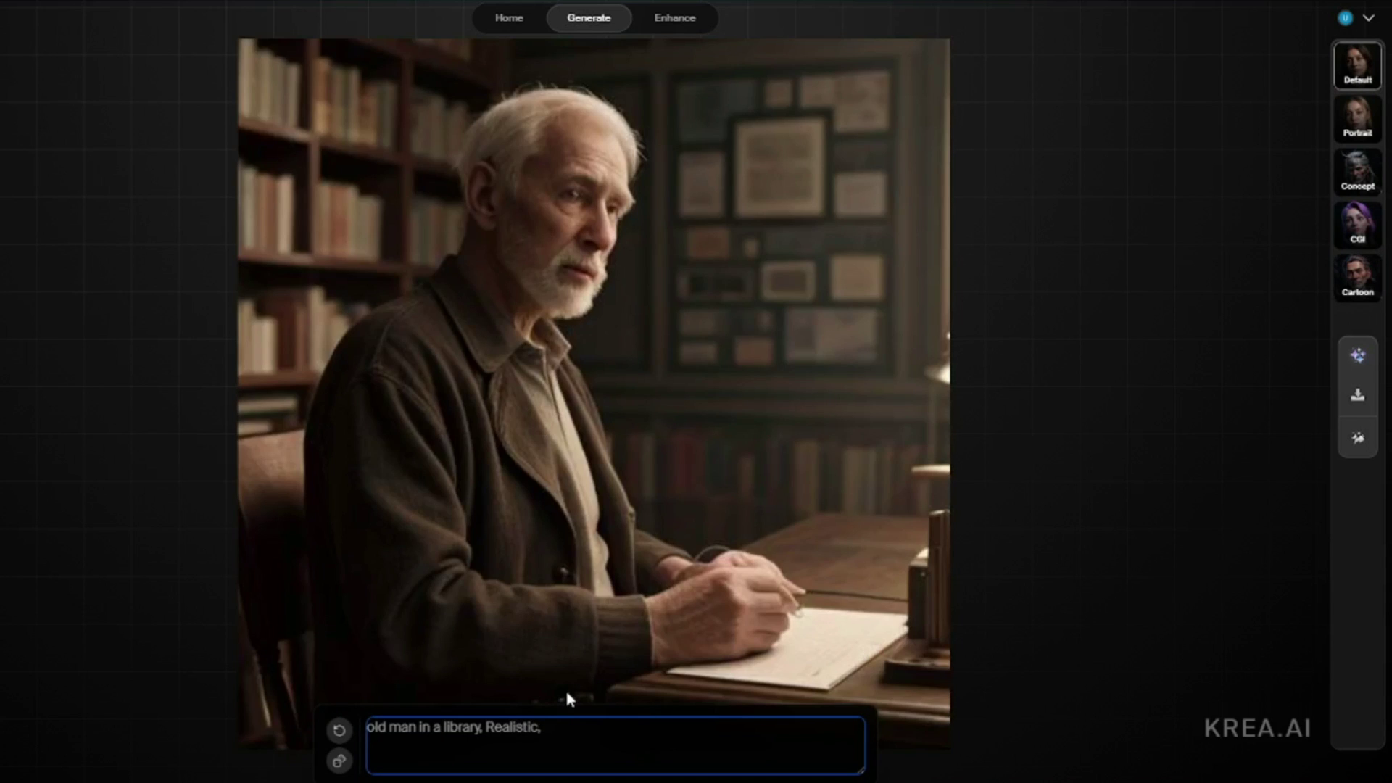
type(" Wrinkles, Reading")
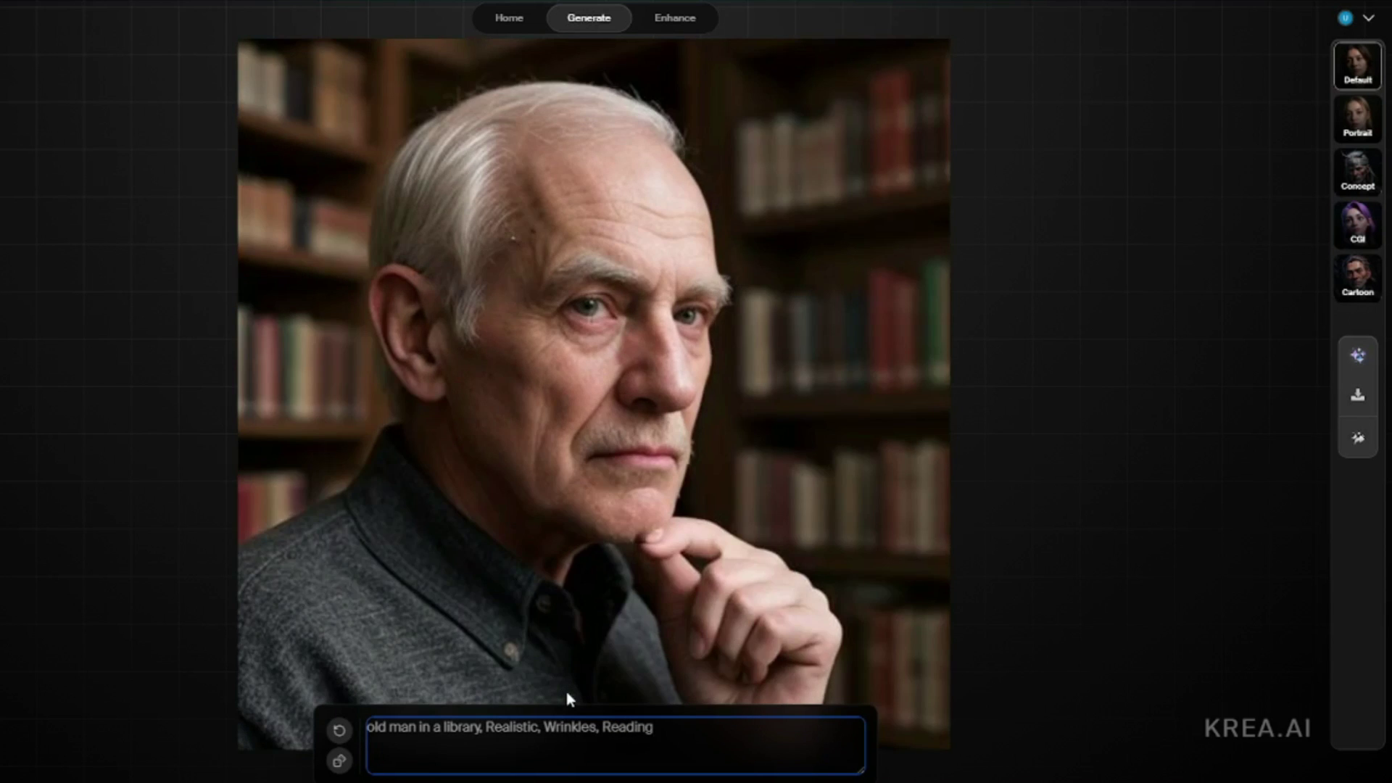
type(" glasses, v")
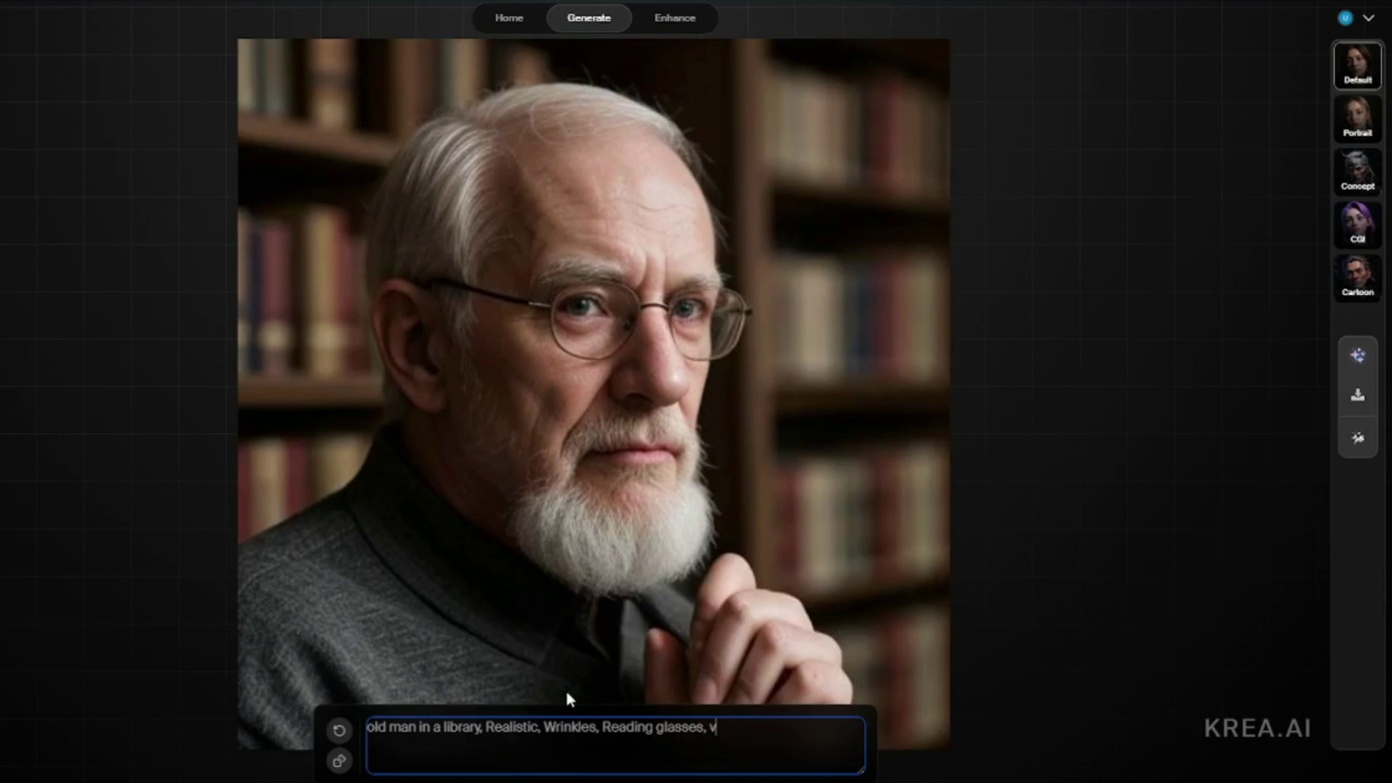
type("intage boo")
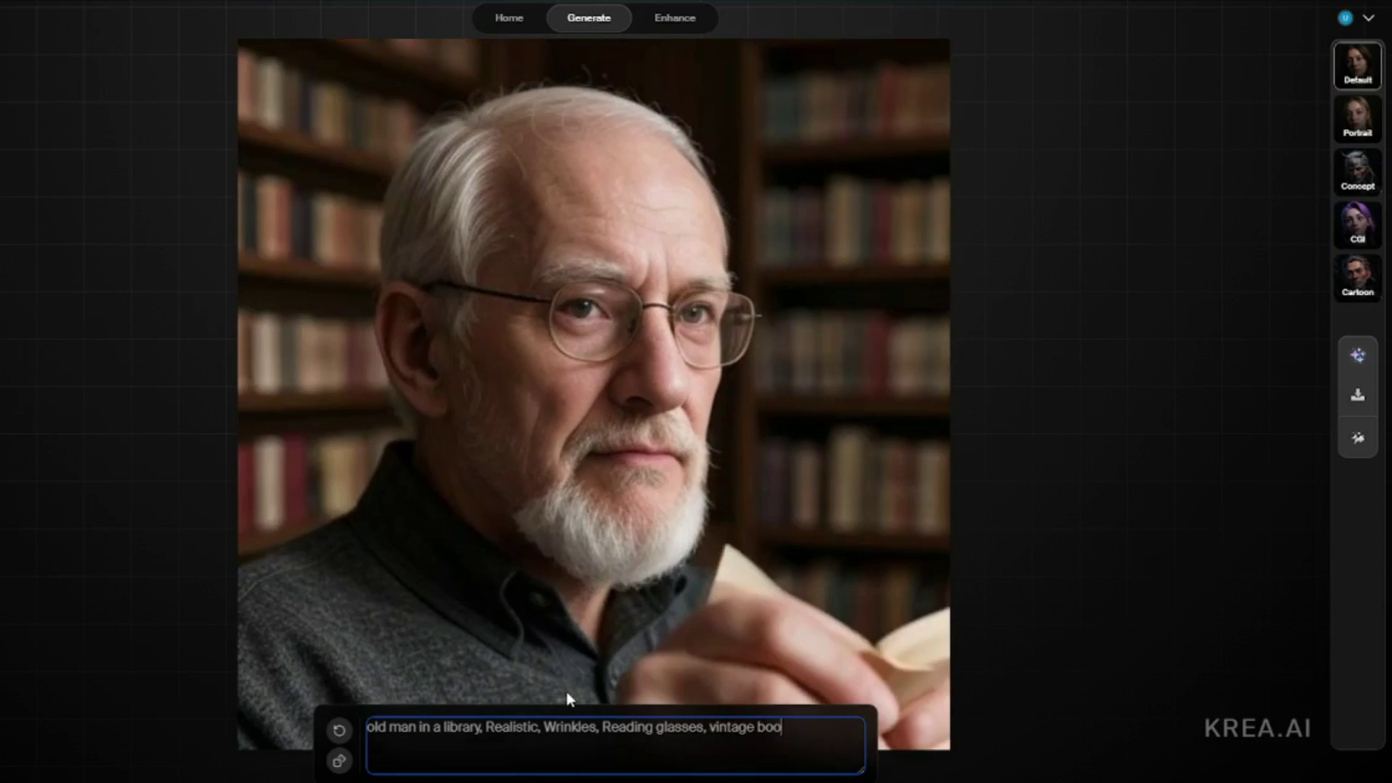
type("ks,")
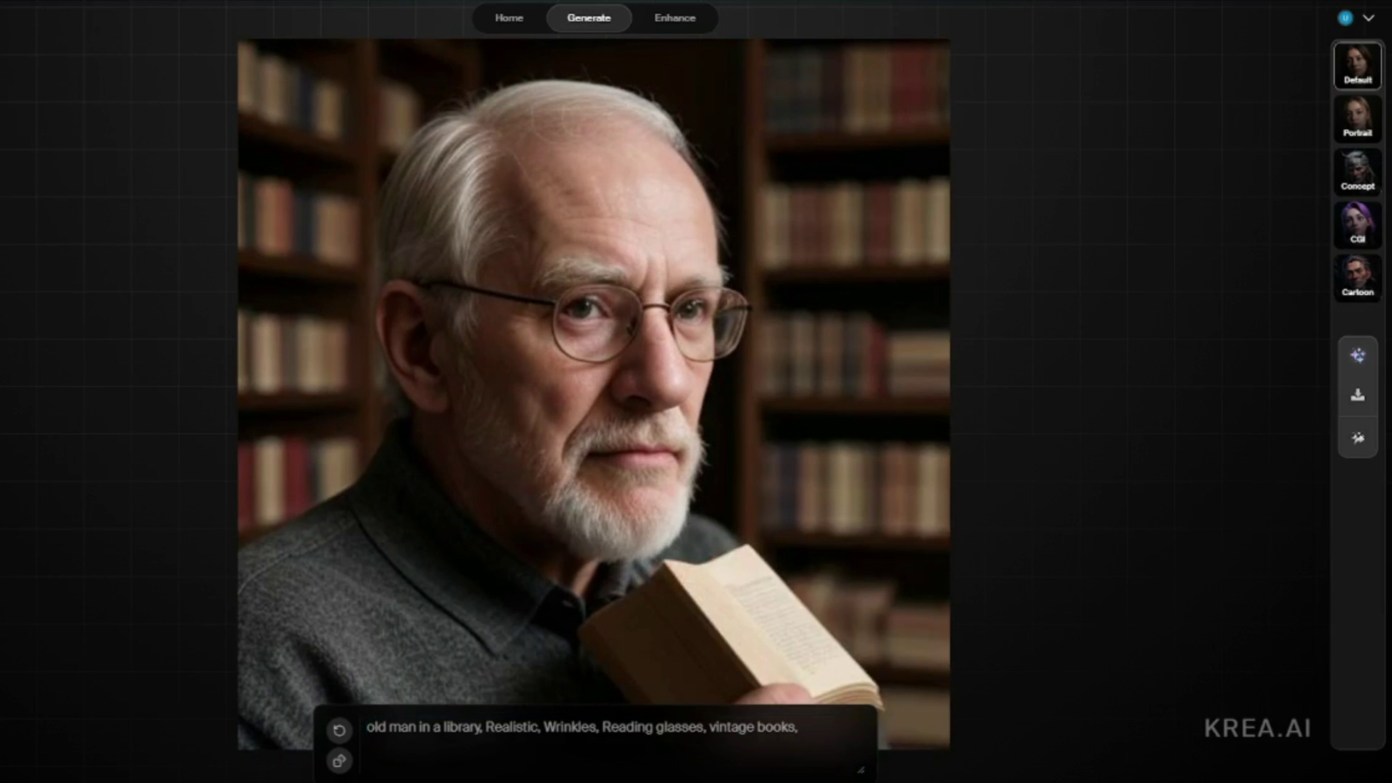
Step: Append "Photorealistic digital painting - suitable for framing" to the prompt and quick-enhance the resulting image
left_click(842, 730)
type("Photorealistic digital painting - suitable for framing")
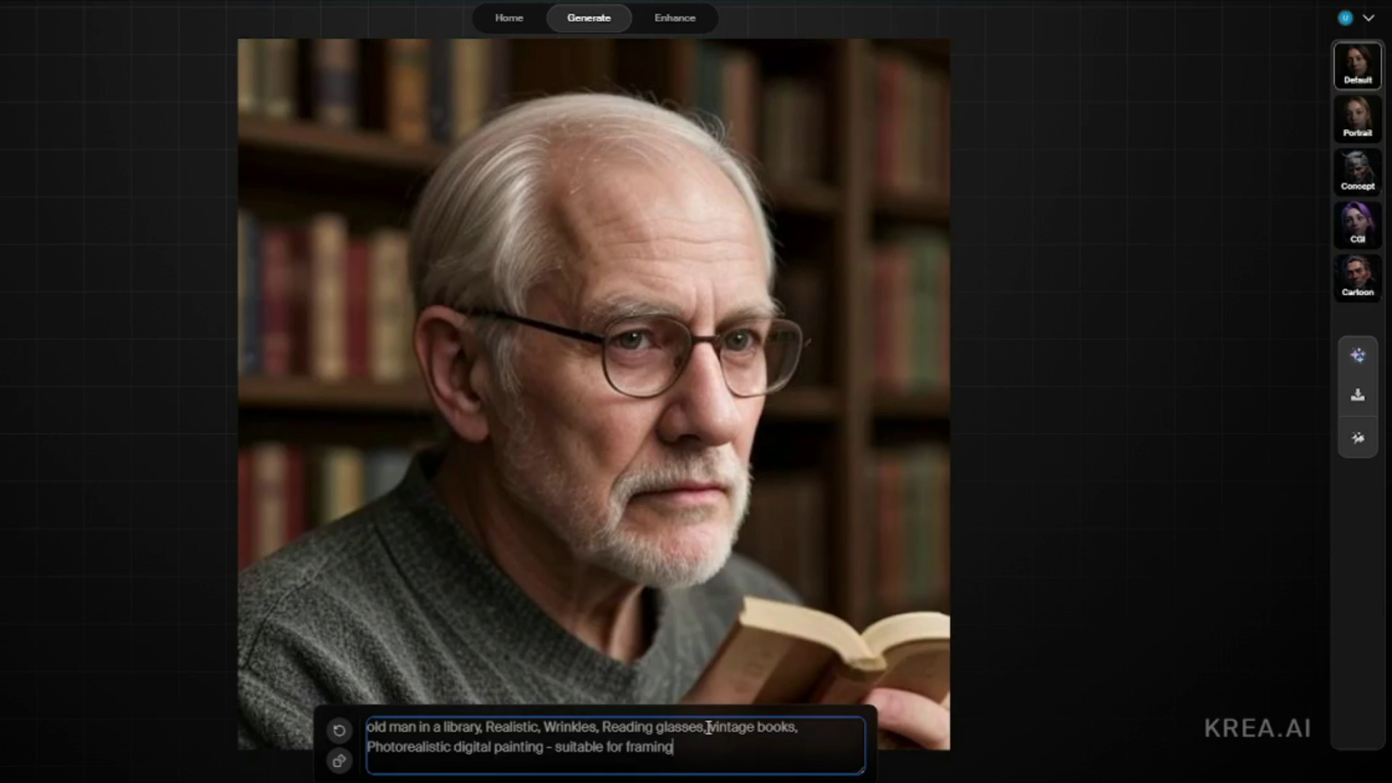
left_click(1358, 355)
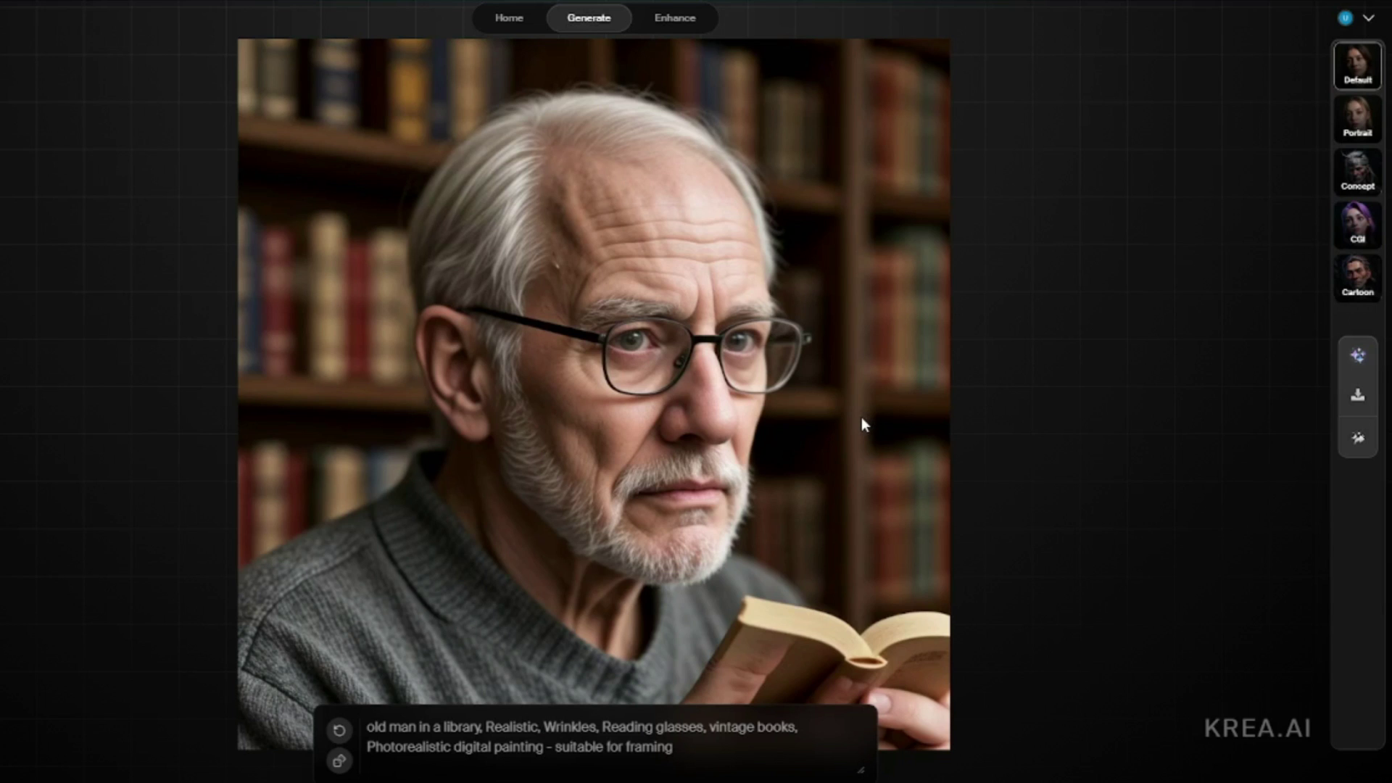
Step: Restyle the library image as Portrait and quick-enhance it, and try the Concept, CGI and Cartoon styles, ending with Cartoon
left_click(1357, 119)
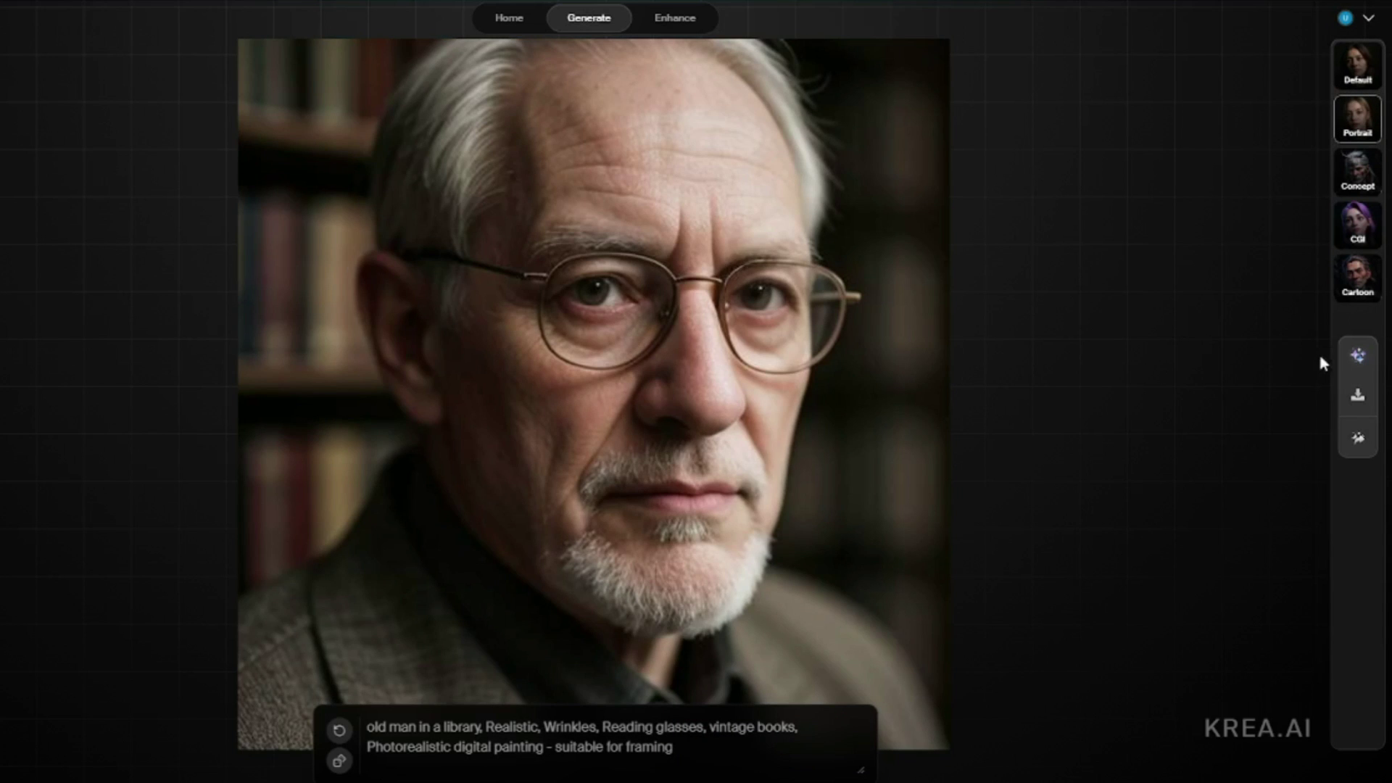
left_click(1358, 355)
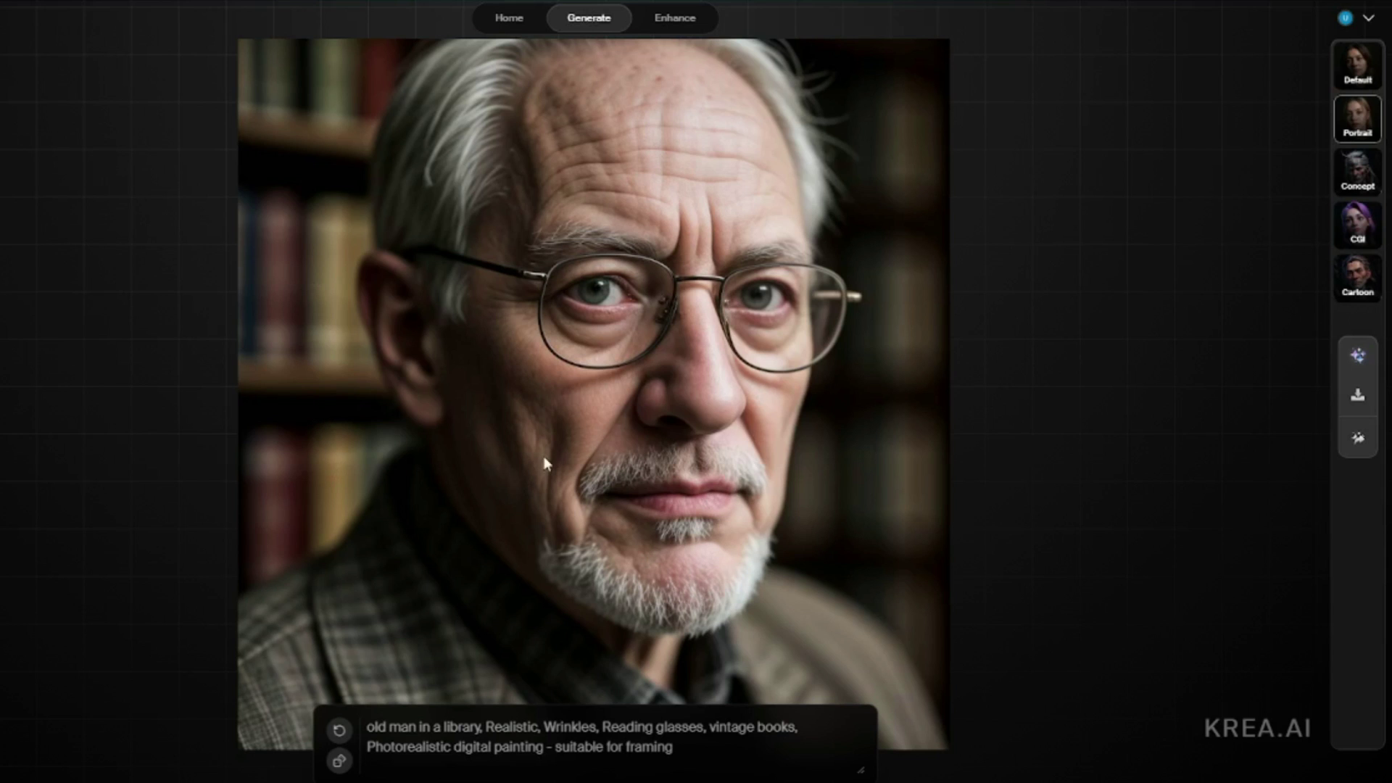
left_click(1363, 180)
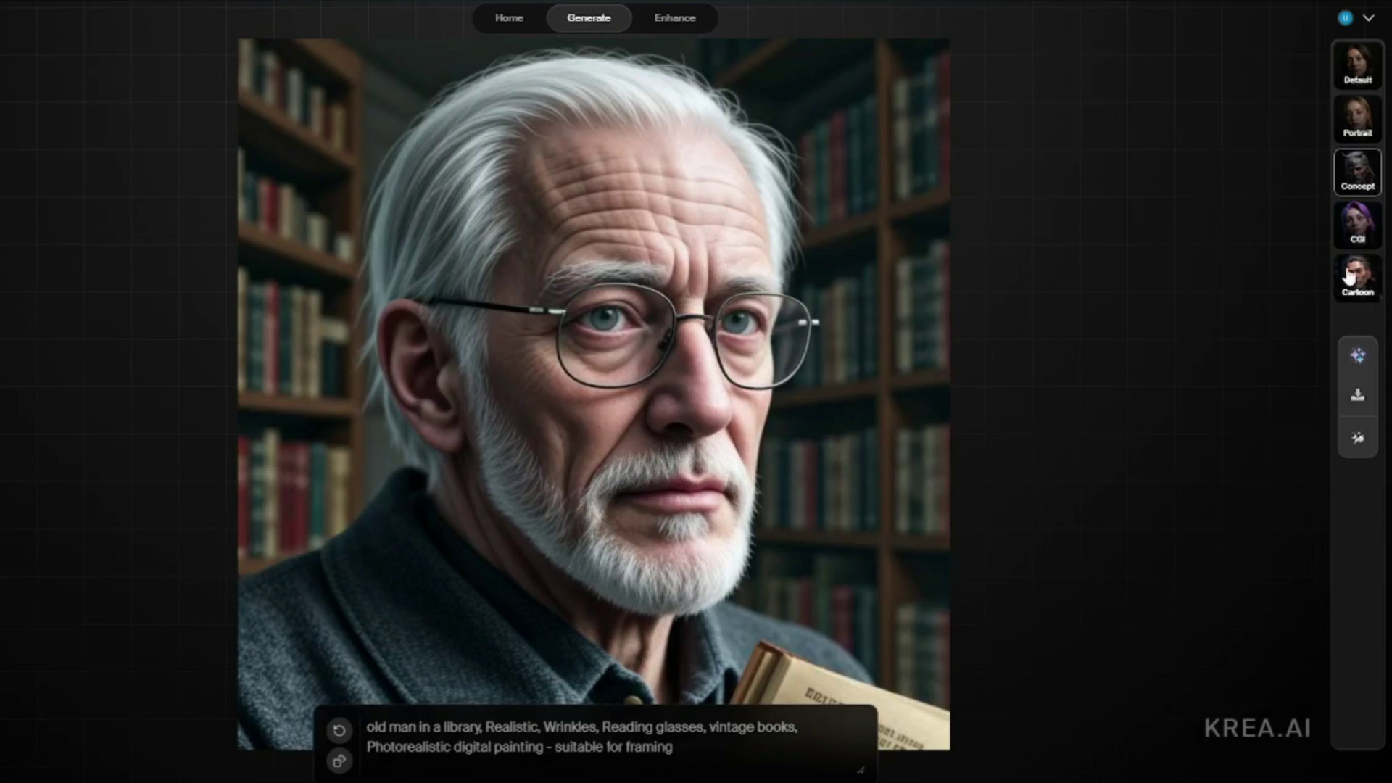
left_click(1364, 236)
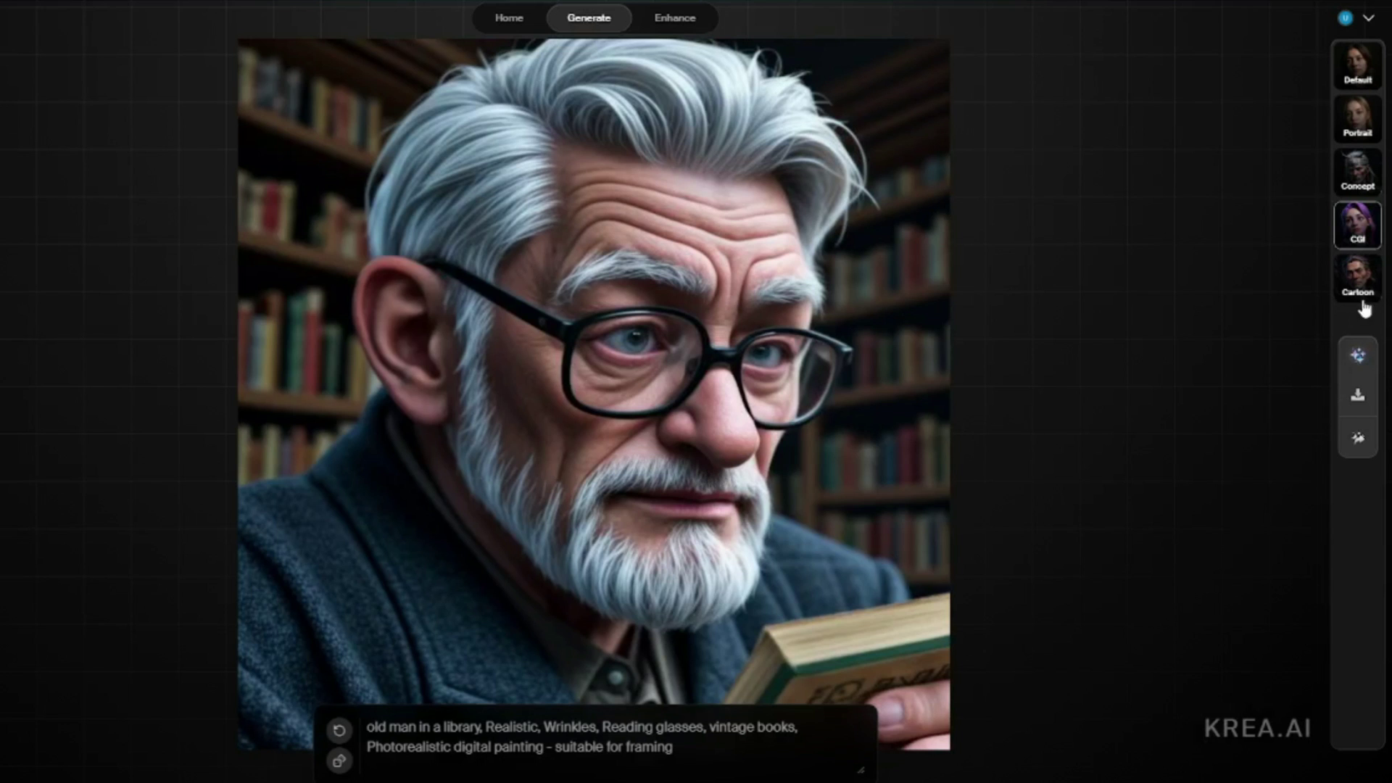
left_click(1359, 279)
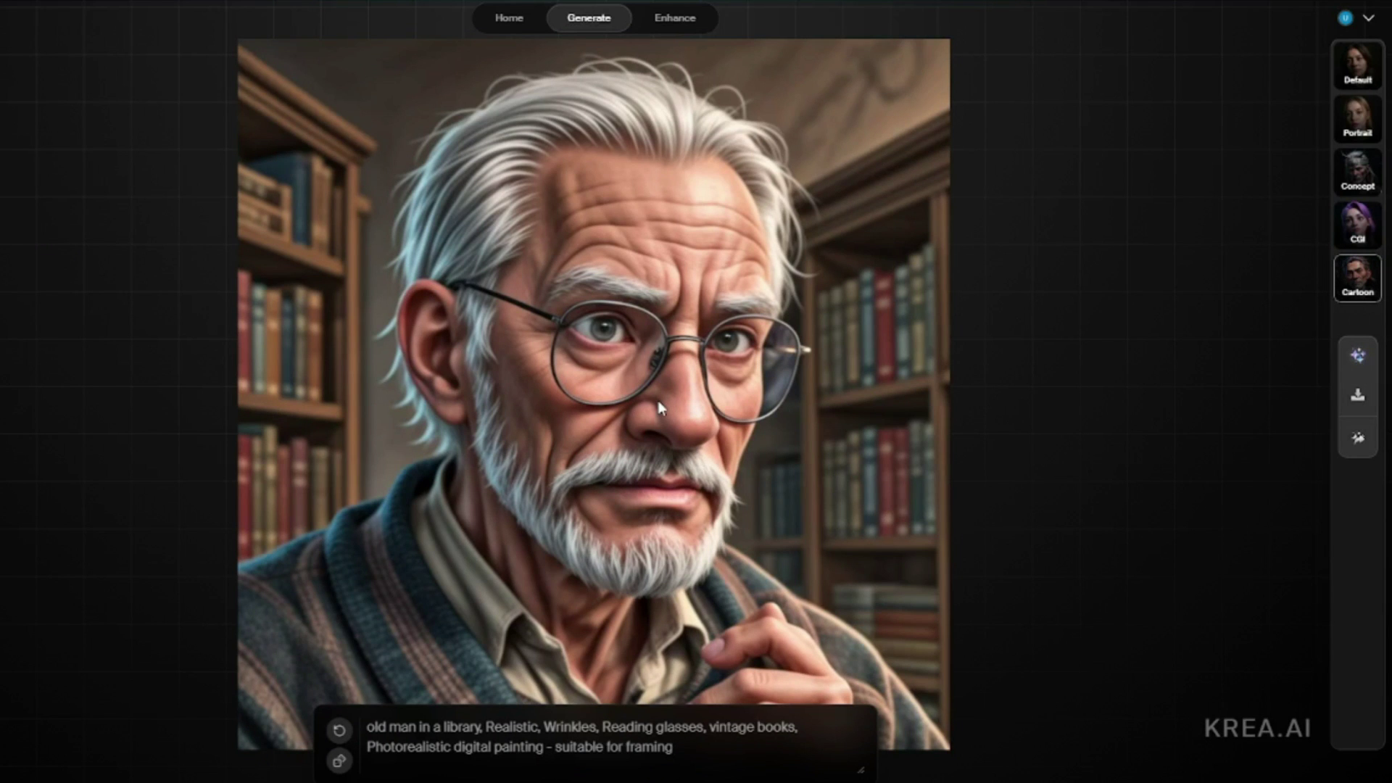
Step: Replace the whole prompt with "Coastal cliff sunset, Impressionist," to generate a landscape
key("ctrl+a")
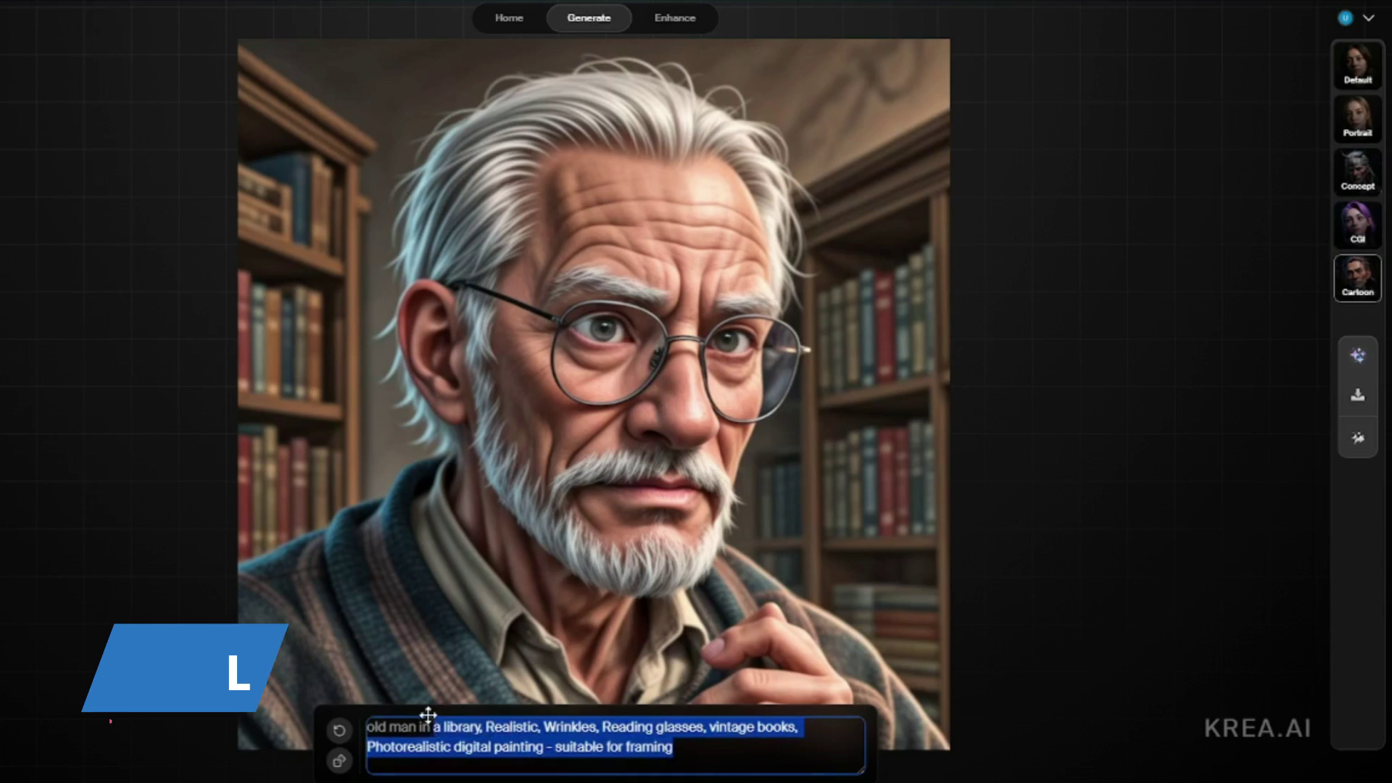
key("BackSpace")
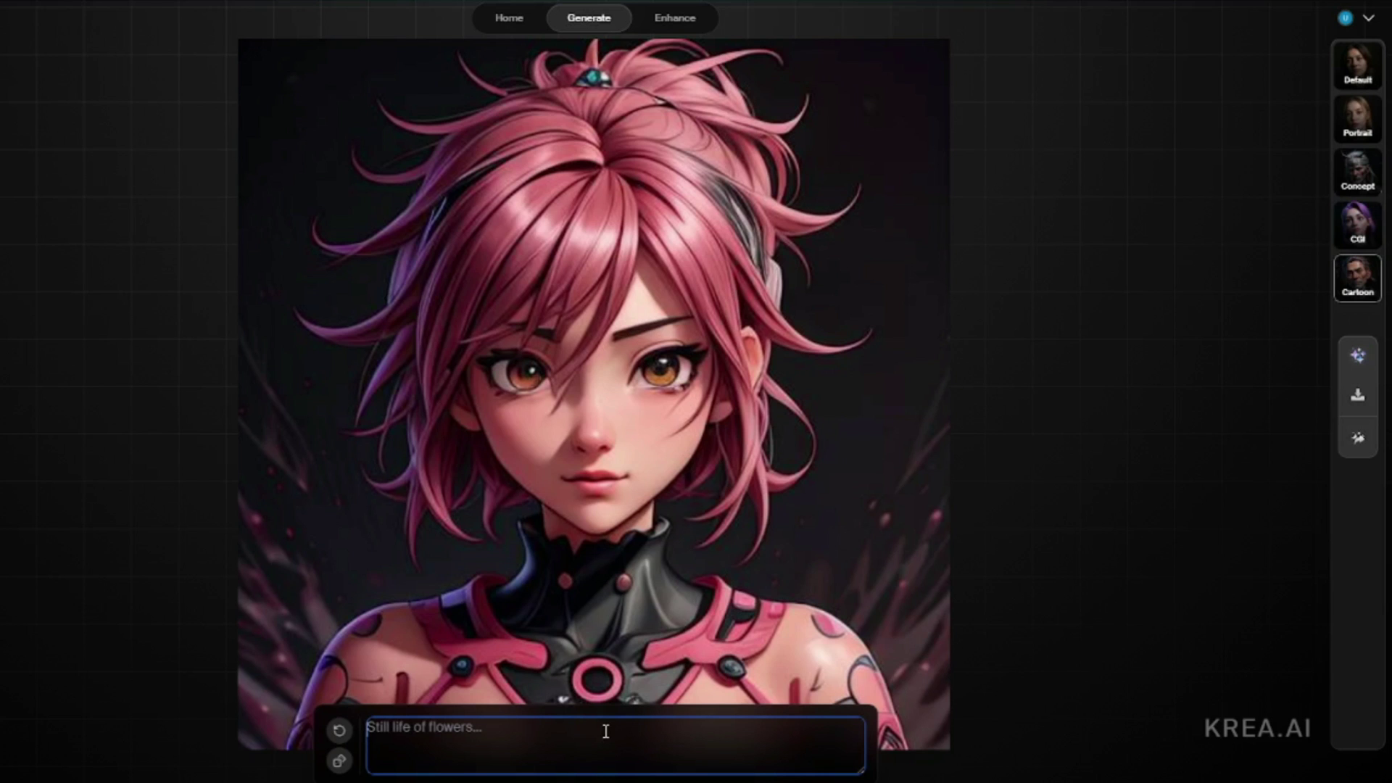
type("Coast")
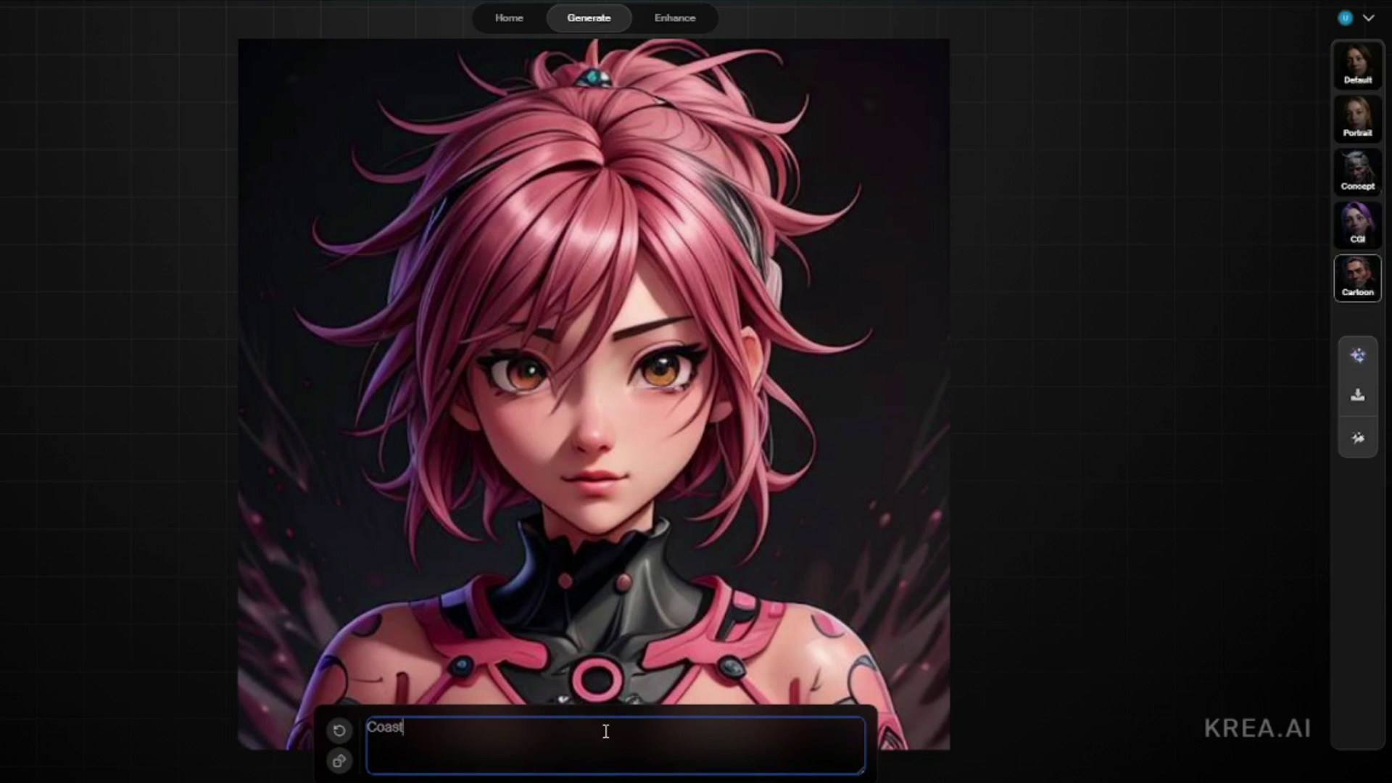
type("al cliff sunset,")
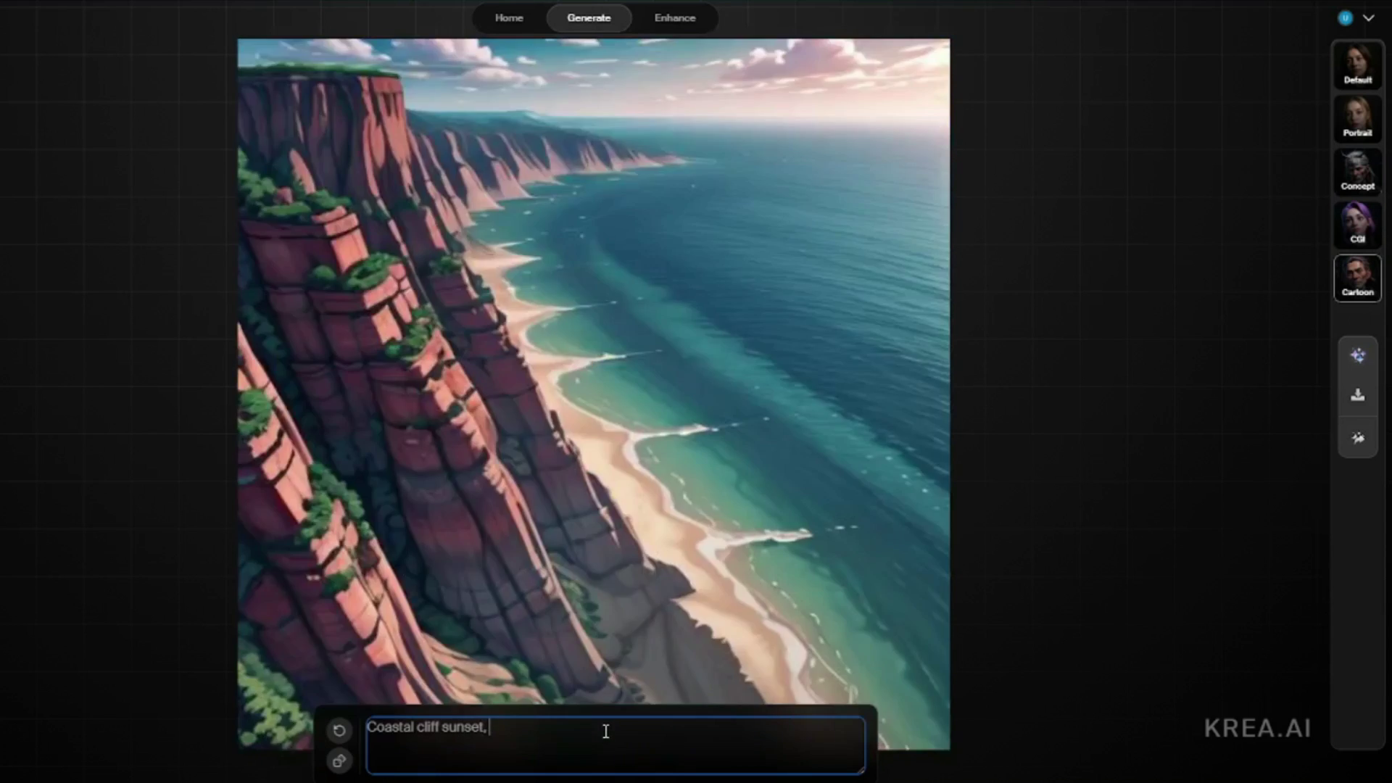
type("Impressio")
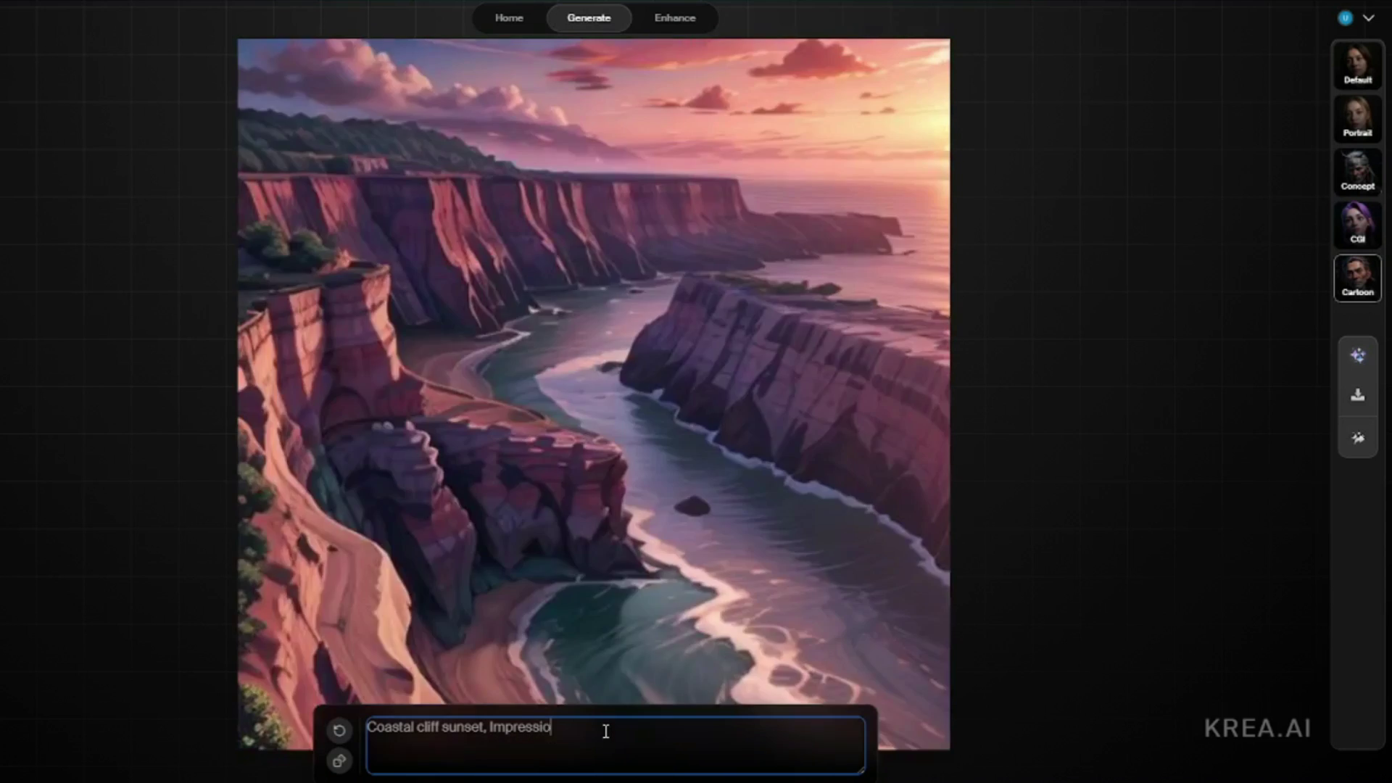
type("nist,")
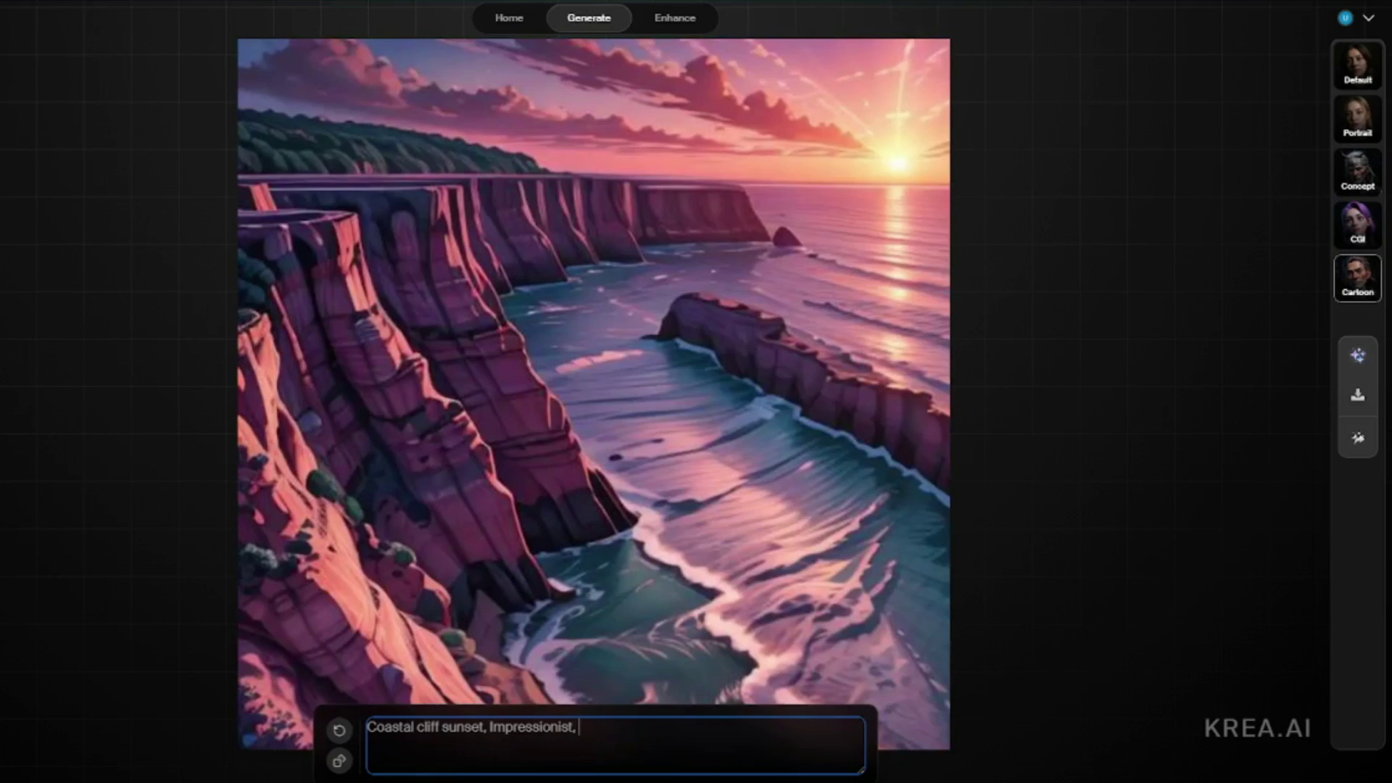
Step: Append "Vibrant orange and pink hues, crashing waves," to the coastal sunset prompt
key("Escape")
left_click(657, 722)
type("Vibrant orange and pink hues, crashing waves")
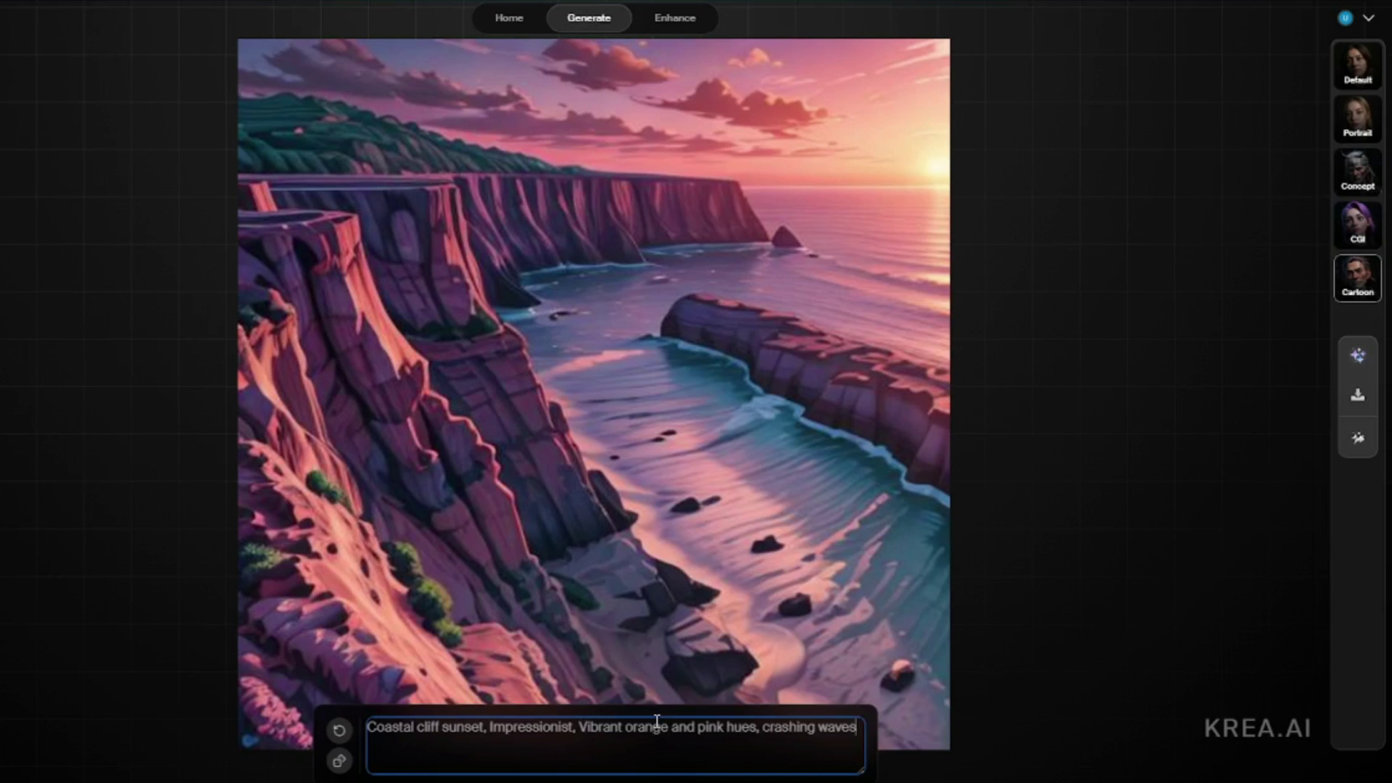
type(",")
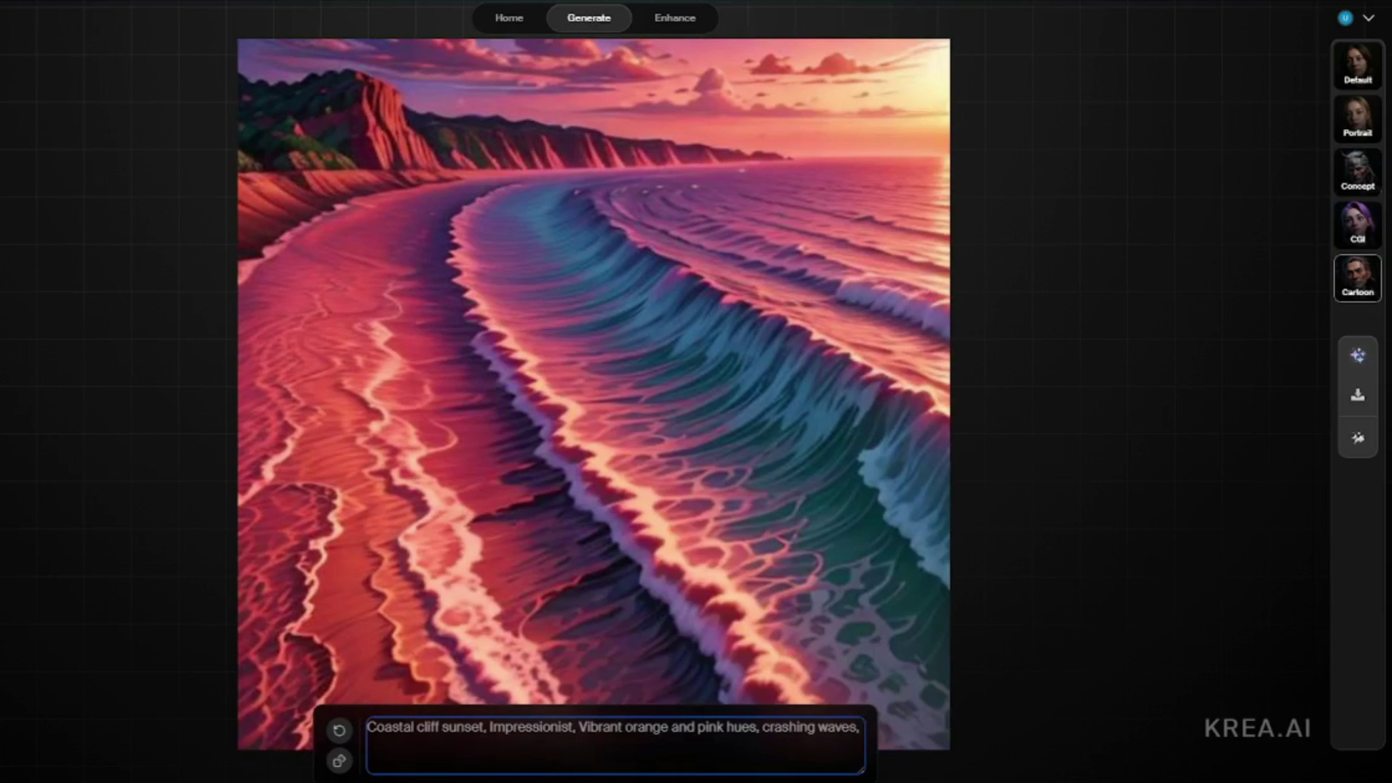
key("Escape")
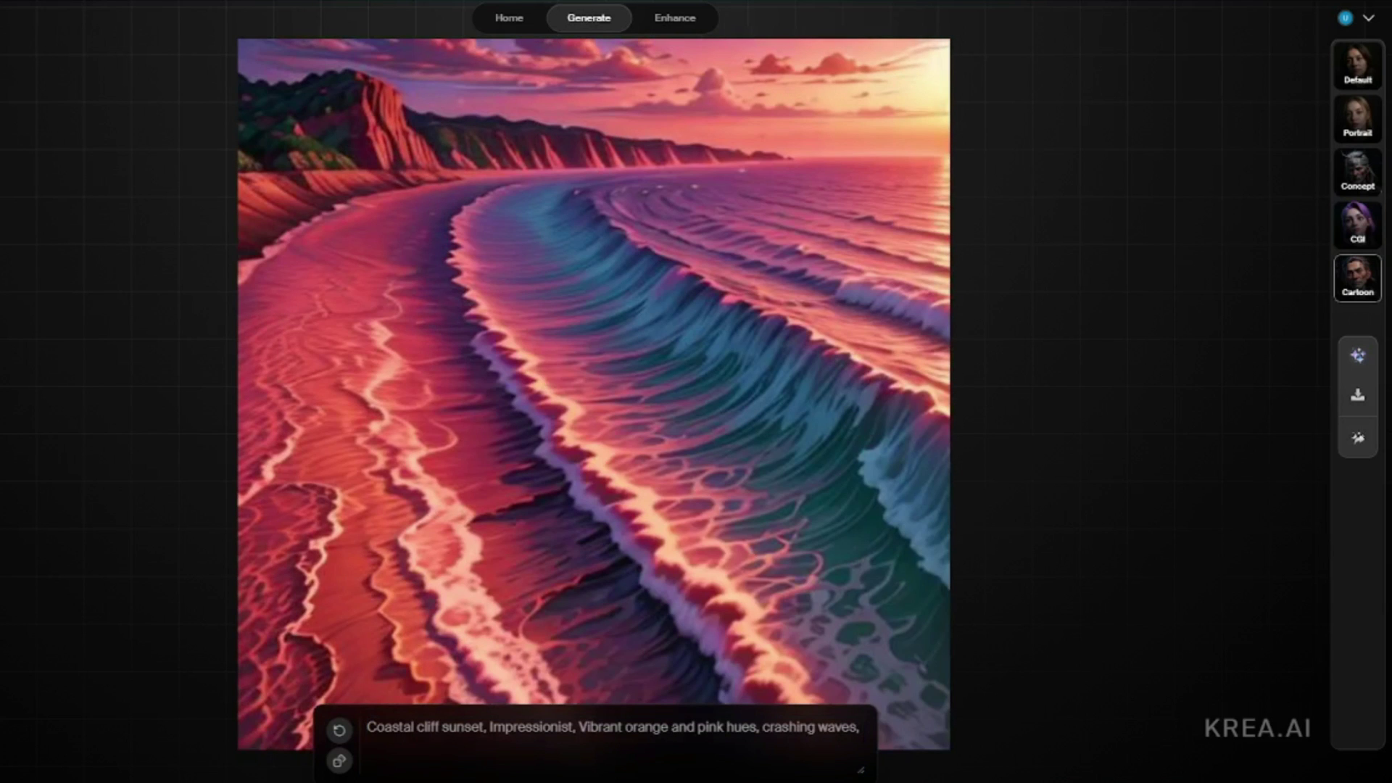
Step: Append "Wide canvas for a living room statement piece" to the end of the coastal sunset prompt
left_click(442, 753)
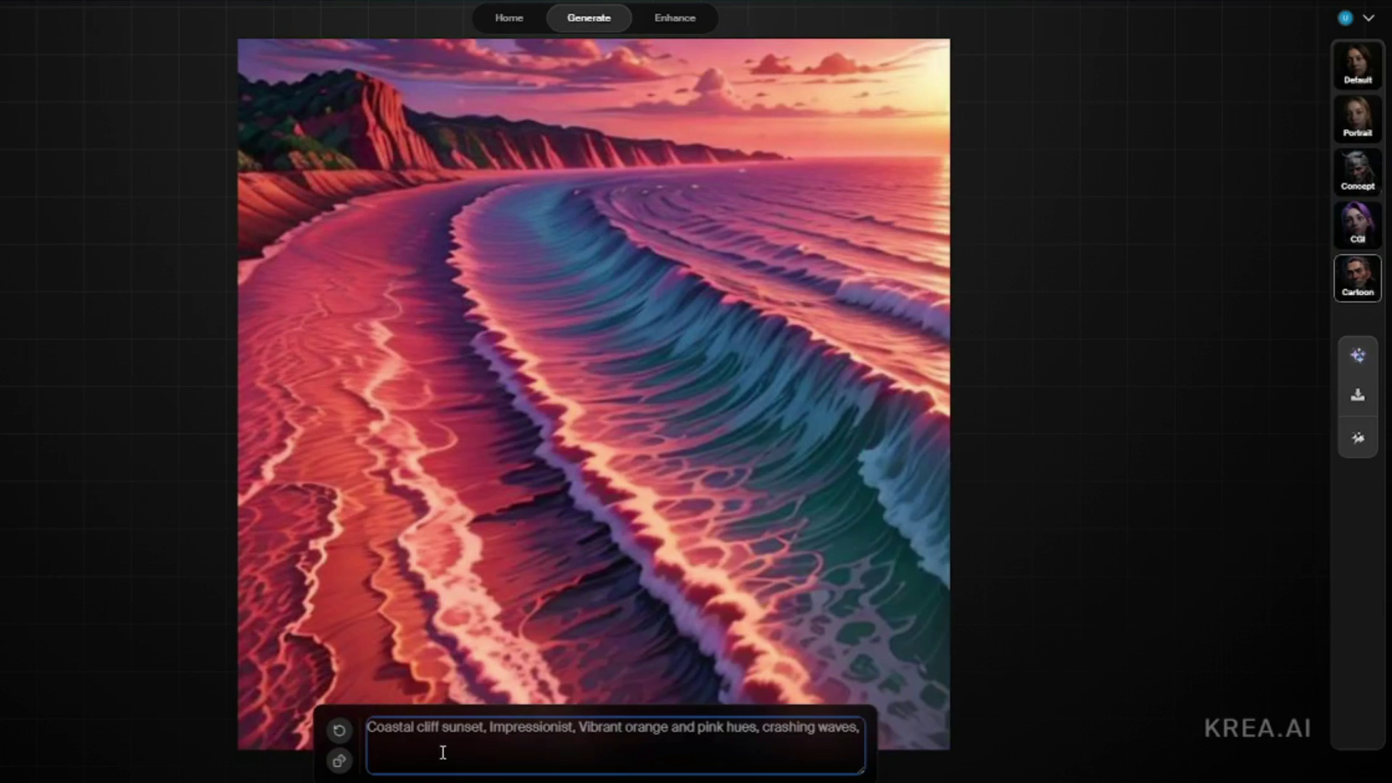
left_click(863, 730)
type("Wide canvas for a living room statement piece")
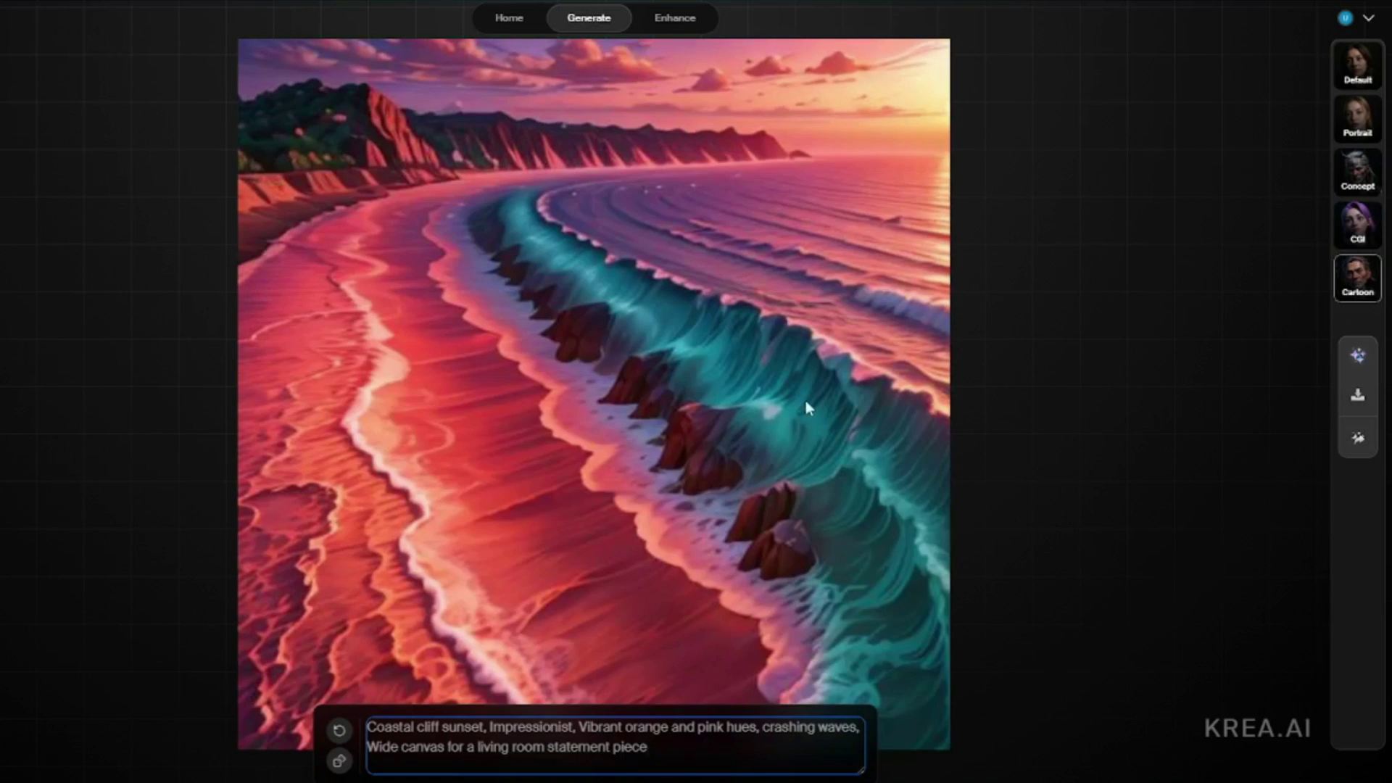
Step: Restyle the coastal sunset landscape as Default, Concept, CGI and Cartoon in turn
left_click(1361, 75)
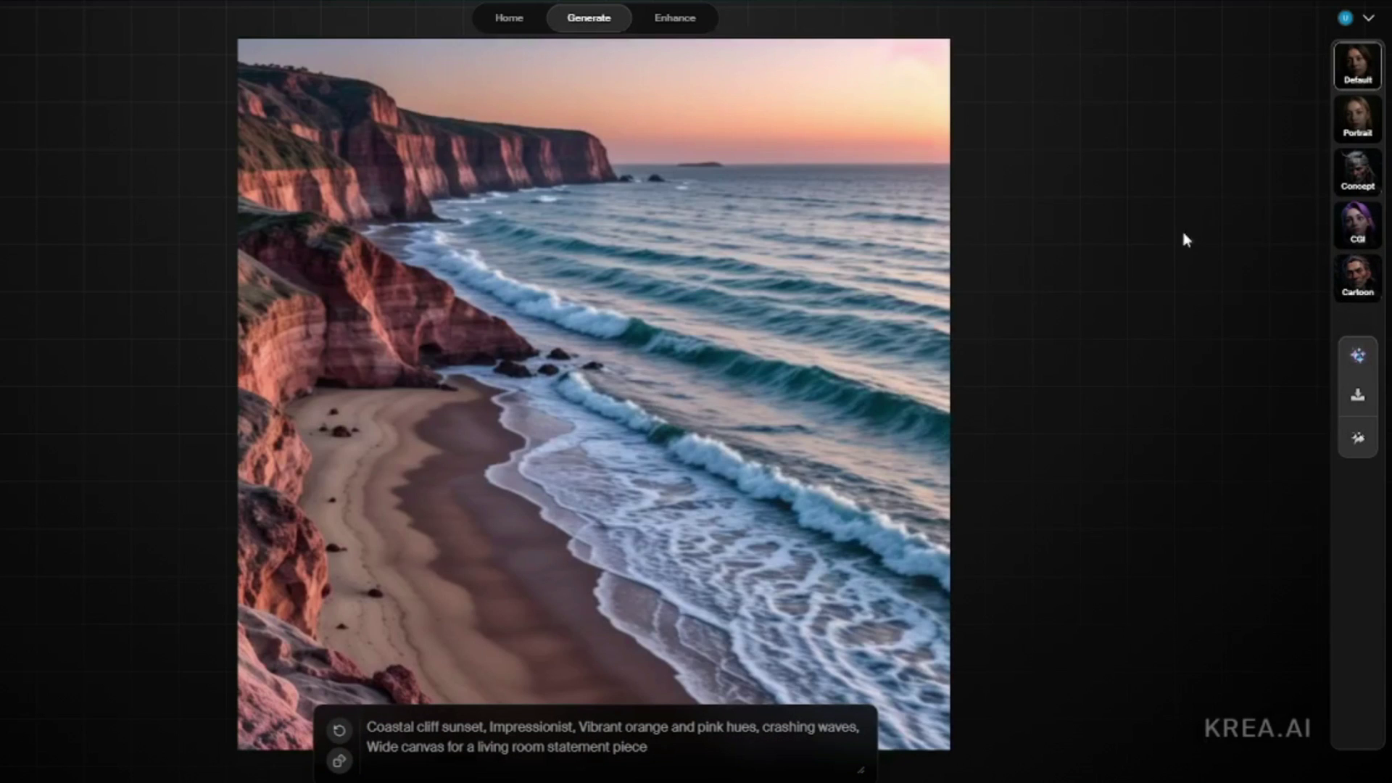
left_click(1354, 180)
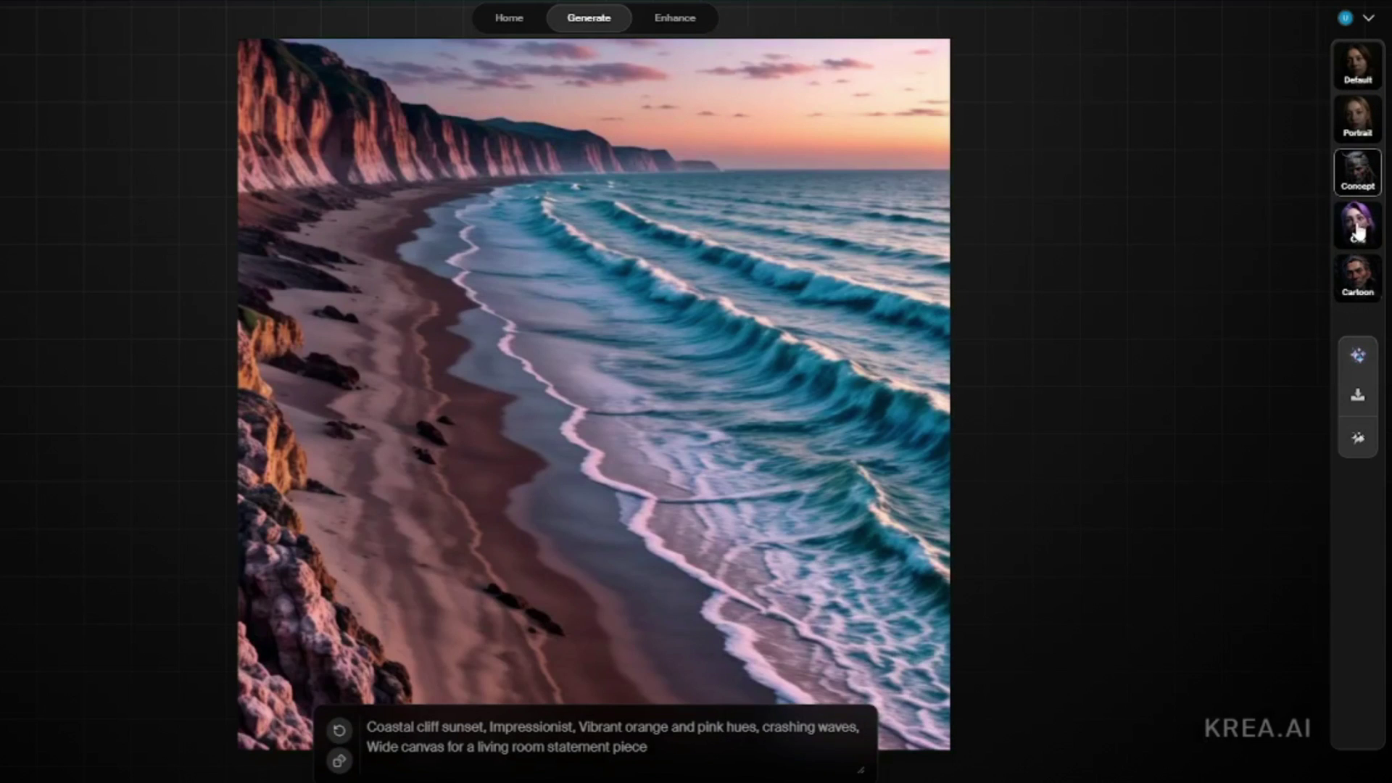
left_click(1358, 229)
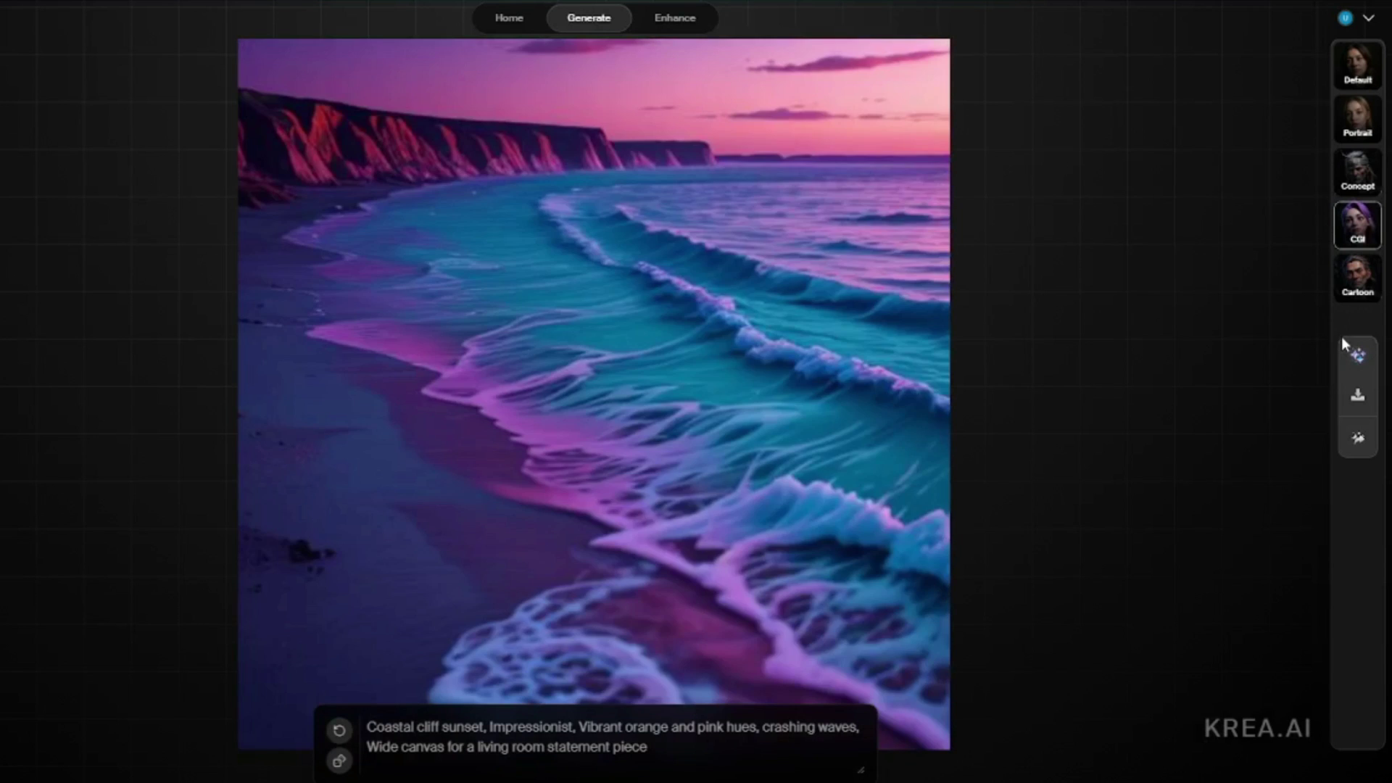
left_click(1367, 281)
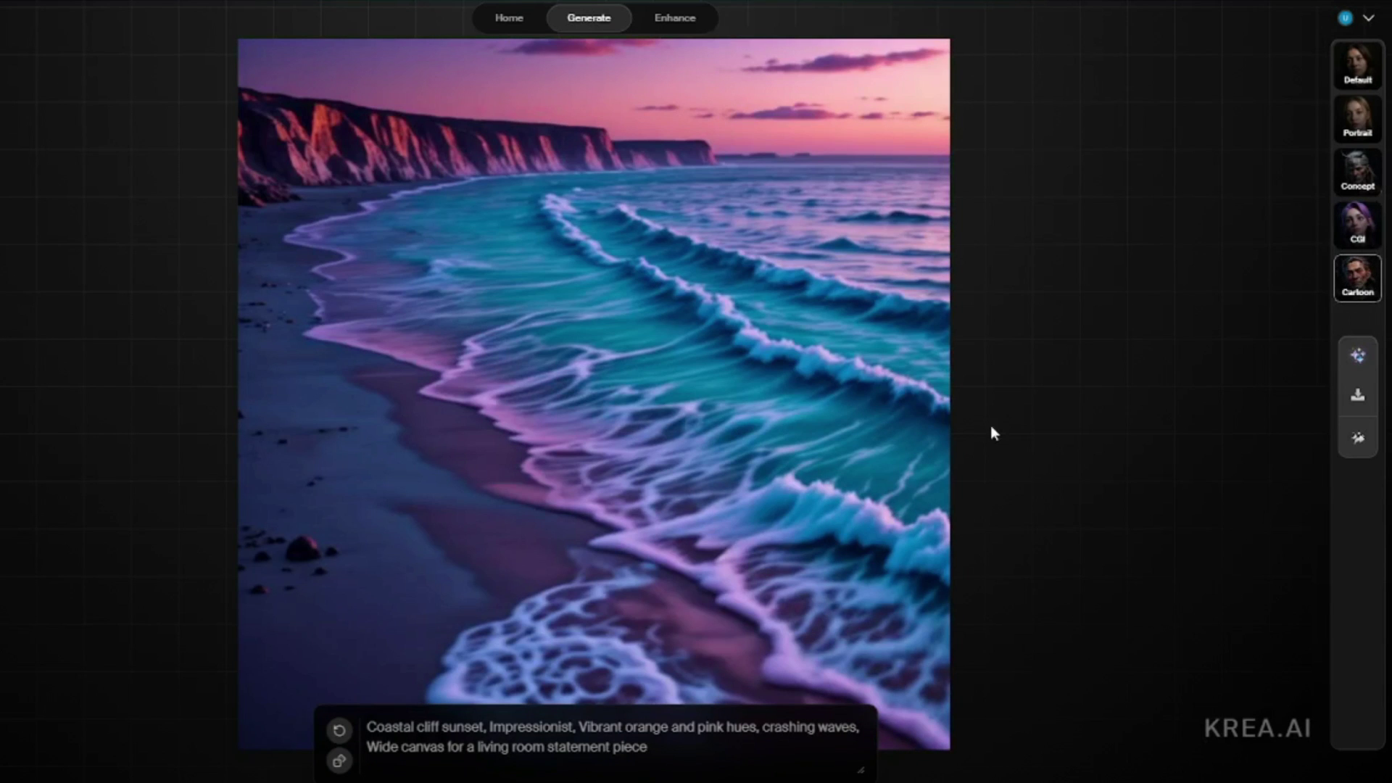
Step: Quick Enhance the Cartoon-style coastal sunset landscape
left_click(1355, 359)
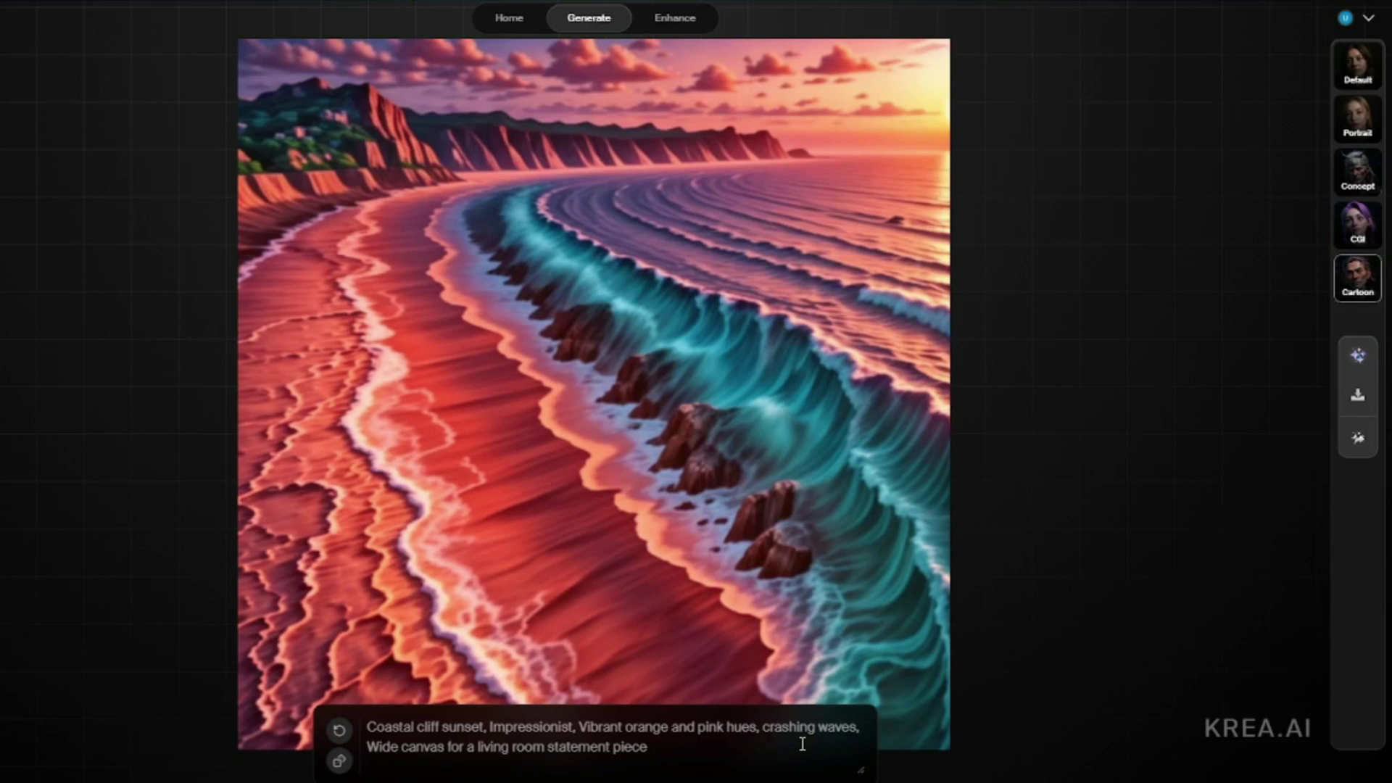
left_click_drag(396, 749, 653, 747)
left_click(661, 745)
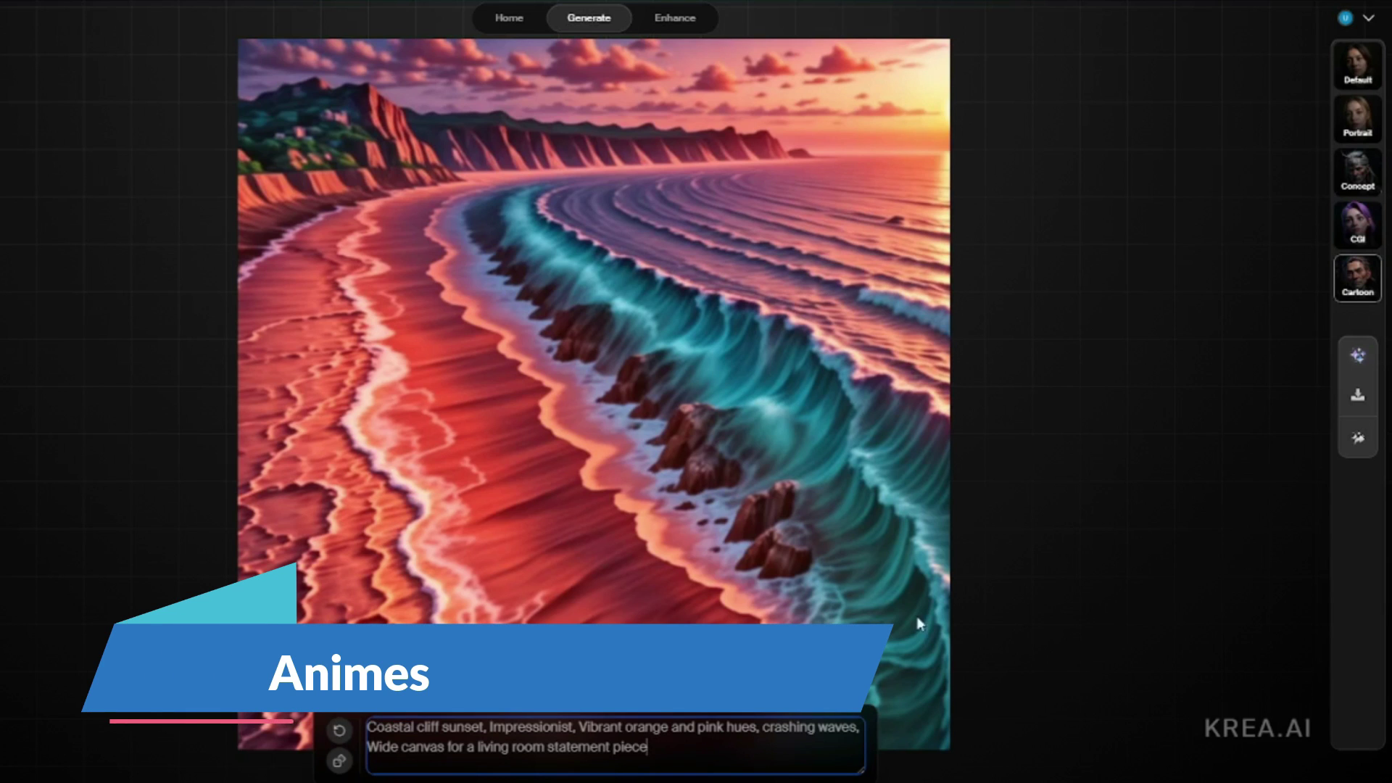
Step: Clear the coastal sunset prompt and generate "Anime Character - Warrior" in the Default style
left_click_drag(692, 751, 372, 721)
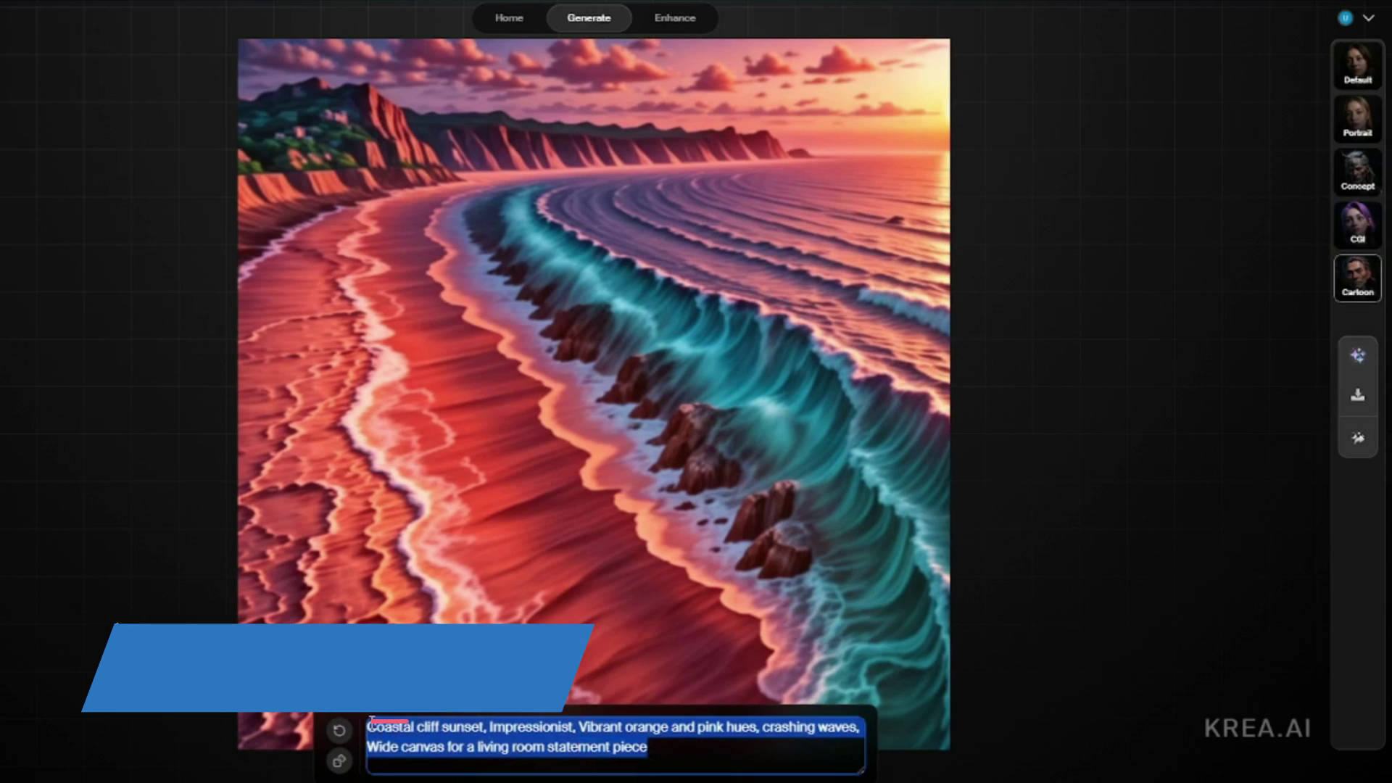
key("BackSpace")
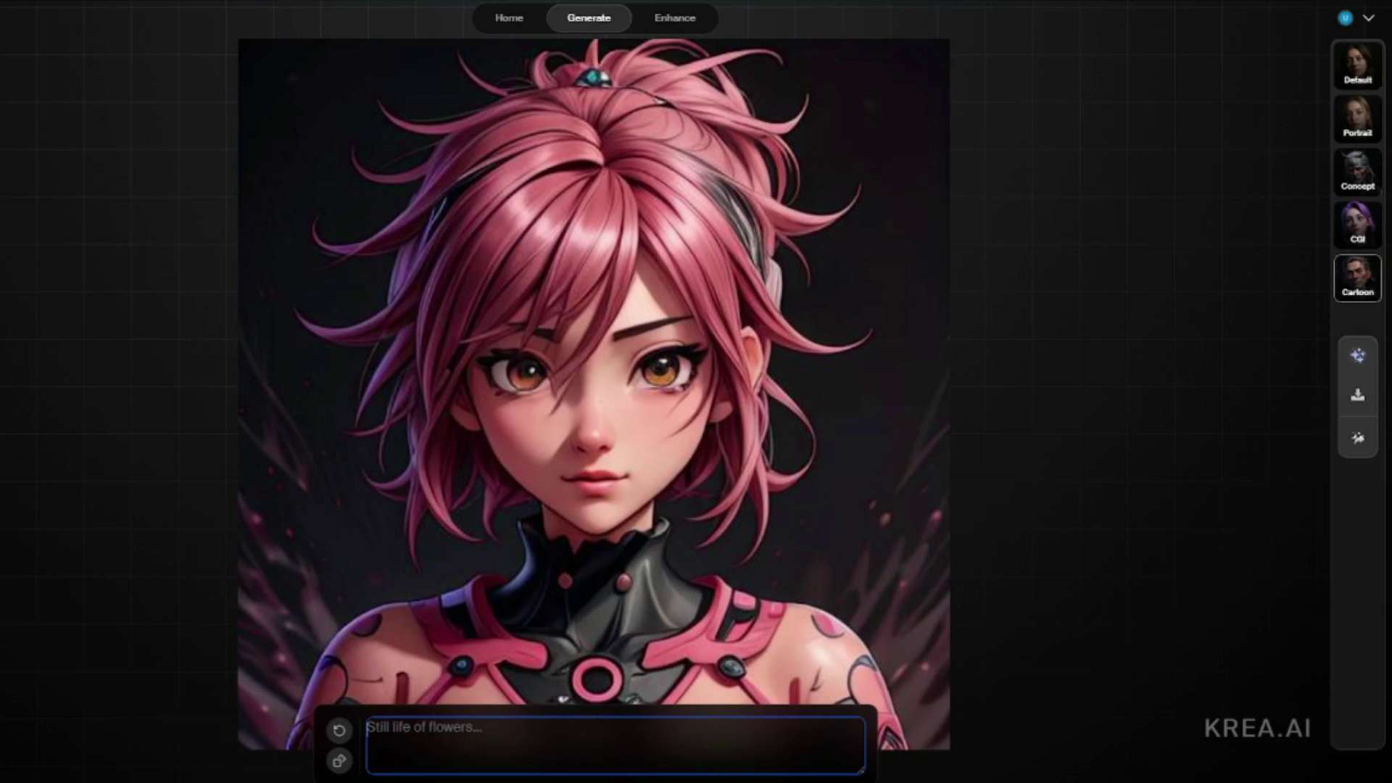
left_click(1357, 65)
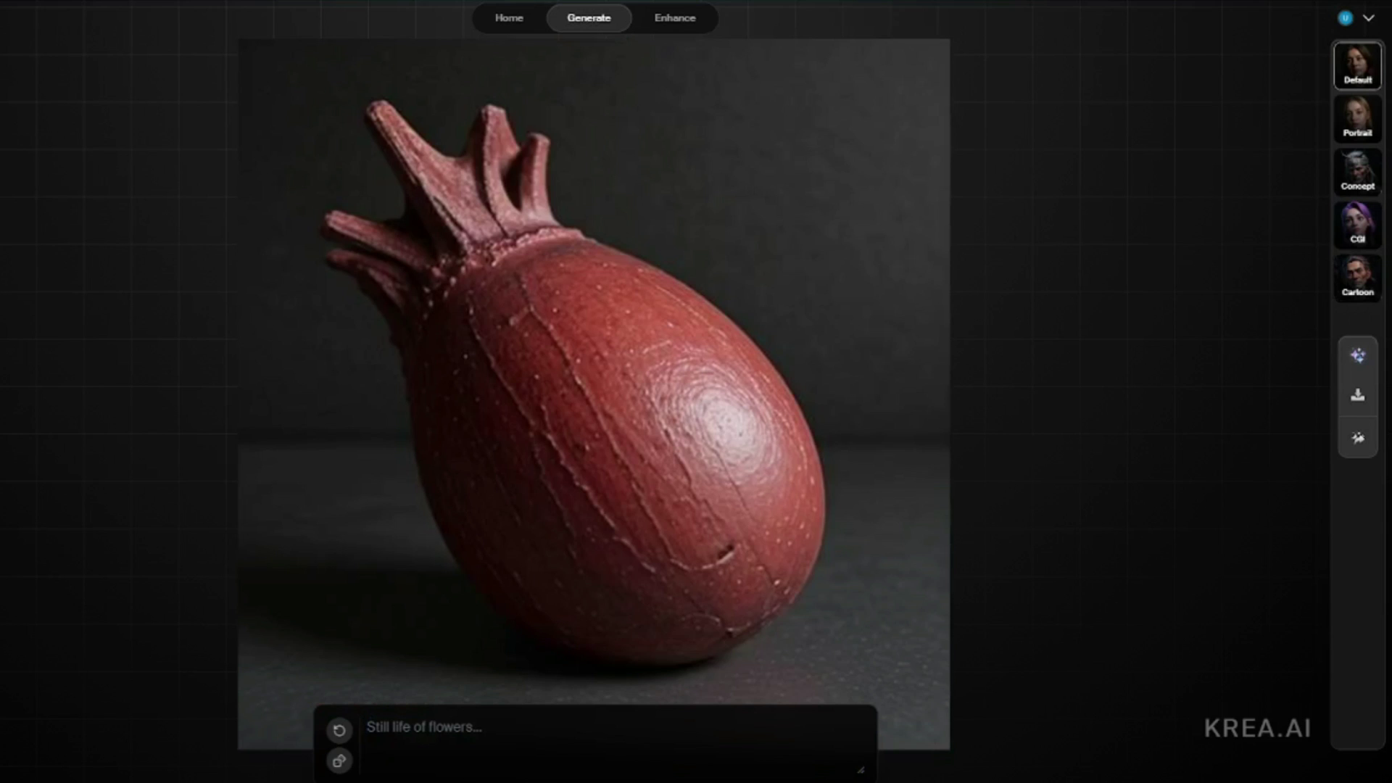
left_click(692, 732)
type("Anime Character - Warrior")
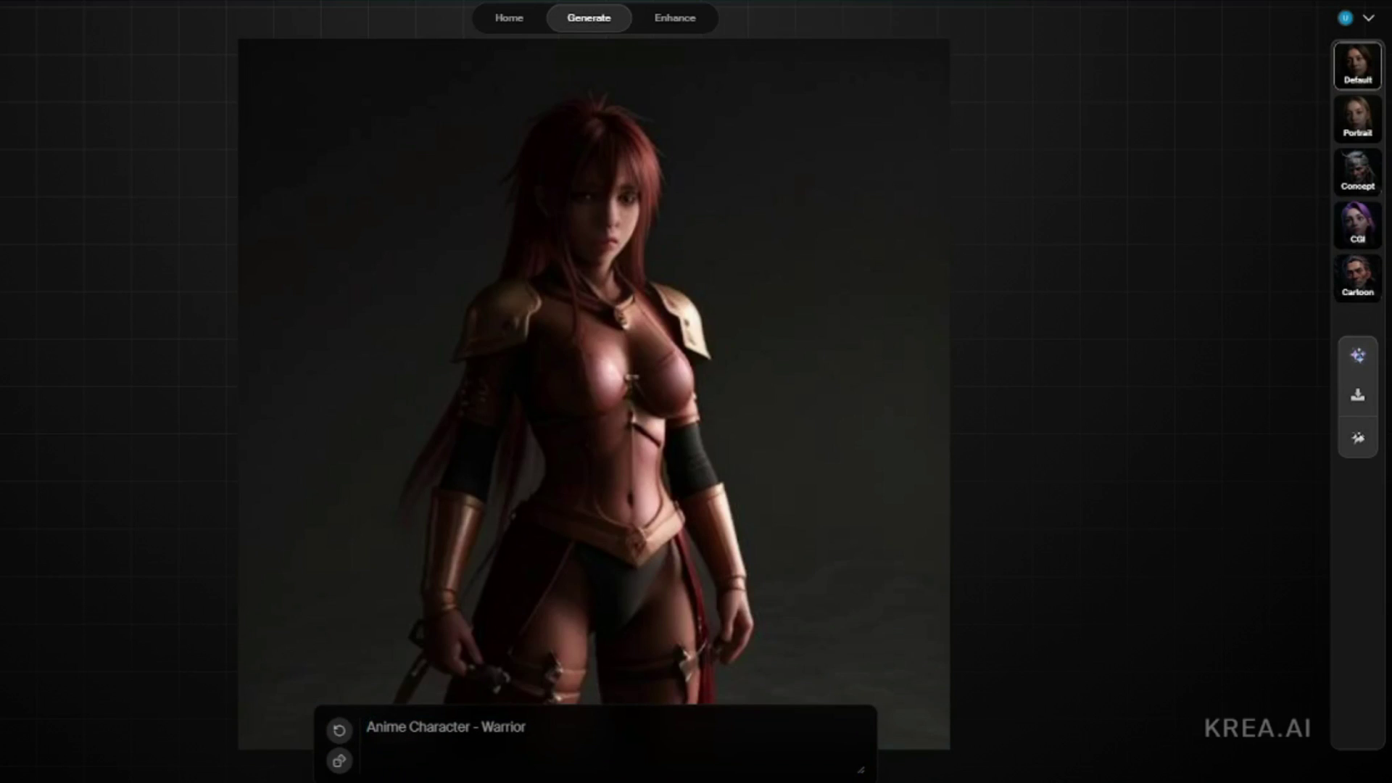
Step: Extend the warrior prompt with ", Anime, Dynamic pose, futuristic armor, Vertical digital illustration for phone wallpaper"
left_click(551, 719)
type(", Anime")
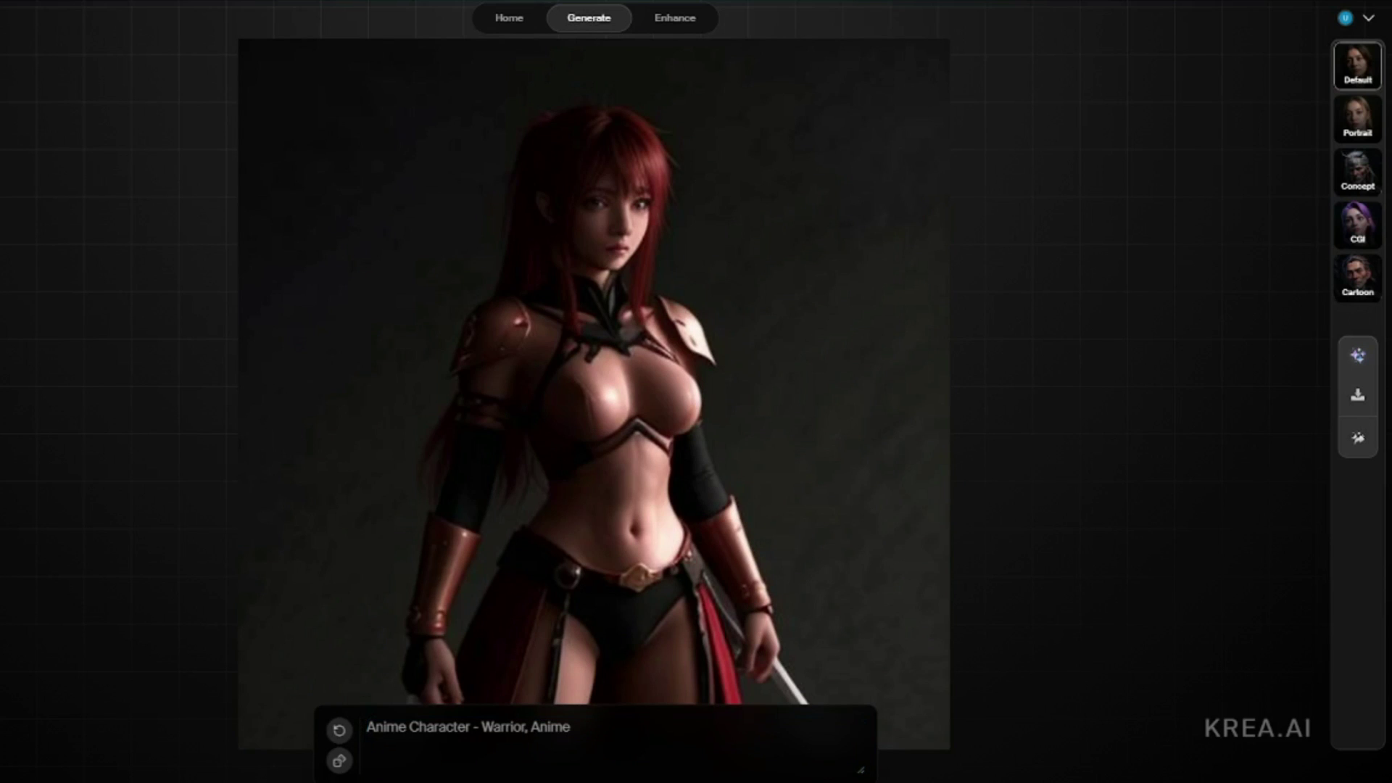
left_click(655, 743)
type(",")
type("Dynamic pose, futuristic armor")
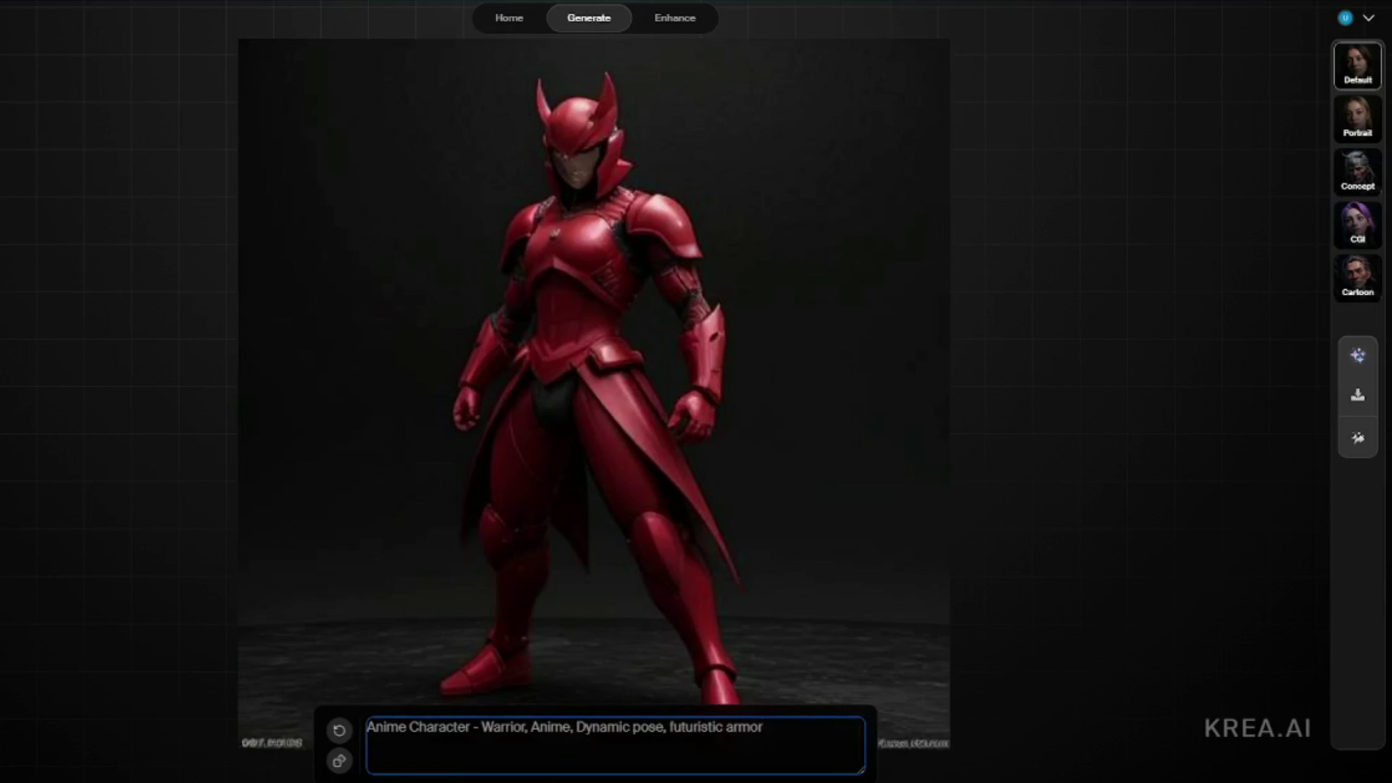
left_click(791, 743)
type(", Vertical digital illustration for phone wallpaper")
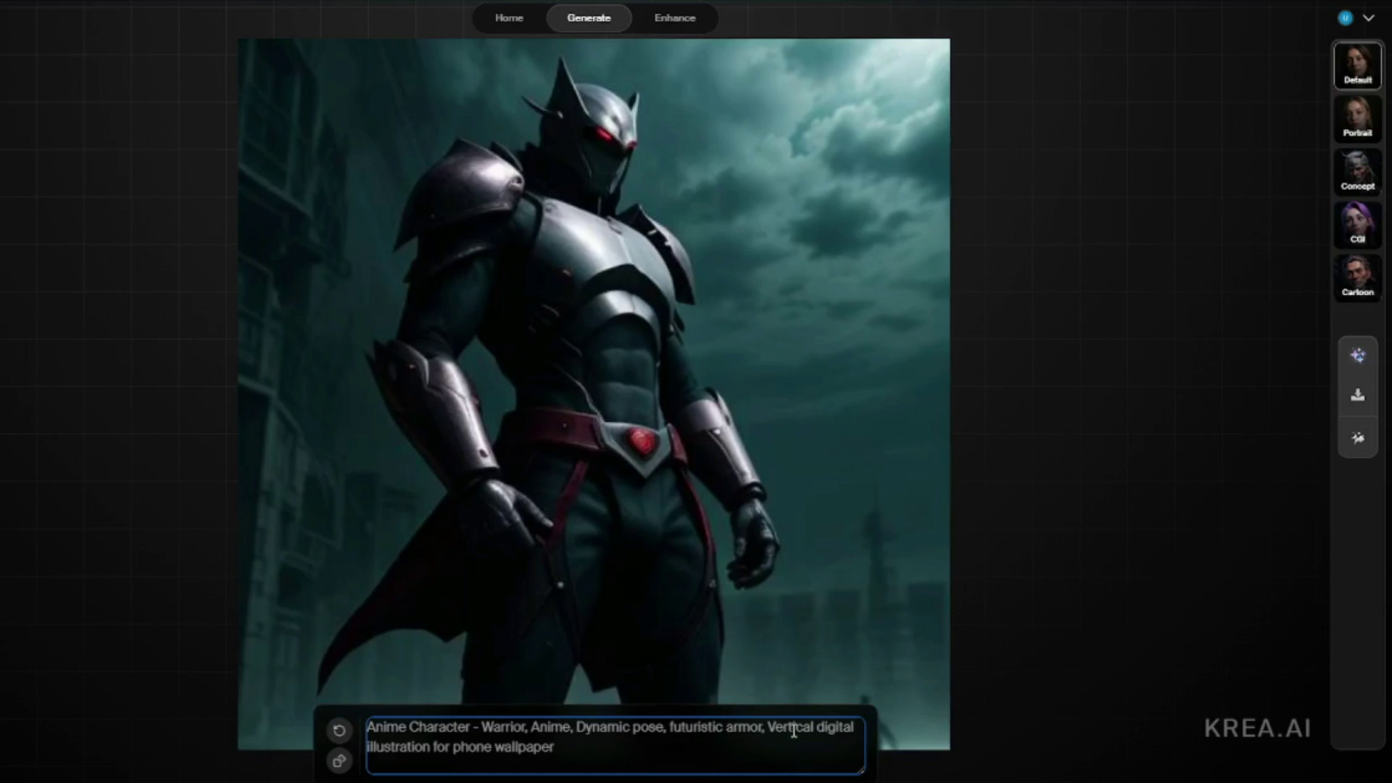
Step: Quick Enhance the Default-style anime warrior, and after trying the CGI and Cartoon styles, enhance its CGI version
left_click(1358, 356)
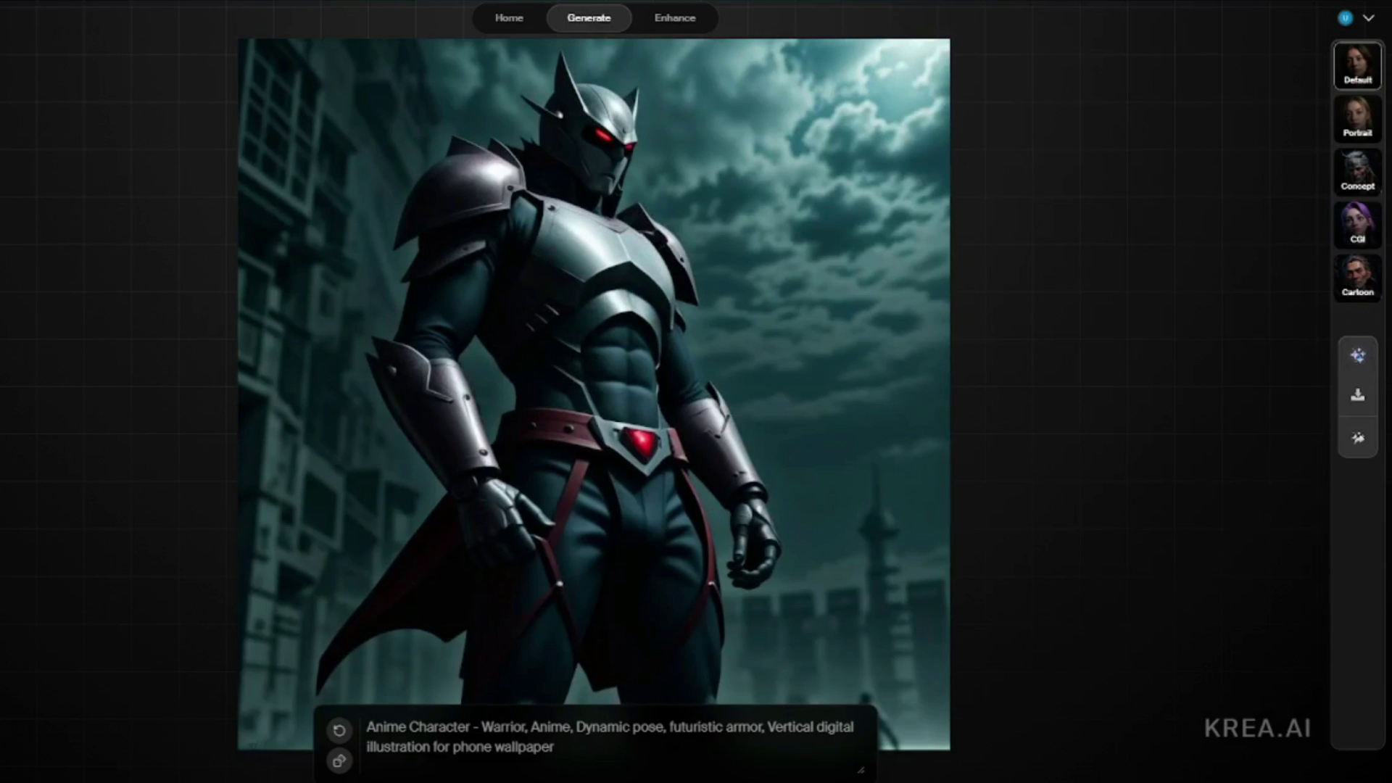
left_click(1358, 233)
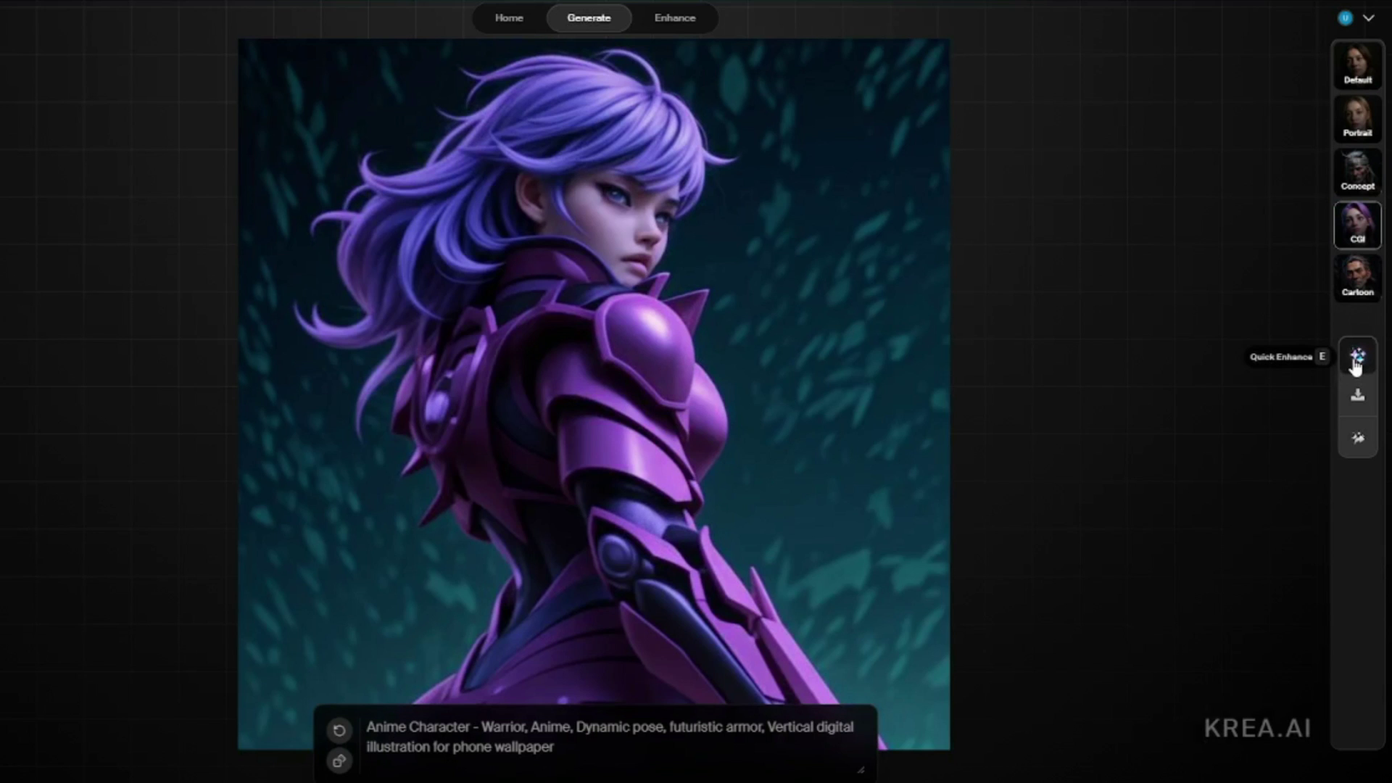
left_click(1355, 290)
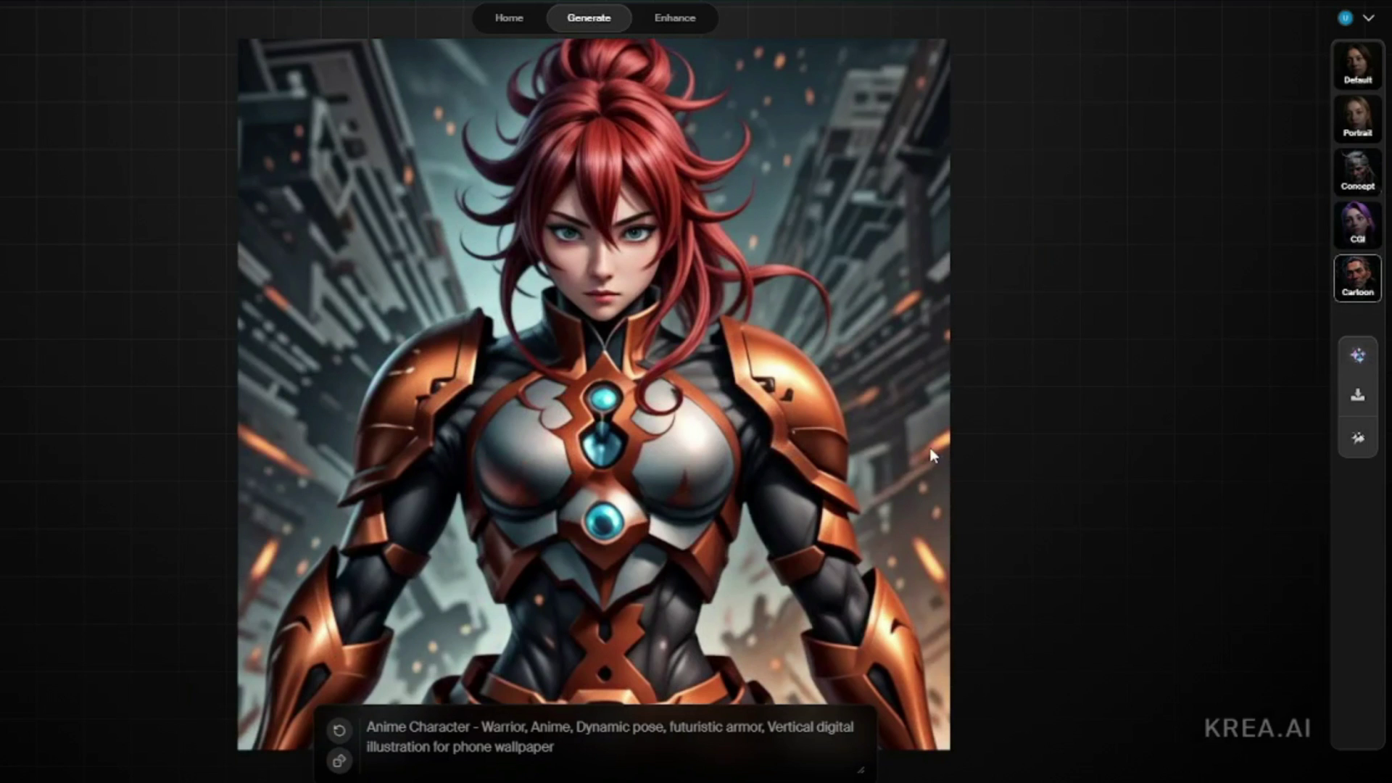
left_click(1357, 224)
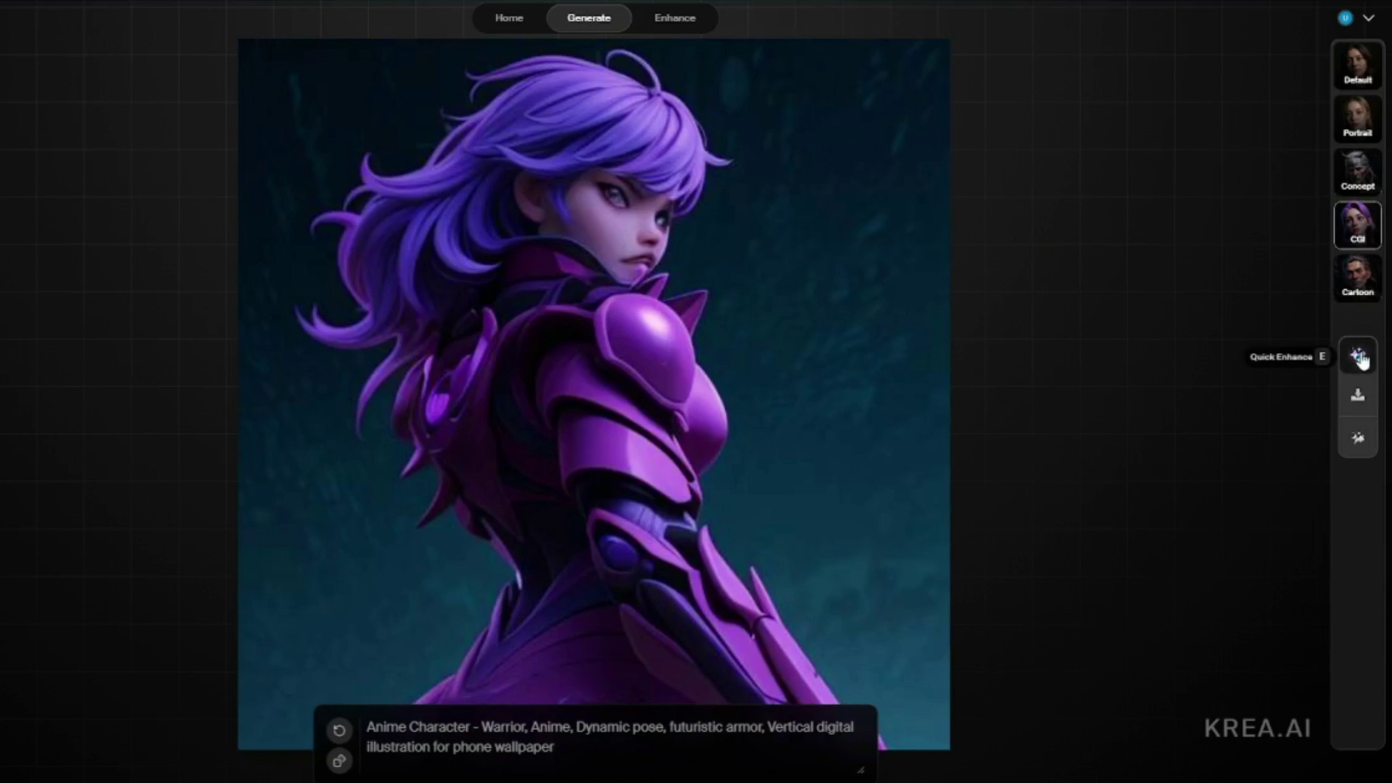
left_click(1359, 357)
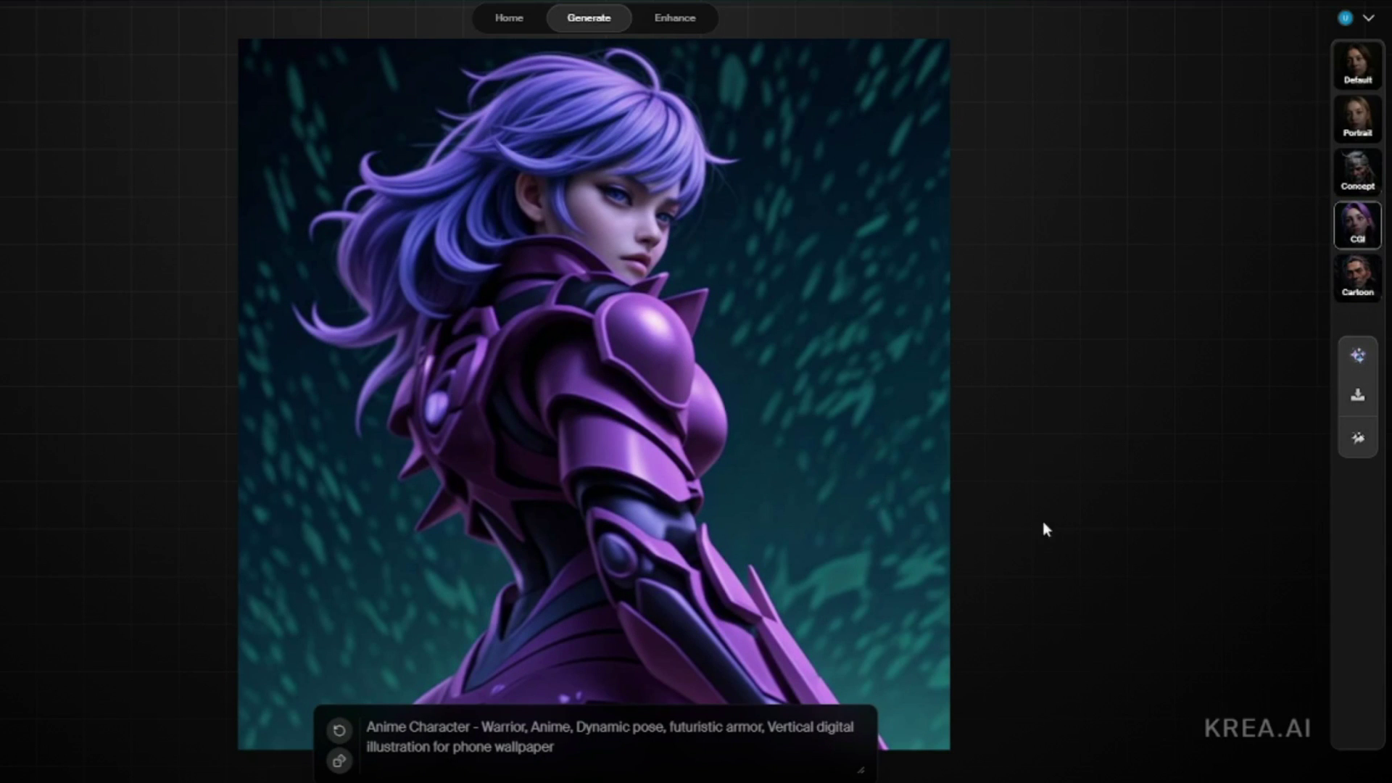
Step: Replace the whole anime warrior prompt with "Futuristic Cityscape," to start a 3D render
left_click_drag(554, 751, 515, 739)
key("ctrl+a")
key("BackSpace")
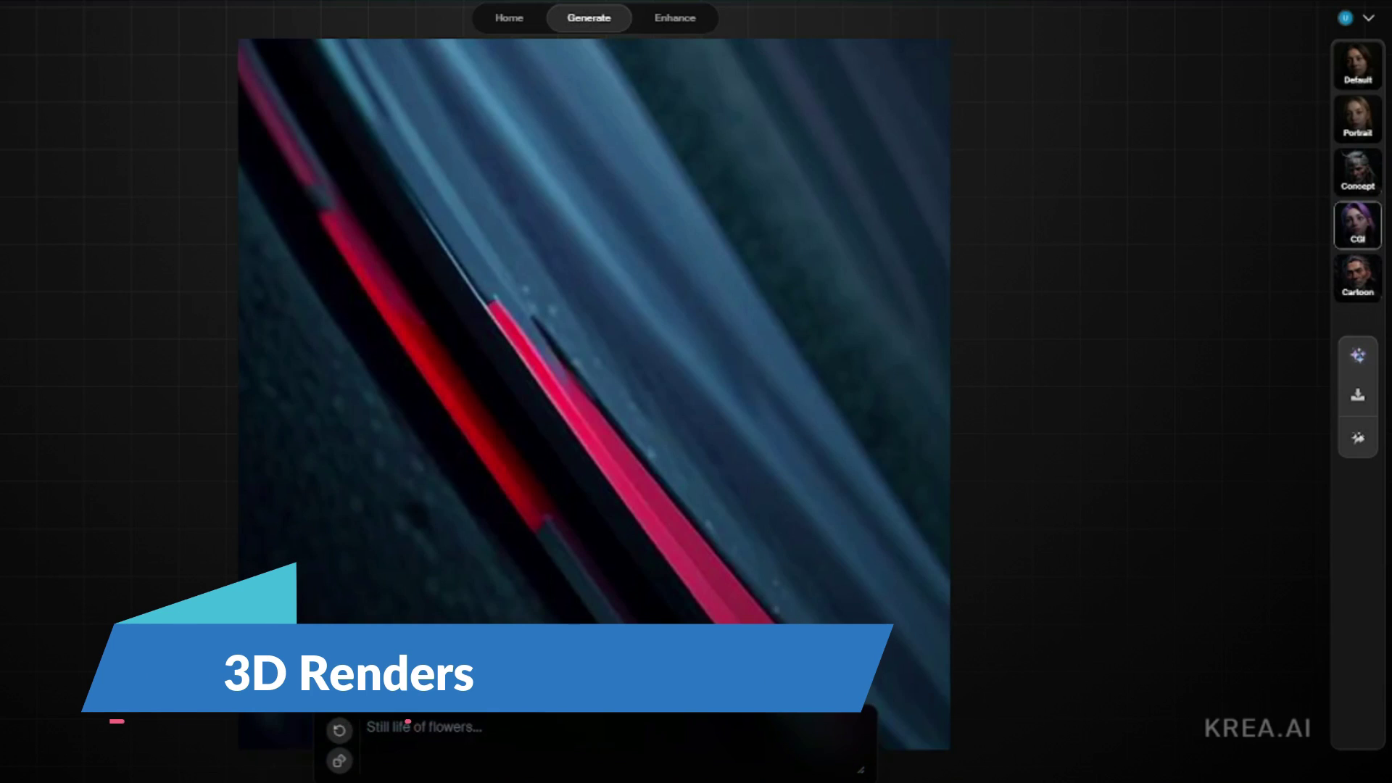
left_click(433, 736)
type("Futuristic Cityscape")
type(",")
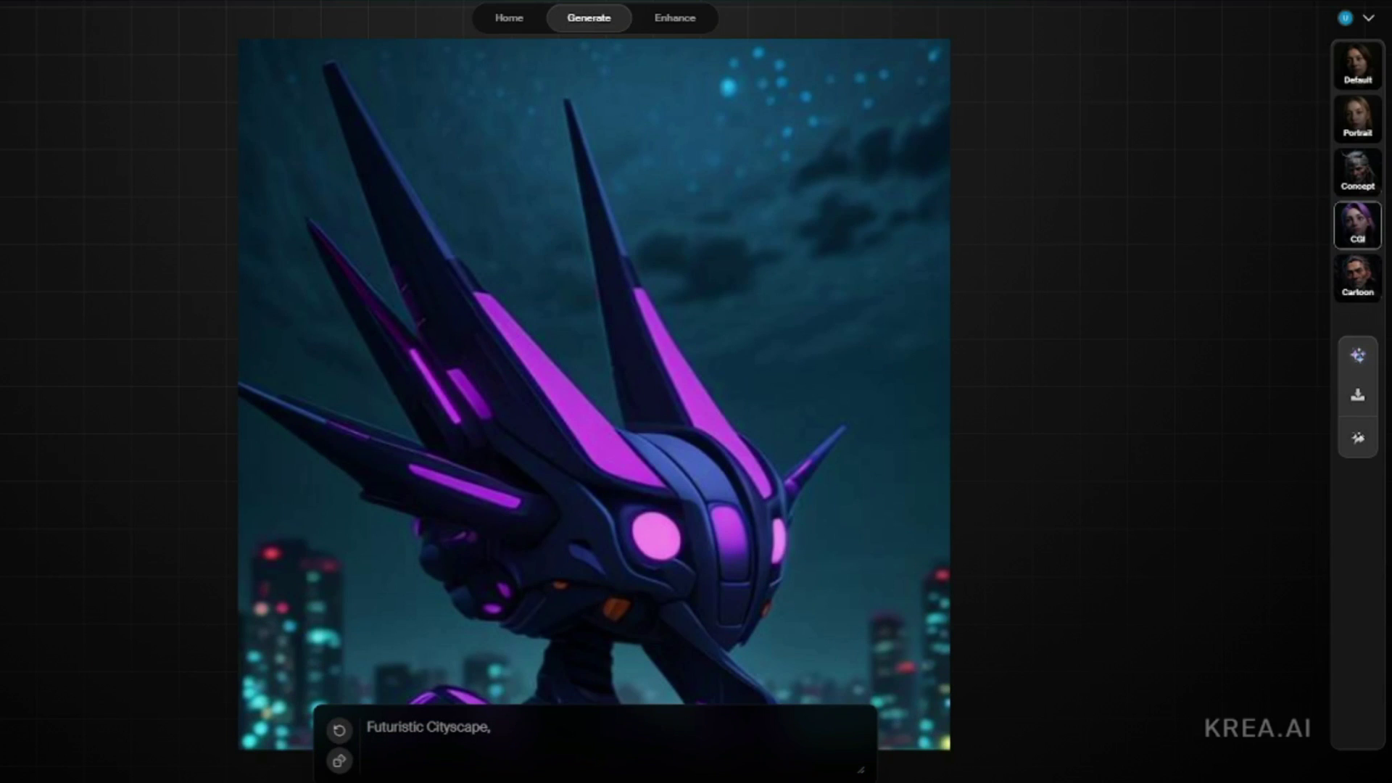
Step: Append "Sci-Fi, Skyscrapers, flying cars, neon lights, High-resolution 3D render suitable for digital displays" to the cityscape prompt
left_click(700, 734)
type("Sci-Fi")
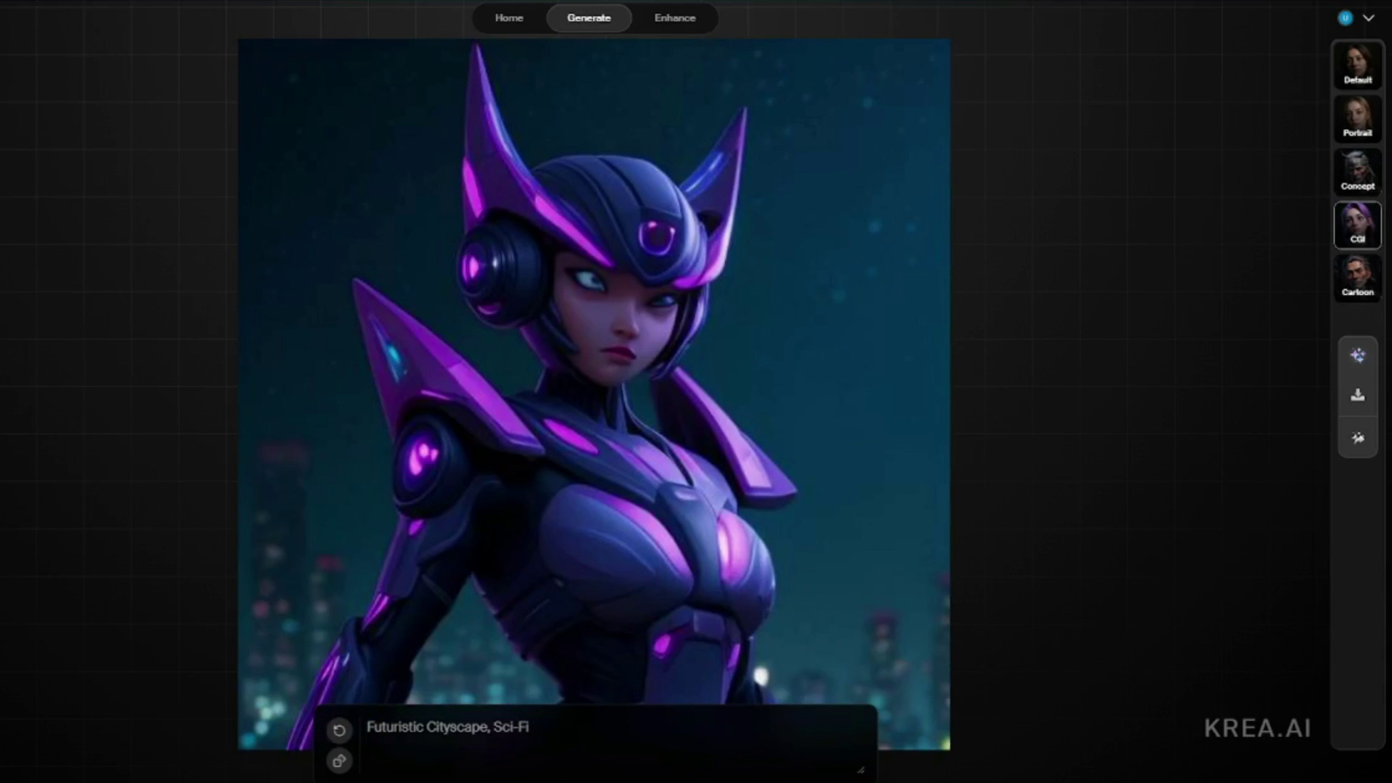
left_click(602, 733)
type(",")
type("Skyscrapers, flying cars, neon lights")
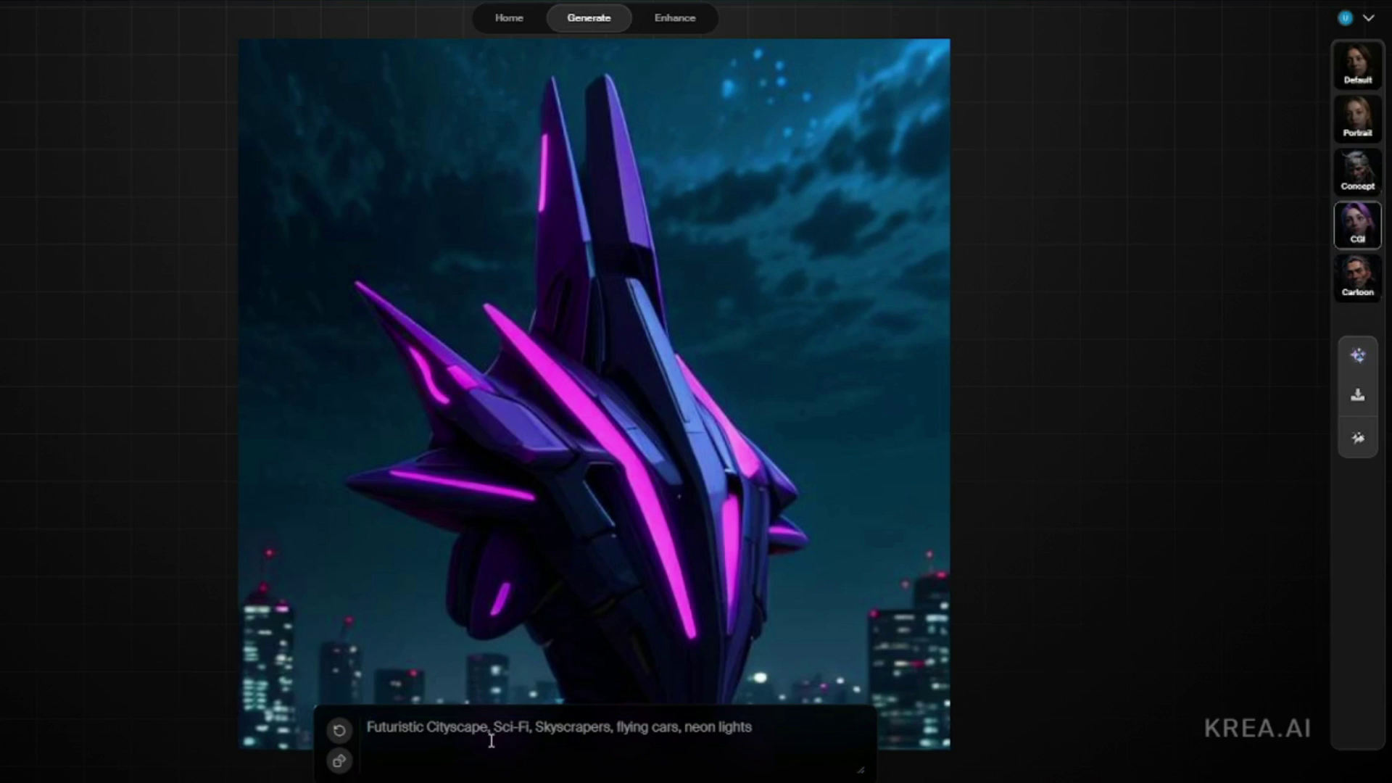
left_click(781, 729)
type(",")
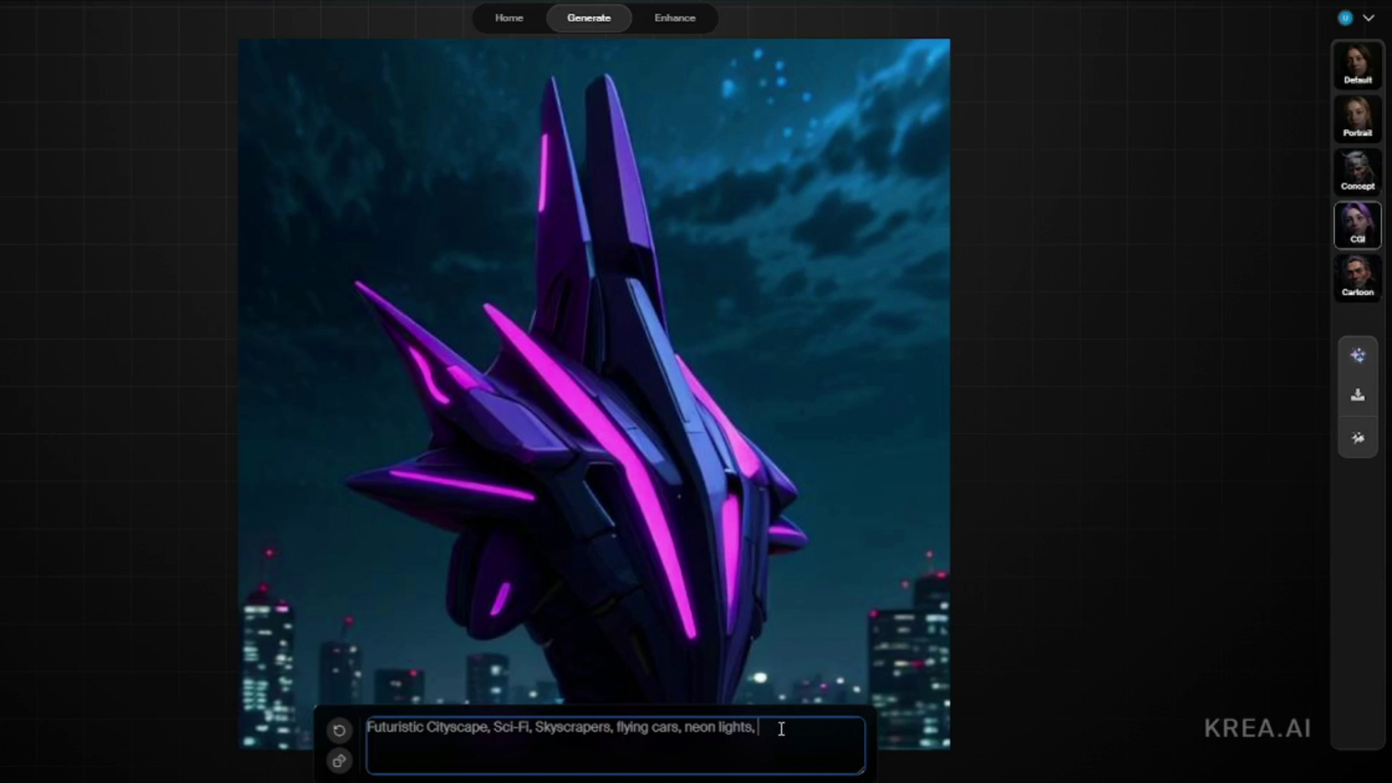
type("High-resolution 3D render suitable for digital displays")
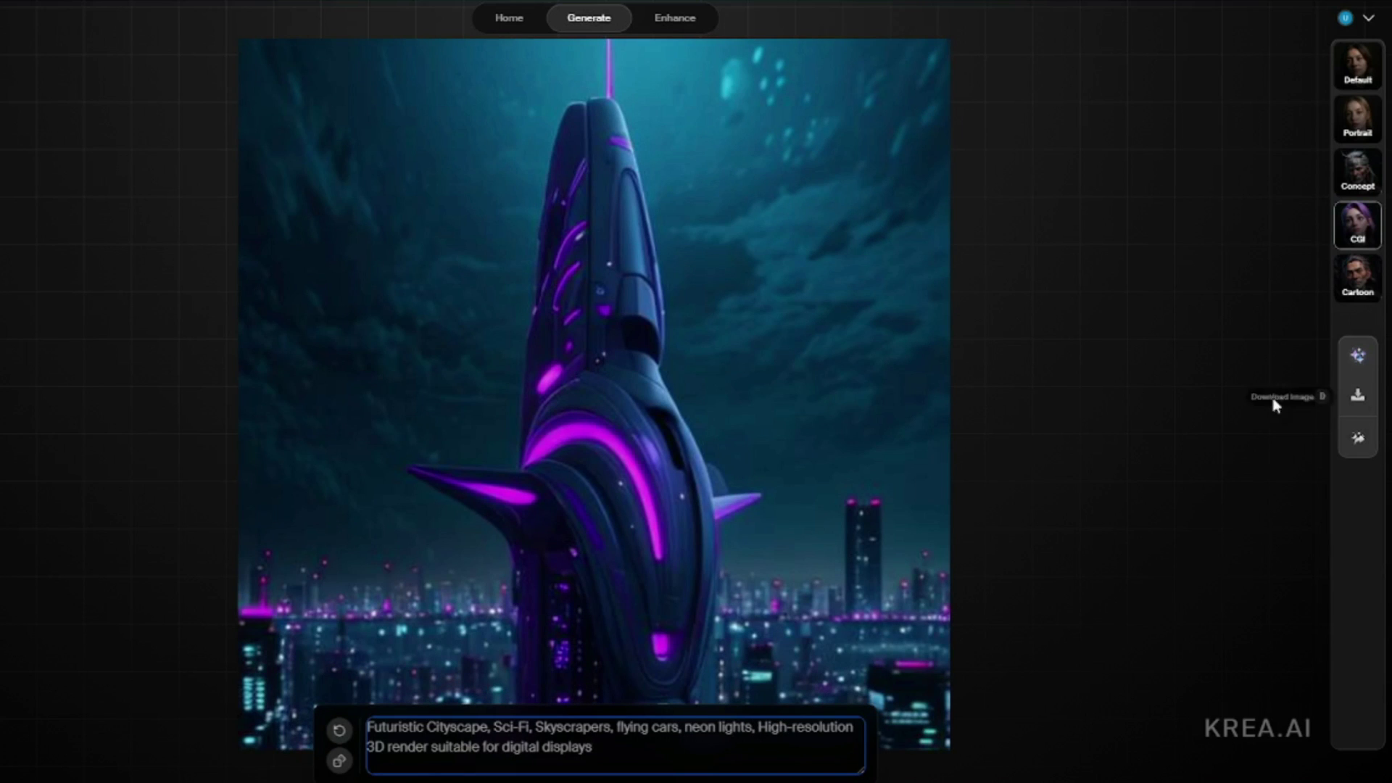
Step: Quick Enhance the futuristic cityscape in the CGI style and again in the Default style
left_click(1353, 359)
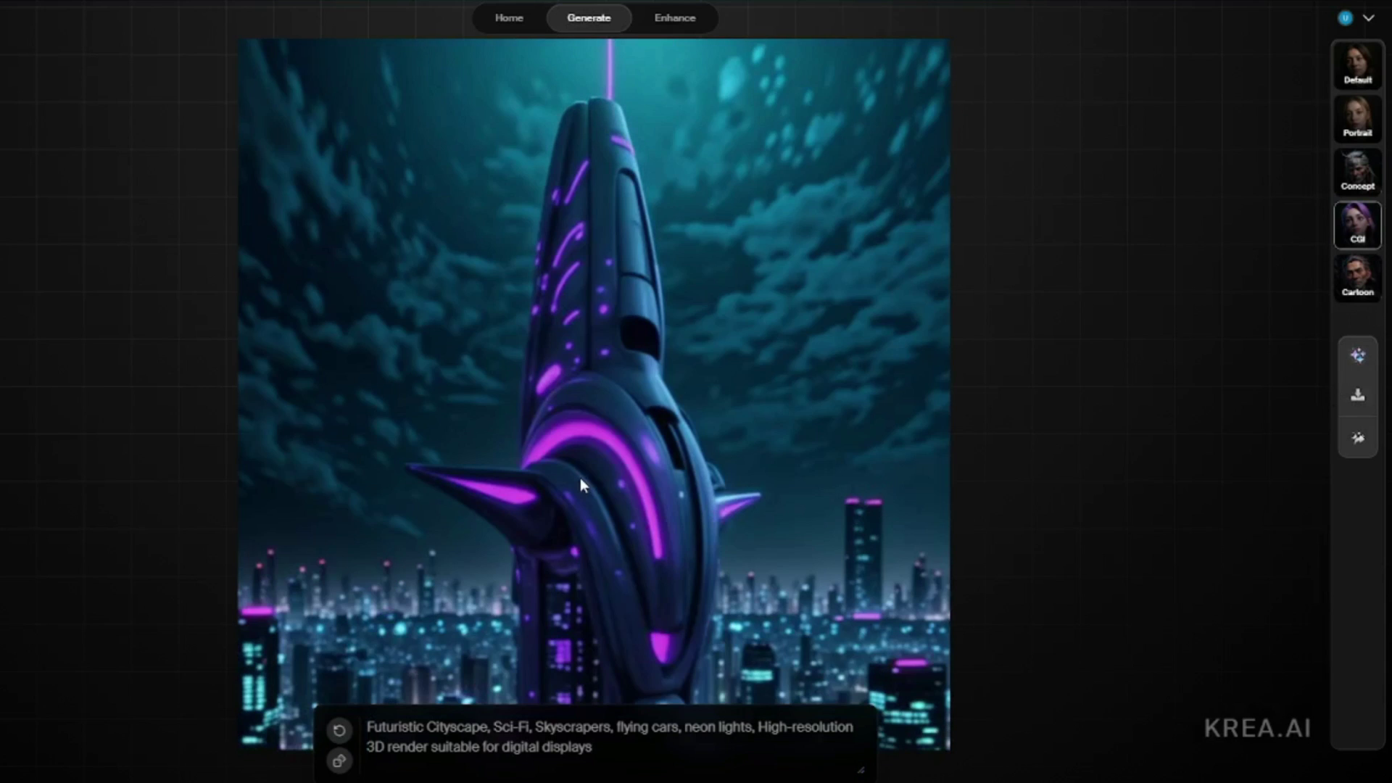
left_click(1360, 72)
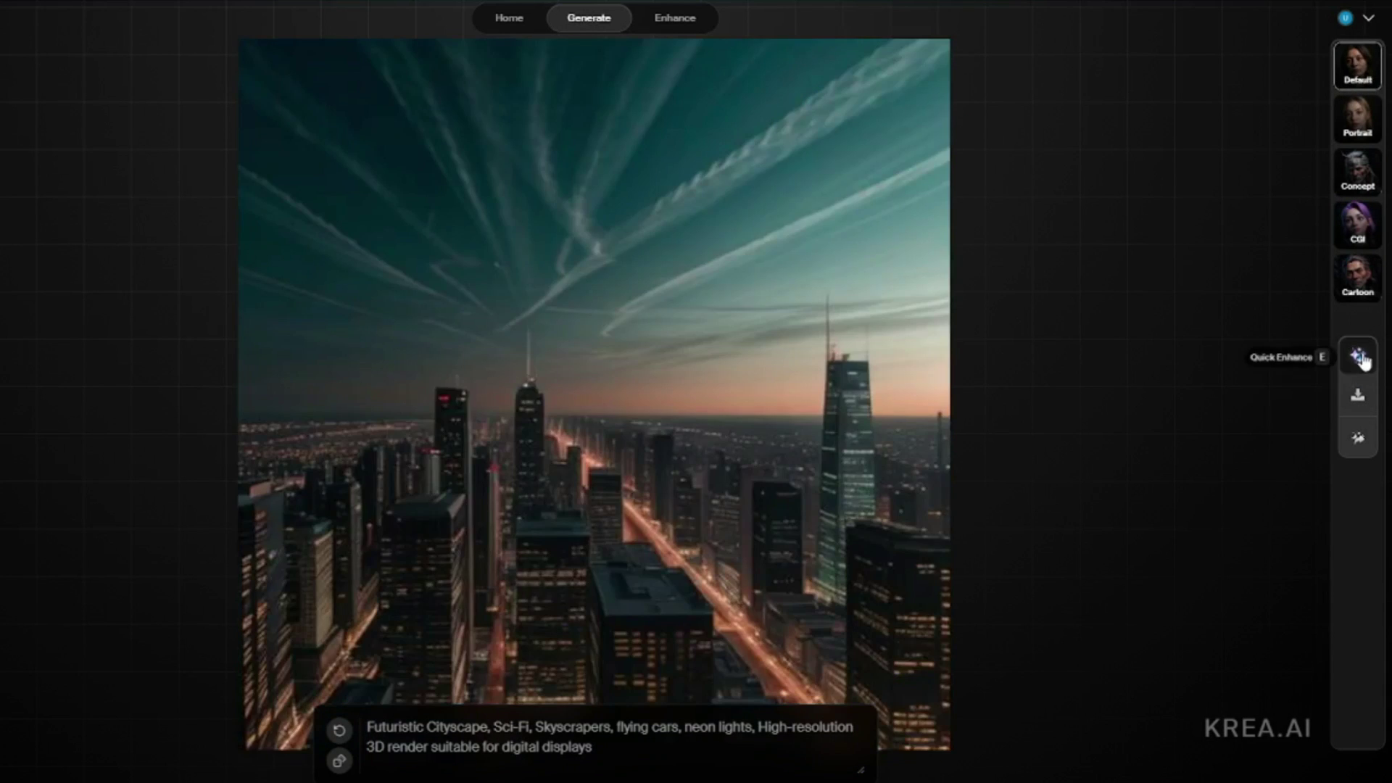
left_click(1359, 356)
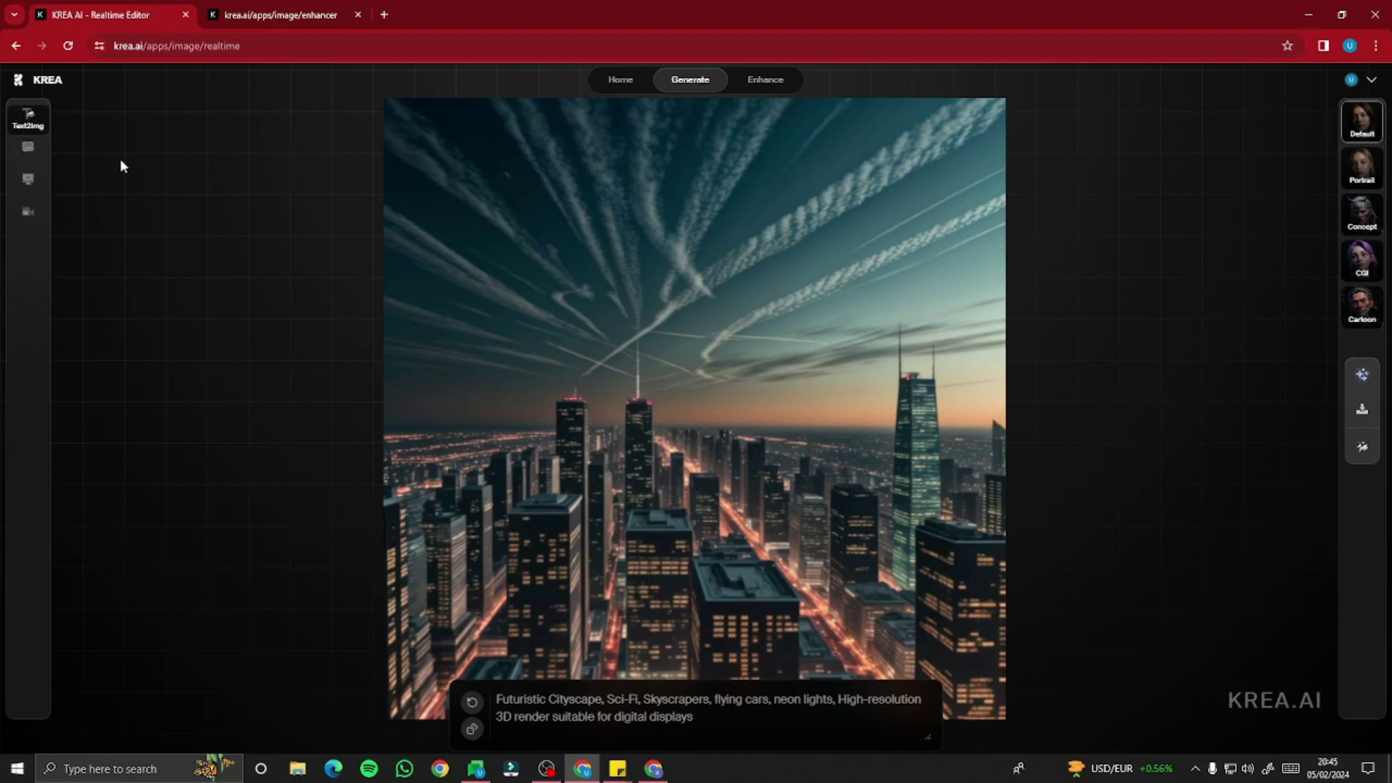
Step: Switch to Img2Img mode and add the photo of the young man in a bomber jacket to the canvas
left_click(33, 164)
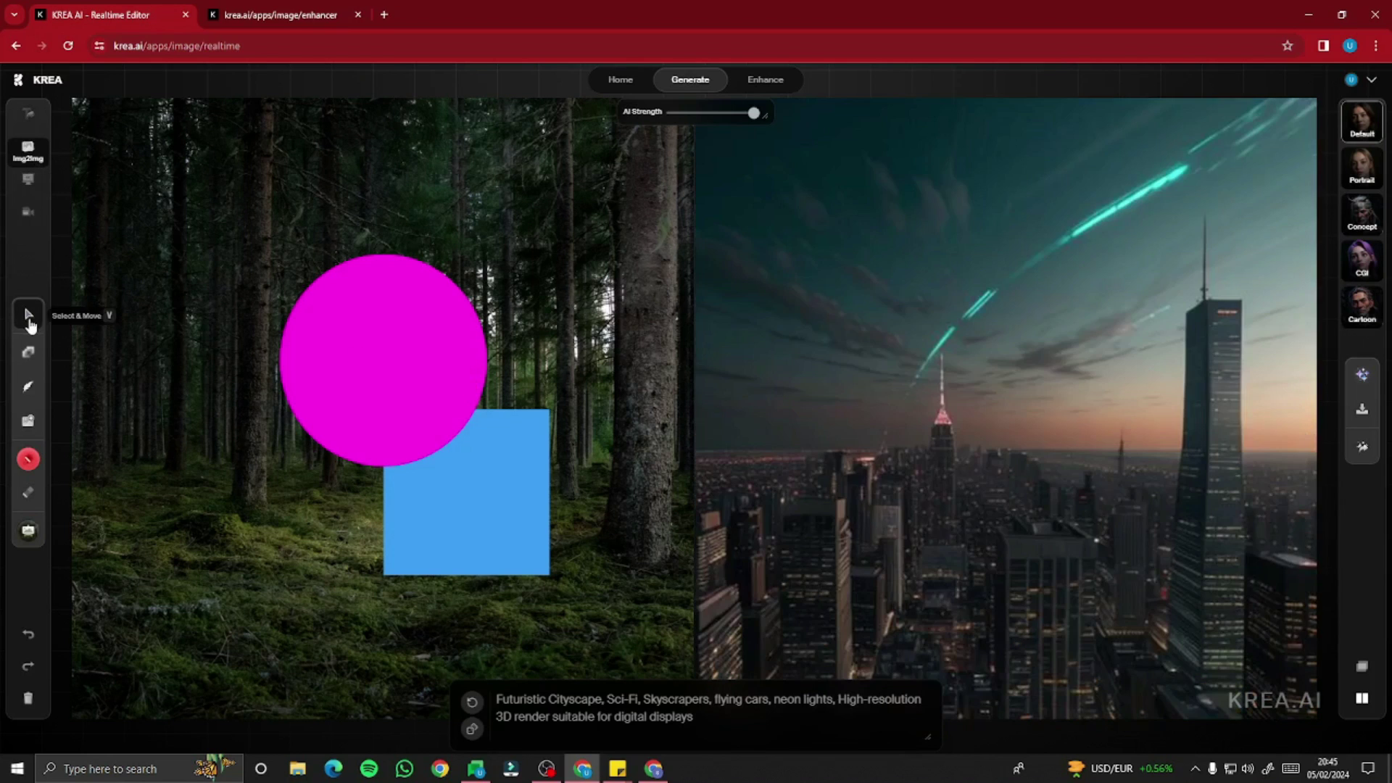
left_click(29, 352)
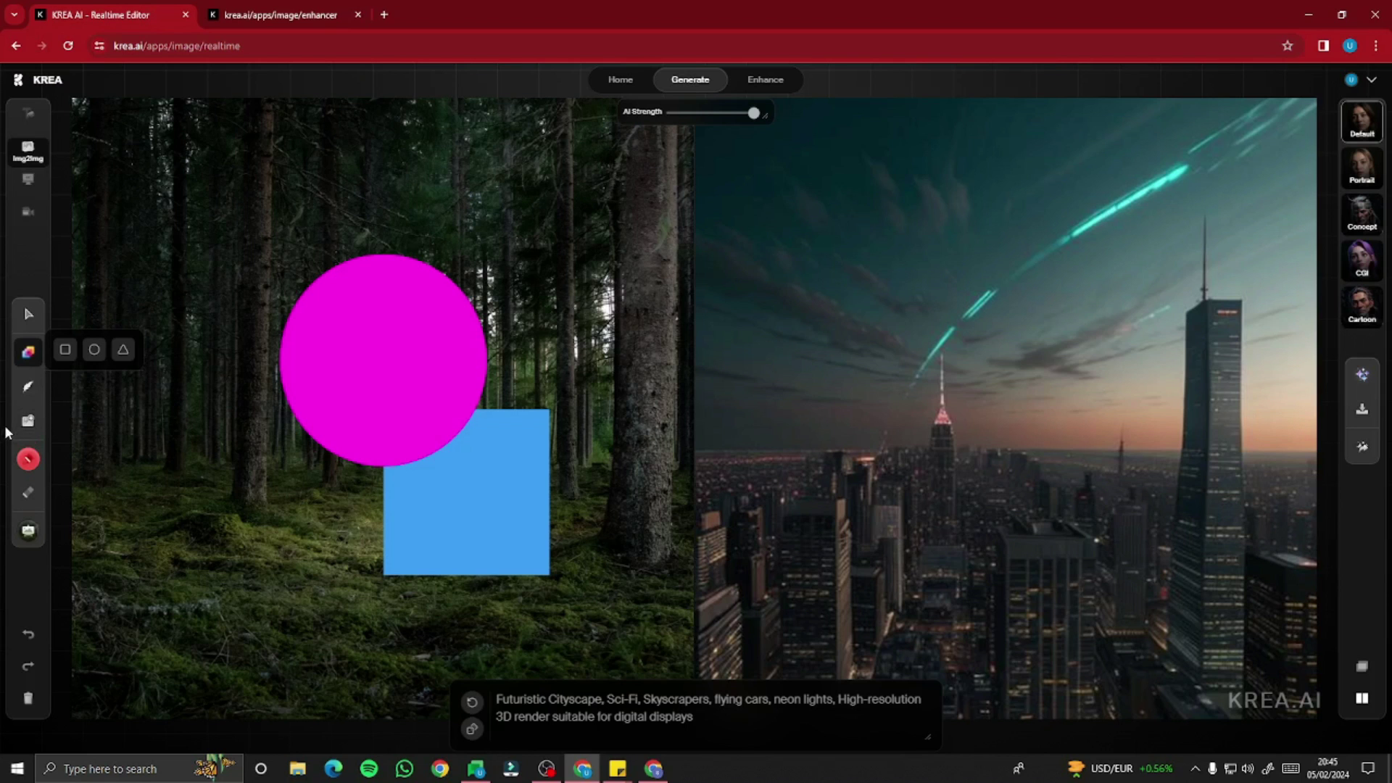
left_click(27, 420)
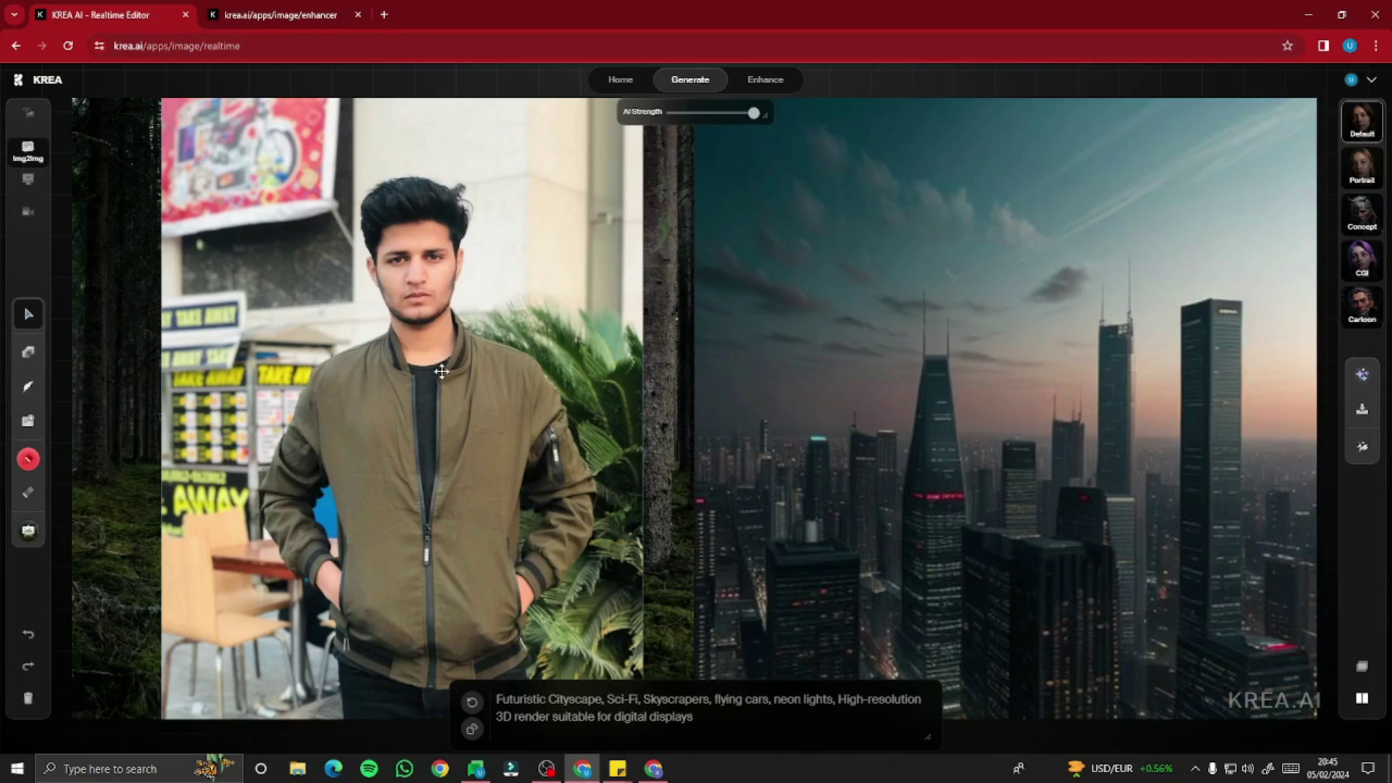
Step: Replace the prompt with the pasted young man portrait text, putting commas between "Young man", "Realistic" and "Soft natural lighting, subtle makeup"
left_click(711, 725)
key("ctrl+a")
key("BackSpace")
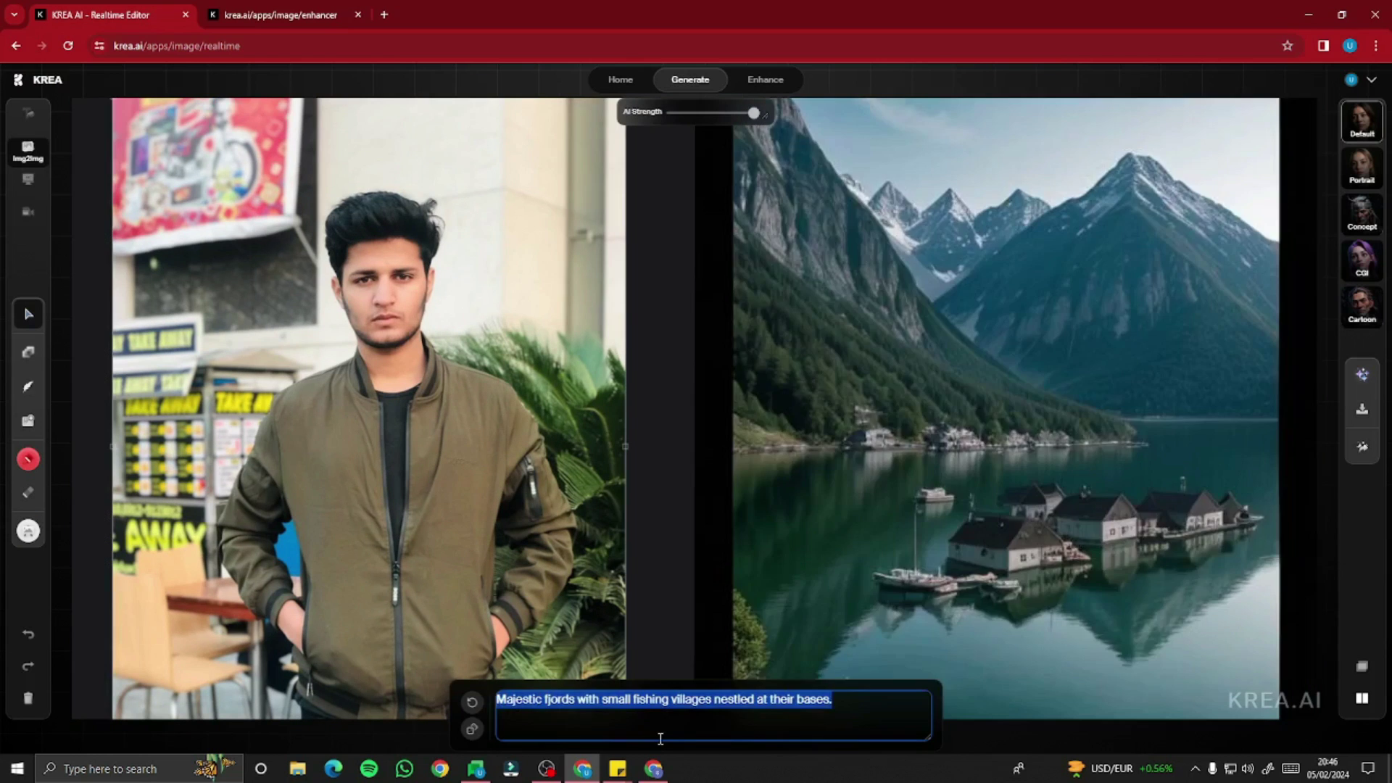
key("BackSpace")
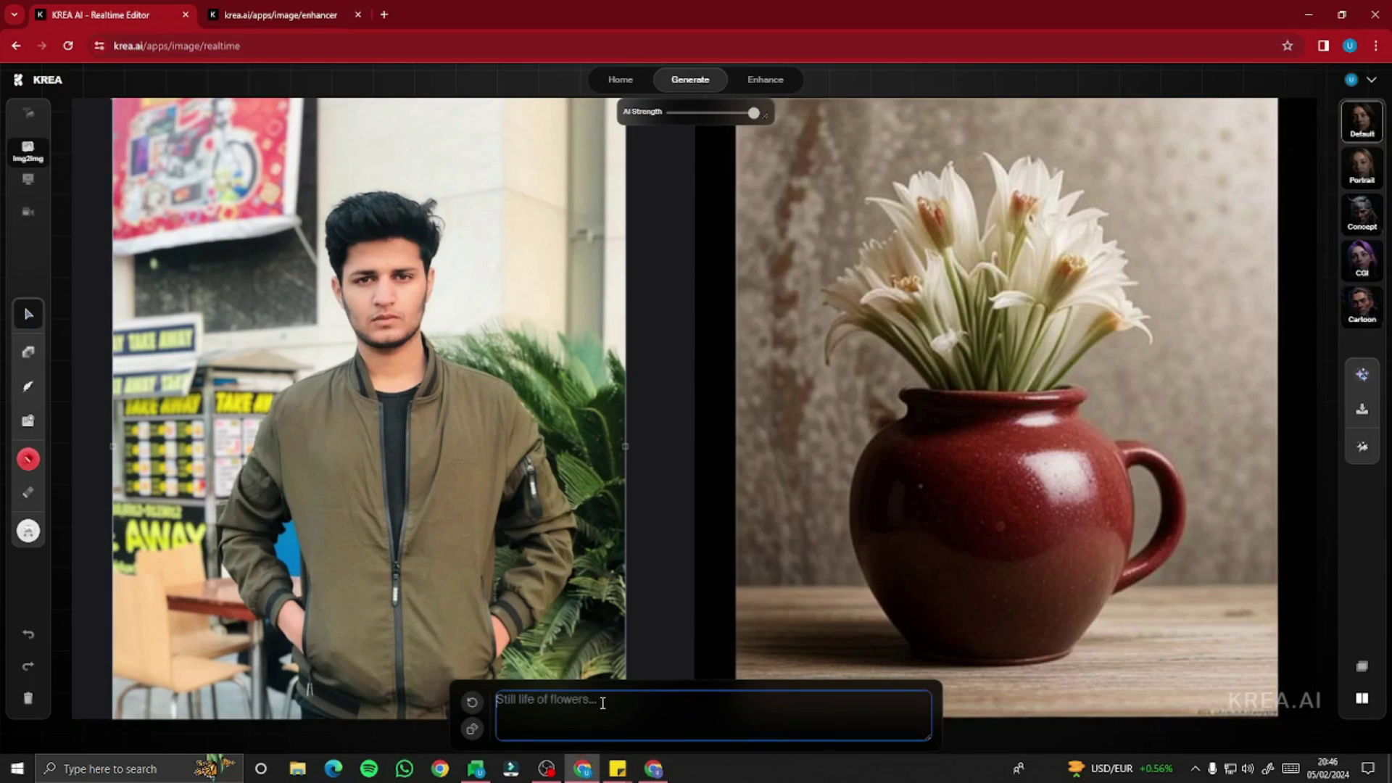
key("ctrl+v")
key("BackSpace")
key("BackSpace")
key("BackSpace")
key("BackSpace")
type(",")
key("Delete")
key("Delete")
key("Delete")
key("Delete")
key("Delete")
key("Delete")
key("Delete")
key("Delete")
key("Delete")
key("BackSpace")
type(",")
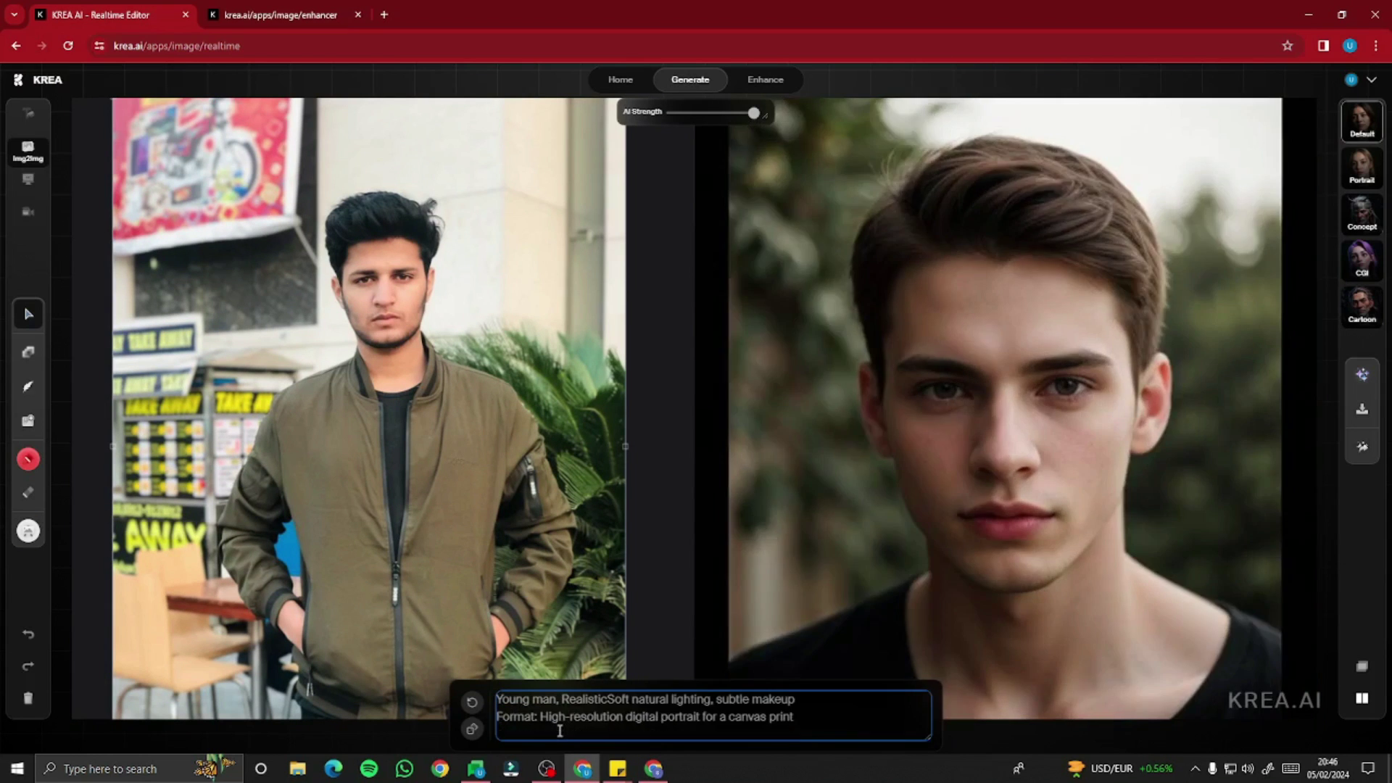
Step: Replace the line break and "Format:" label before "High-resolution digital portrait for a canvas print" with a comma
key("BackSpace")
key("BackSpace")
key("BackSpace")
key("BackSpace")
key("BackSpace")
key("BackSpace")
key("BackSpace")
key("BackSpace")
key("BackSpace")
key("BackSpace")
key("BackSpace")
type(",")
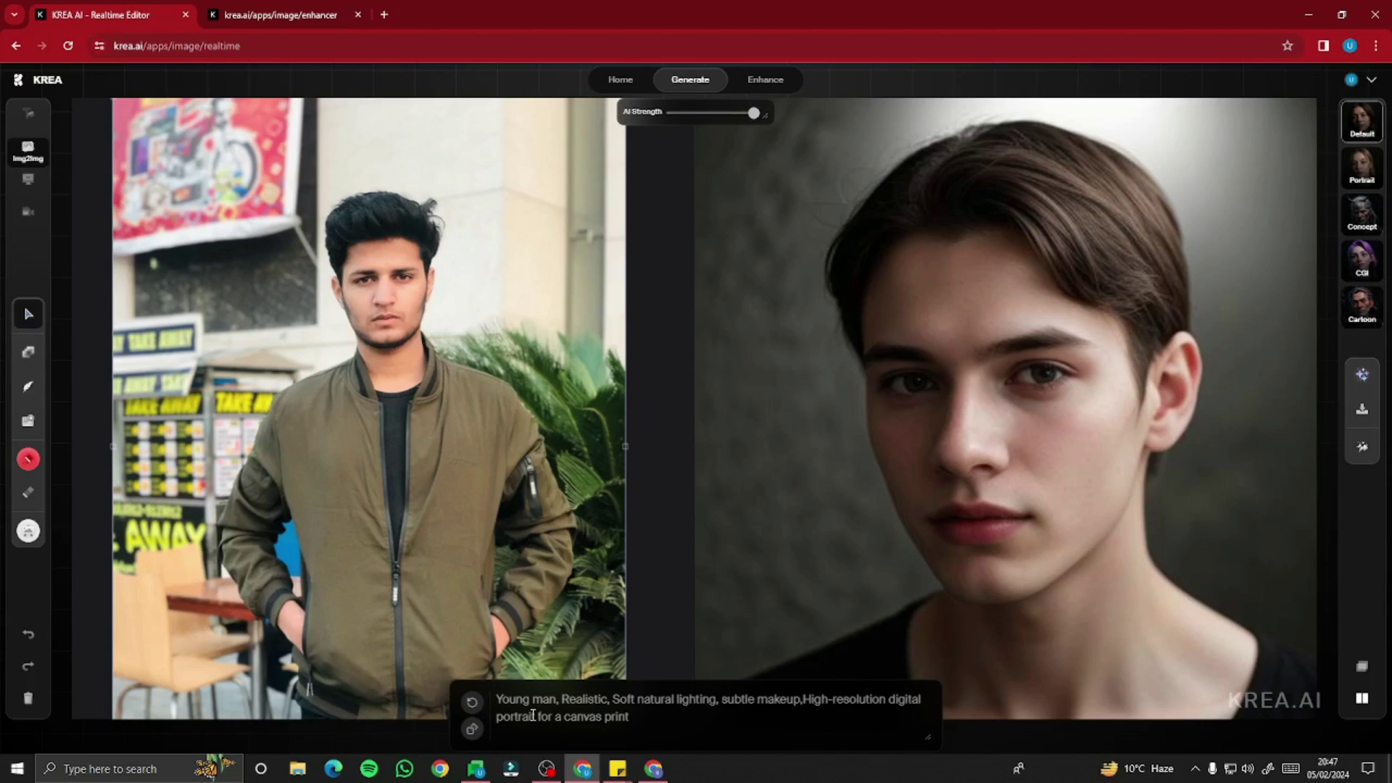
left_click(651, 703)
double_click(654, 701)
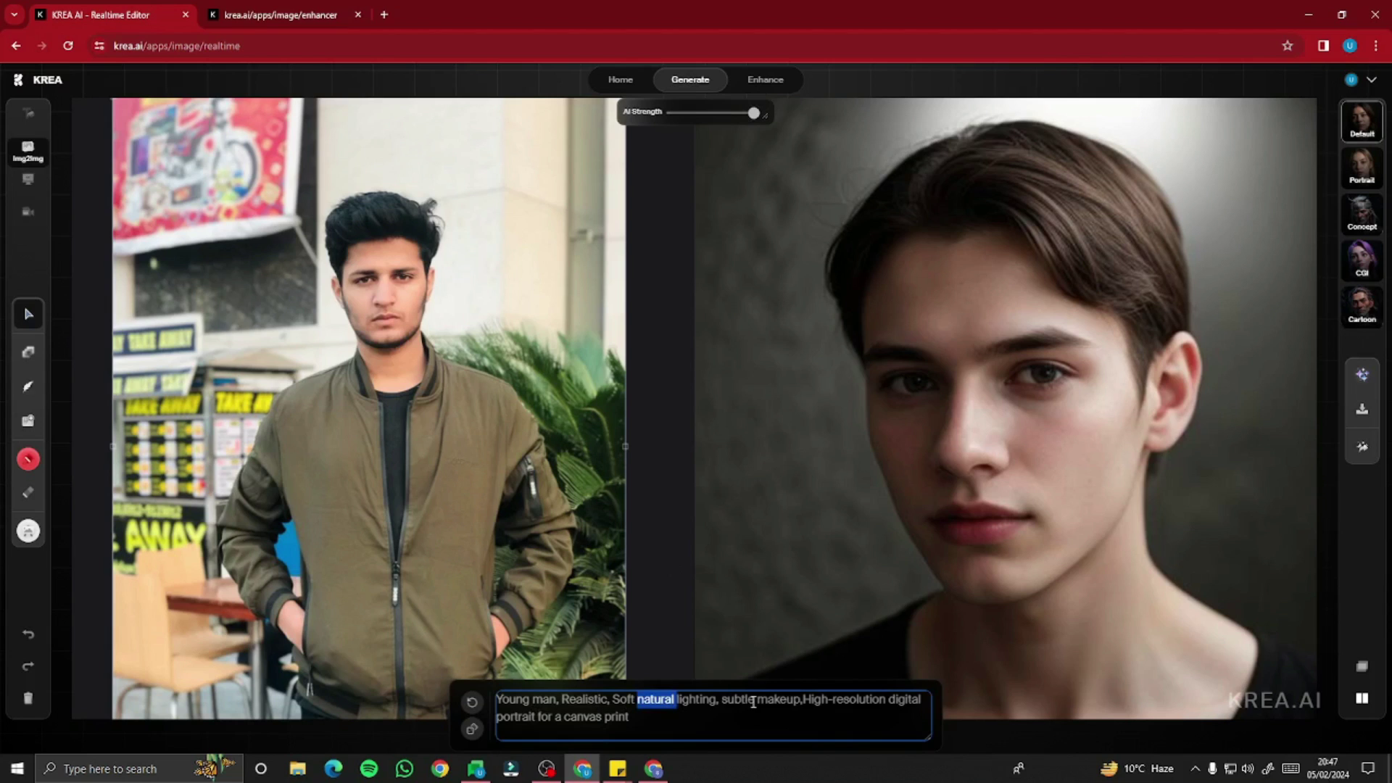
left_click(744, 701)
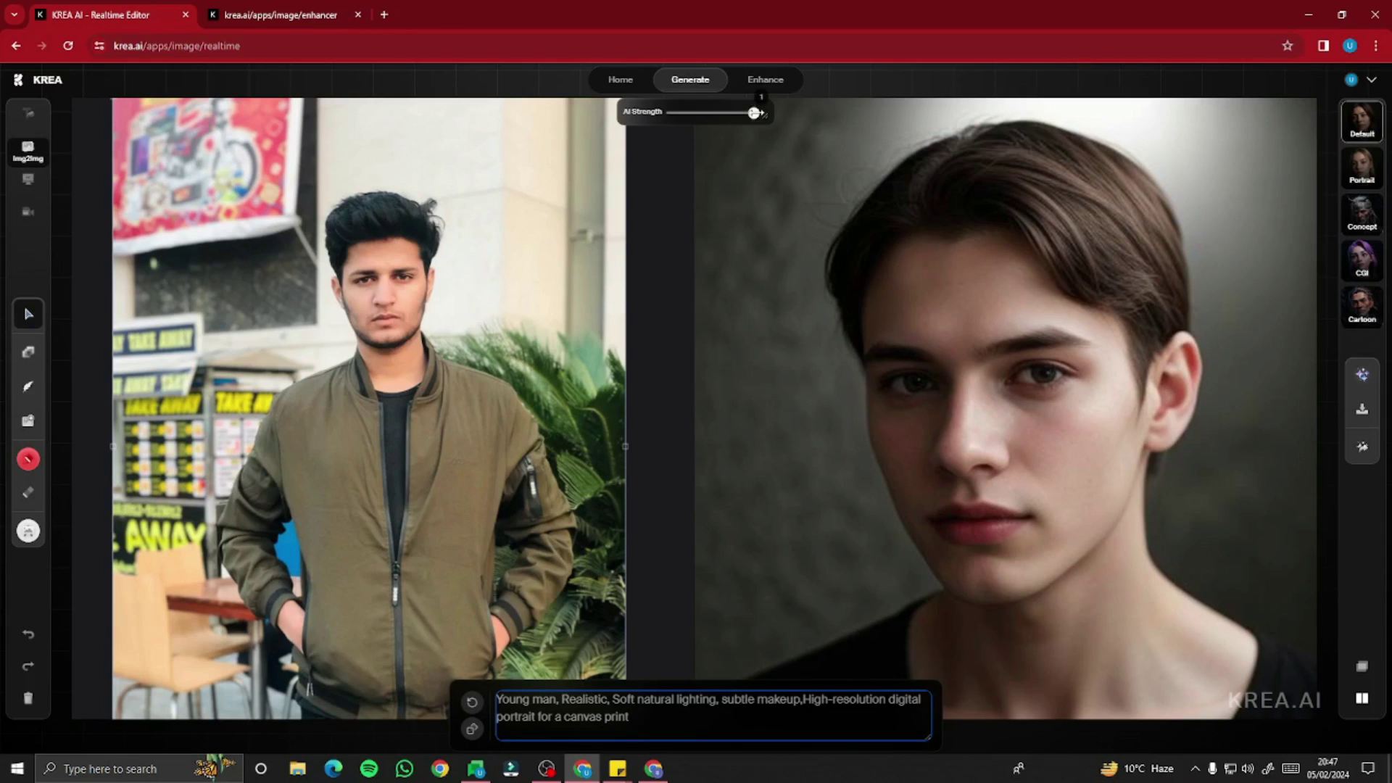
Step: Lower the AI Strength to about the midpoint, try 0.03, and return it to about the midpoint
left_click(753, 114)
left_click_drag(754, 120, 717, 115)
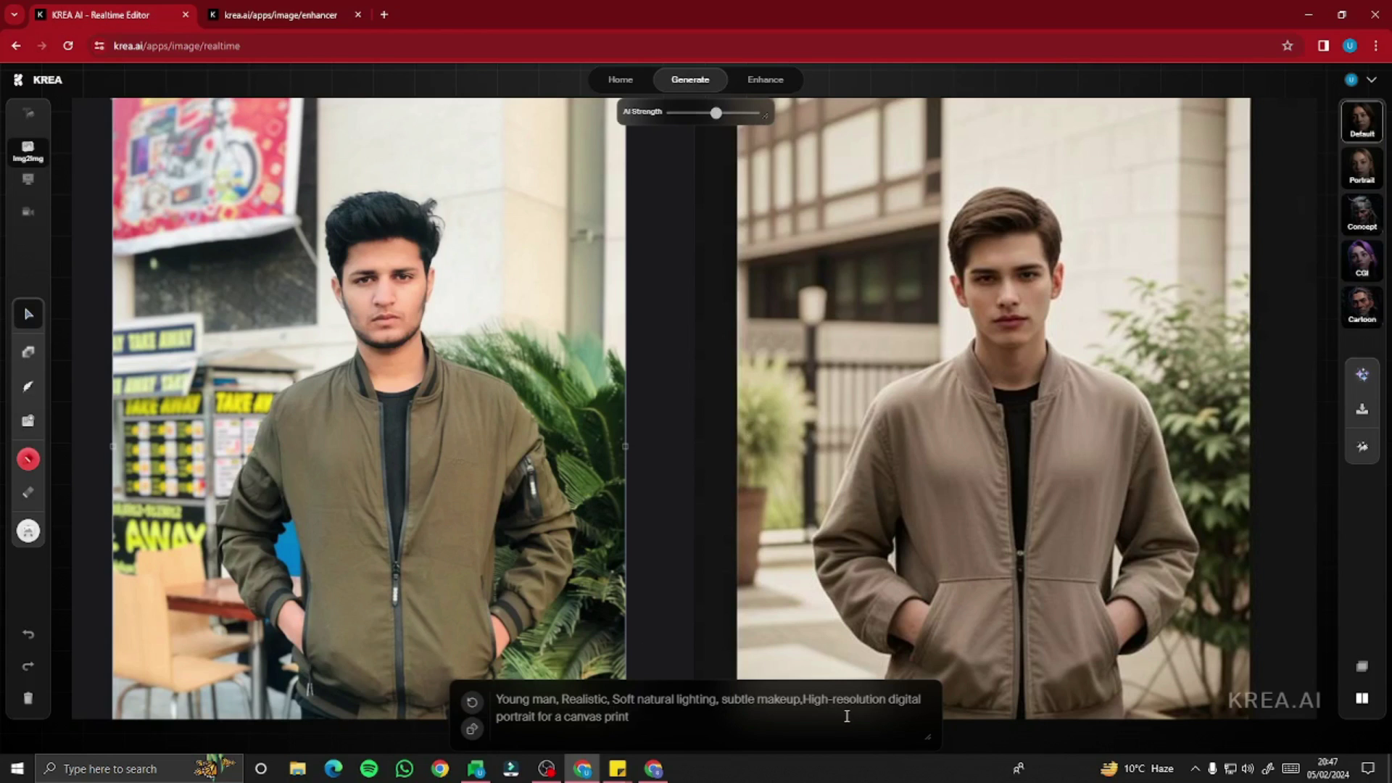
mouse_move(718, 103)
left_click_drag(717, 112, 676, 121)
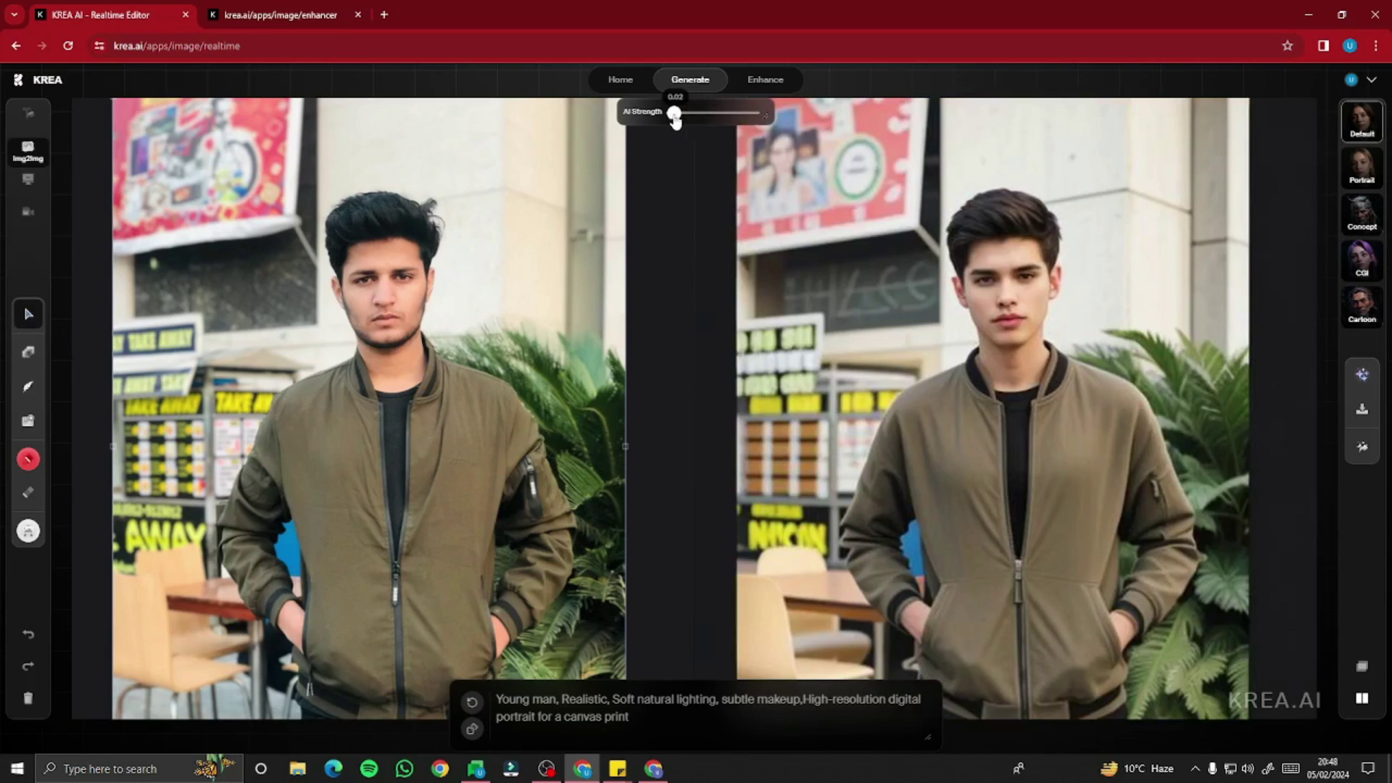
left_click_drag(676, 121, 718, 125)
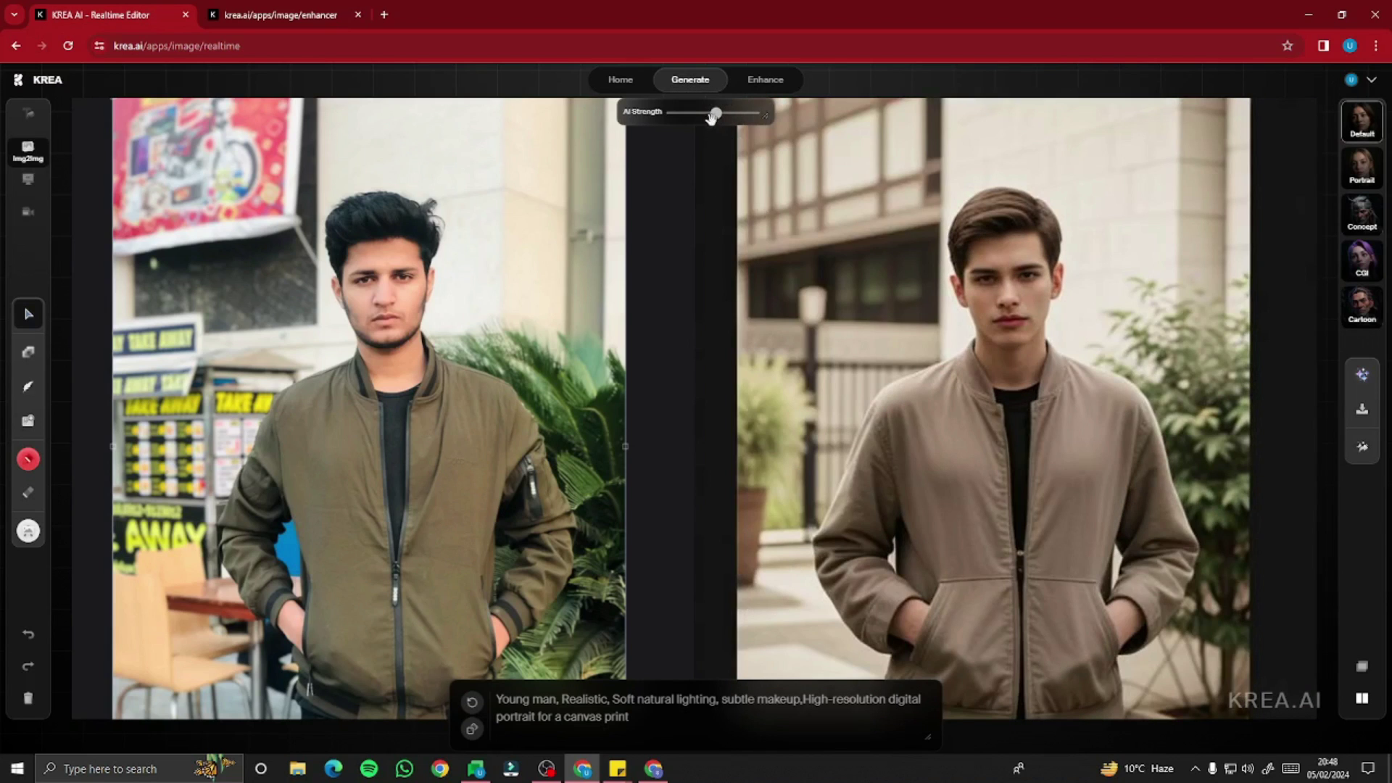
Step: Lower the AI Strength to about a third and apply Quick Enhance to the Default result and to the Portrait style
left_click_drag(714, 119, 696, 116)
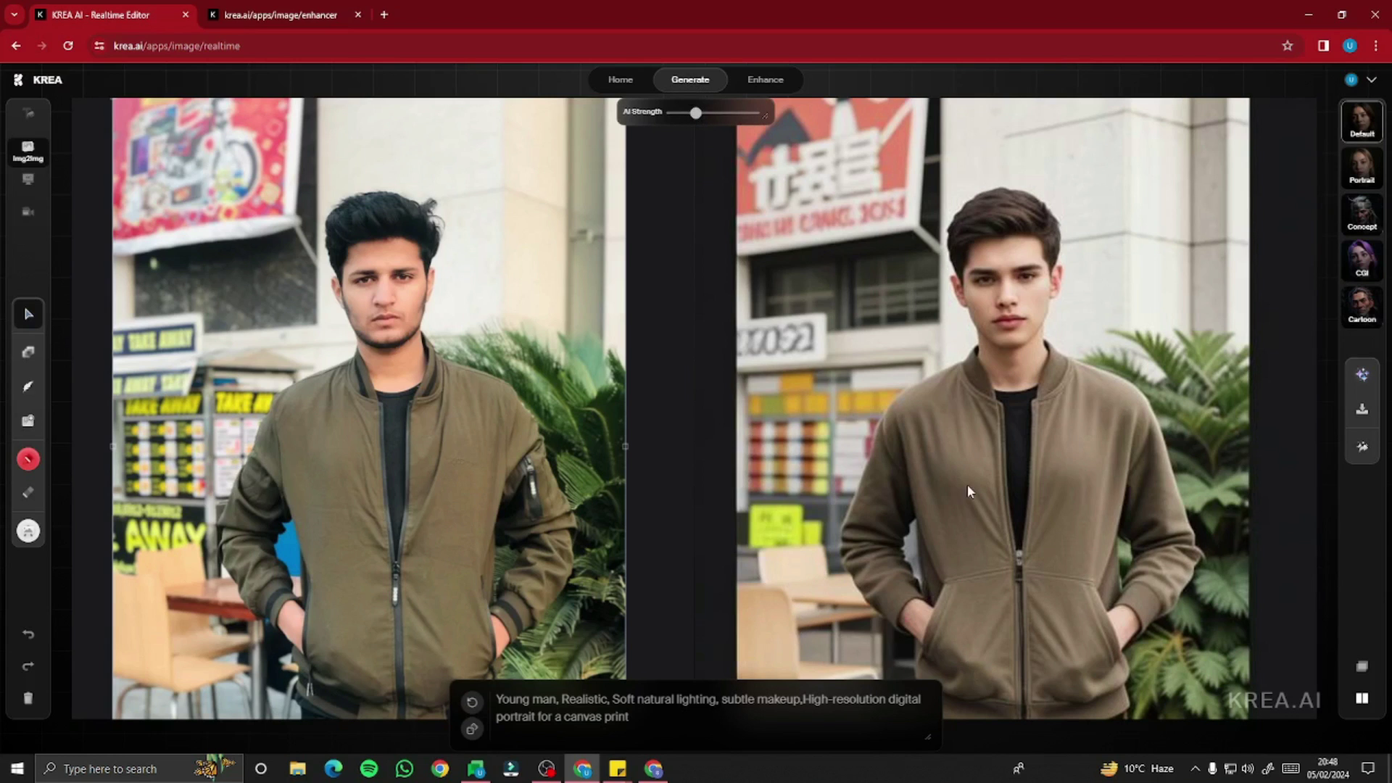
left_click(1362, 375)
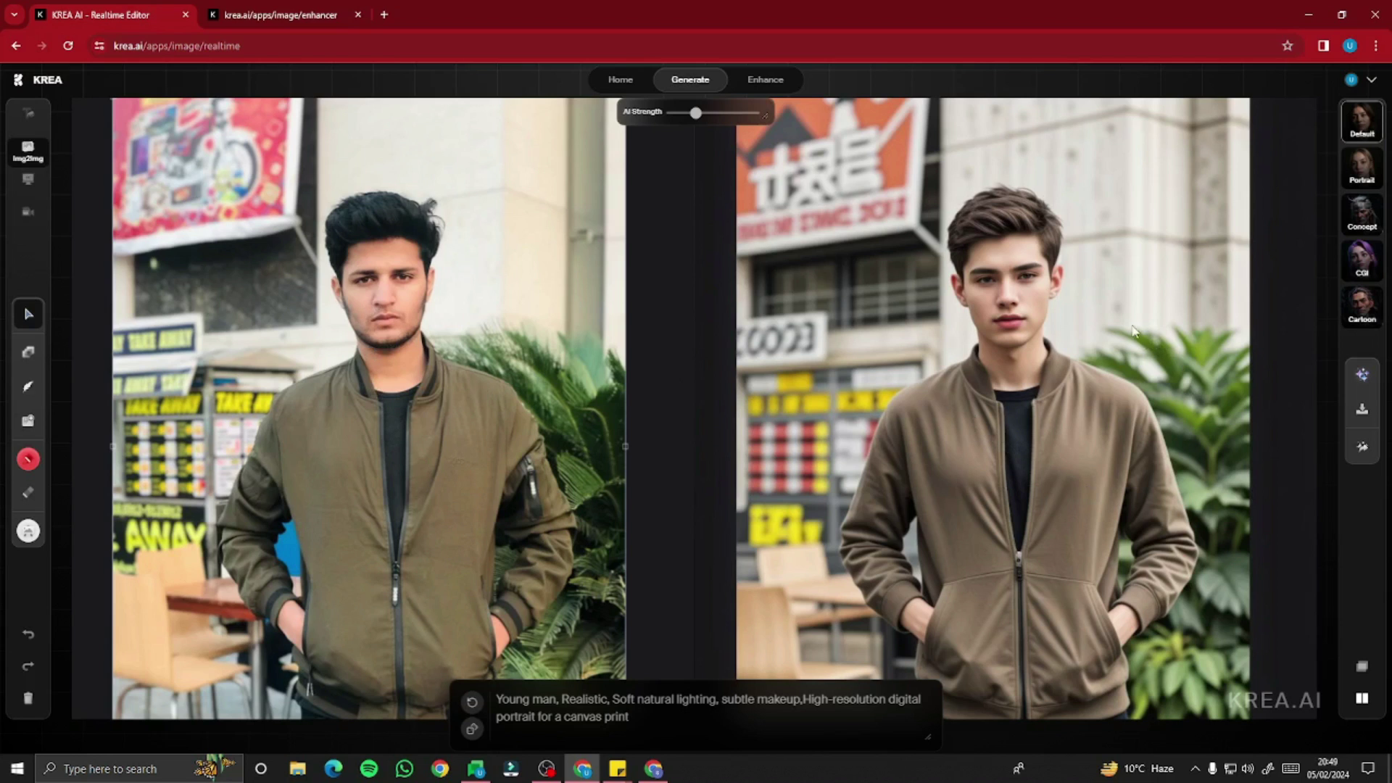
left_click(1362, 165)
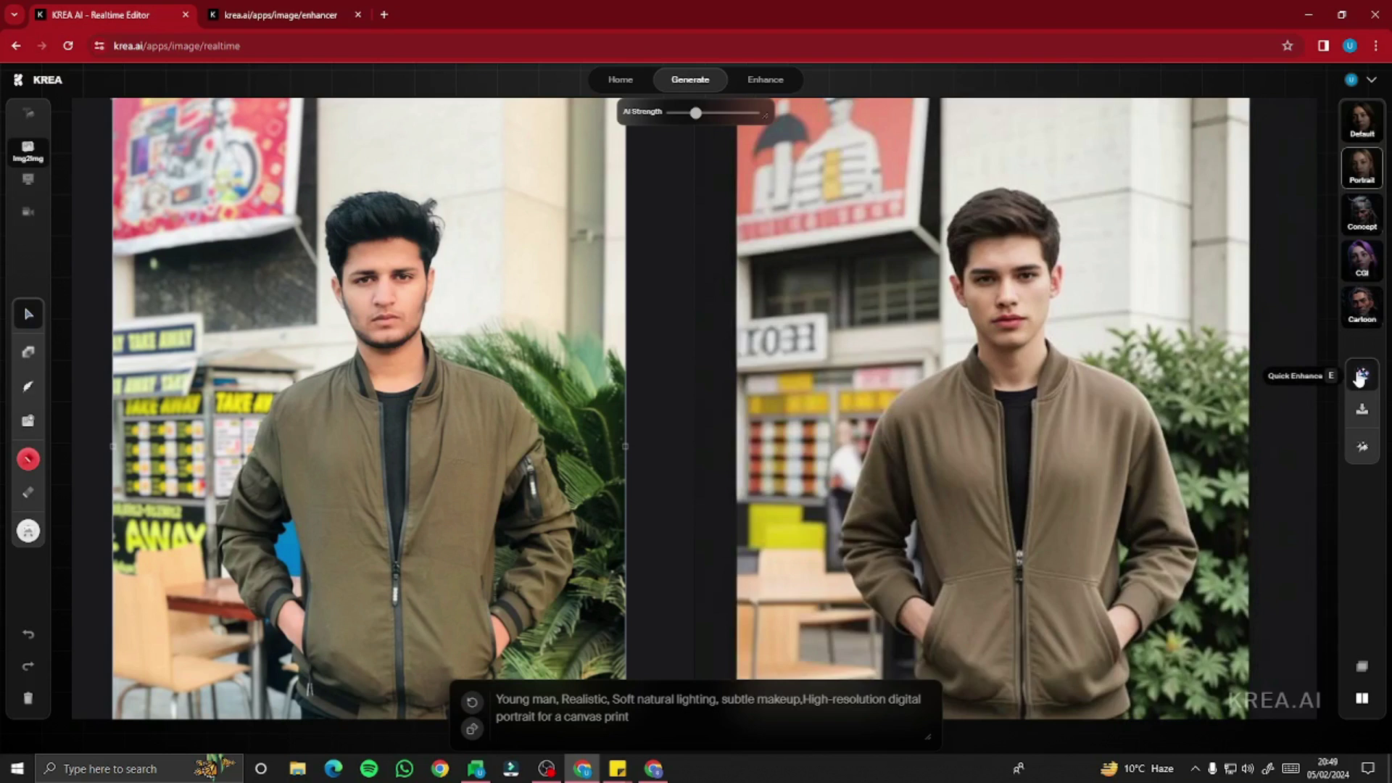
left_click(1361, 372)
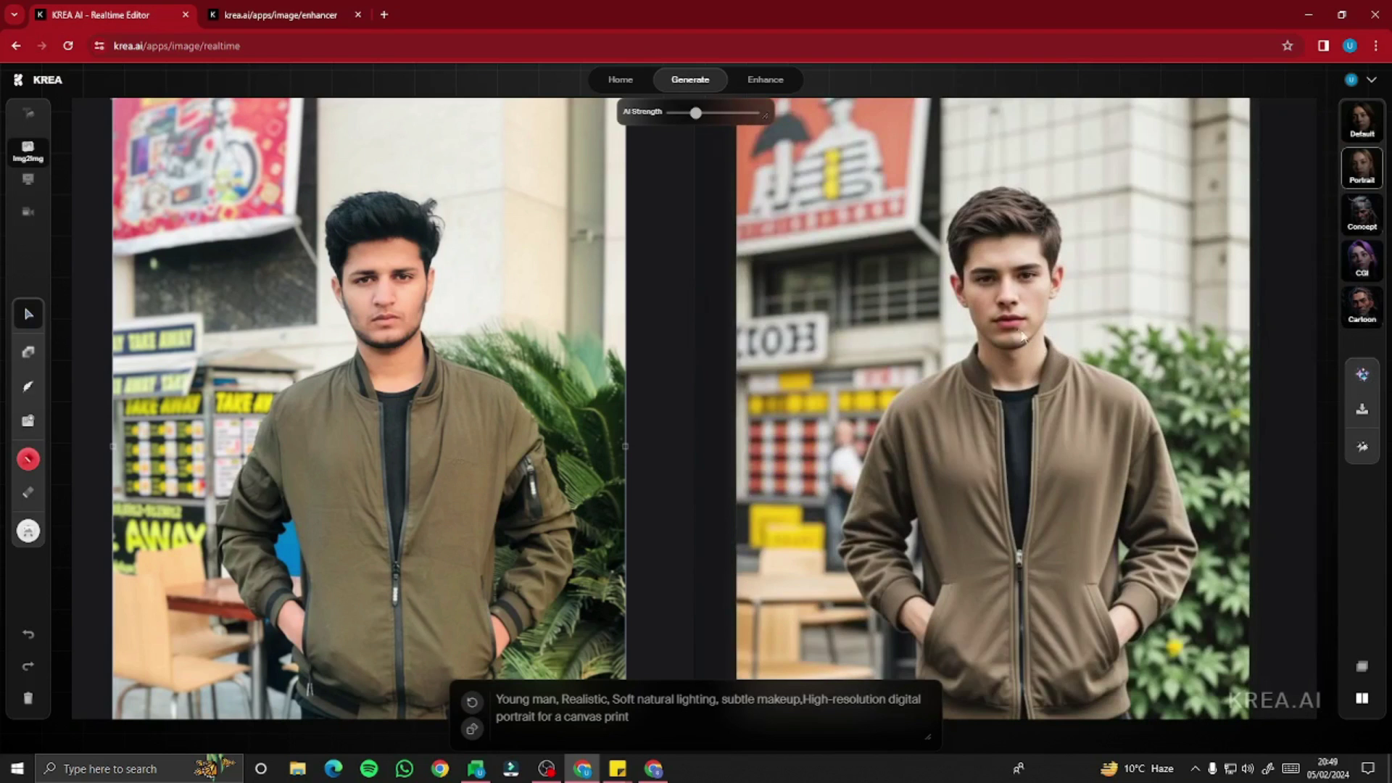
Step: Restyle the portrait as Concept, CGI and Cartoon in turn, applying Quick Enhance to each result
left_click(1358, 221)
left_click(1363, 375)
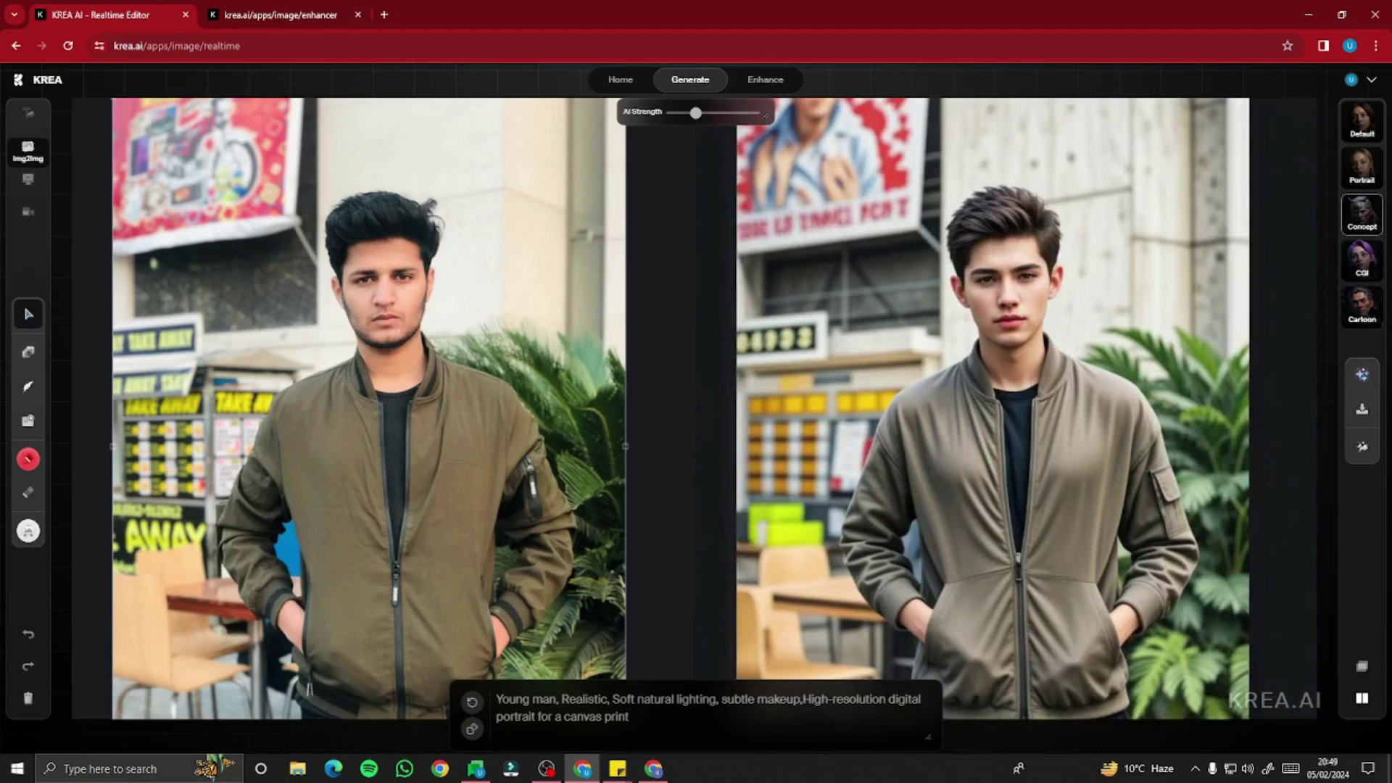
left_click(1362, 260)
left_click(1363, 374)
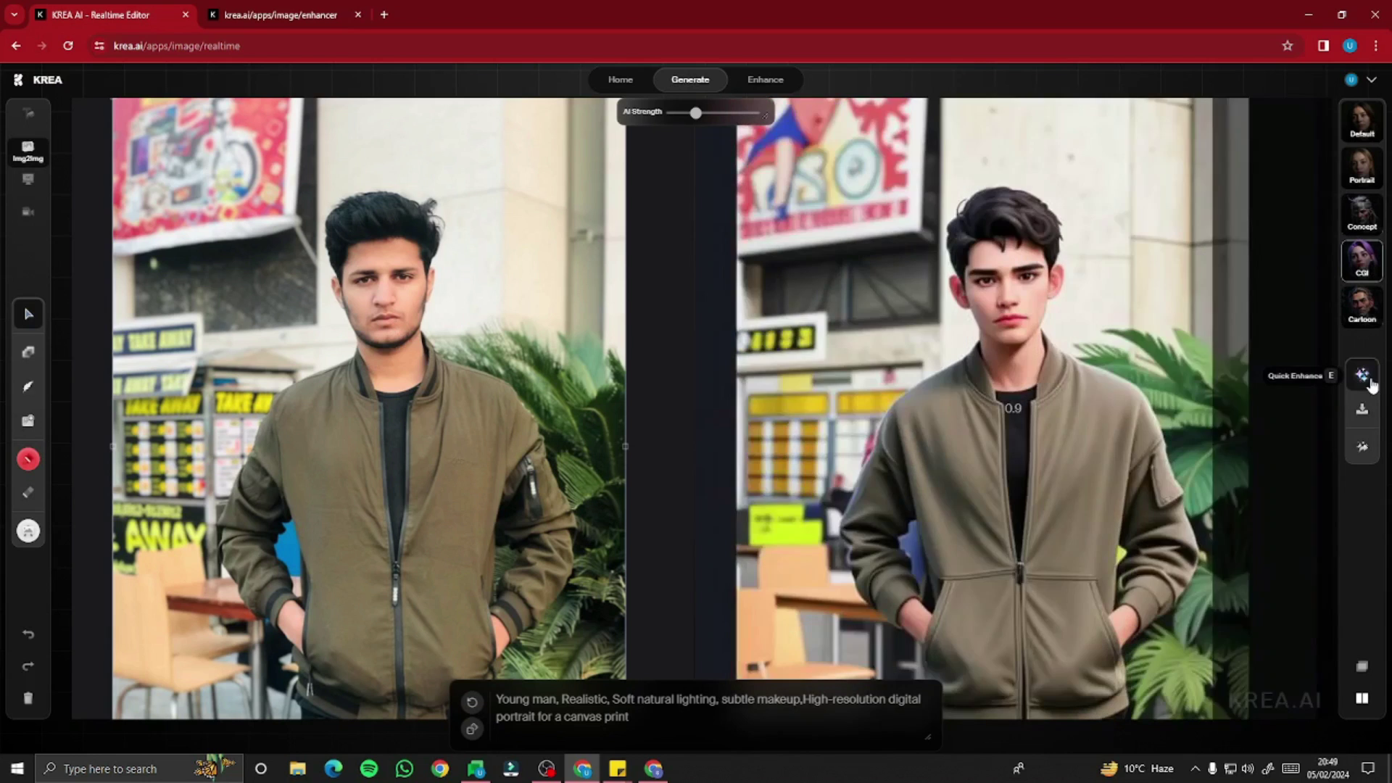
left_click(1362, 317)
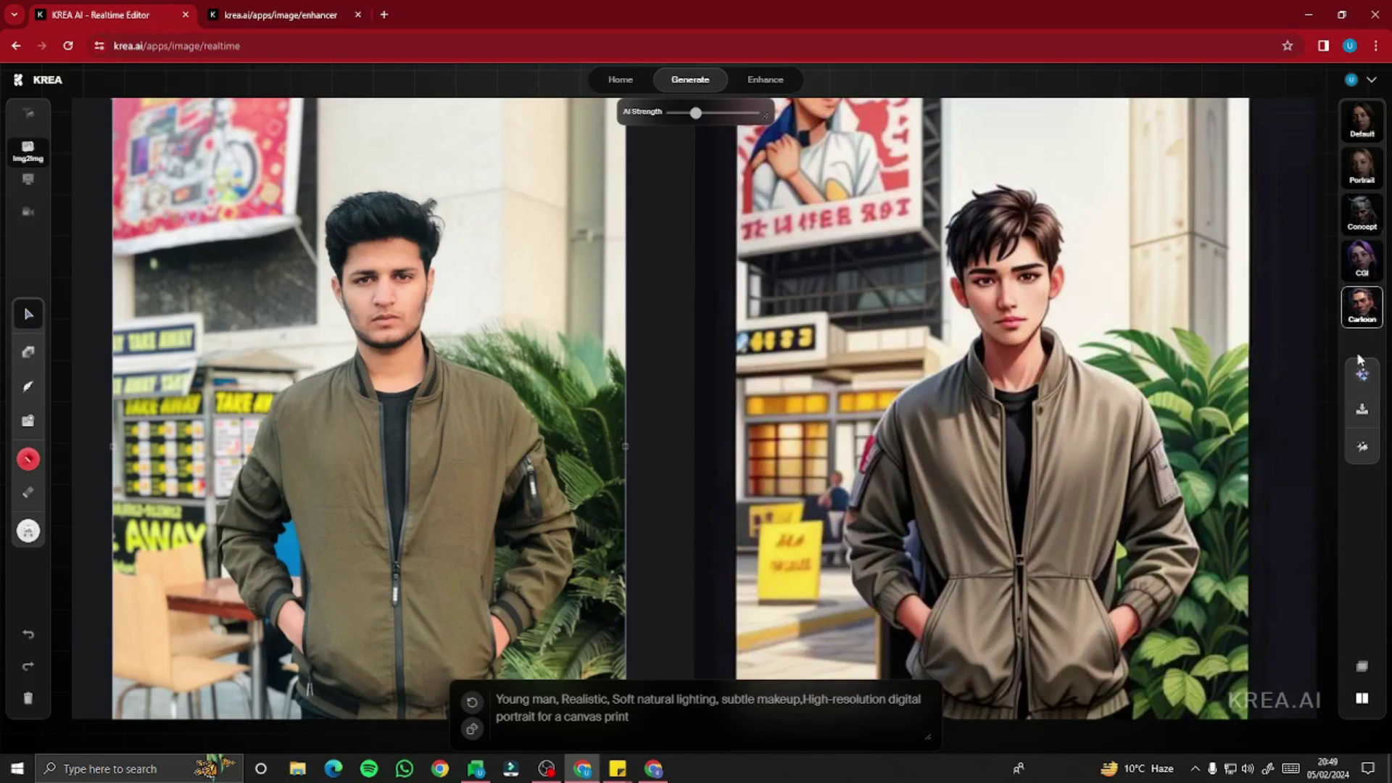
left_click(1363, 377)
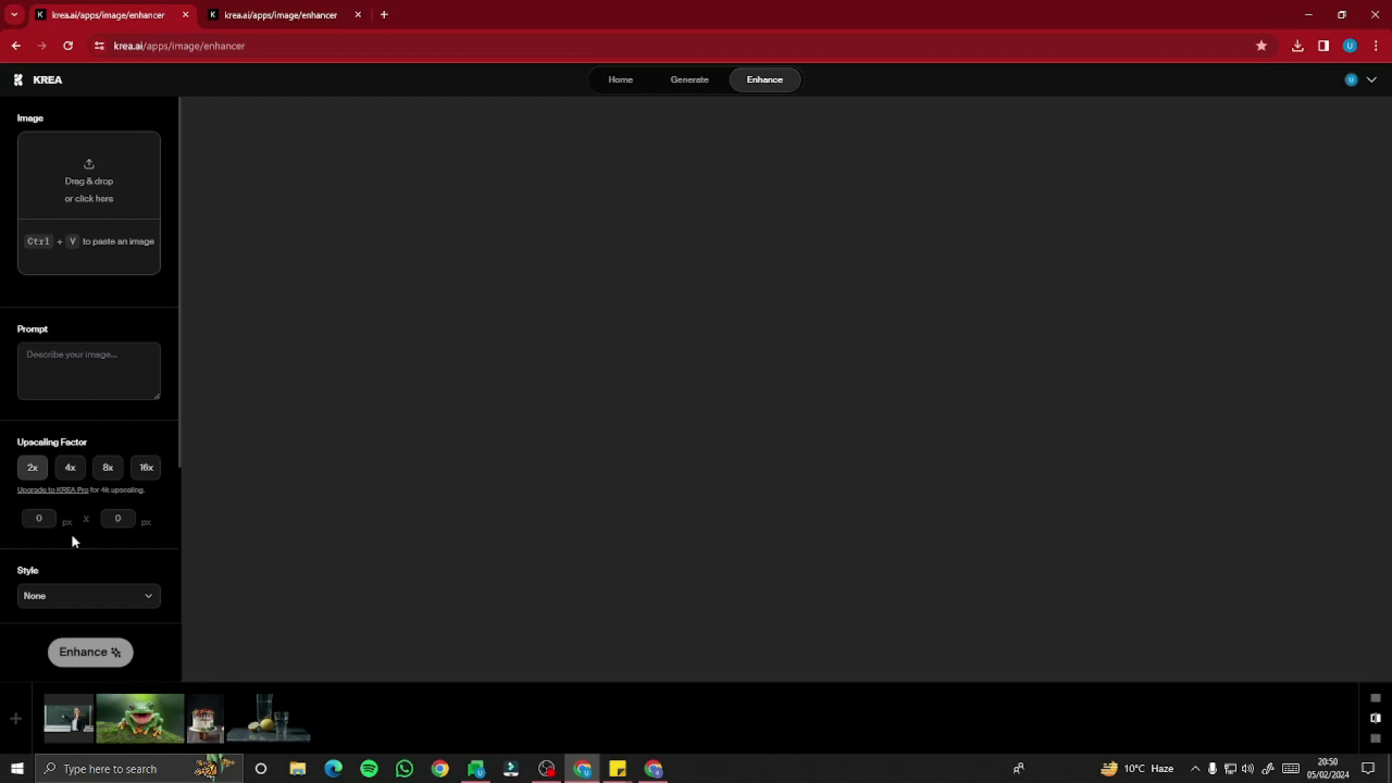
Step: Review the enhancer's upscaling factor, style options, AI Strength, Resemblance Strength and negative prompt settings
scroll(103, 560, "down", 2)
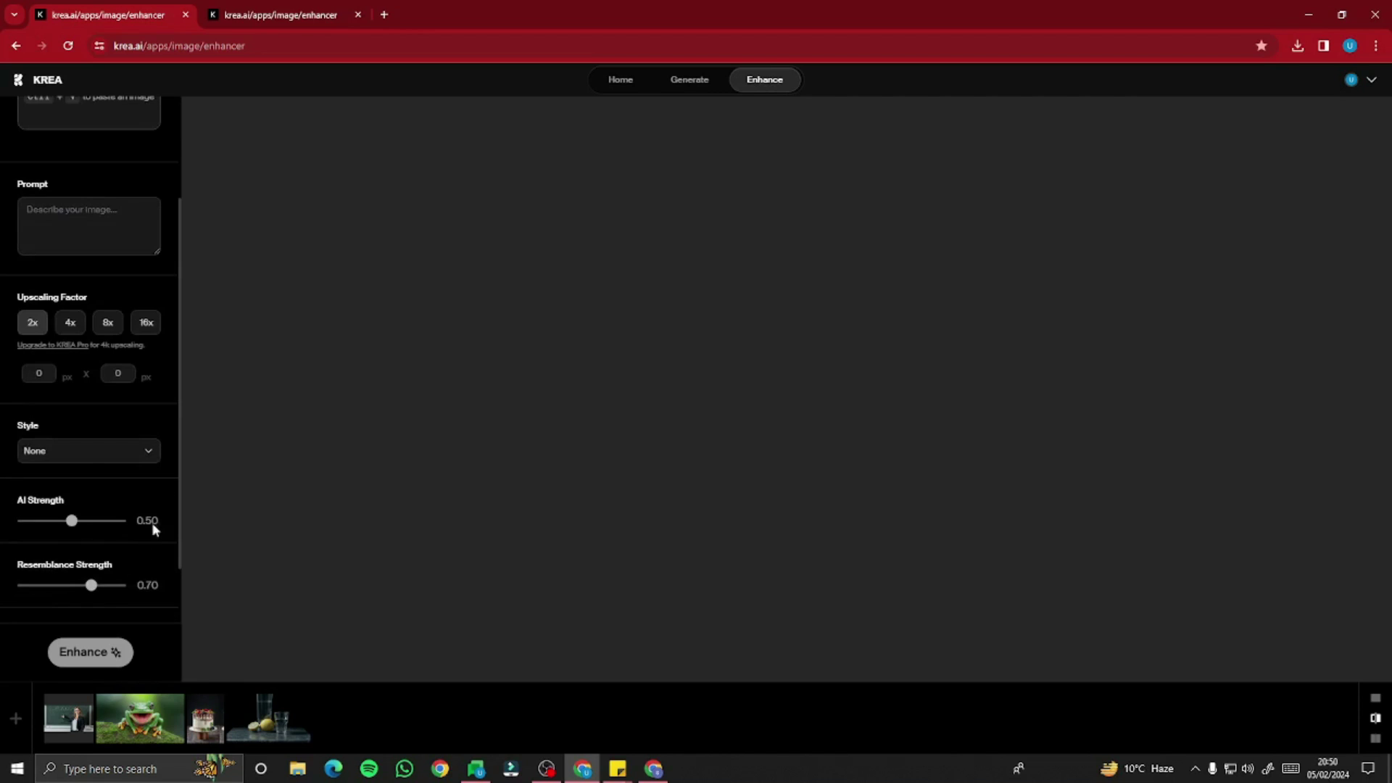
left_click(139, 454)
left_click(140, 456)
scroll(69, 528, "down", 1)
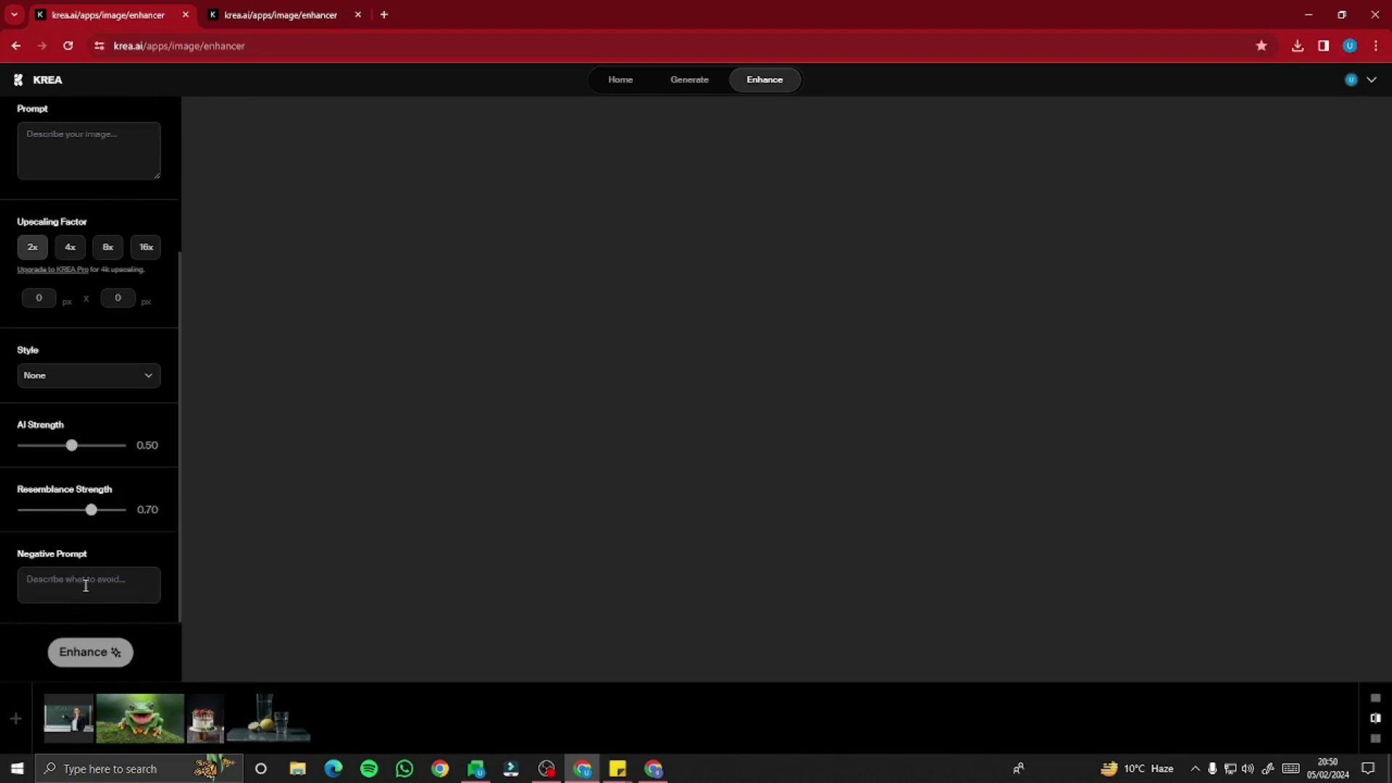
scroll(127, 530, "up", 3)
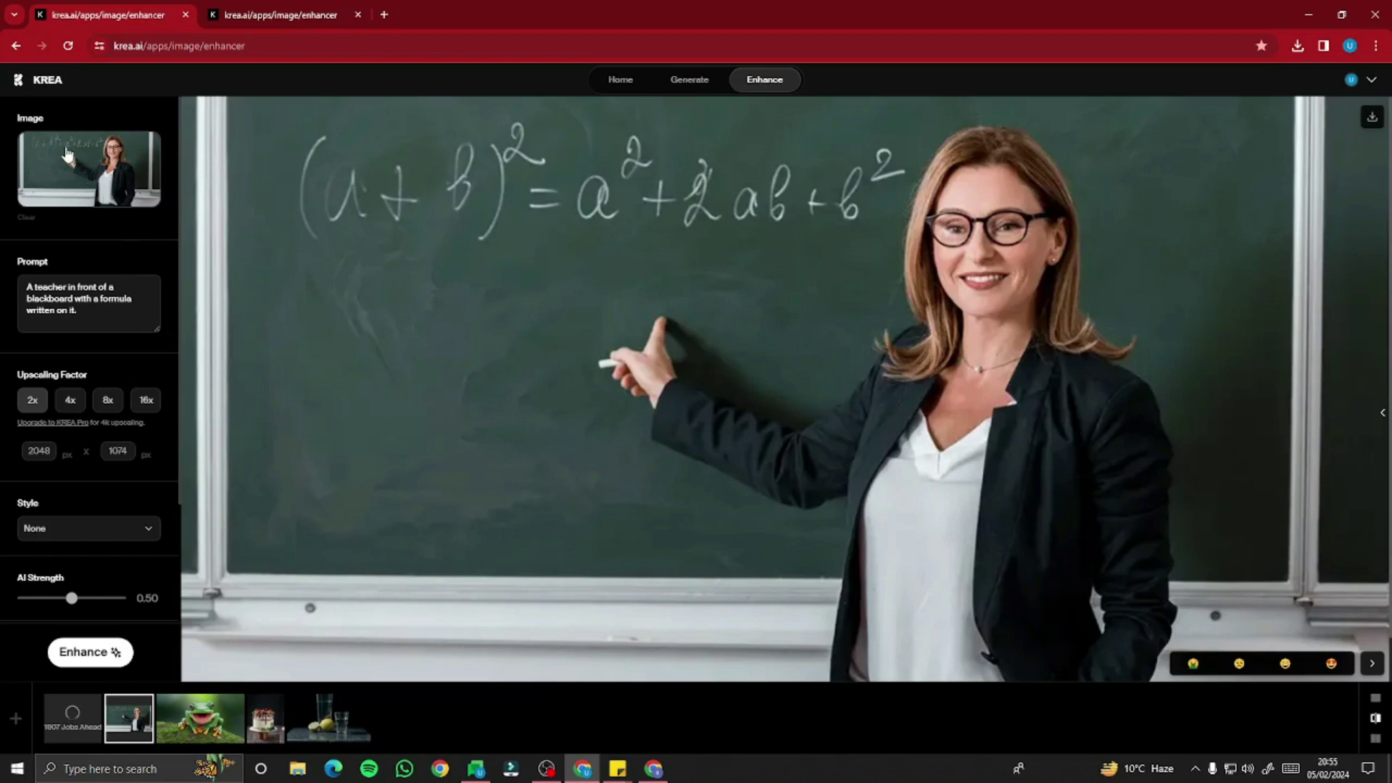
Step: Check the teacher image's prompt and strength settings, and run Enhance on it at 2x upscaling
left_click_drag(28, 287, 116, 313)
left_click(116, 313)
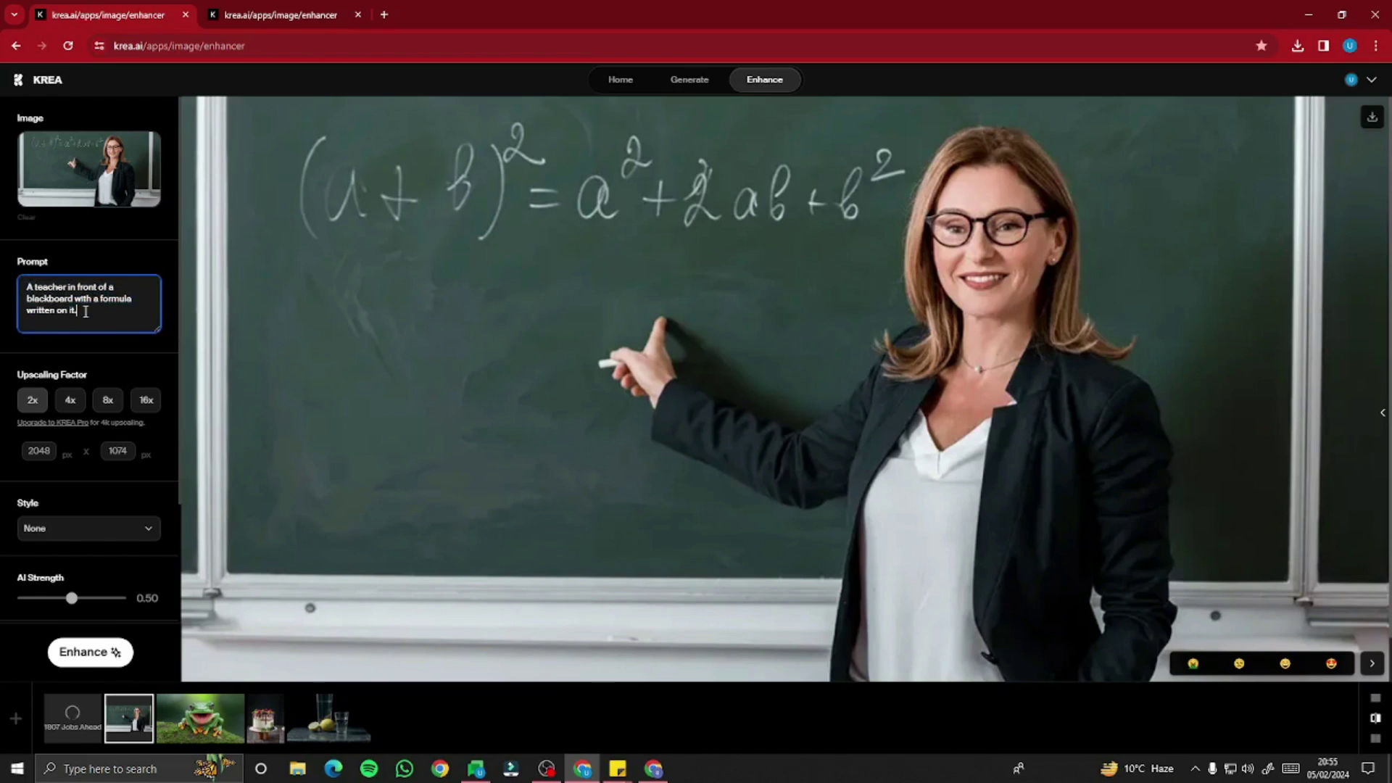
scroll(82, 364, "down", 1)
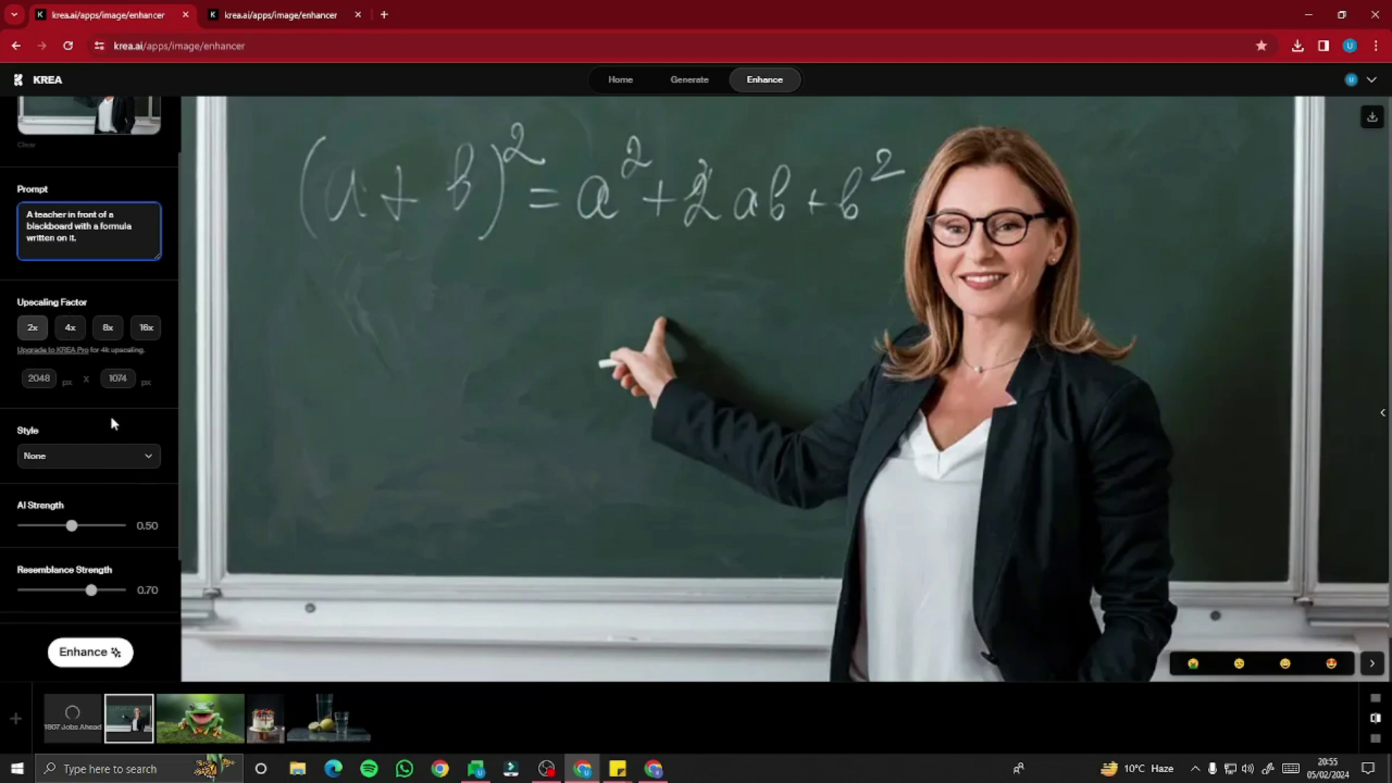
scroll(121, 460, "down", 2)
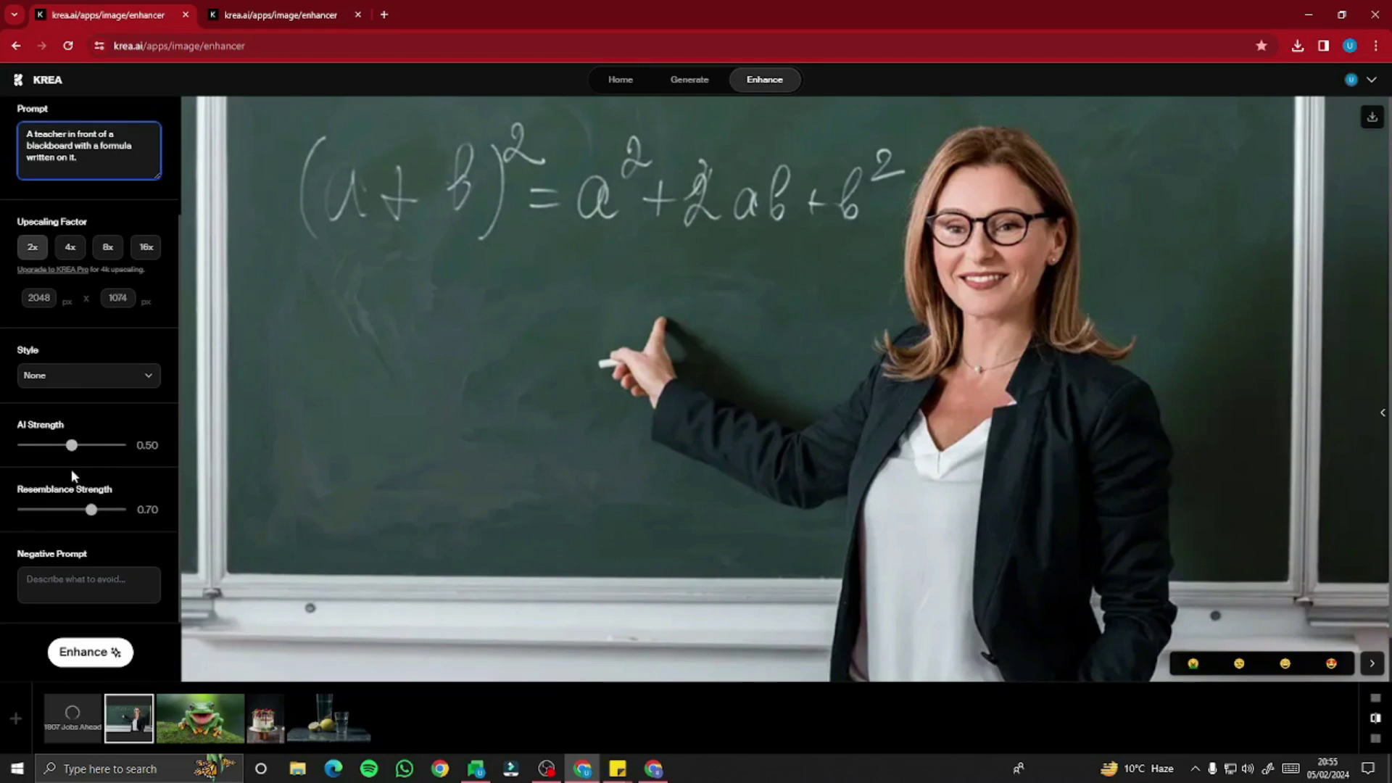
left_click(91, 660)
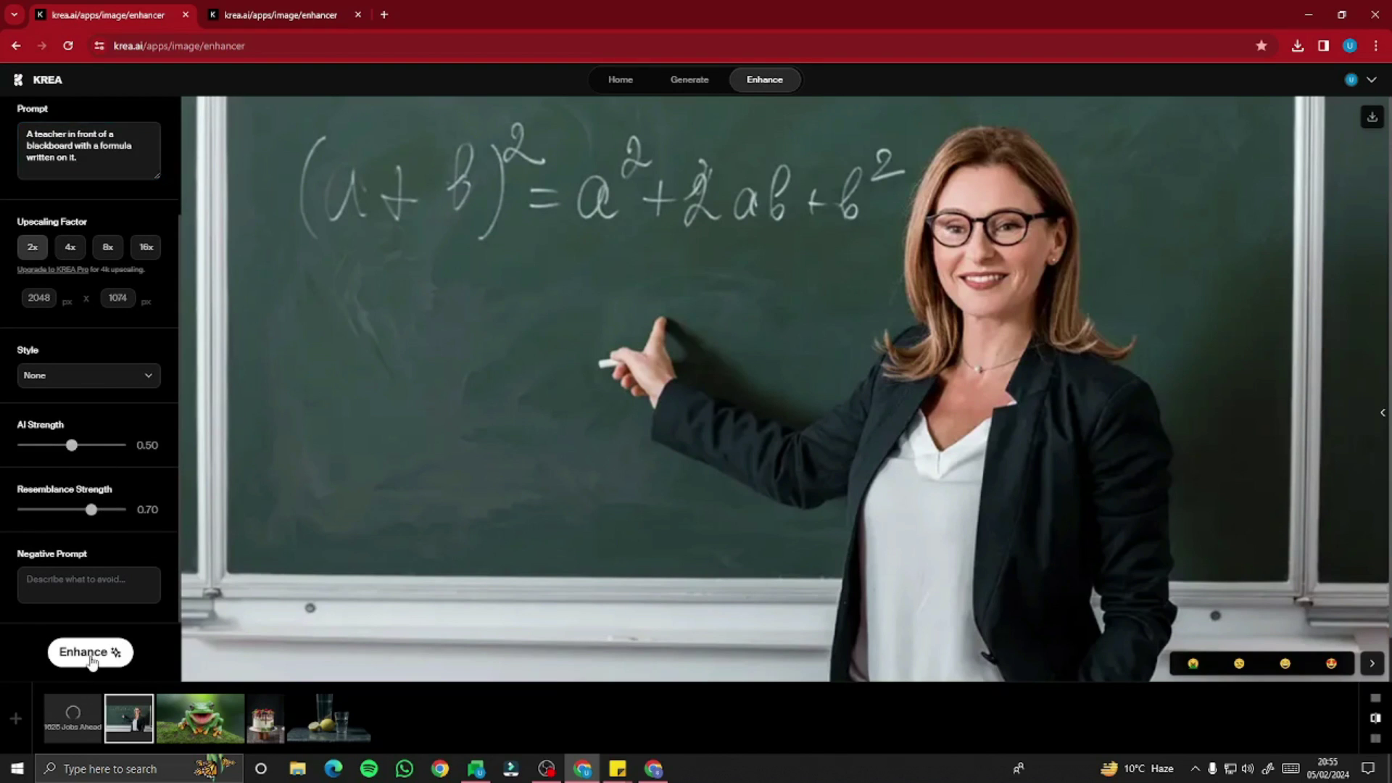
right_click(14, 638)
key("Escape")
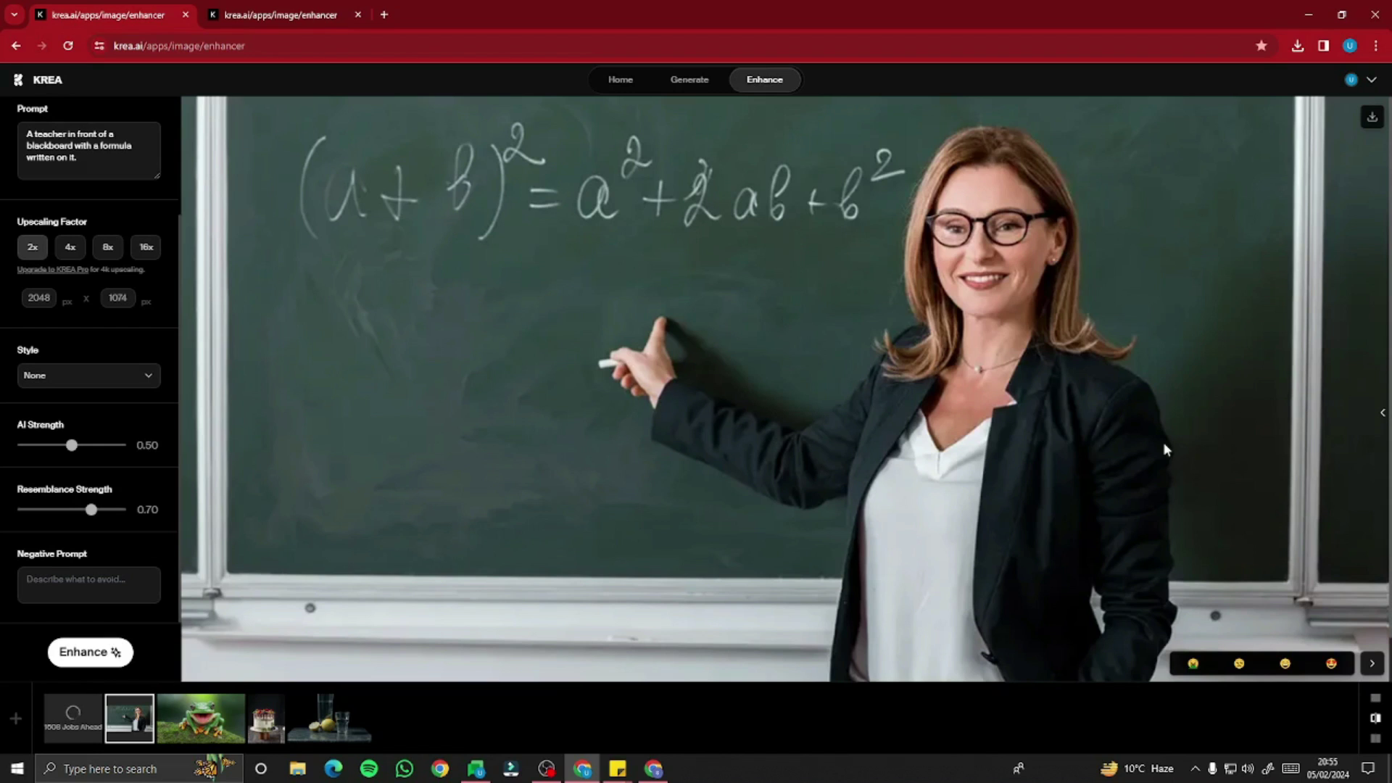
Step: Compare the teacher image before and after enhancement by sliding the comparison divider across it
left_click_drag(1381, 412, 1181, 491)
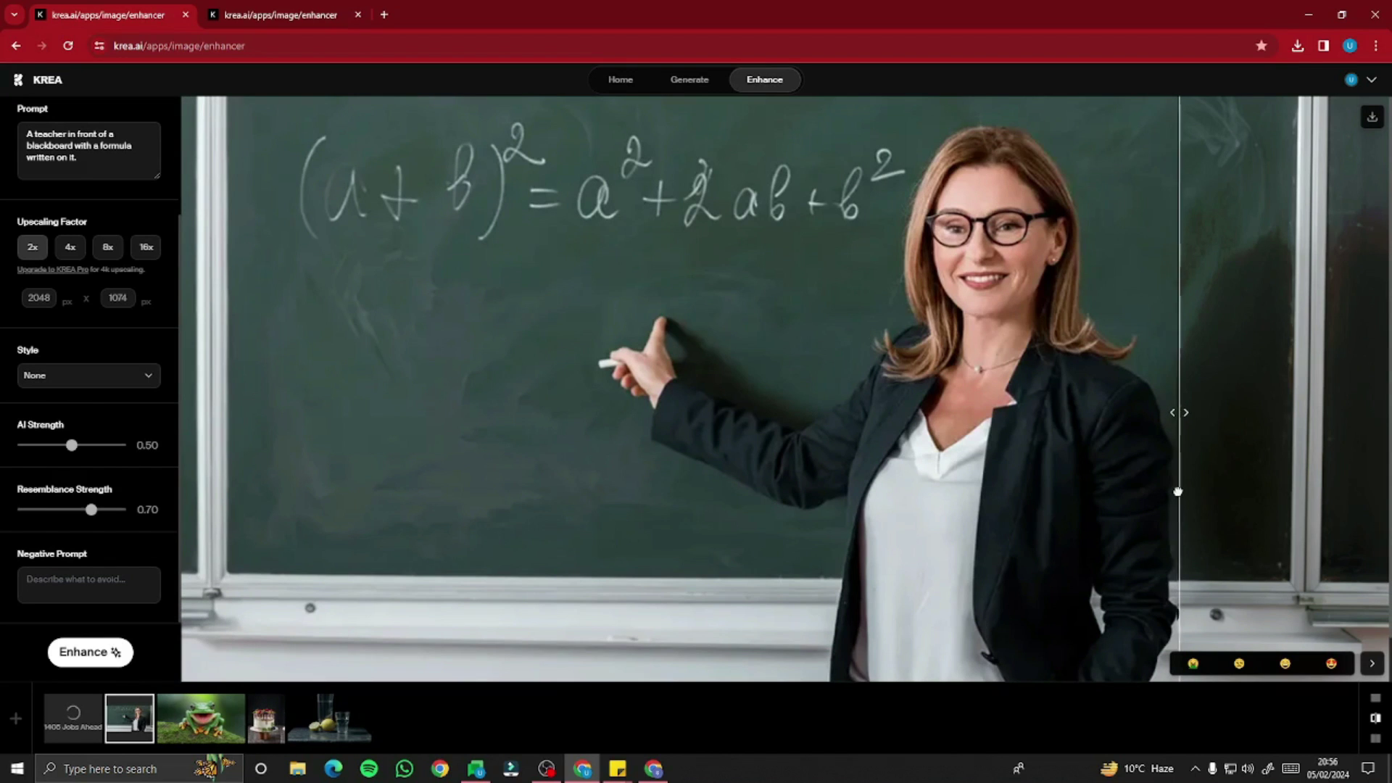
left_click_drag(1178, 490, 1297, 449)
left_click_drag(1015, 562, 1221, 559)
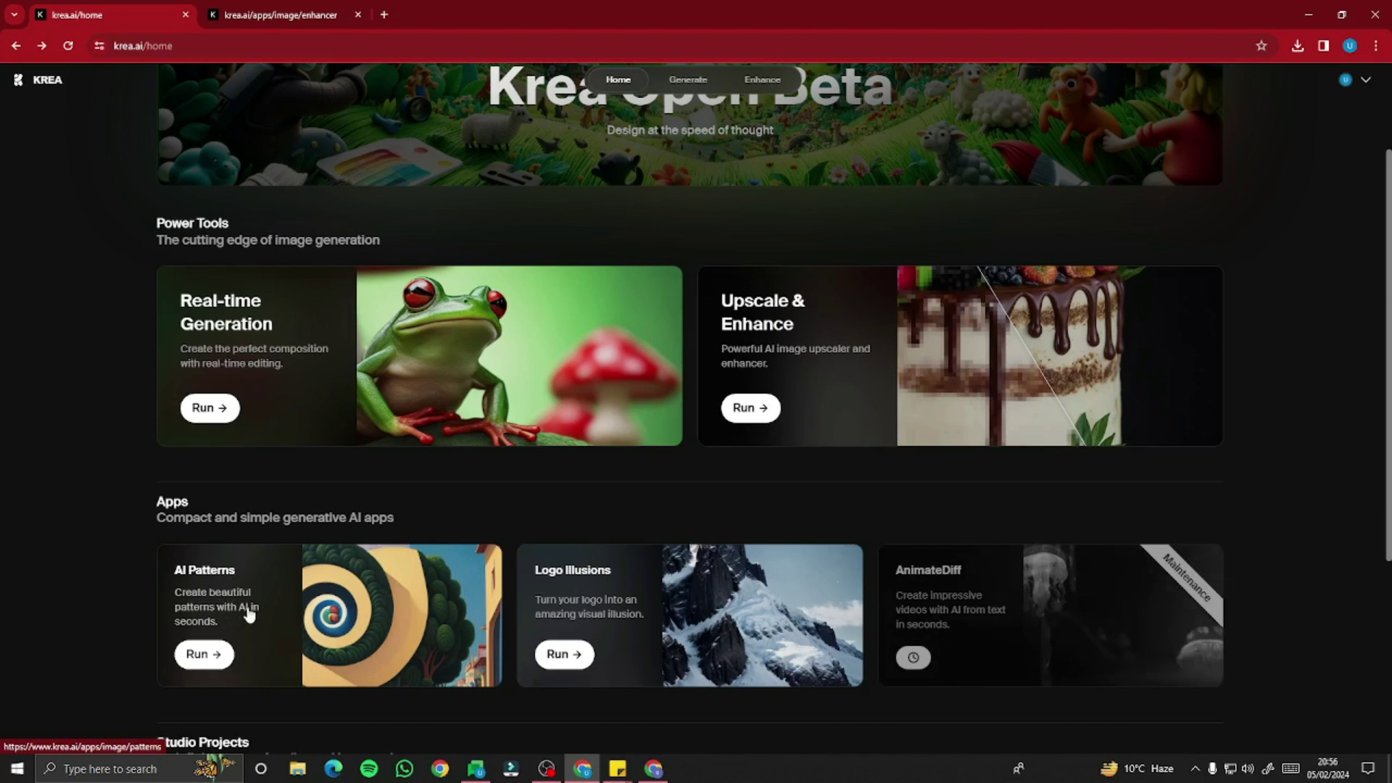
Step: Open the AI Patterns app, browse the preset masks and choose the heart-shaped Preset 3 as the pattern
left_click(214, 657)
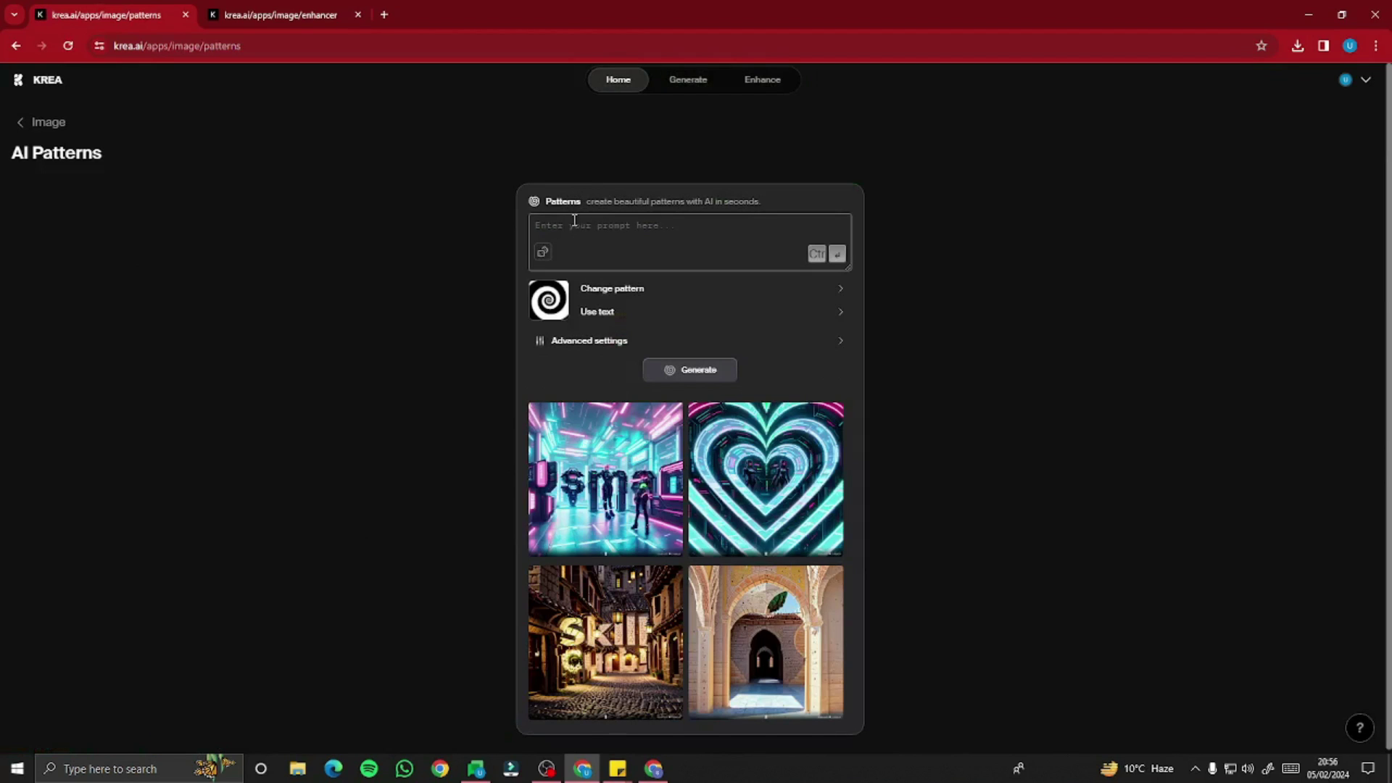
left_click(613, 237)
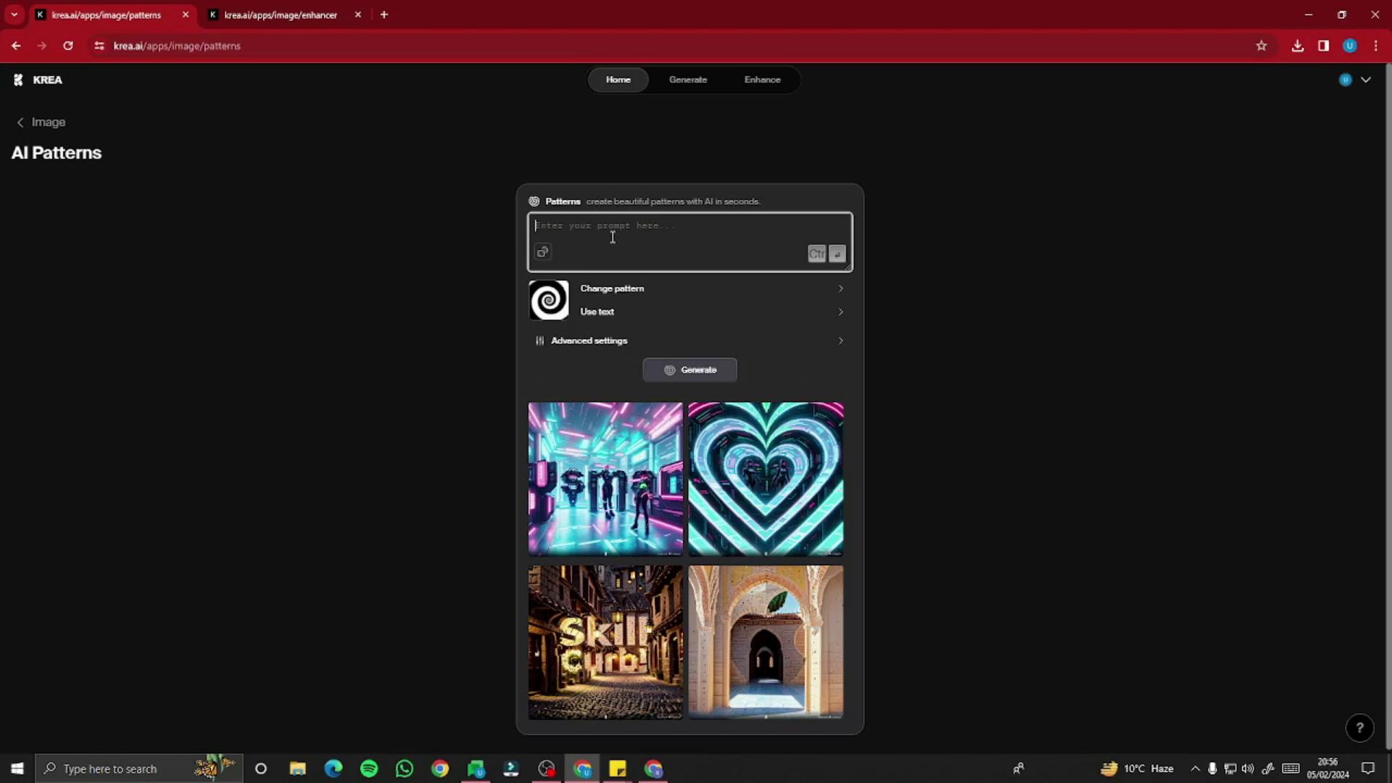
left_click(643, 290)
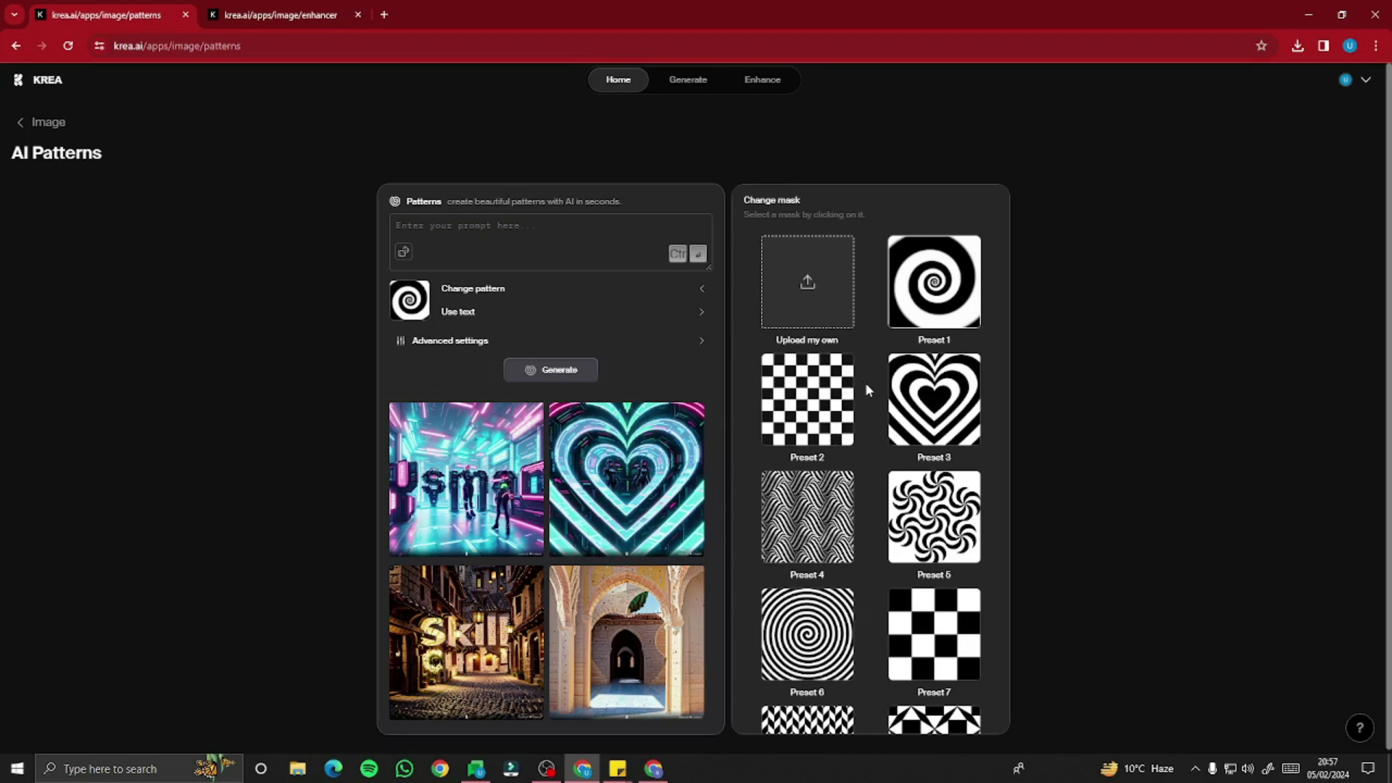
scroll(863, 385, "down", 10)
scroll(860, 419, "up", 7)
scroll(860, 419, "up", 3)
left_click(939, 411)
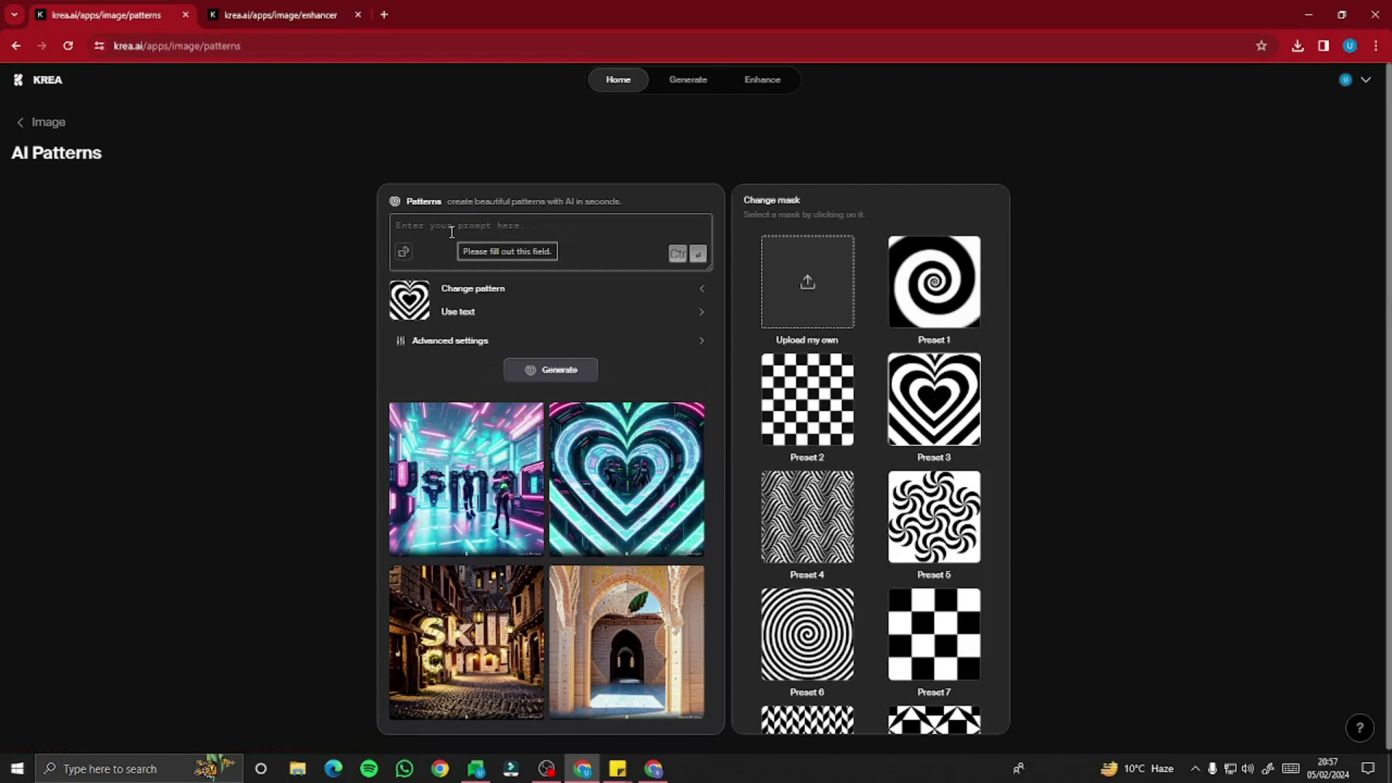
Step: Fill the prompt with a random suggestion about a lush orchard with mystical fruit and generate the heart pattern image
left_click(404, 252)
left_click(403, 251)
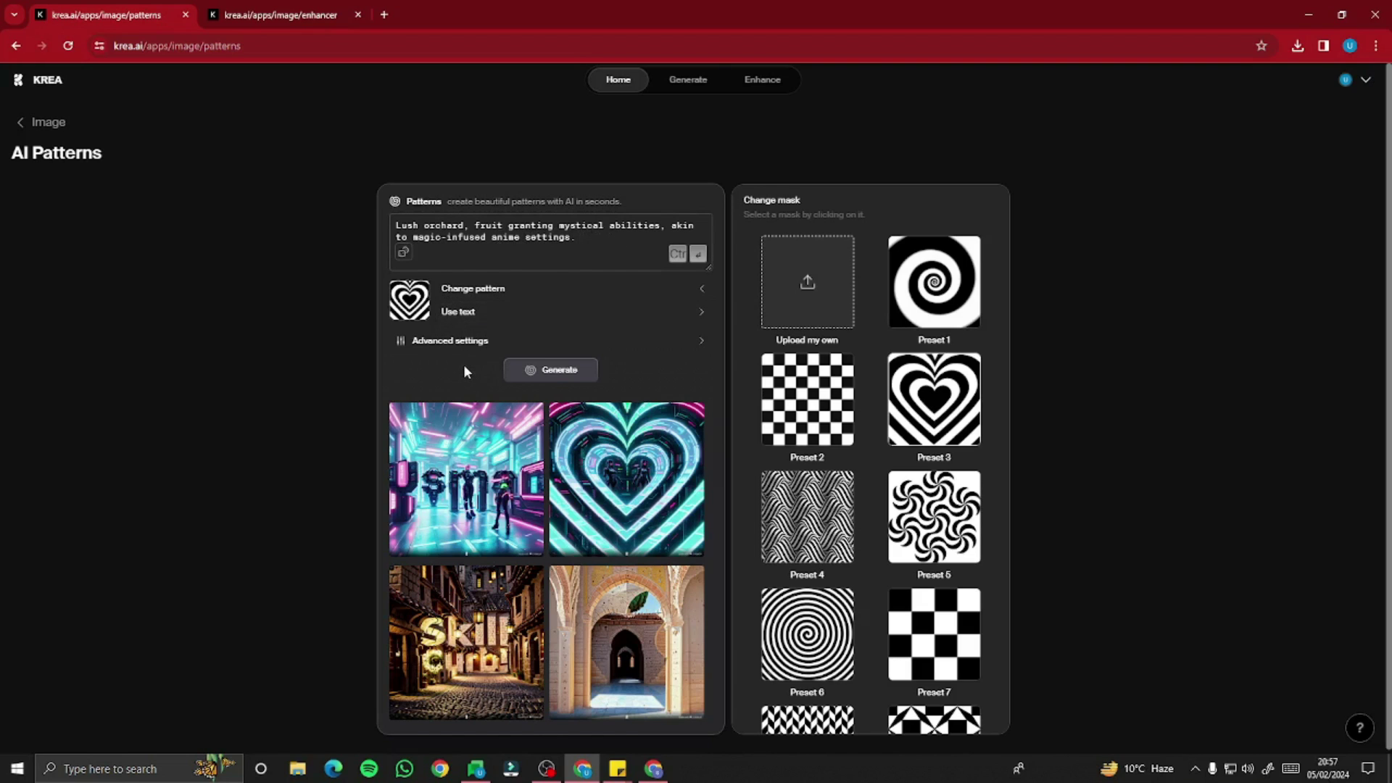
left_click(551, 382)
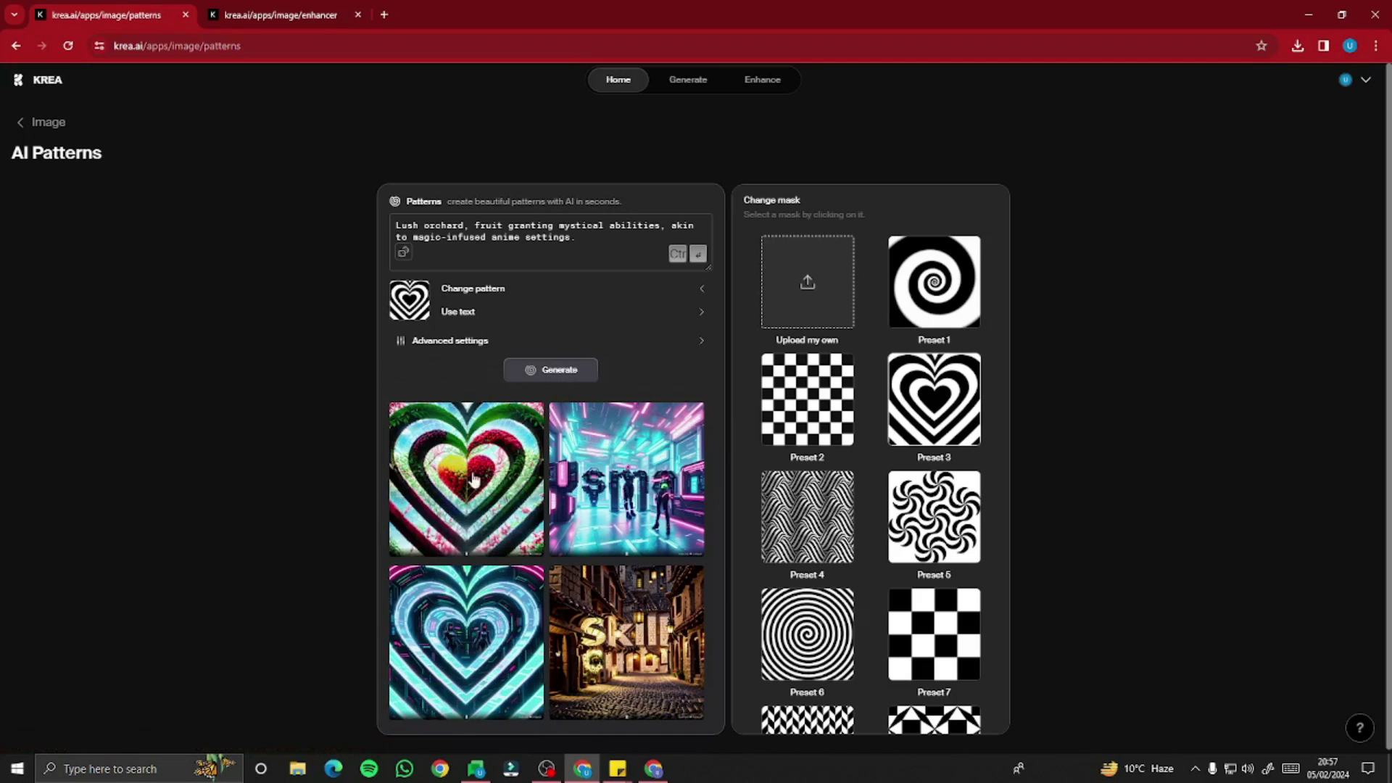
Step: View the generated orchard heart image at full size and return to AI Patterns
left_click(504, 469)
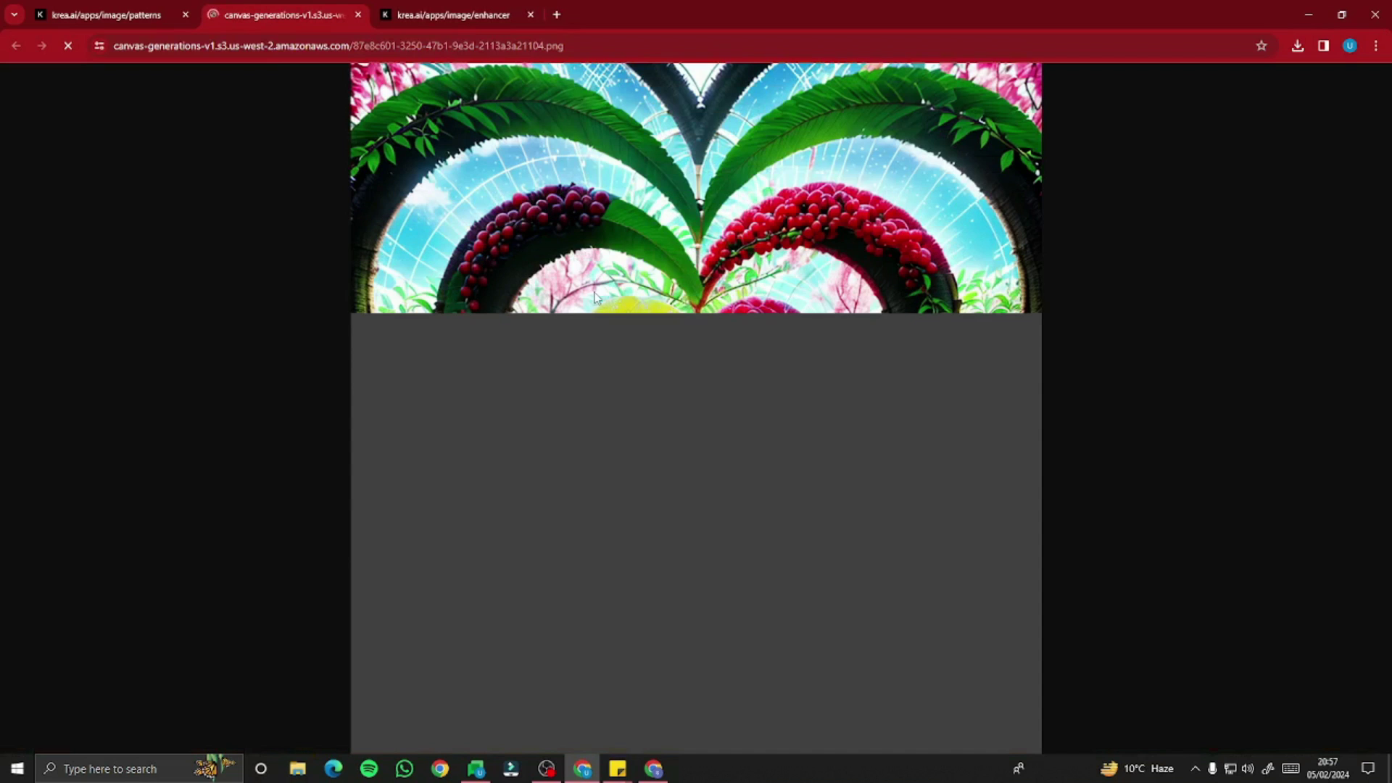
left_click(101, 14)
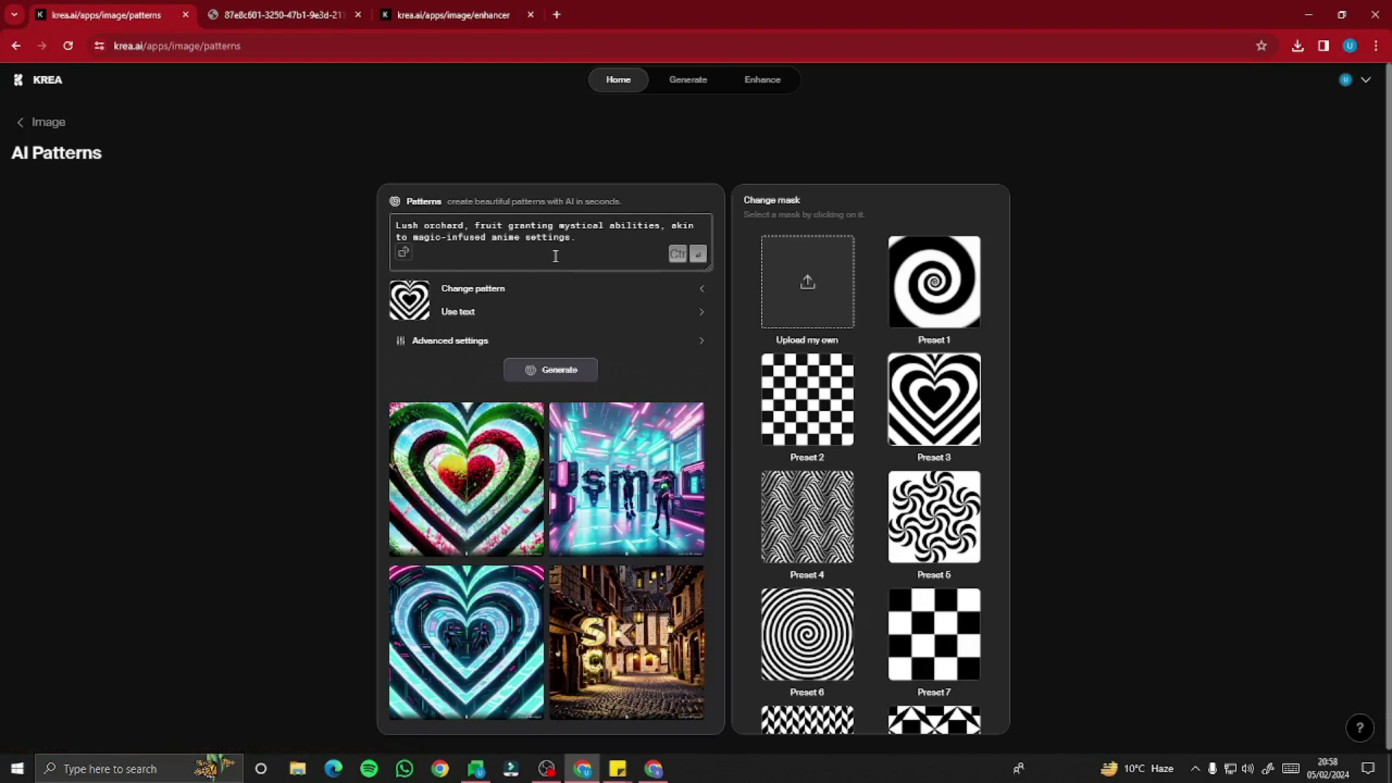
left_click(492, 480)
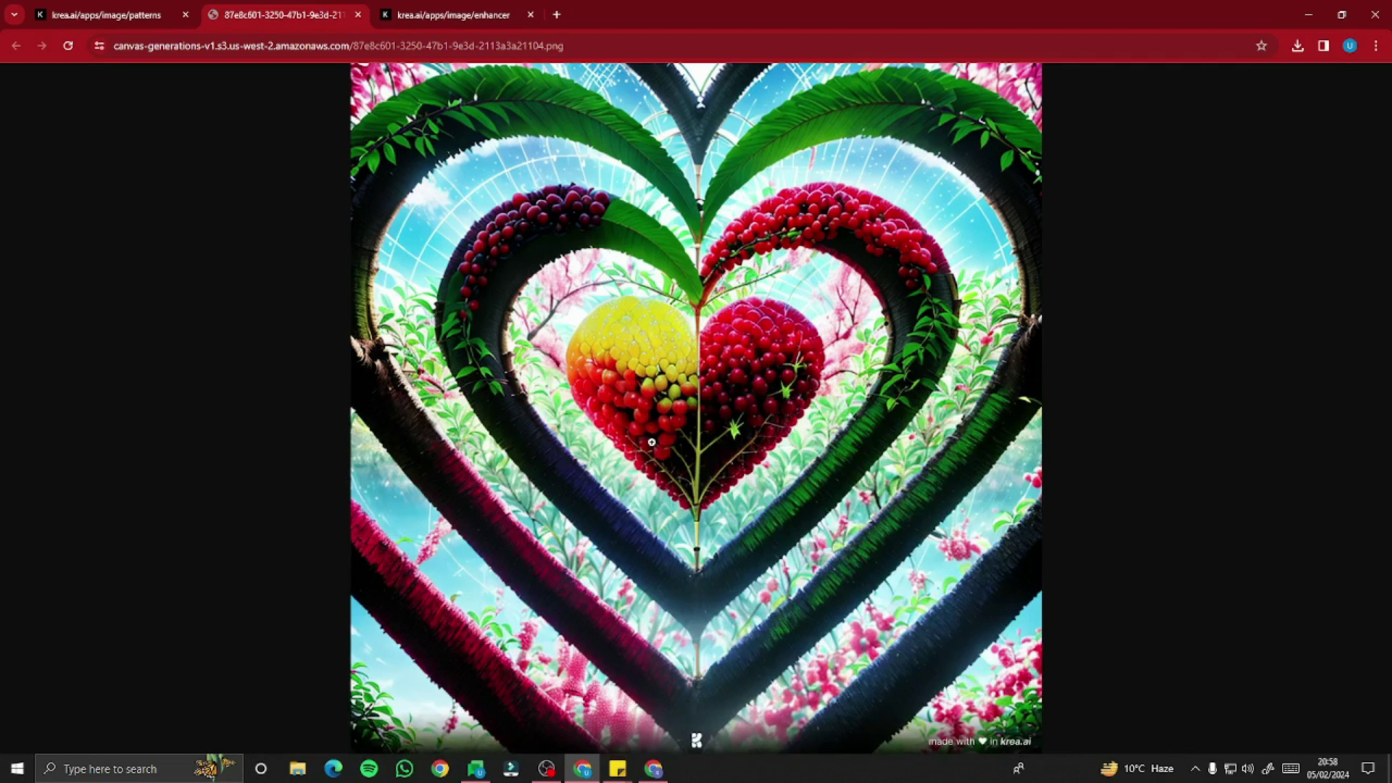
left_click(98, 9)
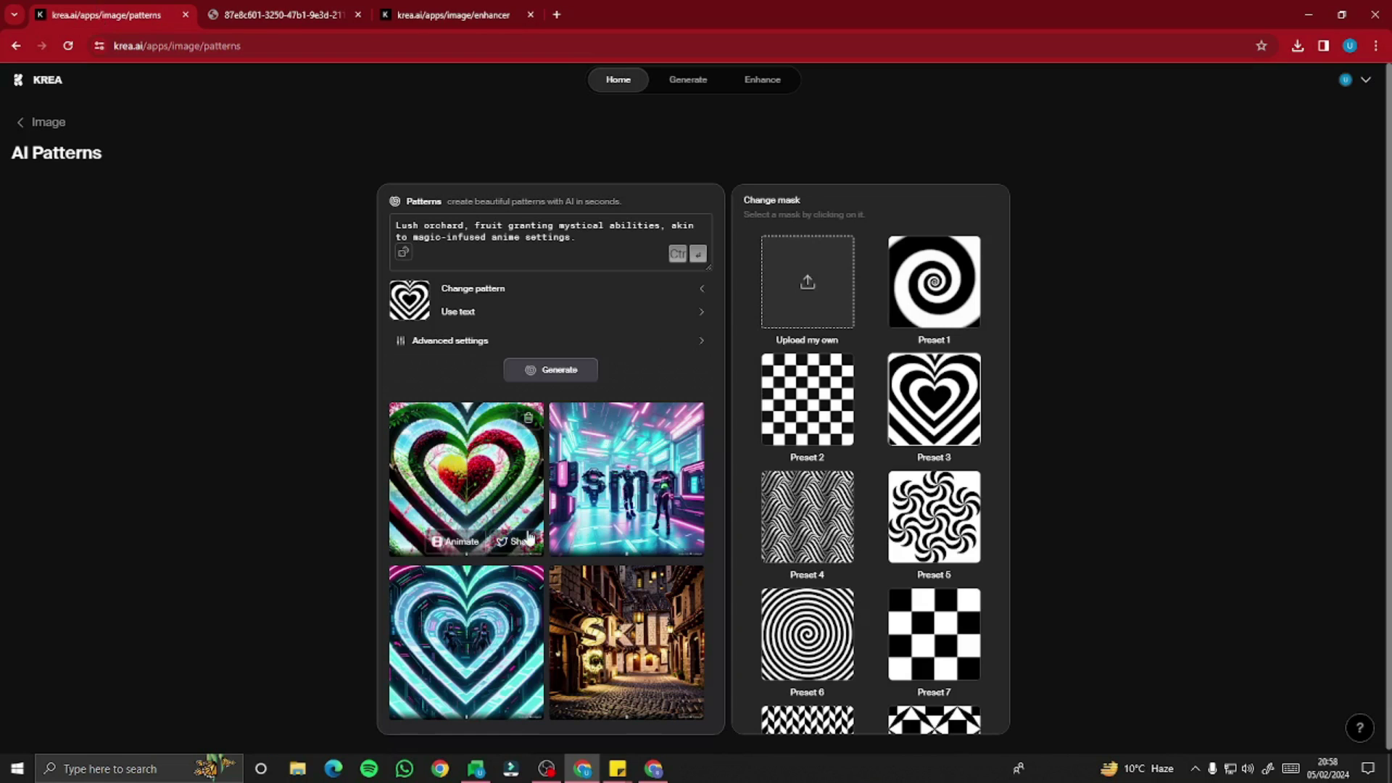
Step: Create a text pattern by replacing KREA with a first name, and accept it as the mask
left_click(702, 318)
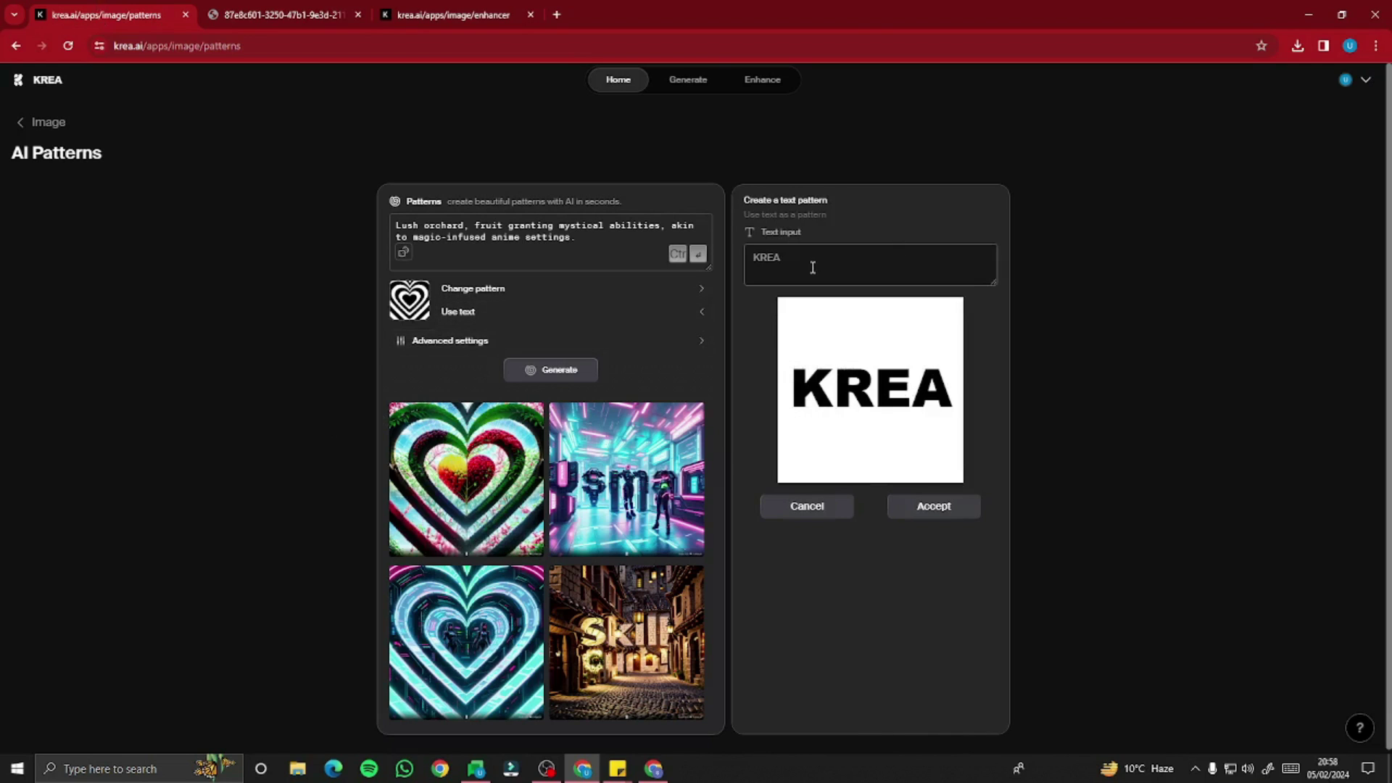
left_click_drag(800, 264, 755, 258)
type("Usman")
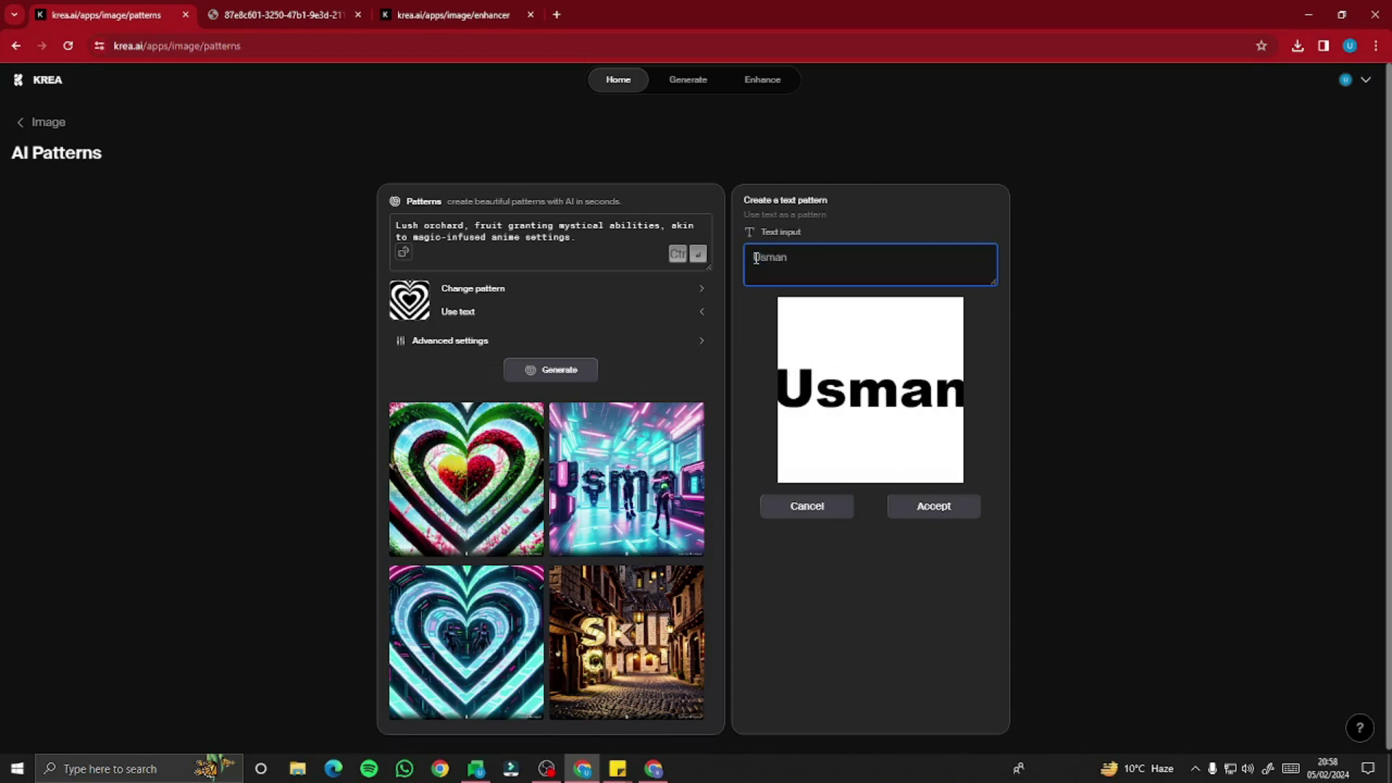
left_click(935, 508)
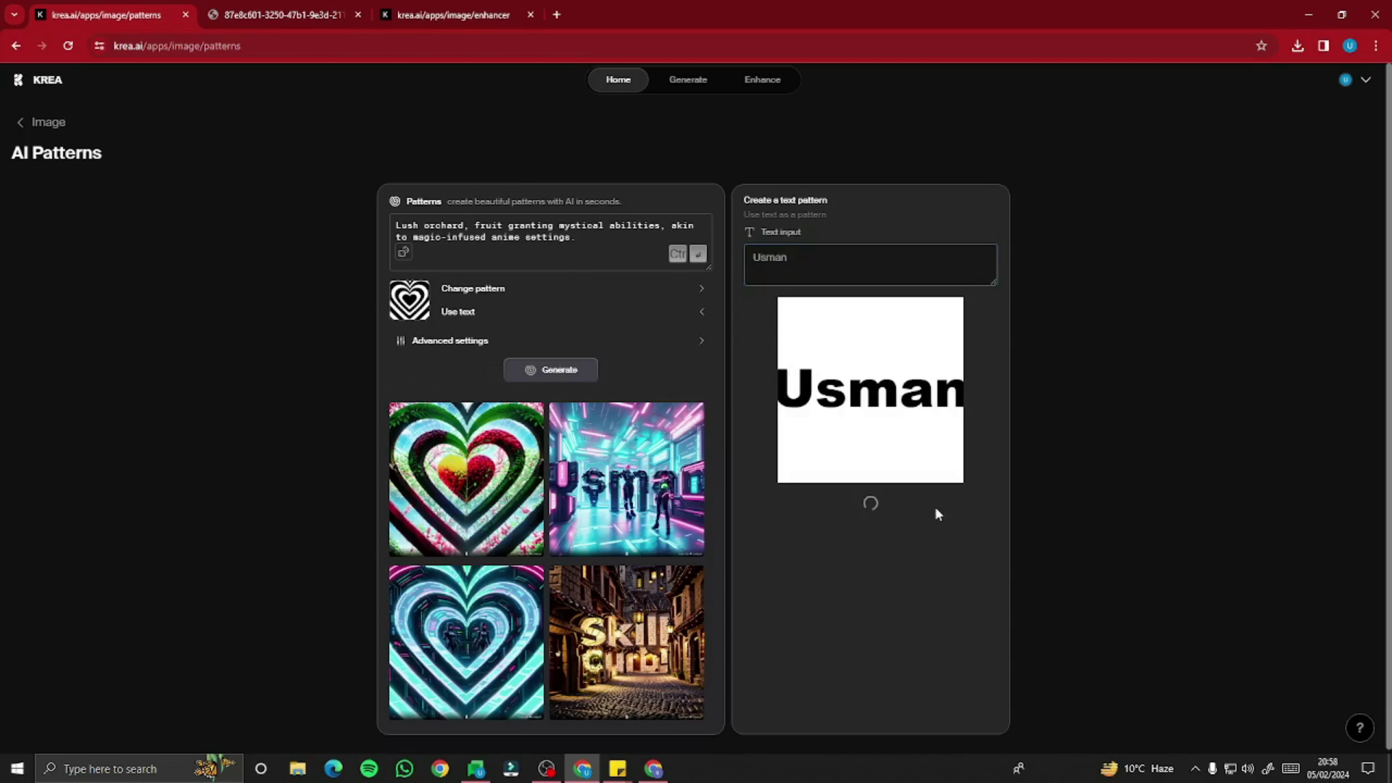
Step: Replace the prompt with a random suggestion about a coastal town with wave-like cobblestone streets and generate the text pattern image
left_click(543, 255)
left_click(543, 256)
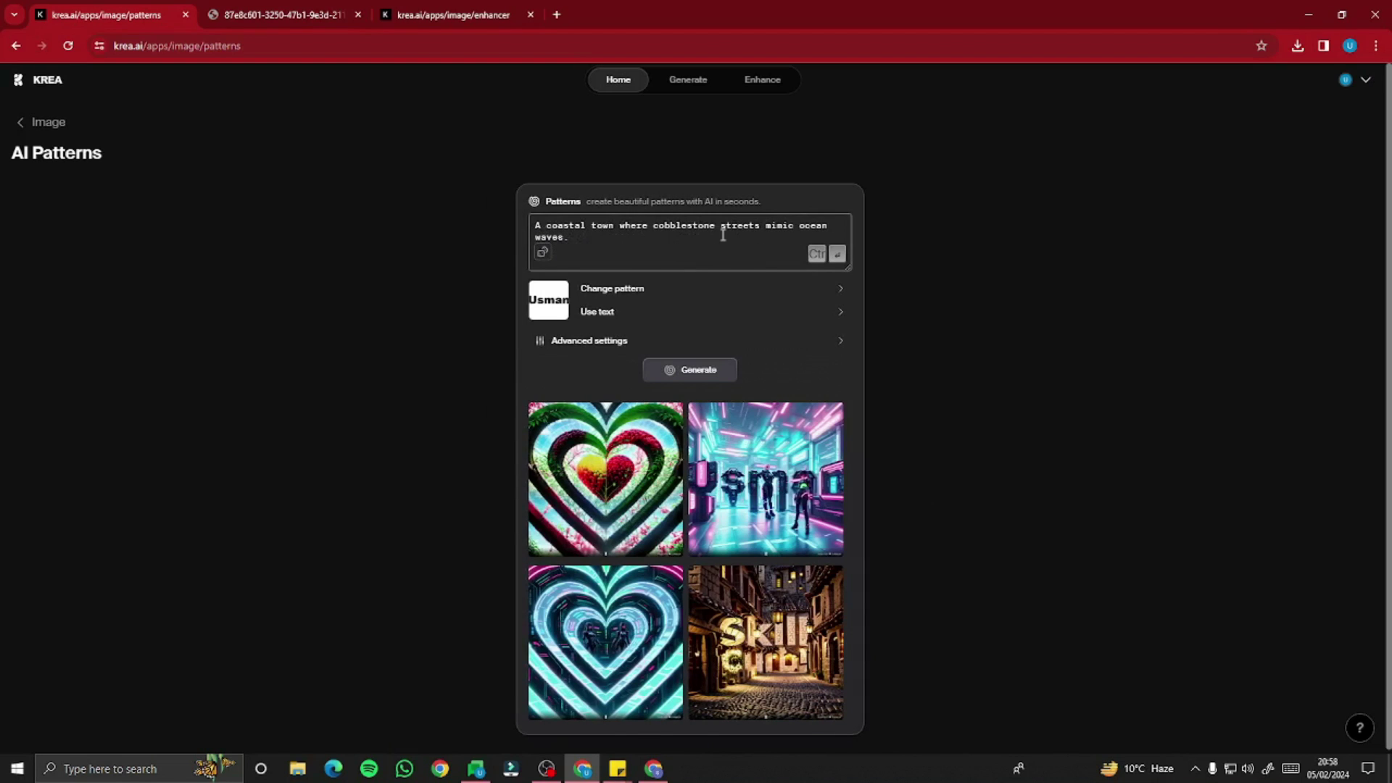
left_click(687, 372)
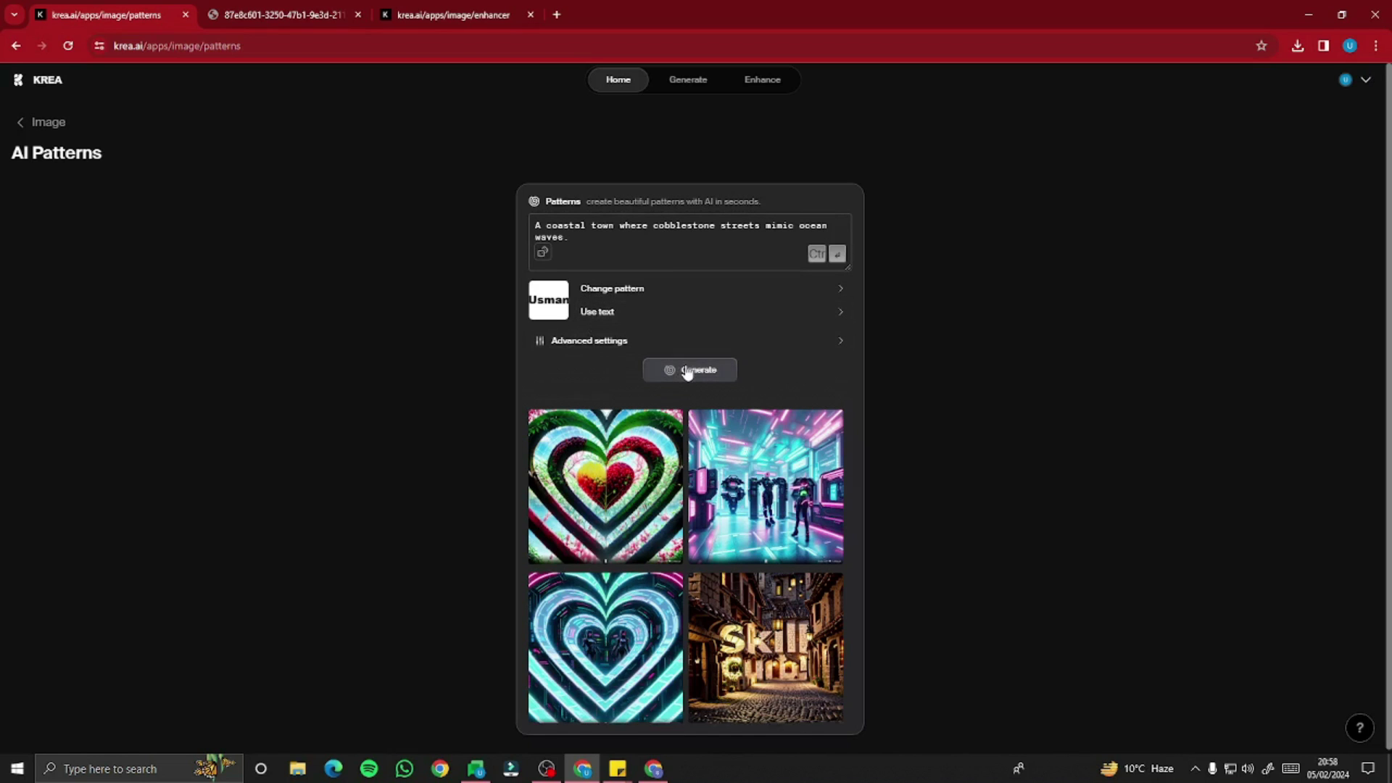
Step: Show the advanced pattern settings and view the generated ocean text image at full size
left_click(624, 344)
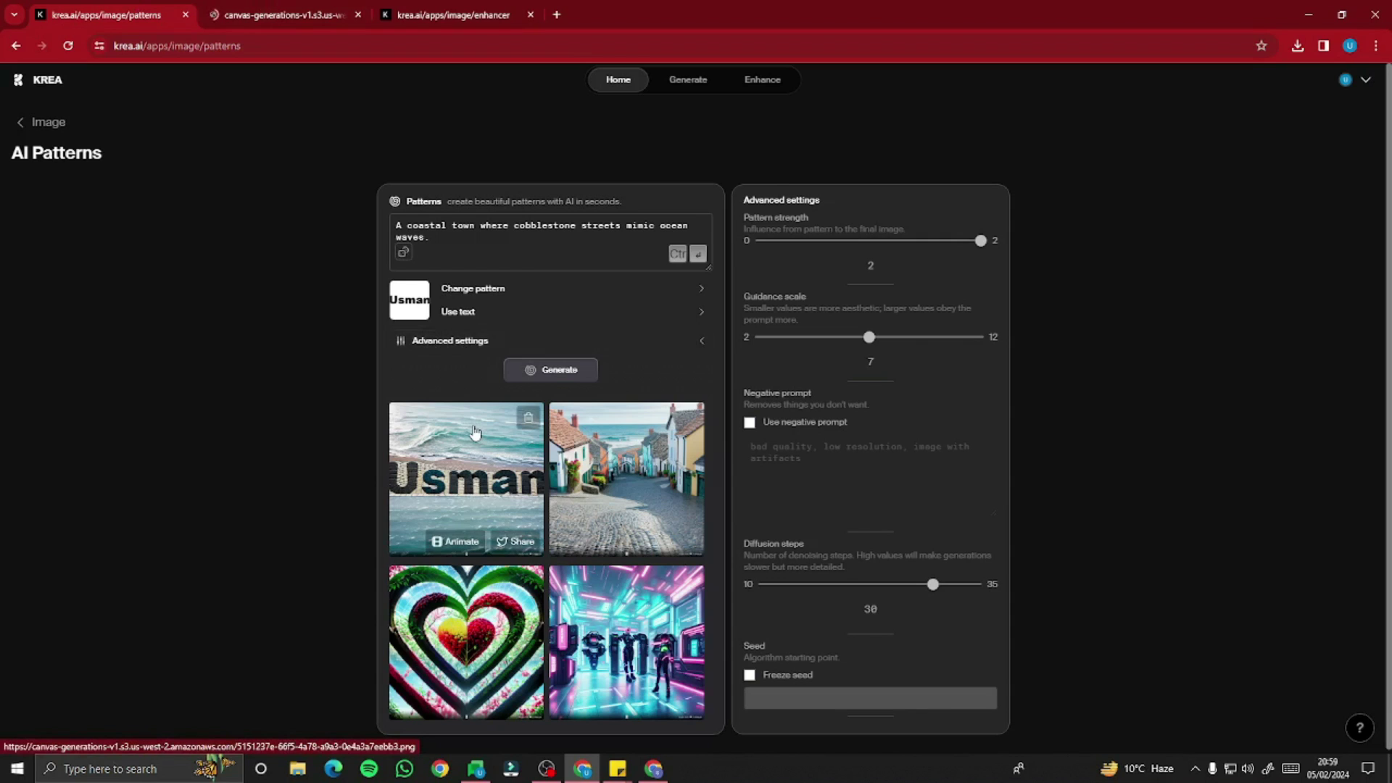
key("ctrl+Tab")
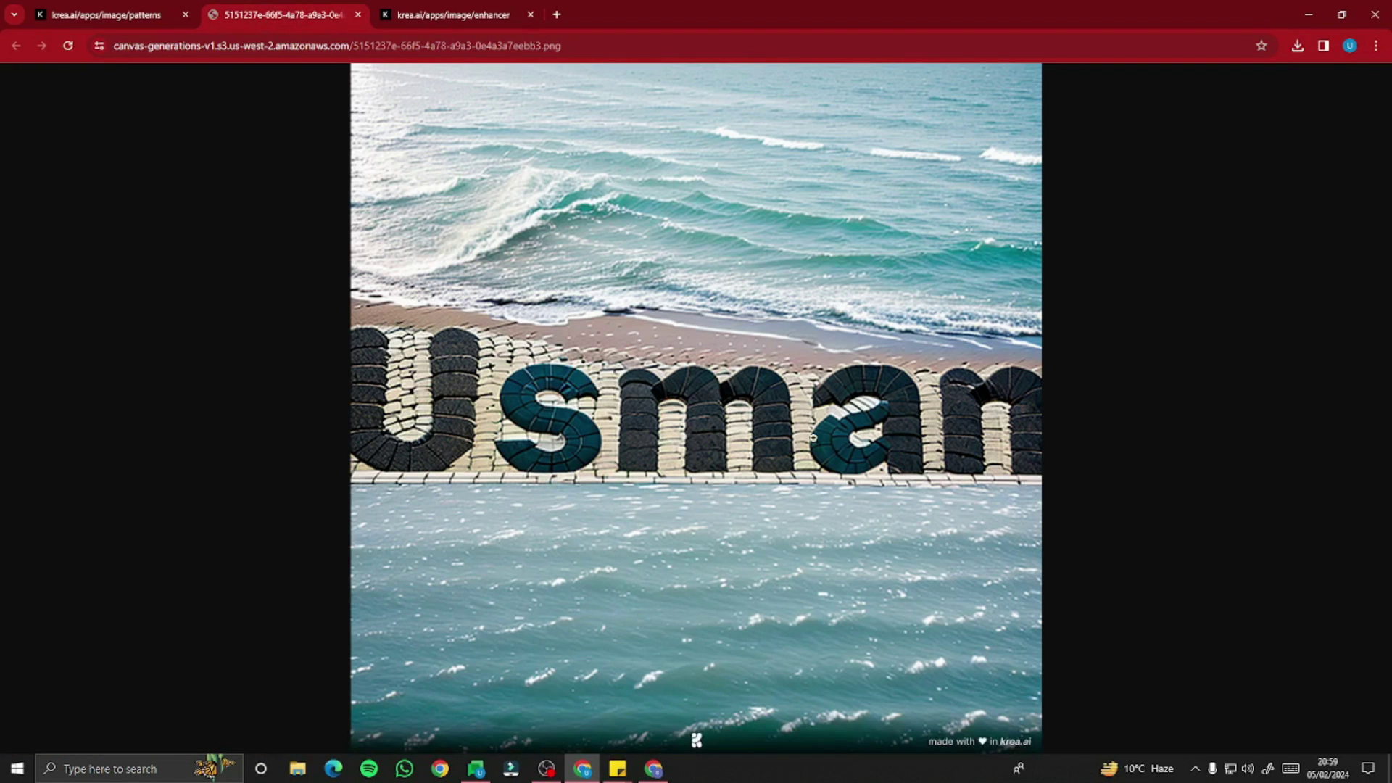
Step: Compare the full-size ocean text image with its prompt, and open the Logo Illusions app from the KREA home page
left_click(193, 7)
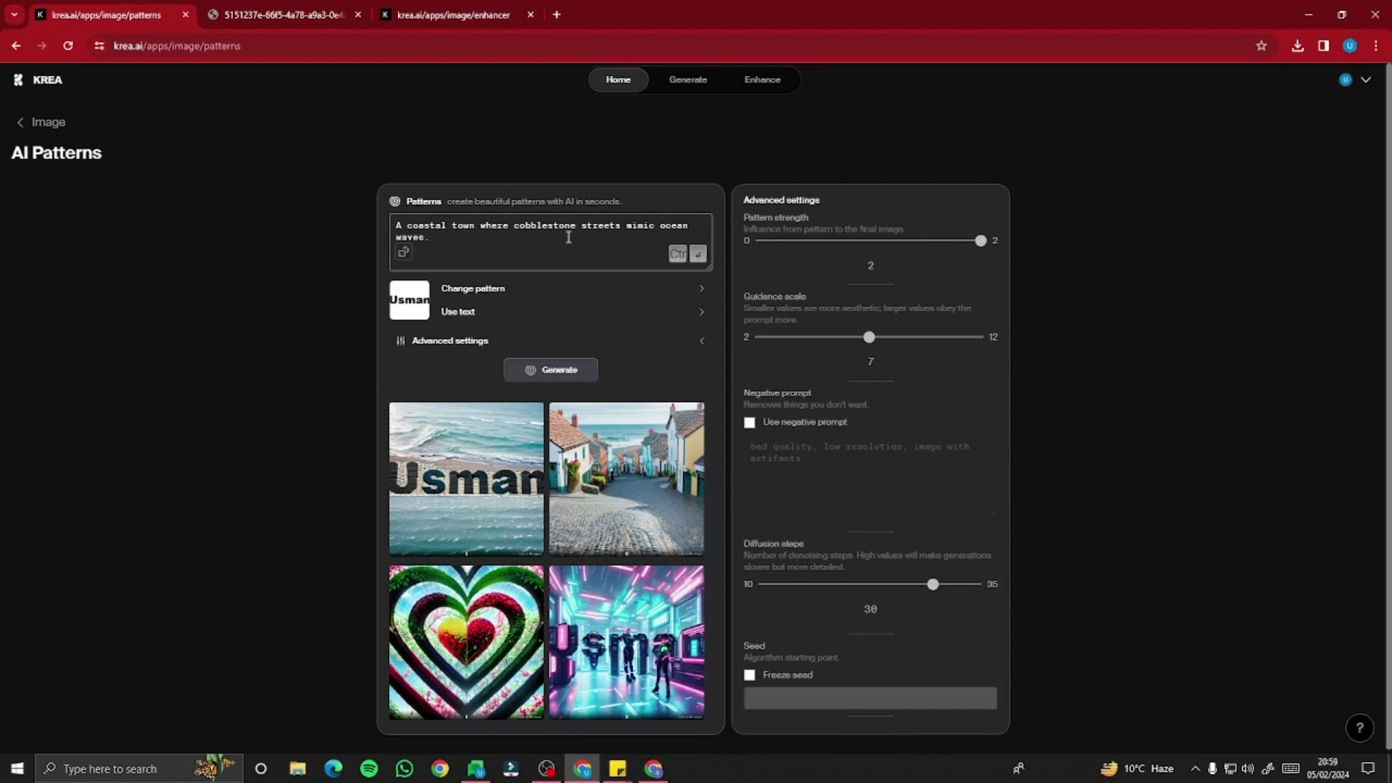
left_click(266, 9)
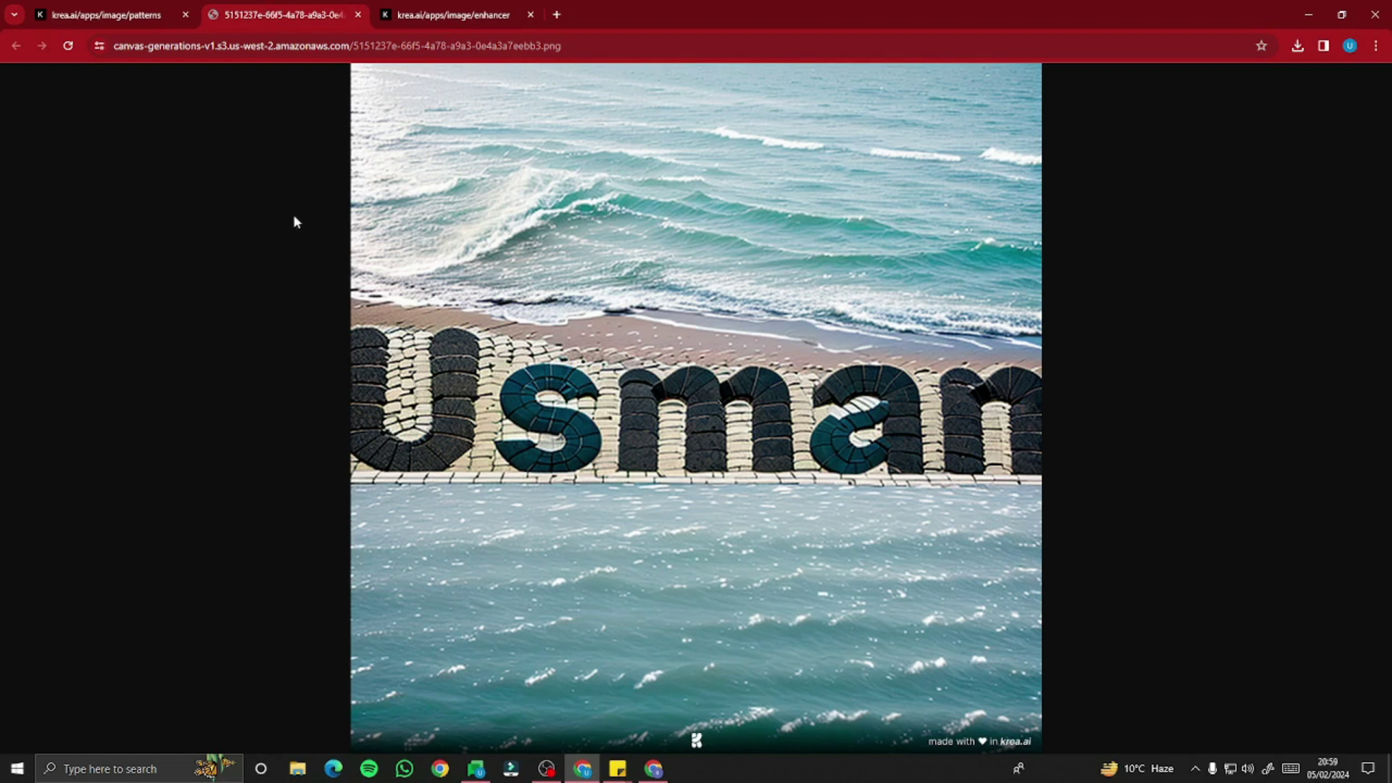
left_click(172, 7)
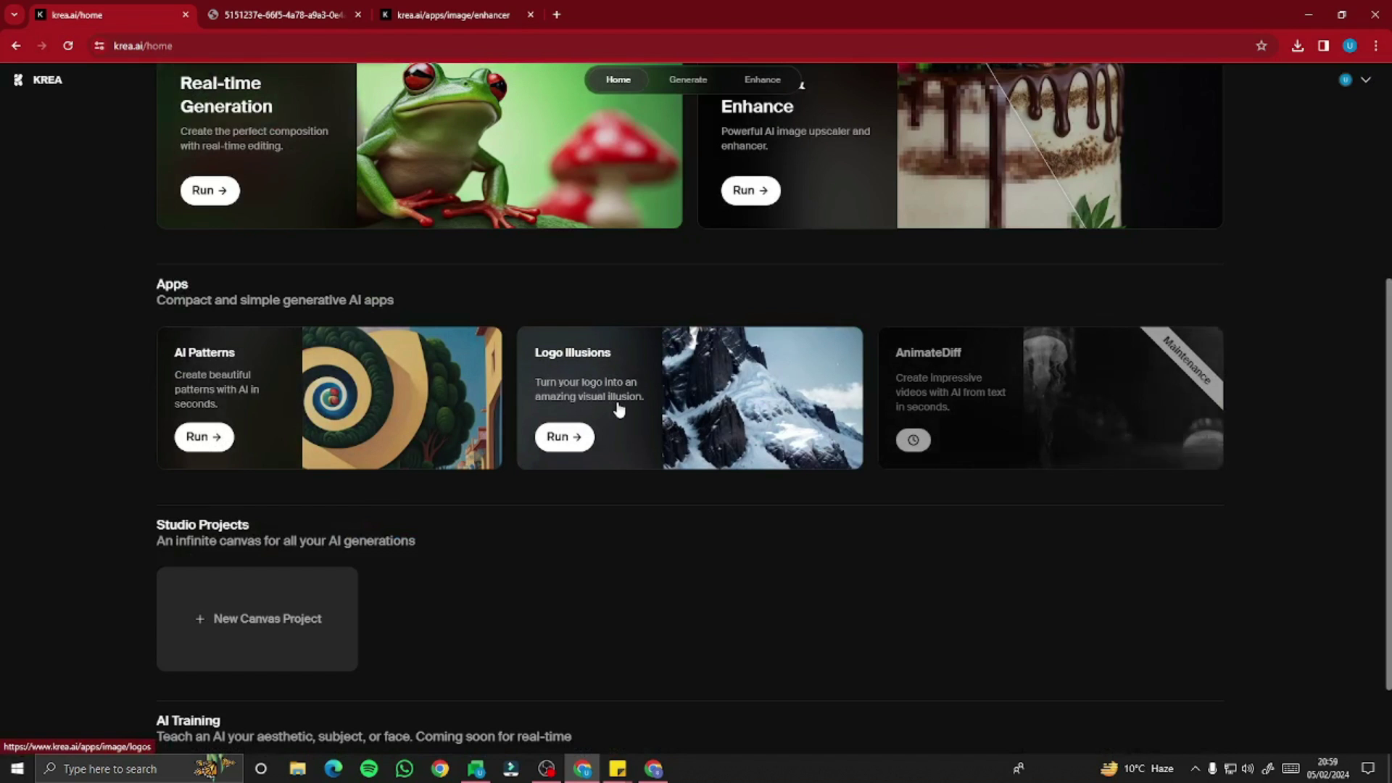
left_click(567, 441)
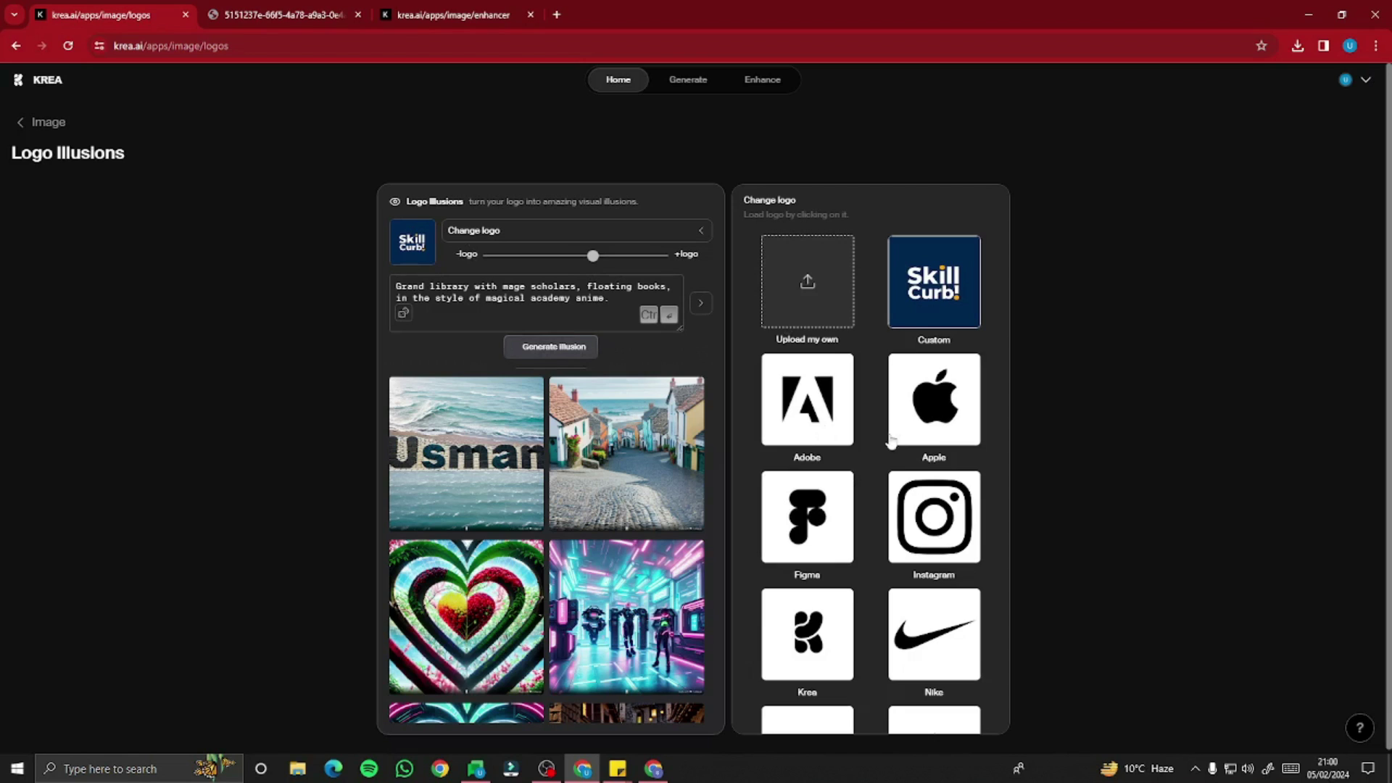
Step: Choose the Apple logo for the illusion and replace the prompt with a random suggestion about cliffside monasteries in Meteora
scroll(866, 450, "down", 2)
scroll(866, 448, "up", 2)
left_click(910, 412)
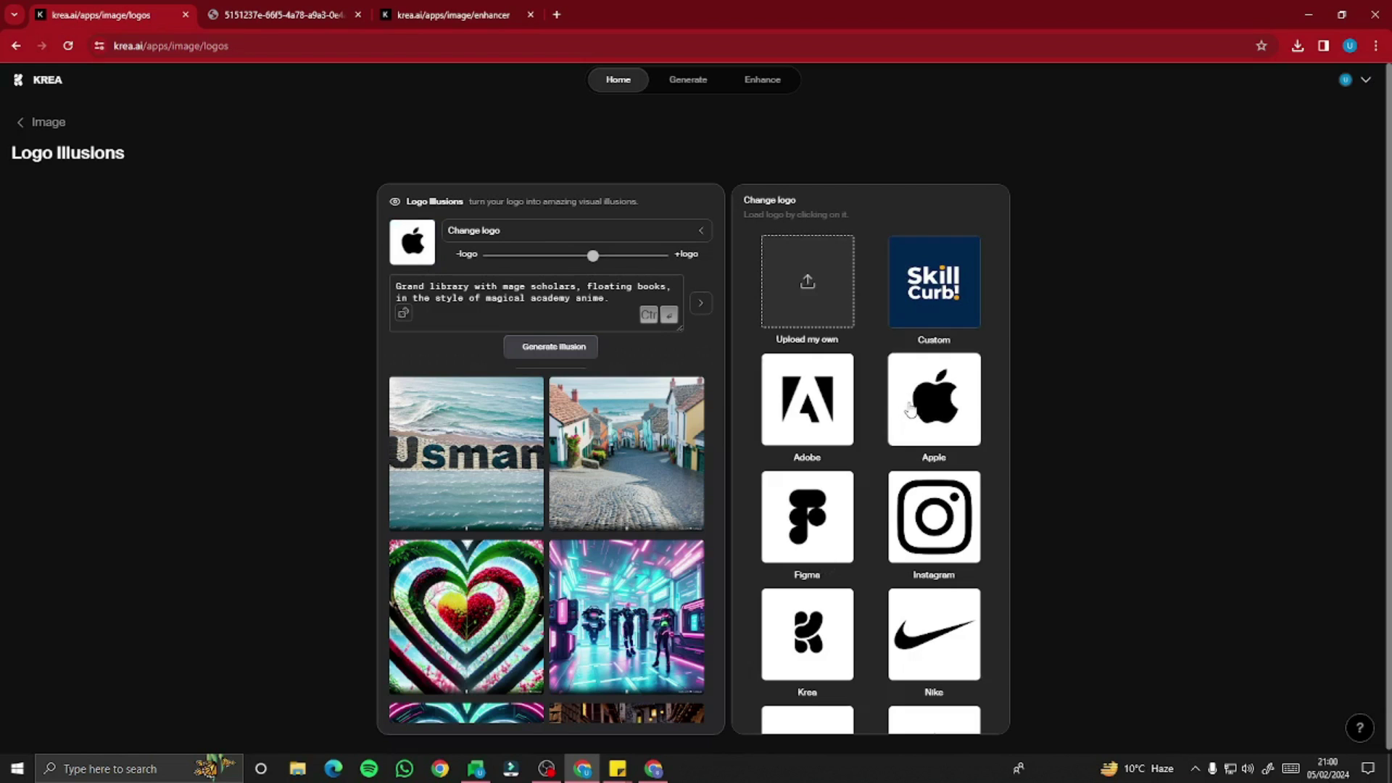
left_click(404, 316)
left_click(404, 316)
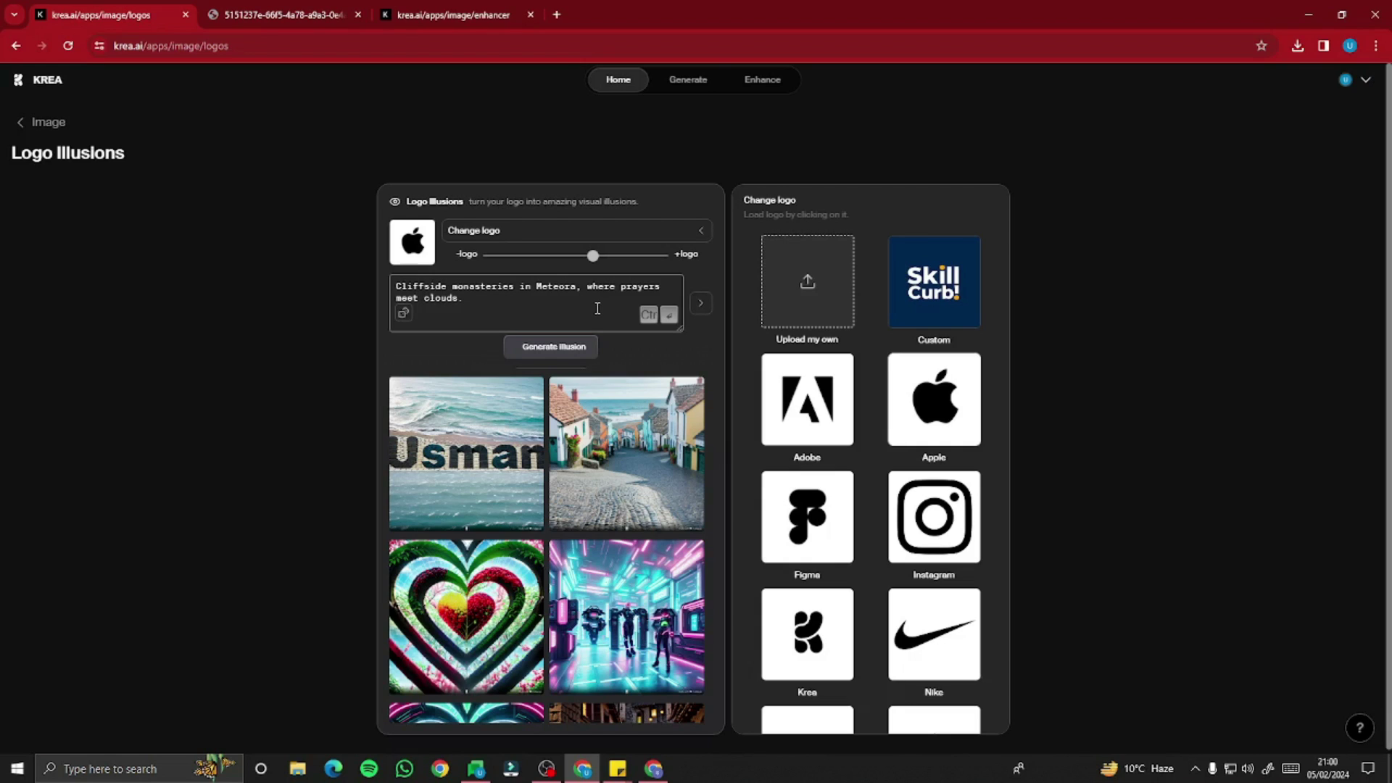
Step: Set the logo strength to 100% and generate the Apple logo illusion
mouse_move(528, 258)
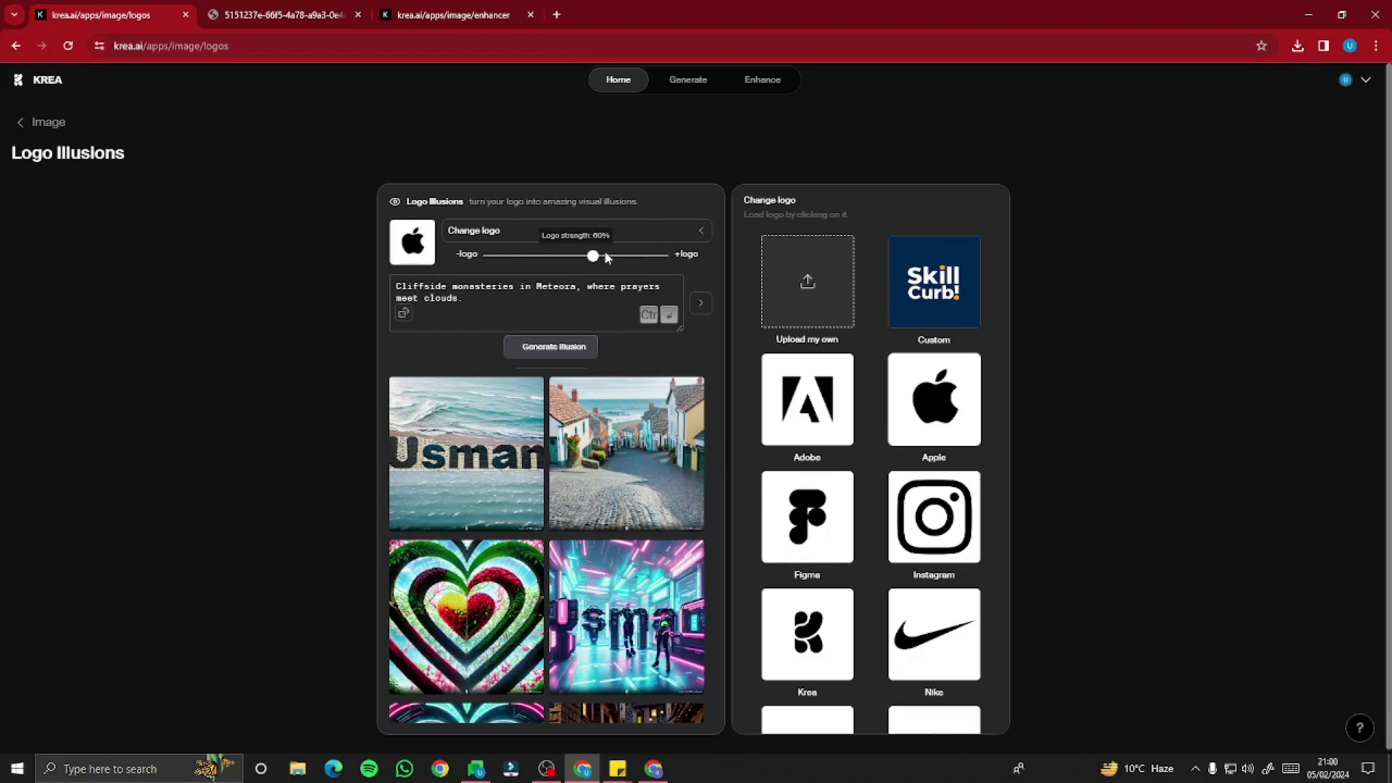
left_click_drag(593, 256, 668, 250)
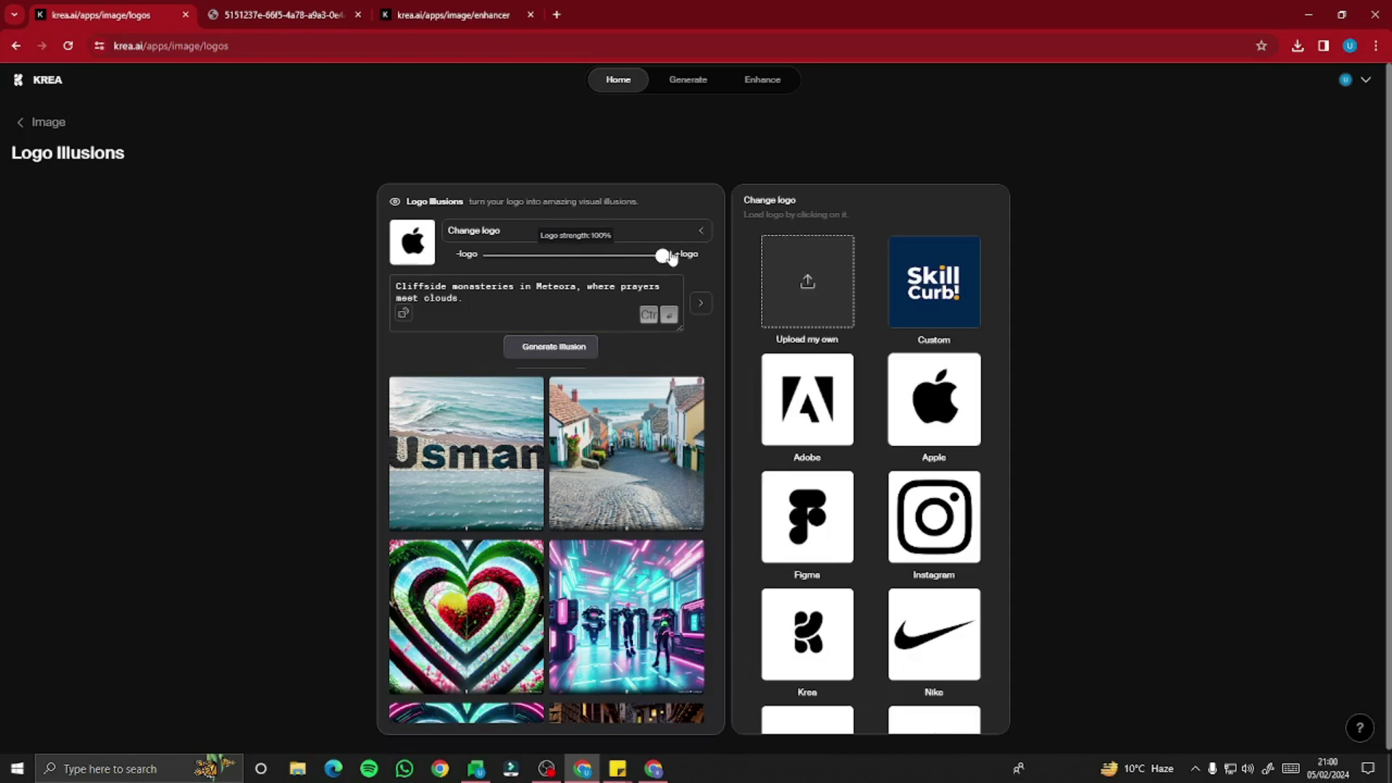
left_click(537, 351)
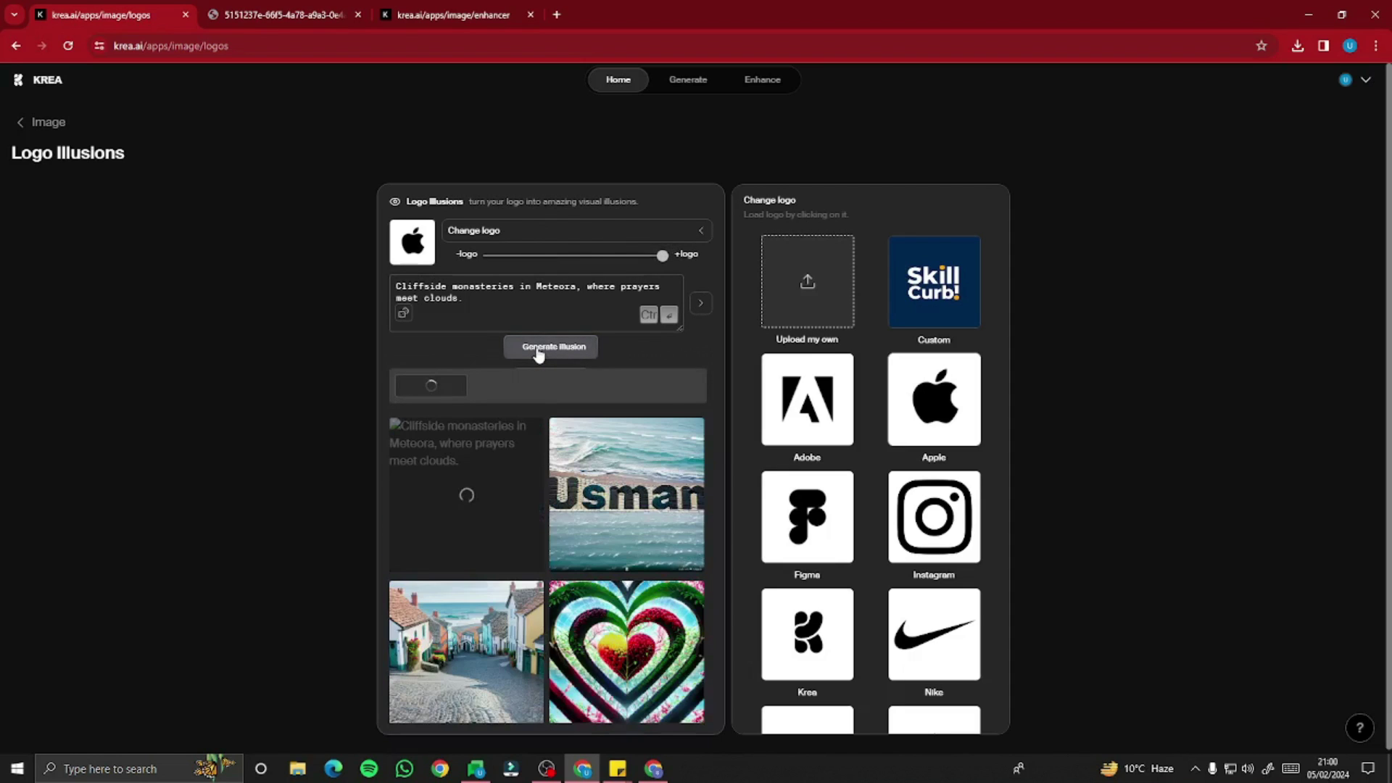
Step: View the generated Apple cliffside illusion at full size, check it against its prompt, and return to Logo Illusions
left_click(507, 439)
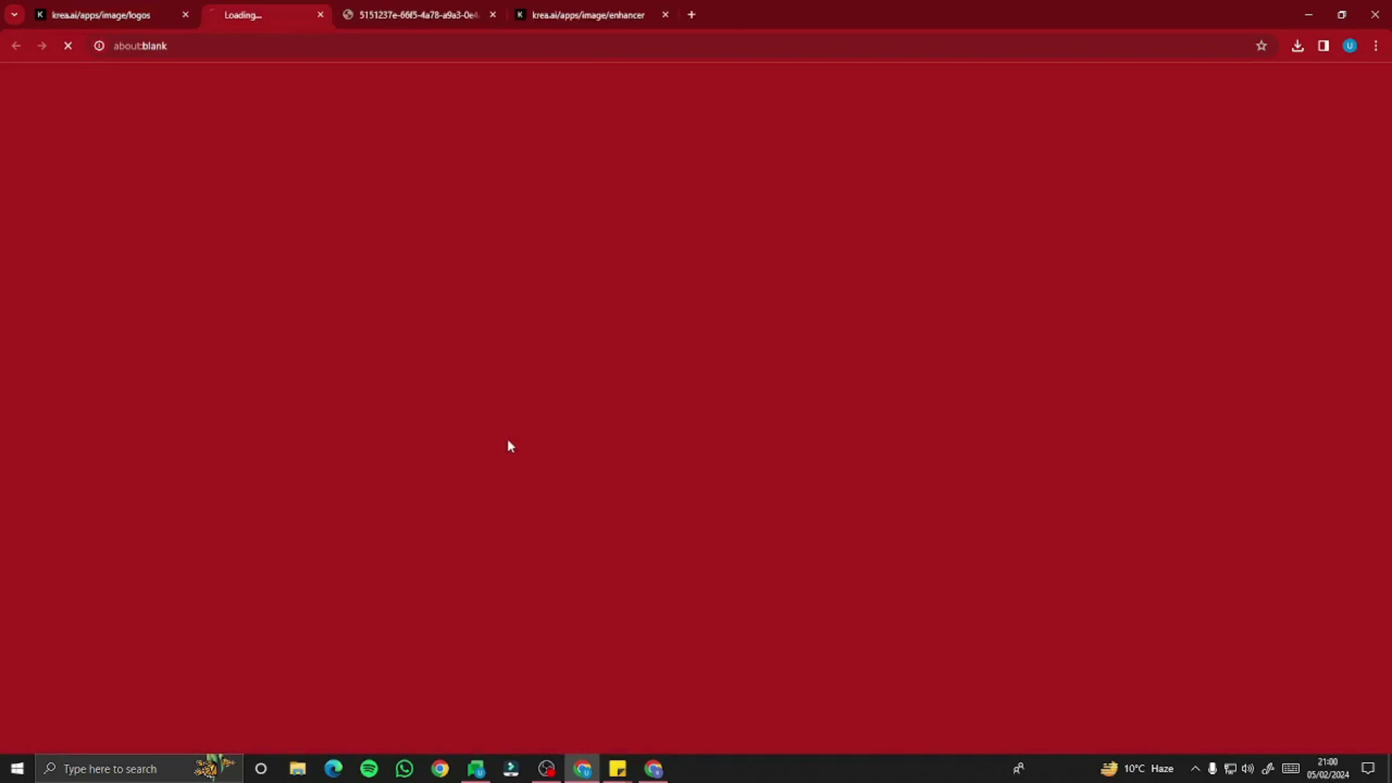
left_click(127, 11)
left_click(493, 302)
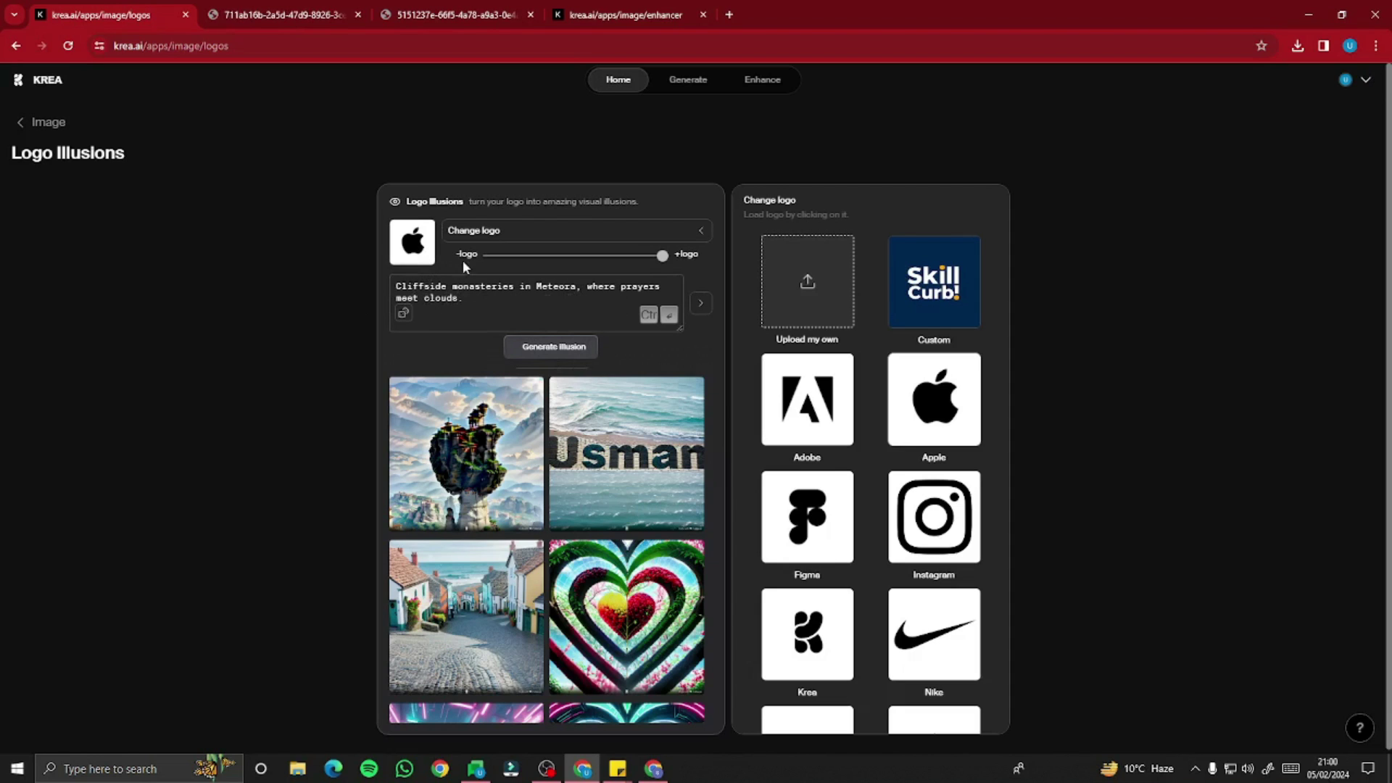
left_click(251, 10)
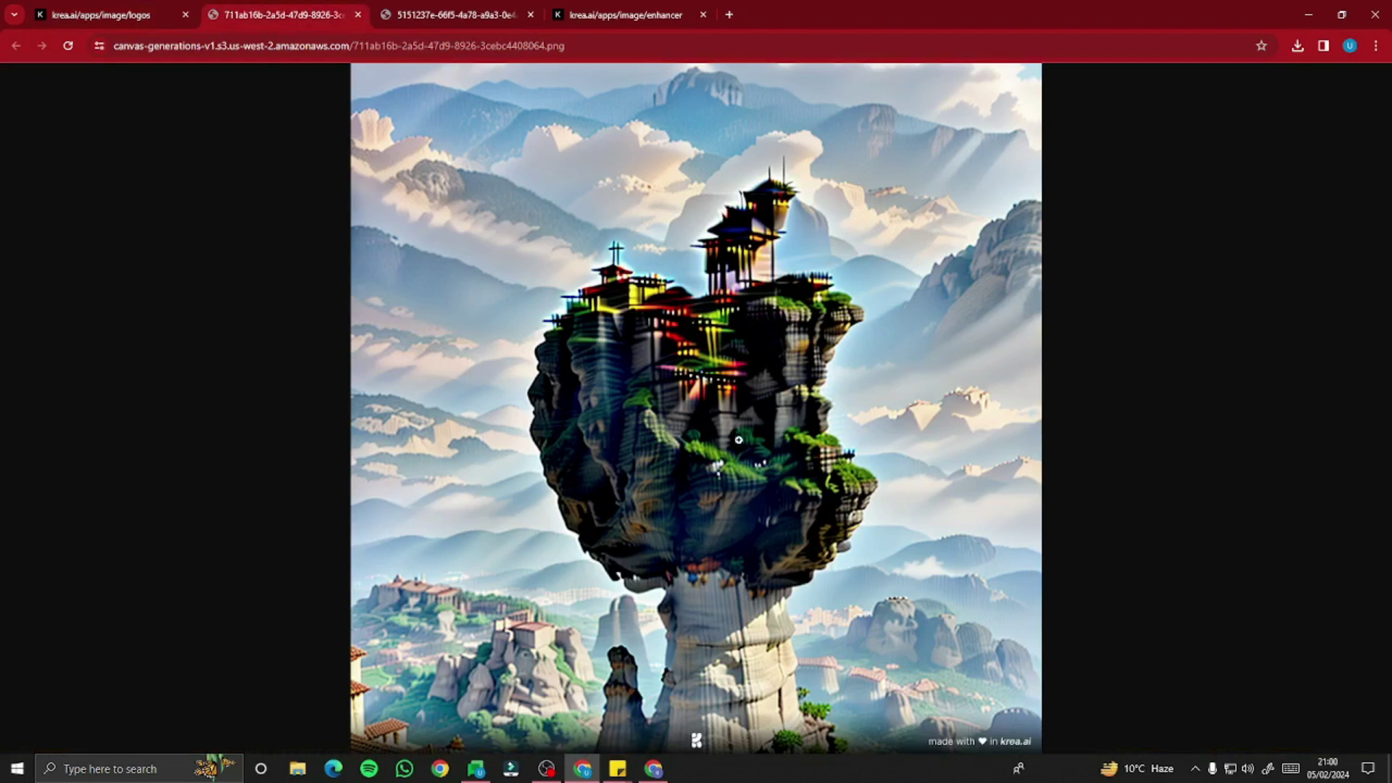
left_click(155, 17)
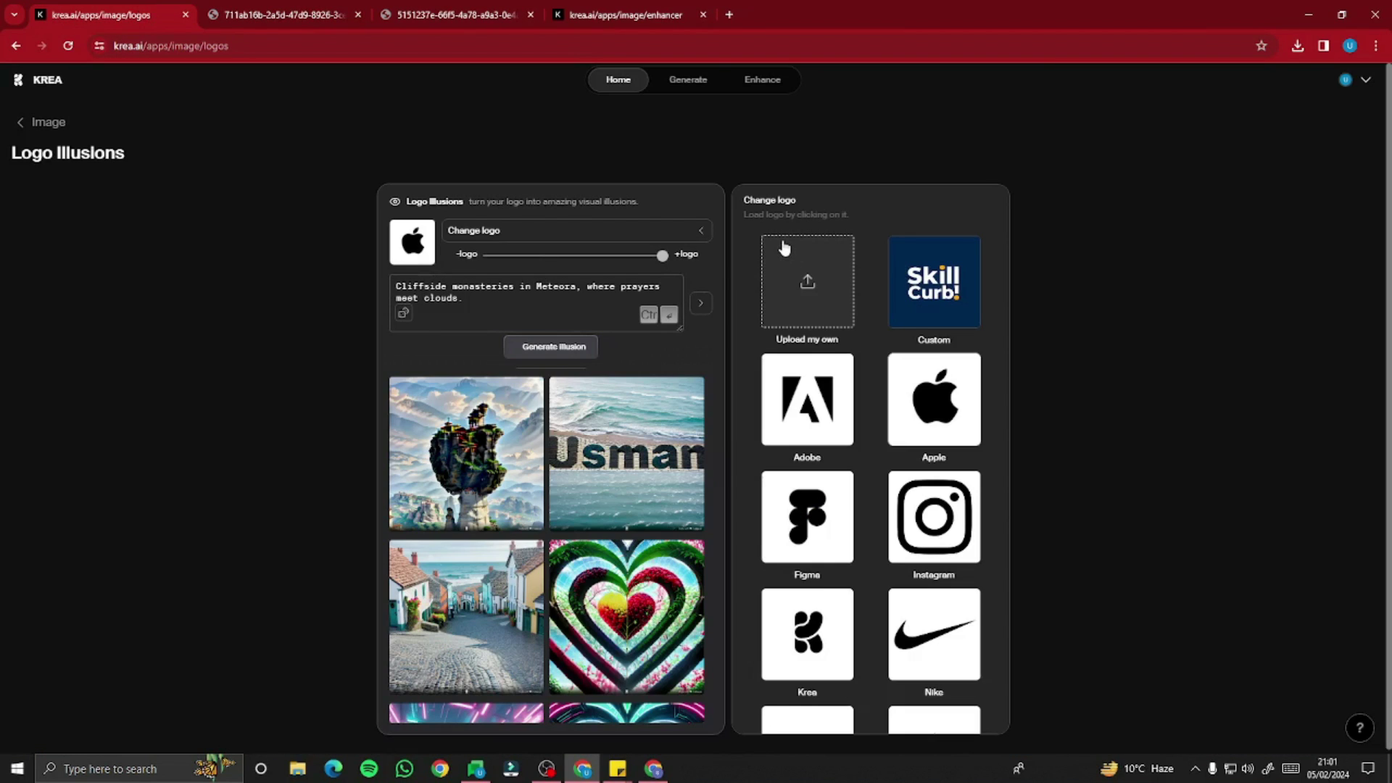
Step: Switch to the custom Skill Curb! logo, replace the prompt with "ingraved in pepporoni pizza", and generate the illusion
left_click(931, 293)
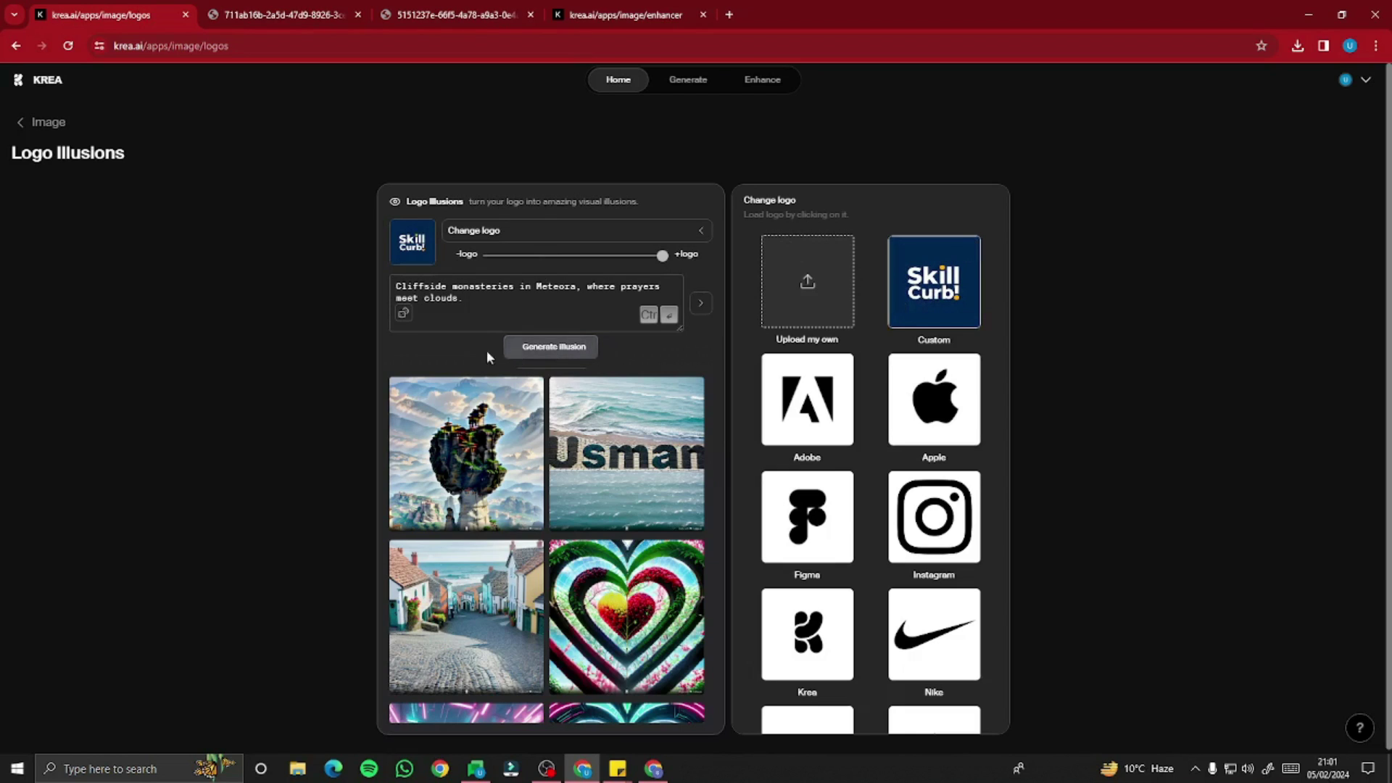
left_click(402, 315)
left_click(403, 314)
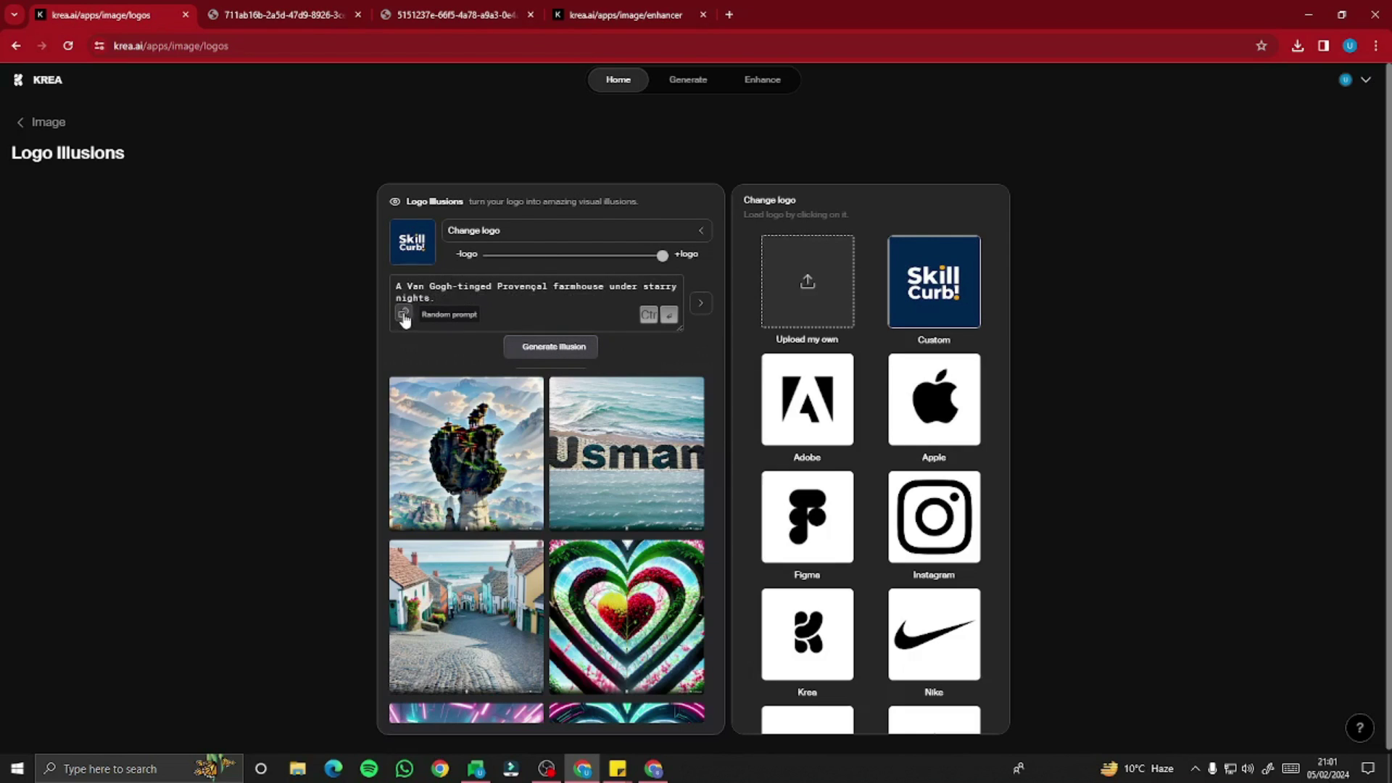
left_click(419, 310)
key("ctrl+a")
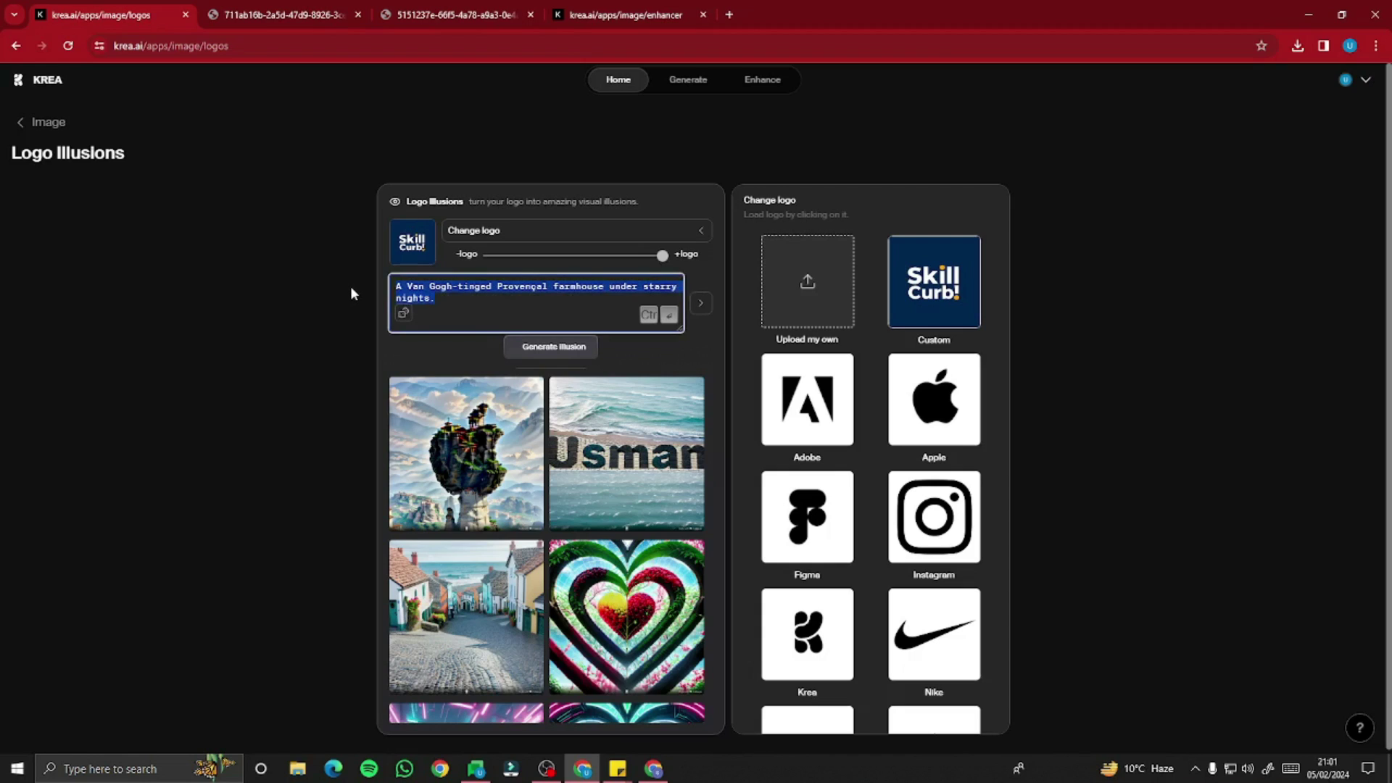
type("i")
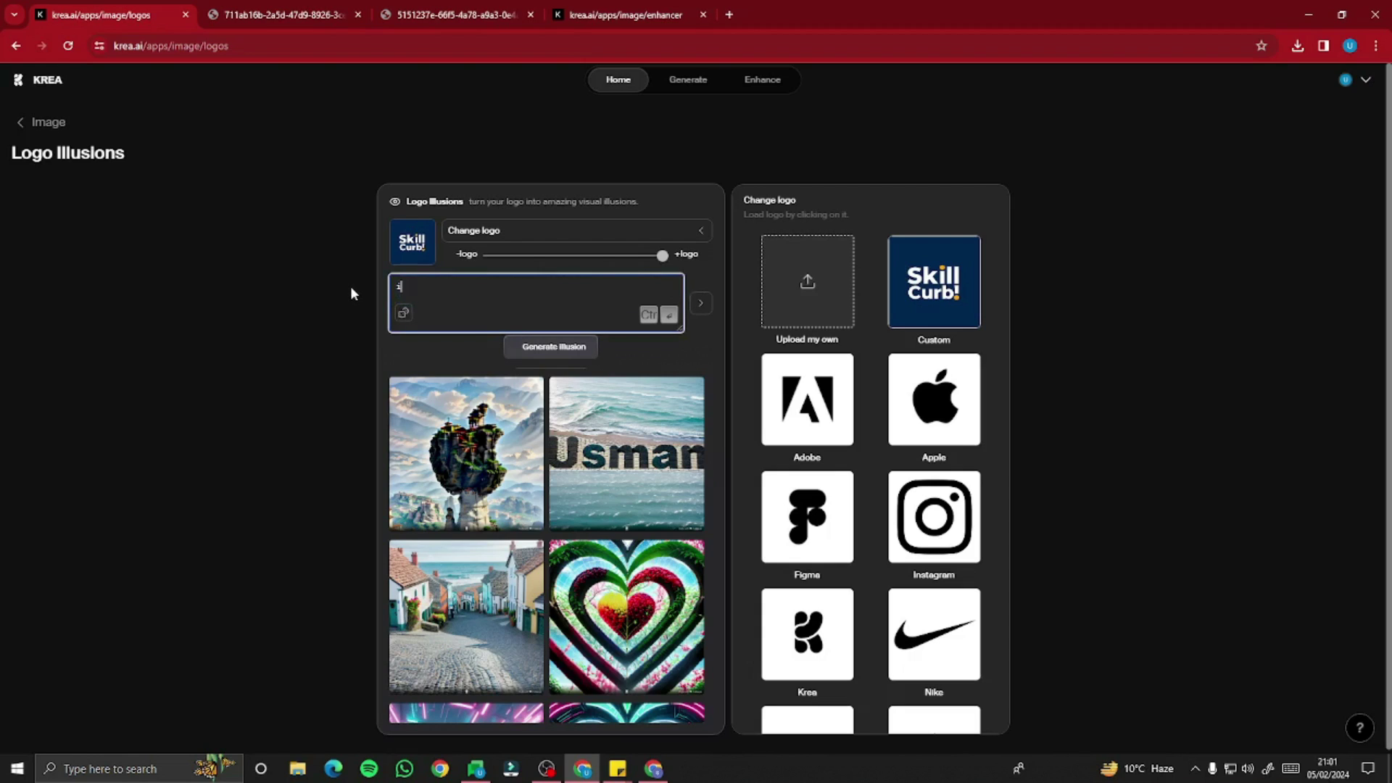
type("ngraved in pepporoni pizza")
left_click(580, 351)
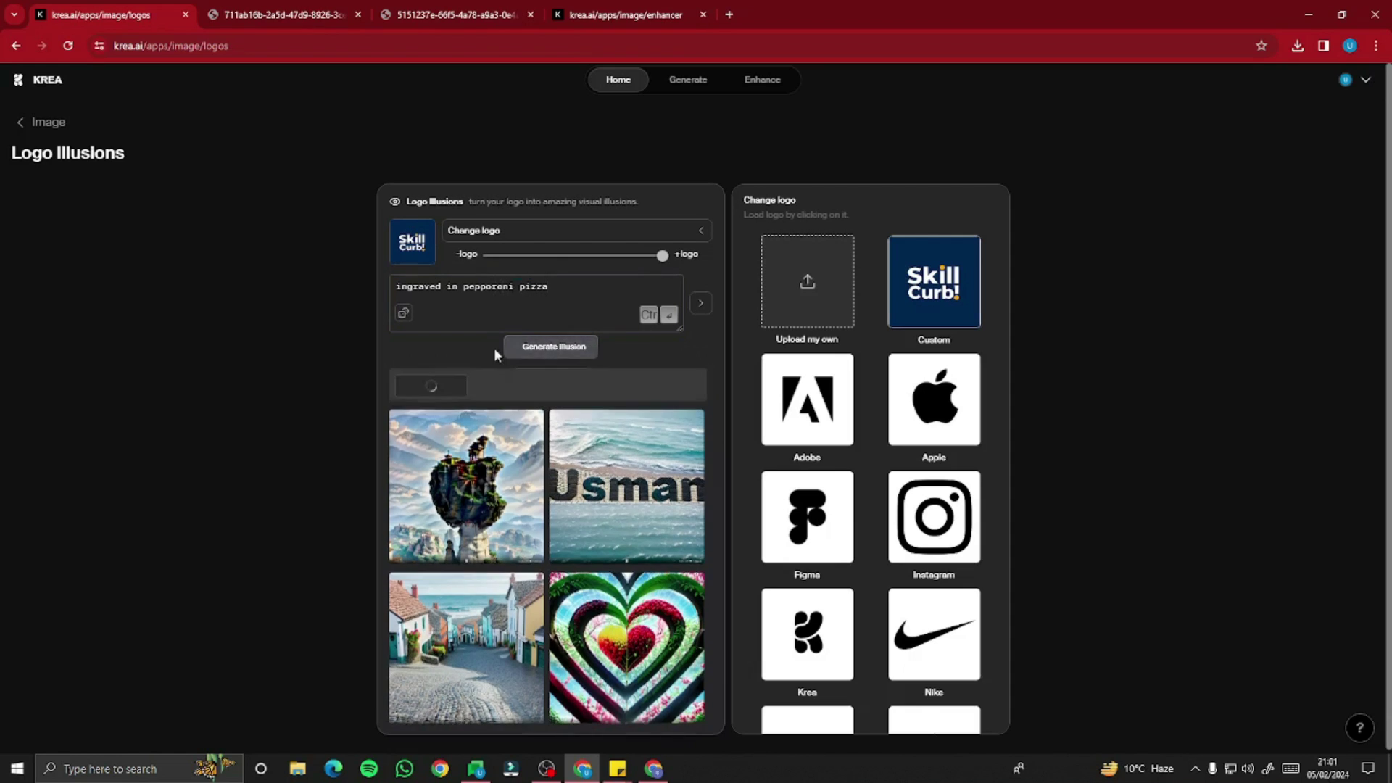
Step: View the generated Skill Curb! pizza illusion at full size, and return to the KREA home page
middle_click(509, 491)
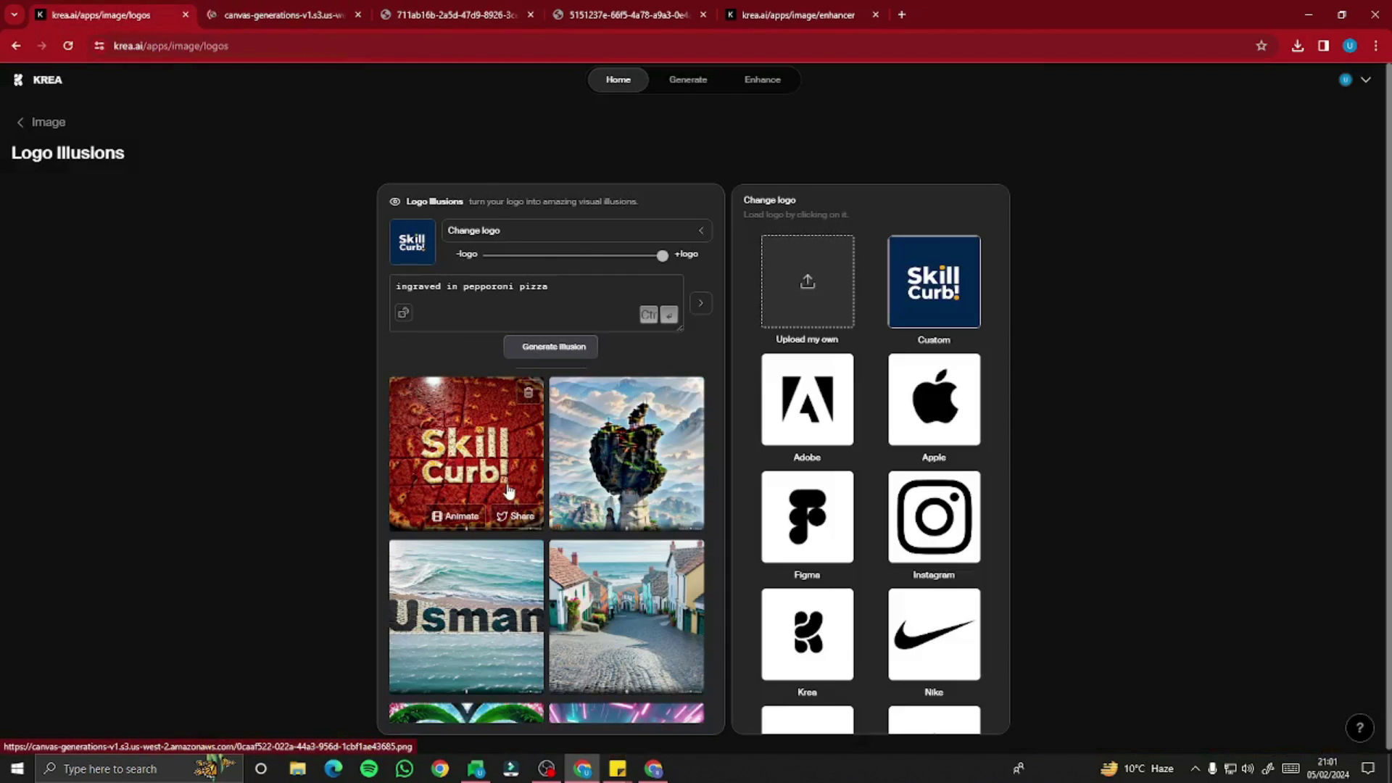
key("ctrl+Tab")
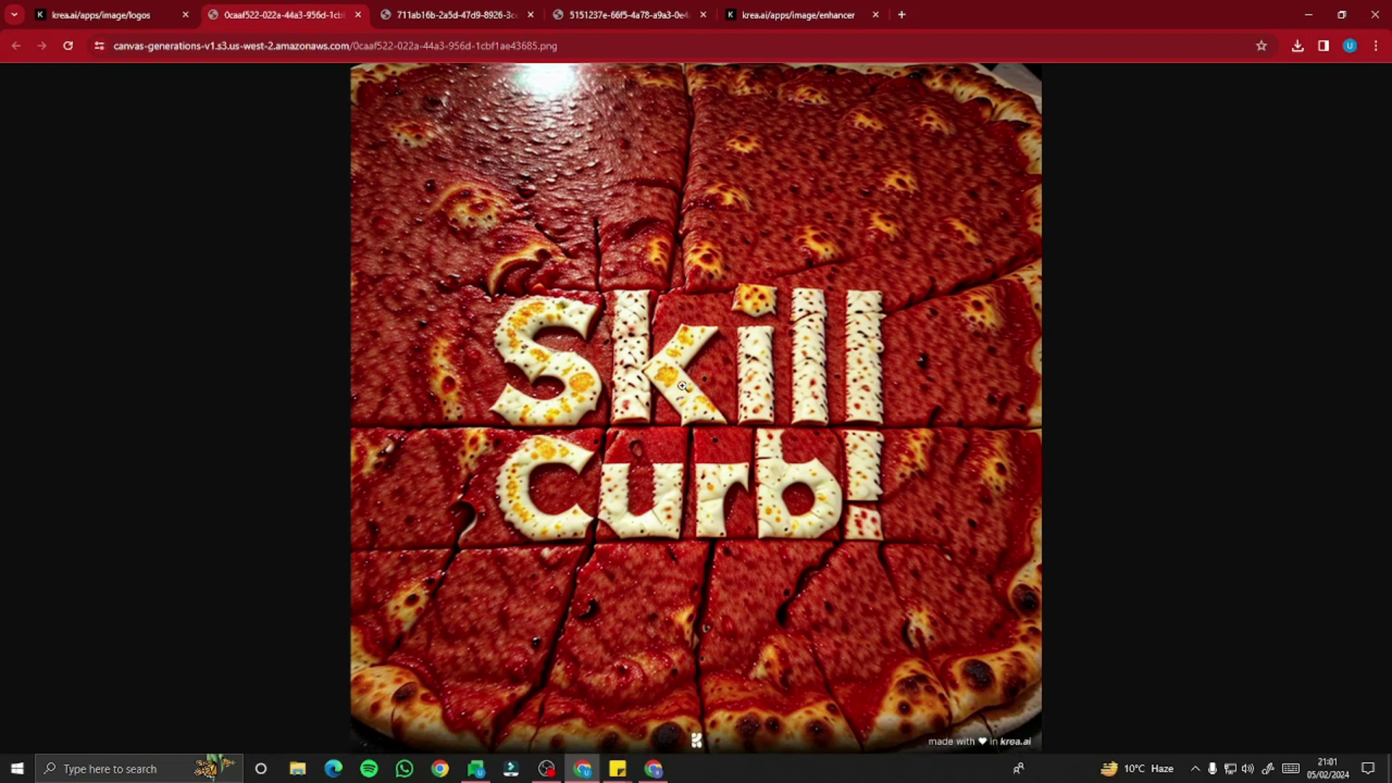
left_click(77, 11)
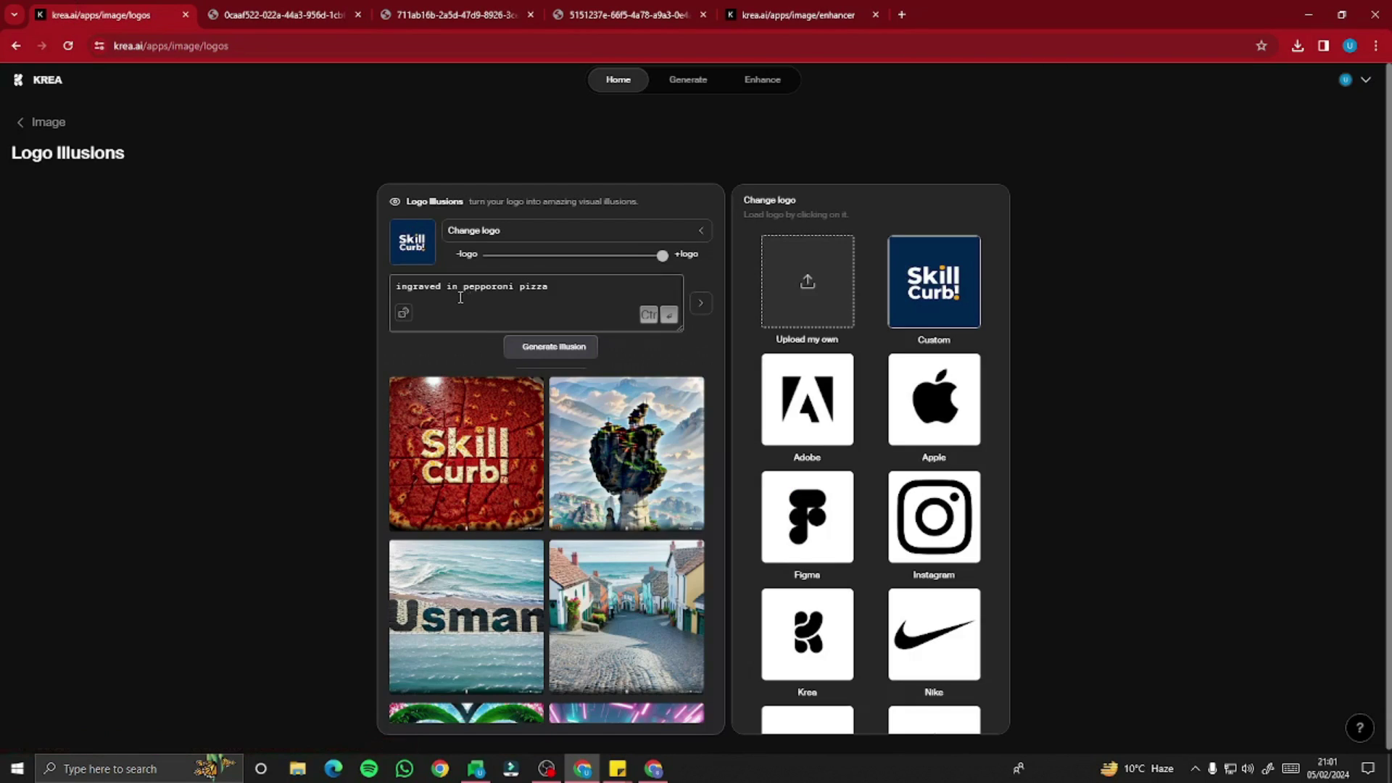
mouse_move(489, 428)
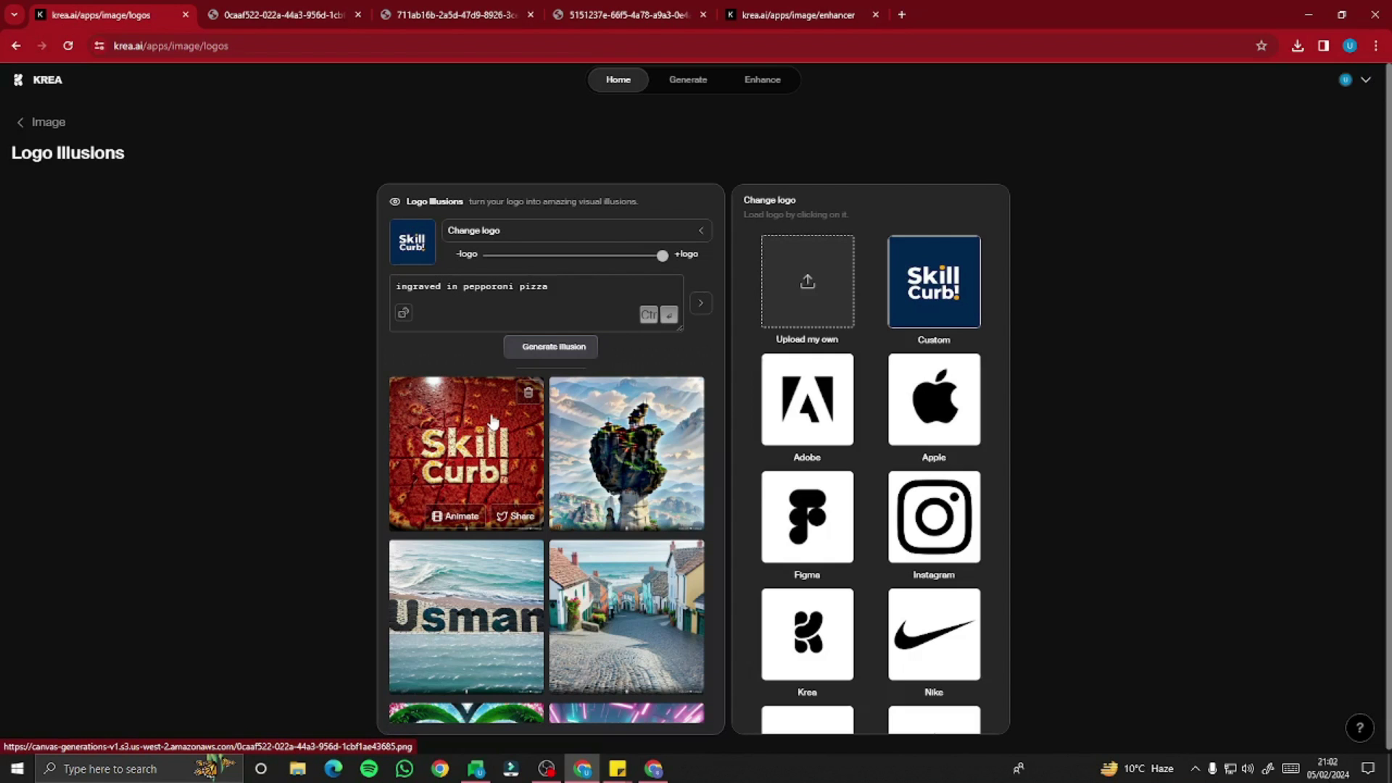
key("alt+Left")
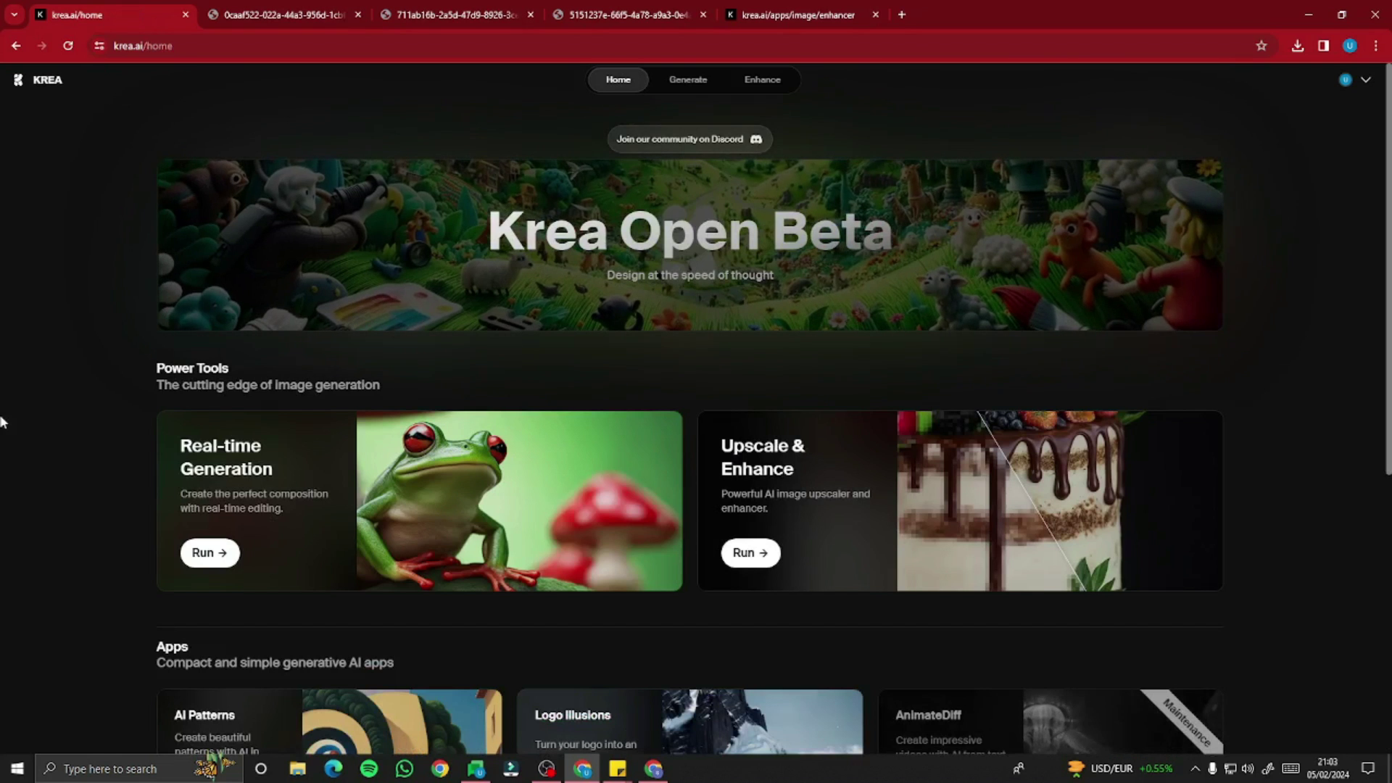